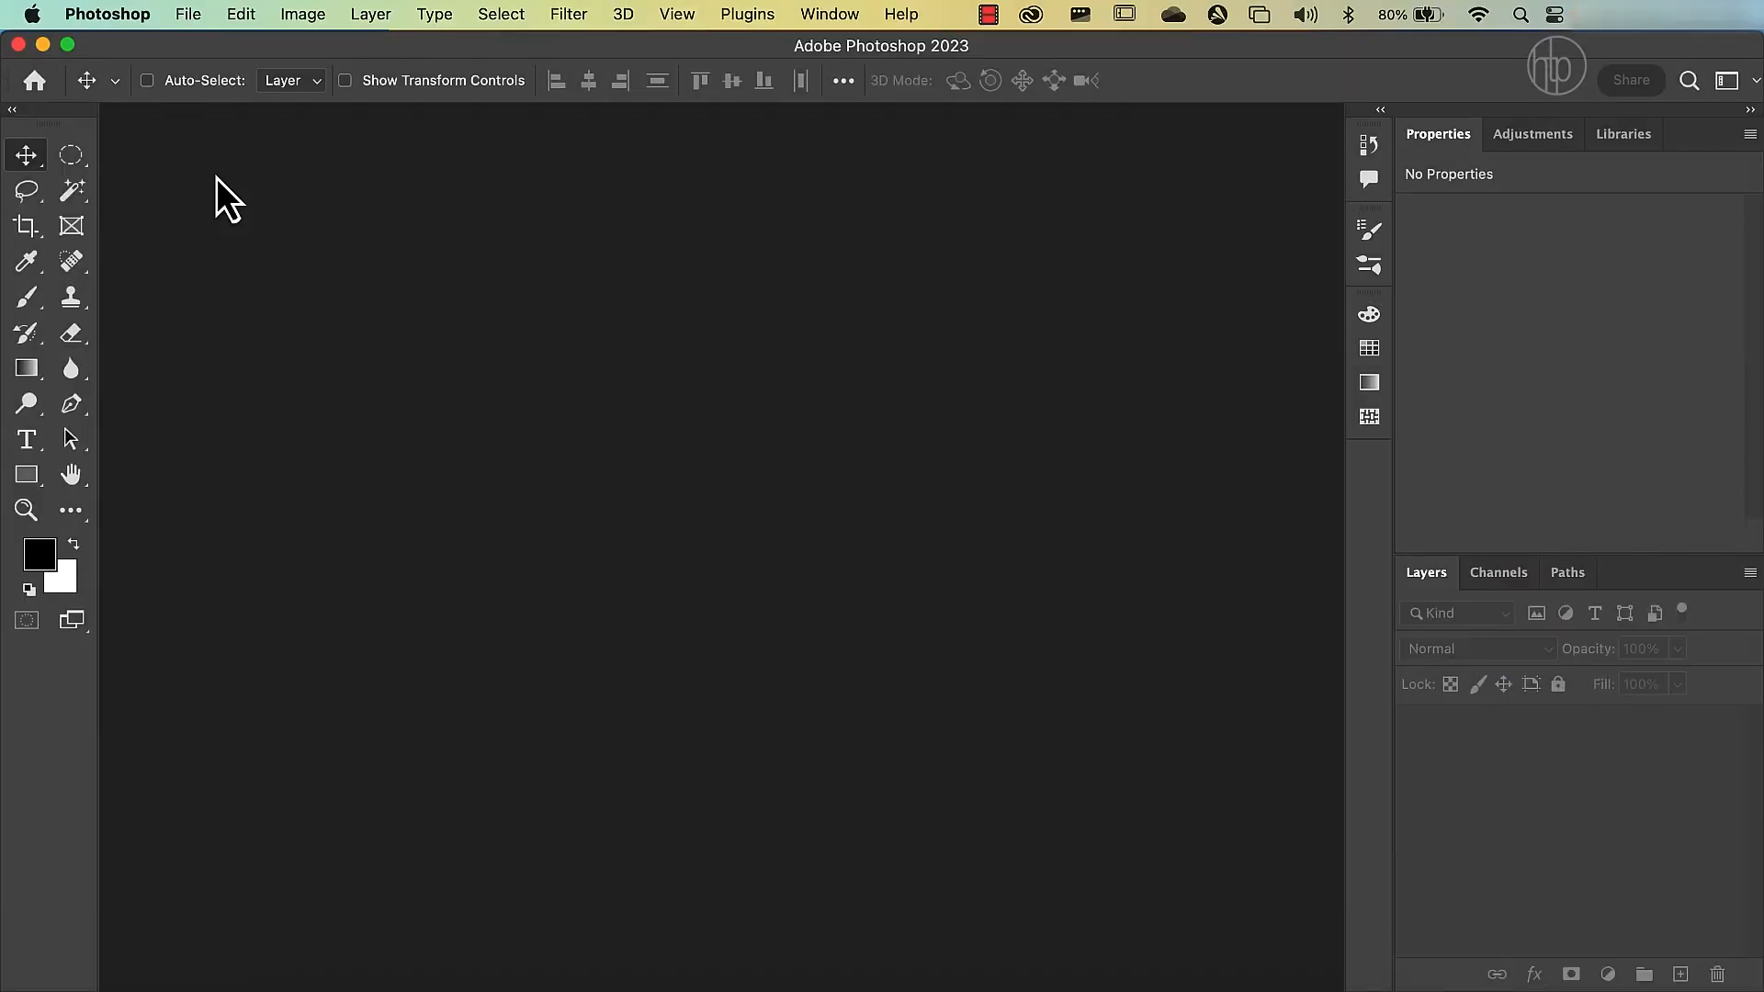
Open both JPEG images from the "02 - Camera tracks" folder and view the camera photo and the railway photo.
left_click(195, 26)
left_click(200, 74)
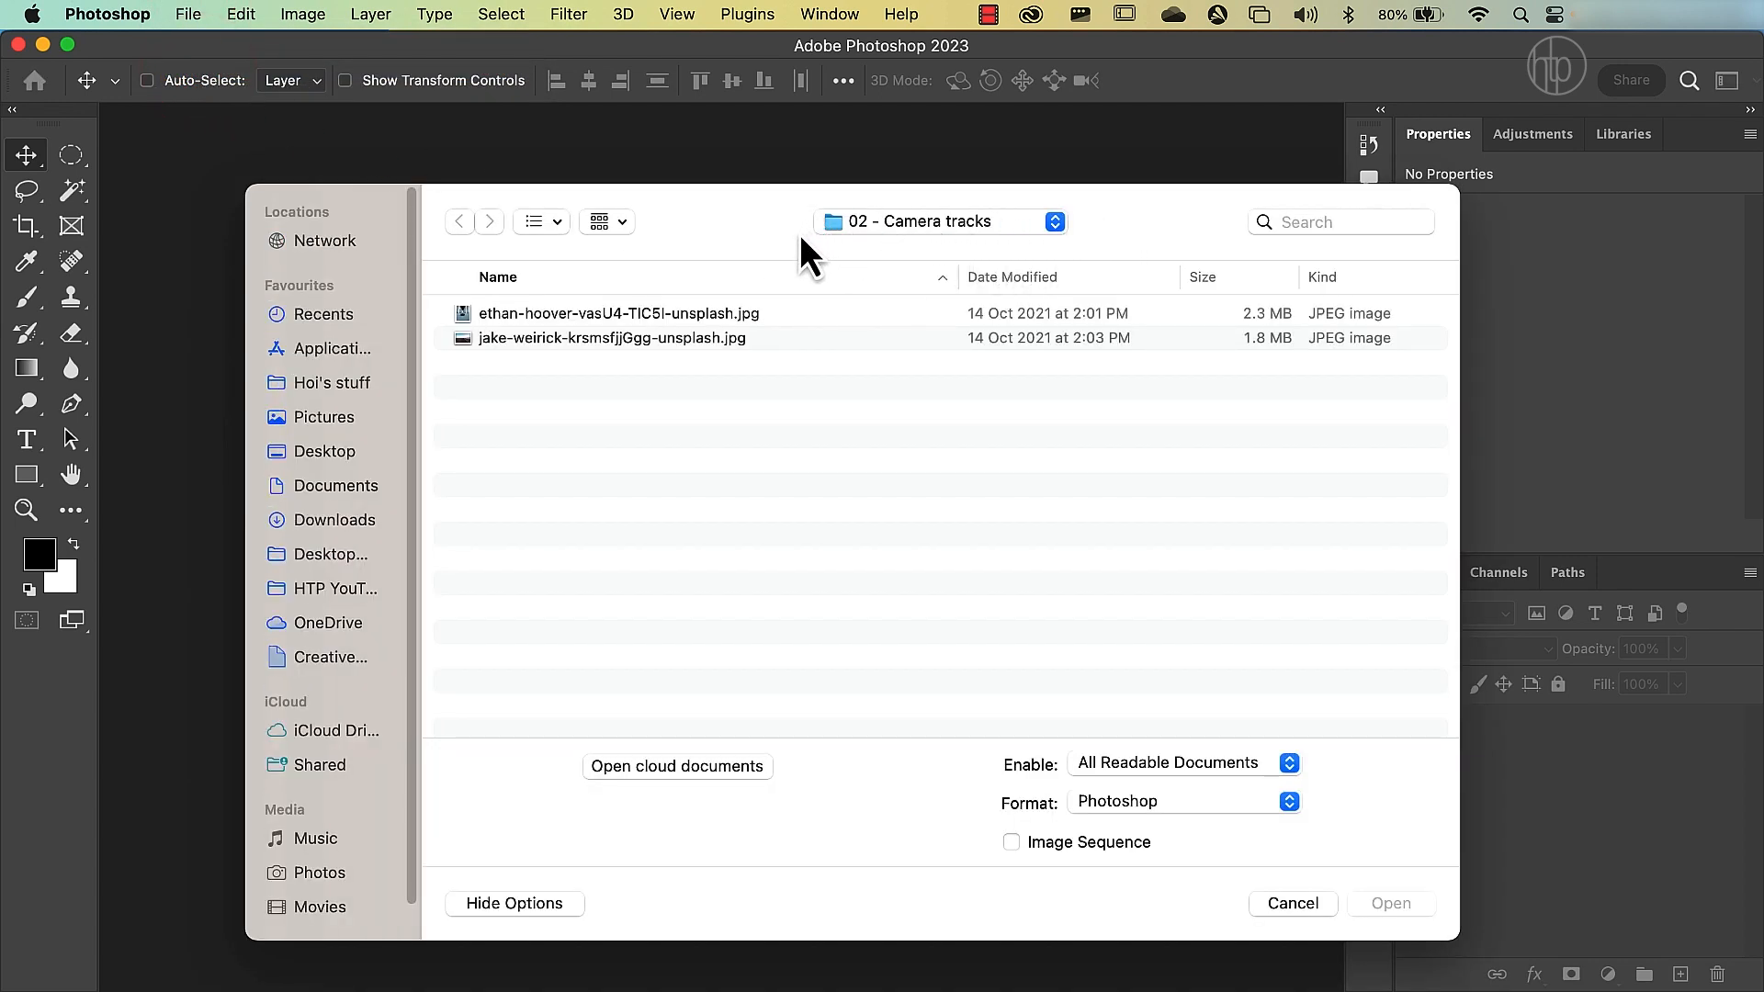
left_click_drag(737, 373, 707, 324)
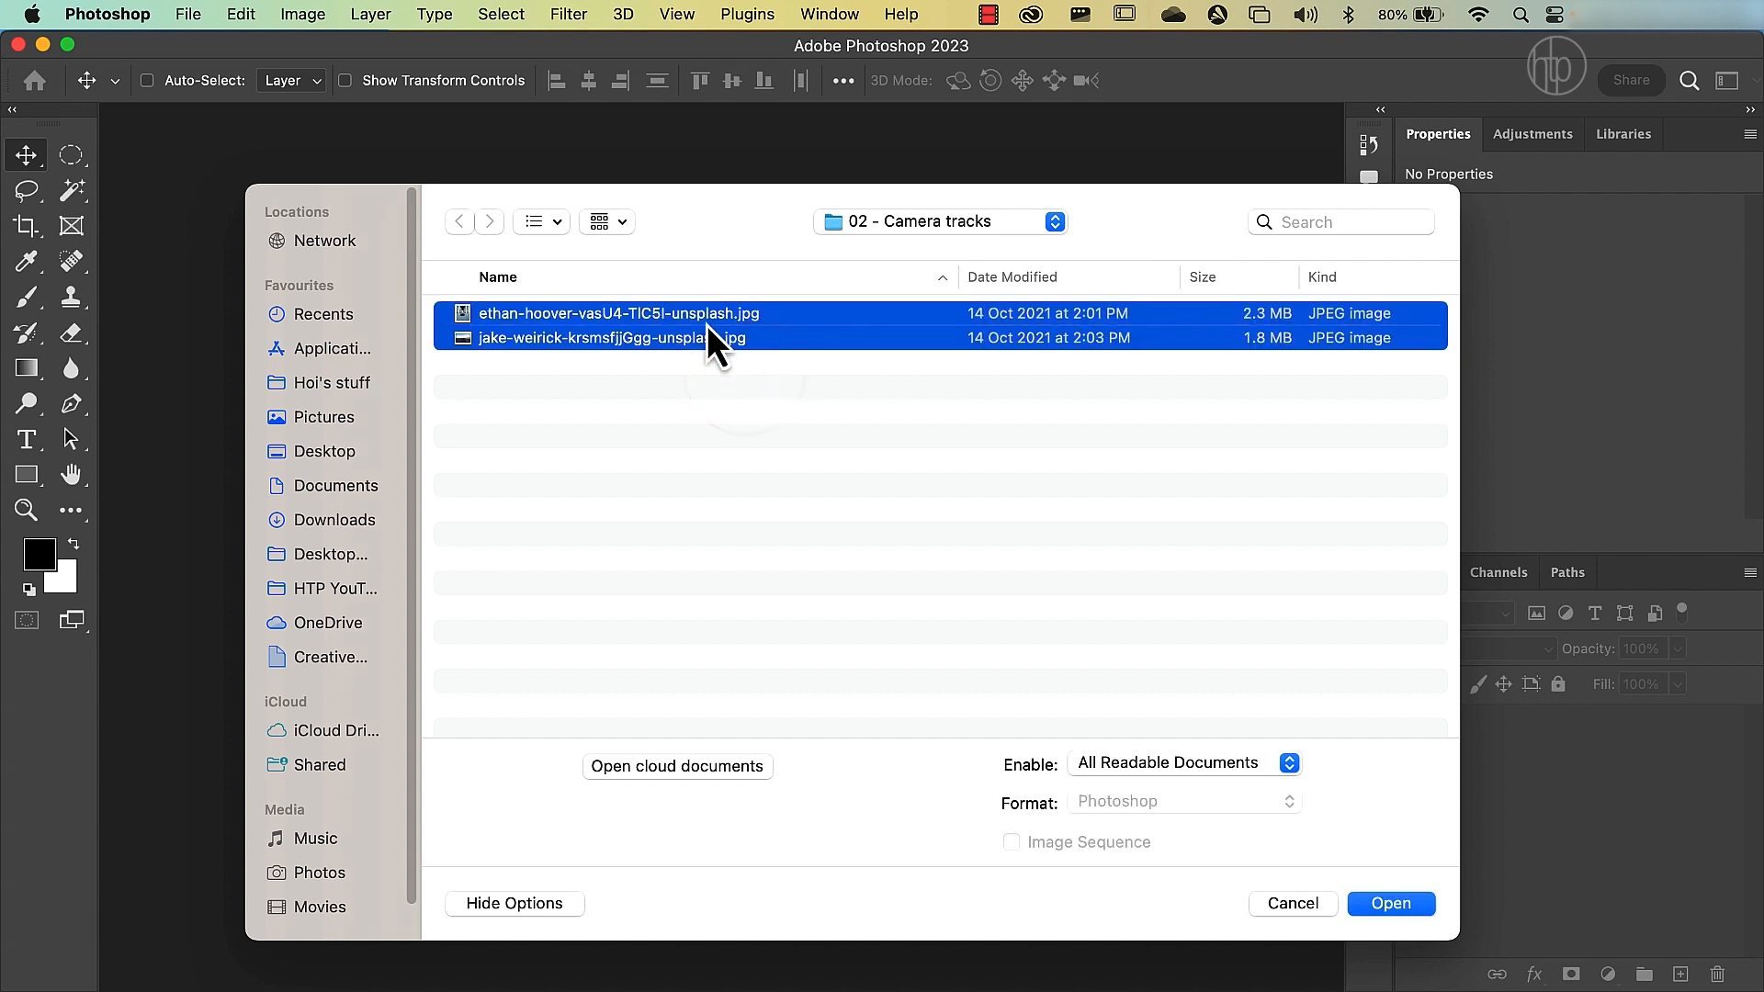
left_click(1385, 905)
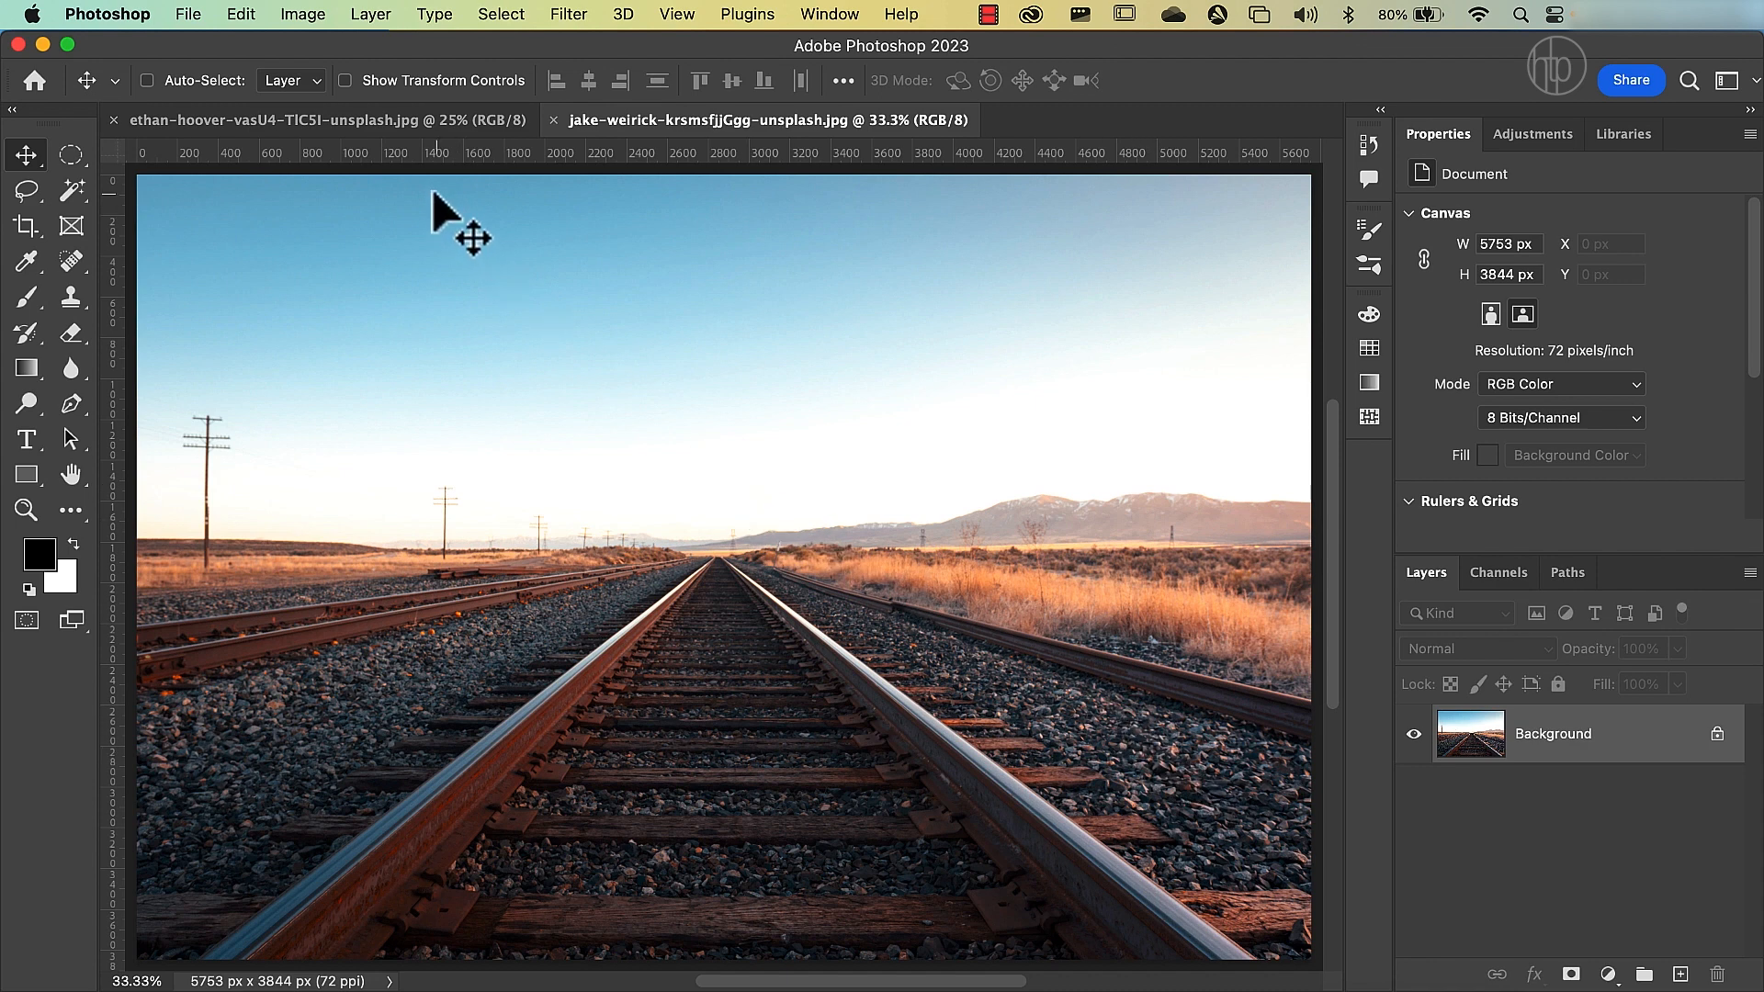
left_click(410, 122)
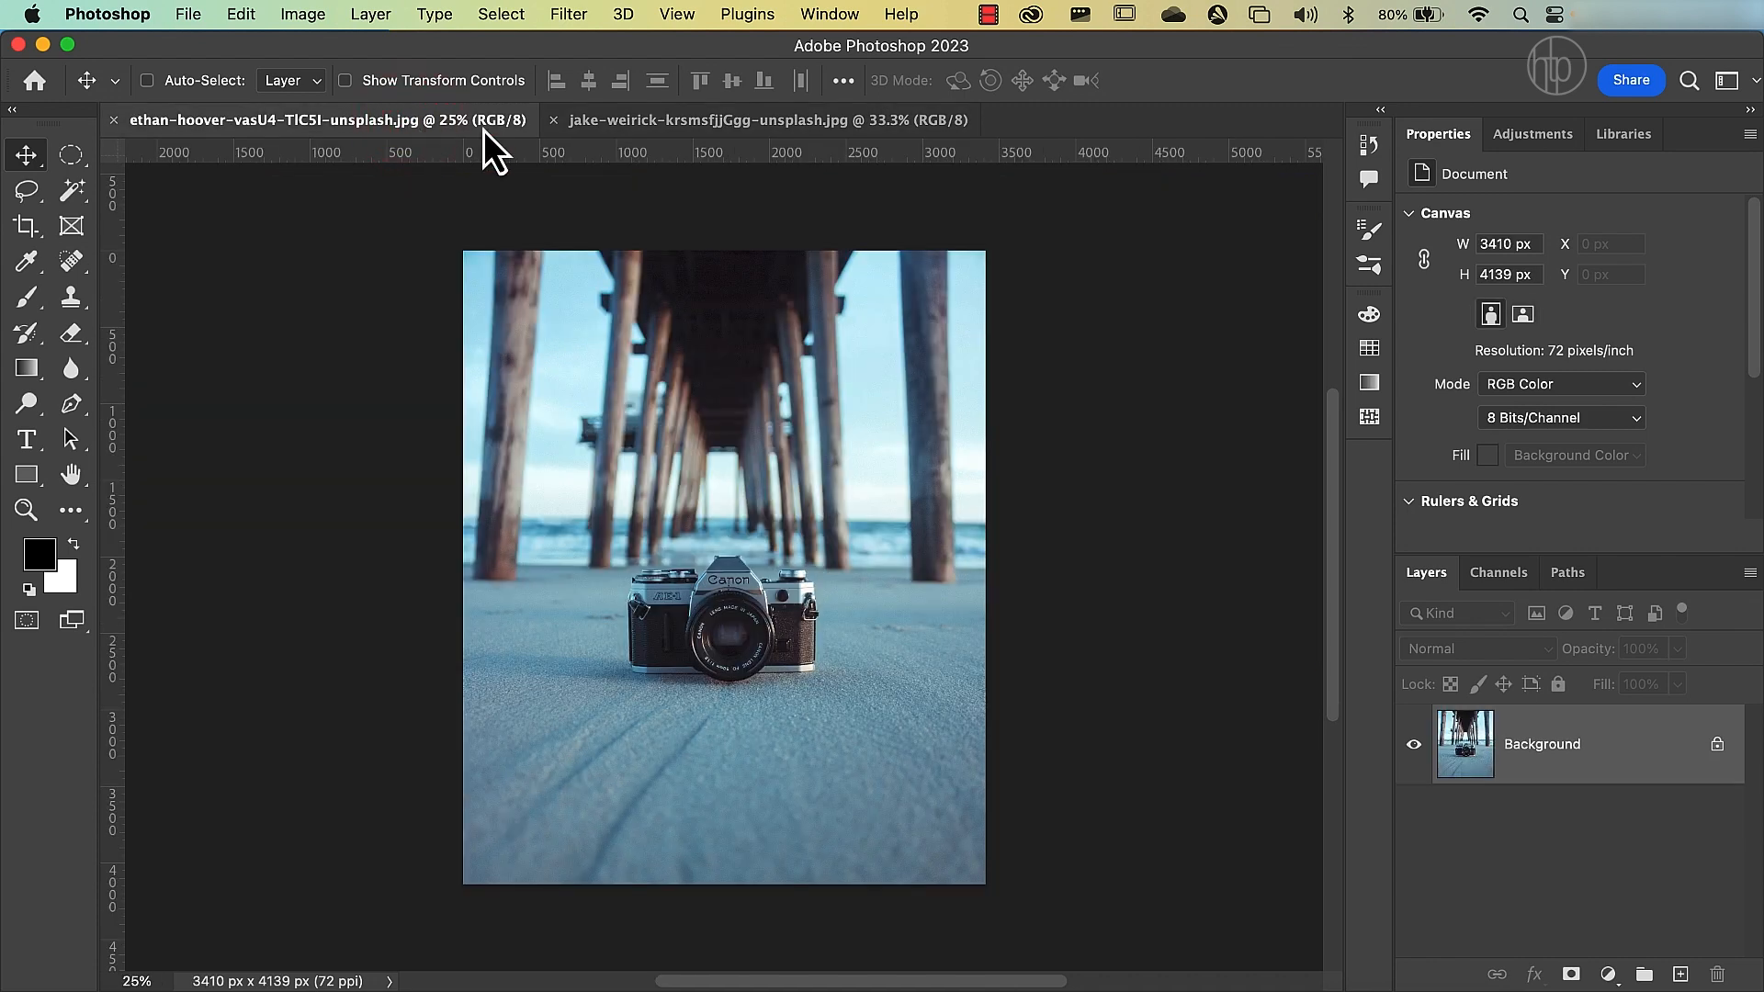
left_click(715, 125)
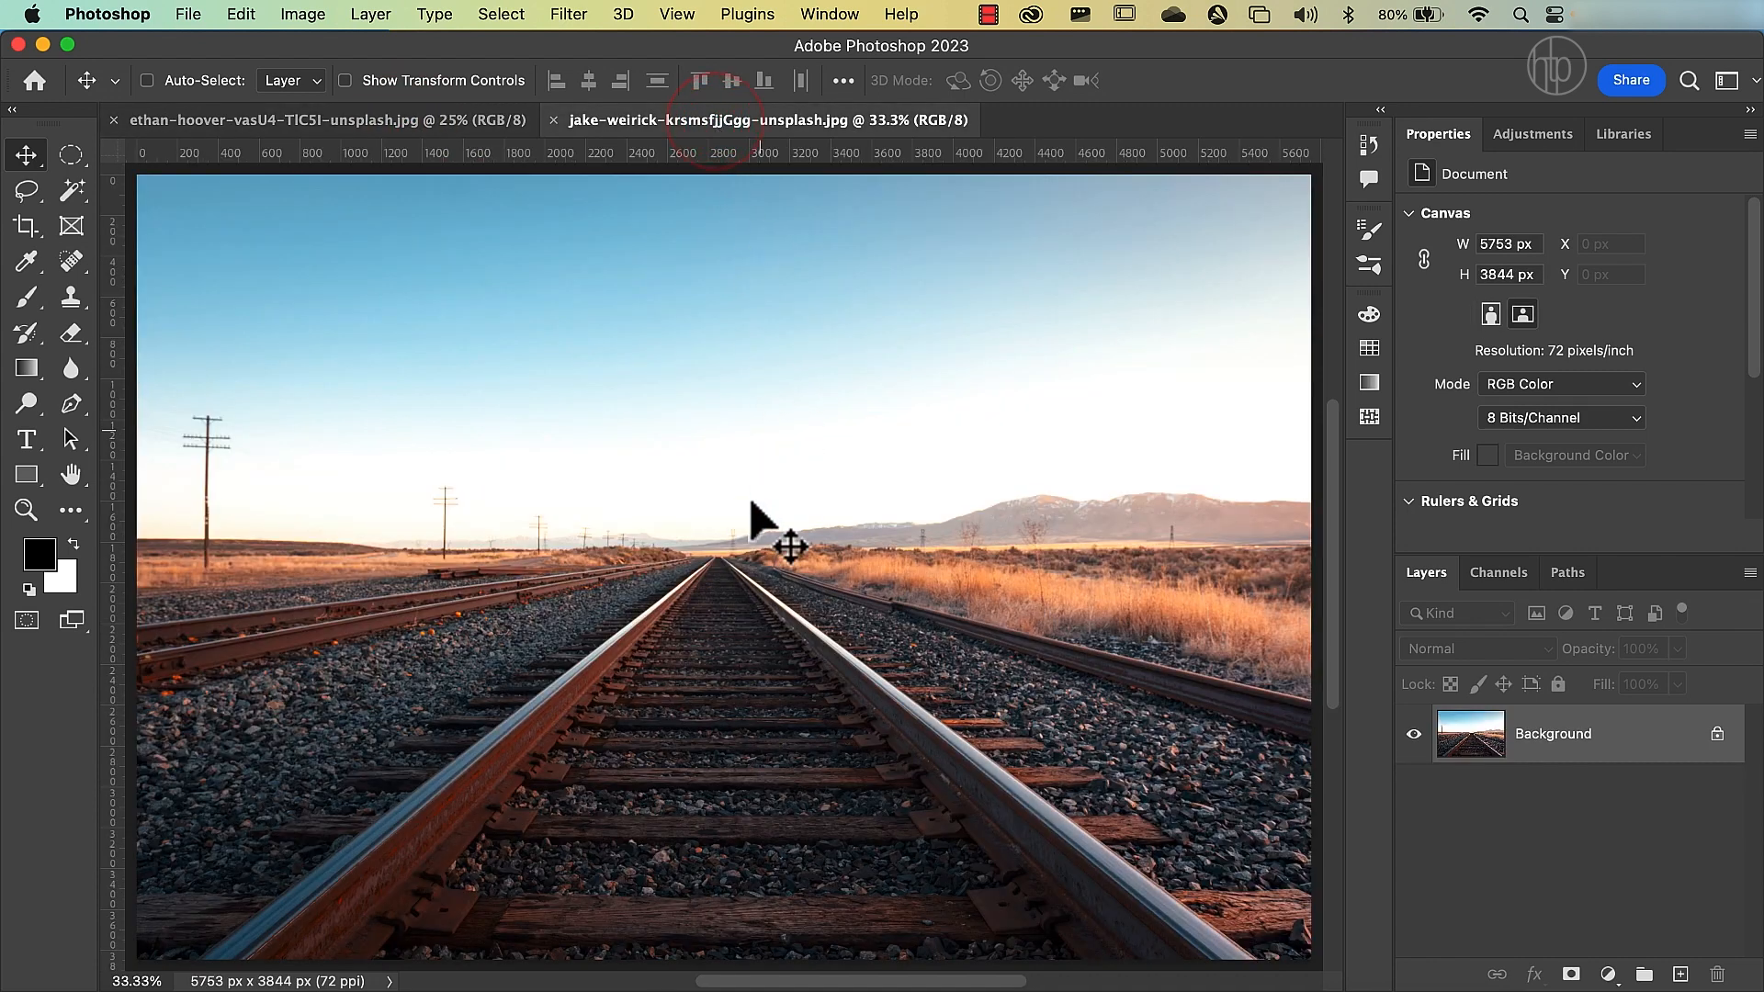
left_click(720, 498)
mouse_move(720, 496)
left_mouse_down()
mouse_move(595, 425)
mouse_move(418, 278)
mouse_move(363, 138)
mouse_move(516, 271)
mouse_move(698, 504)
left_mouse_up()
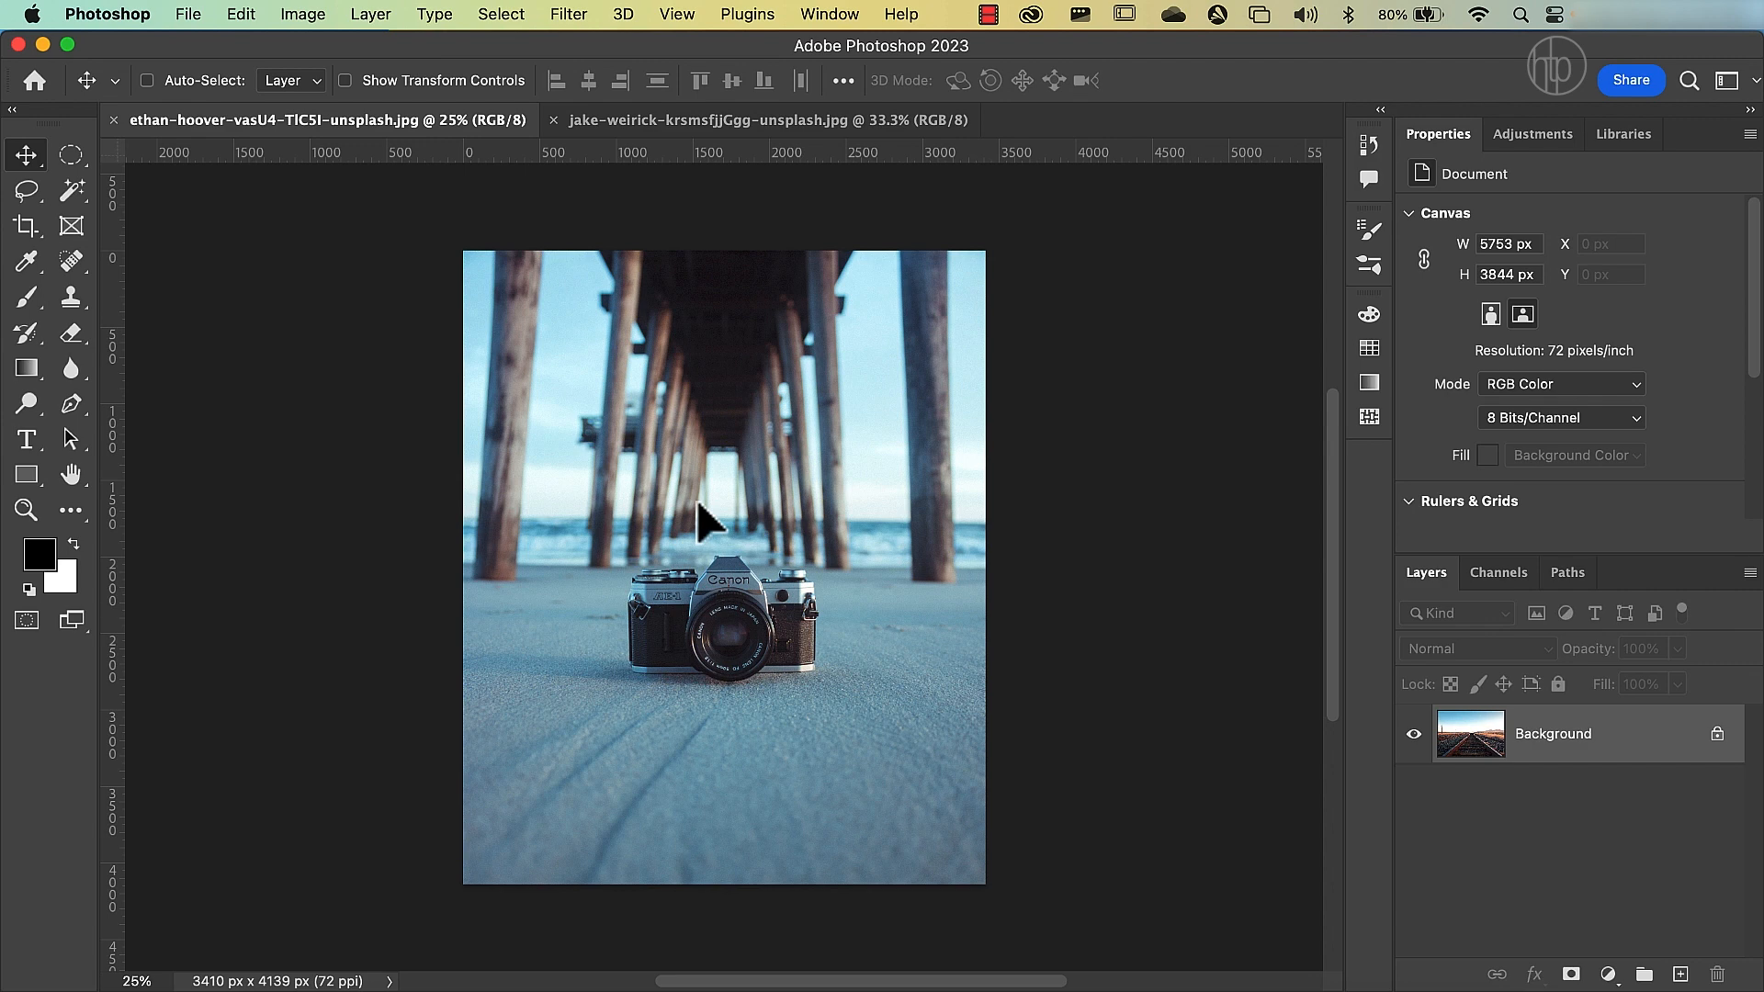
left_click_drag(698, 504, 698, 505)
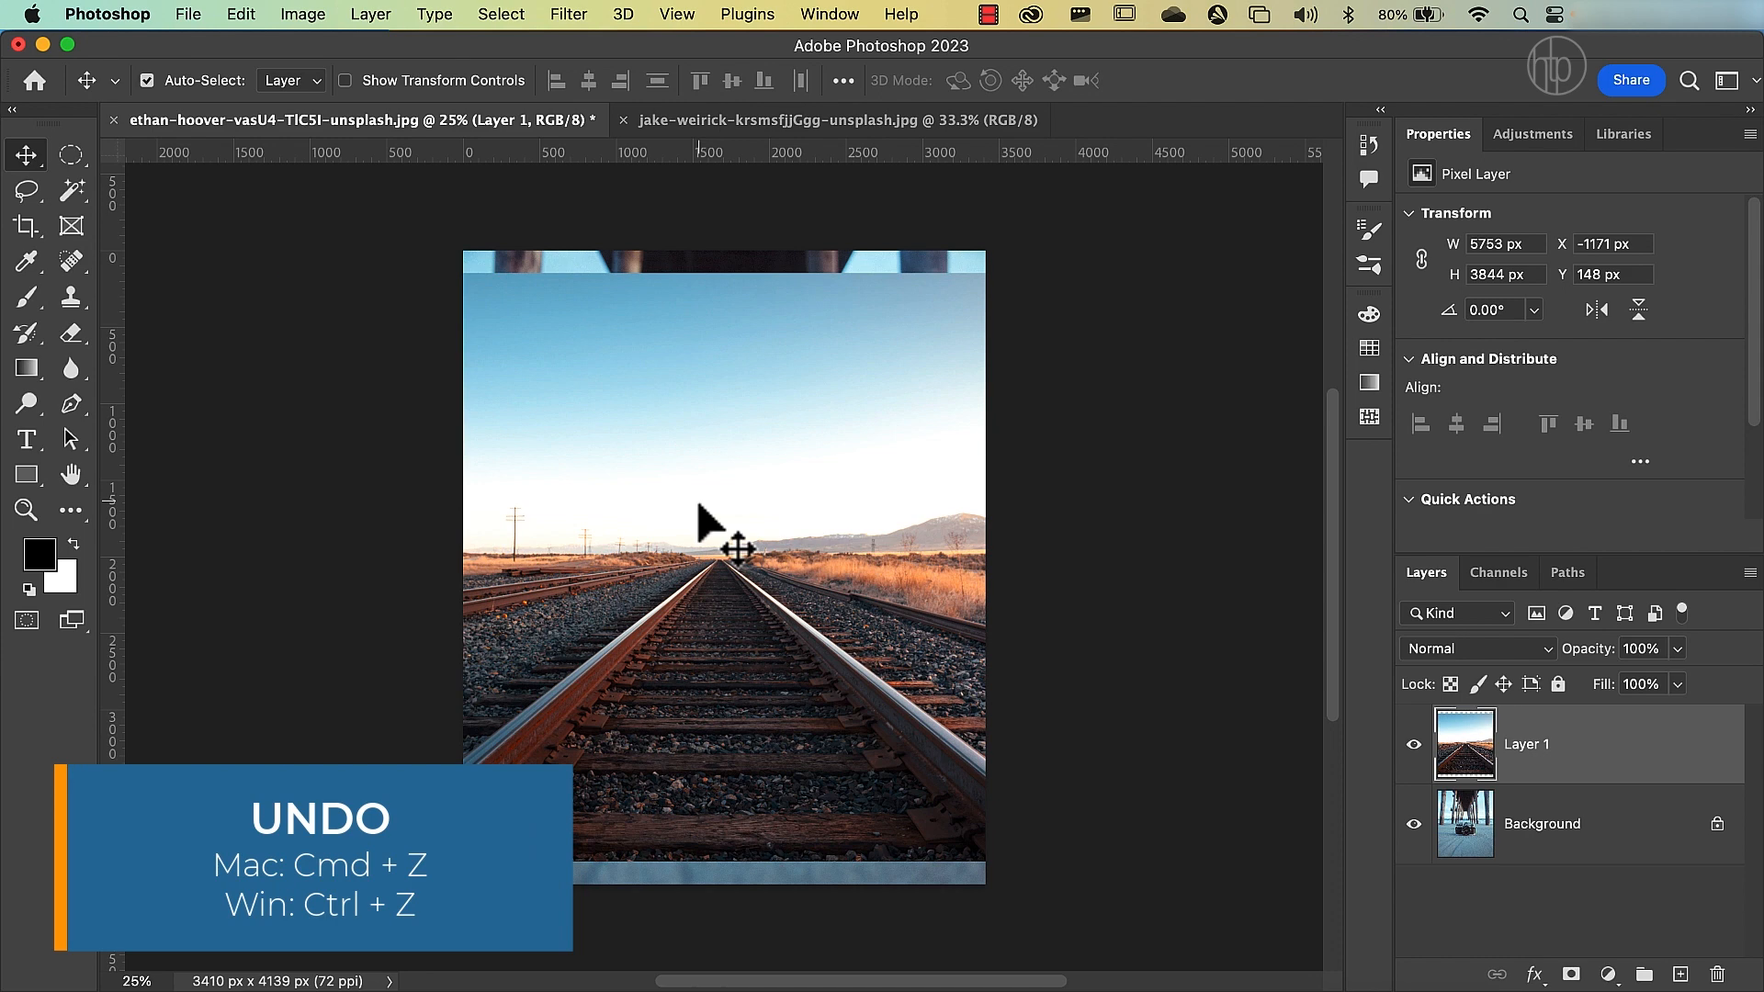
key("super+z")
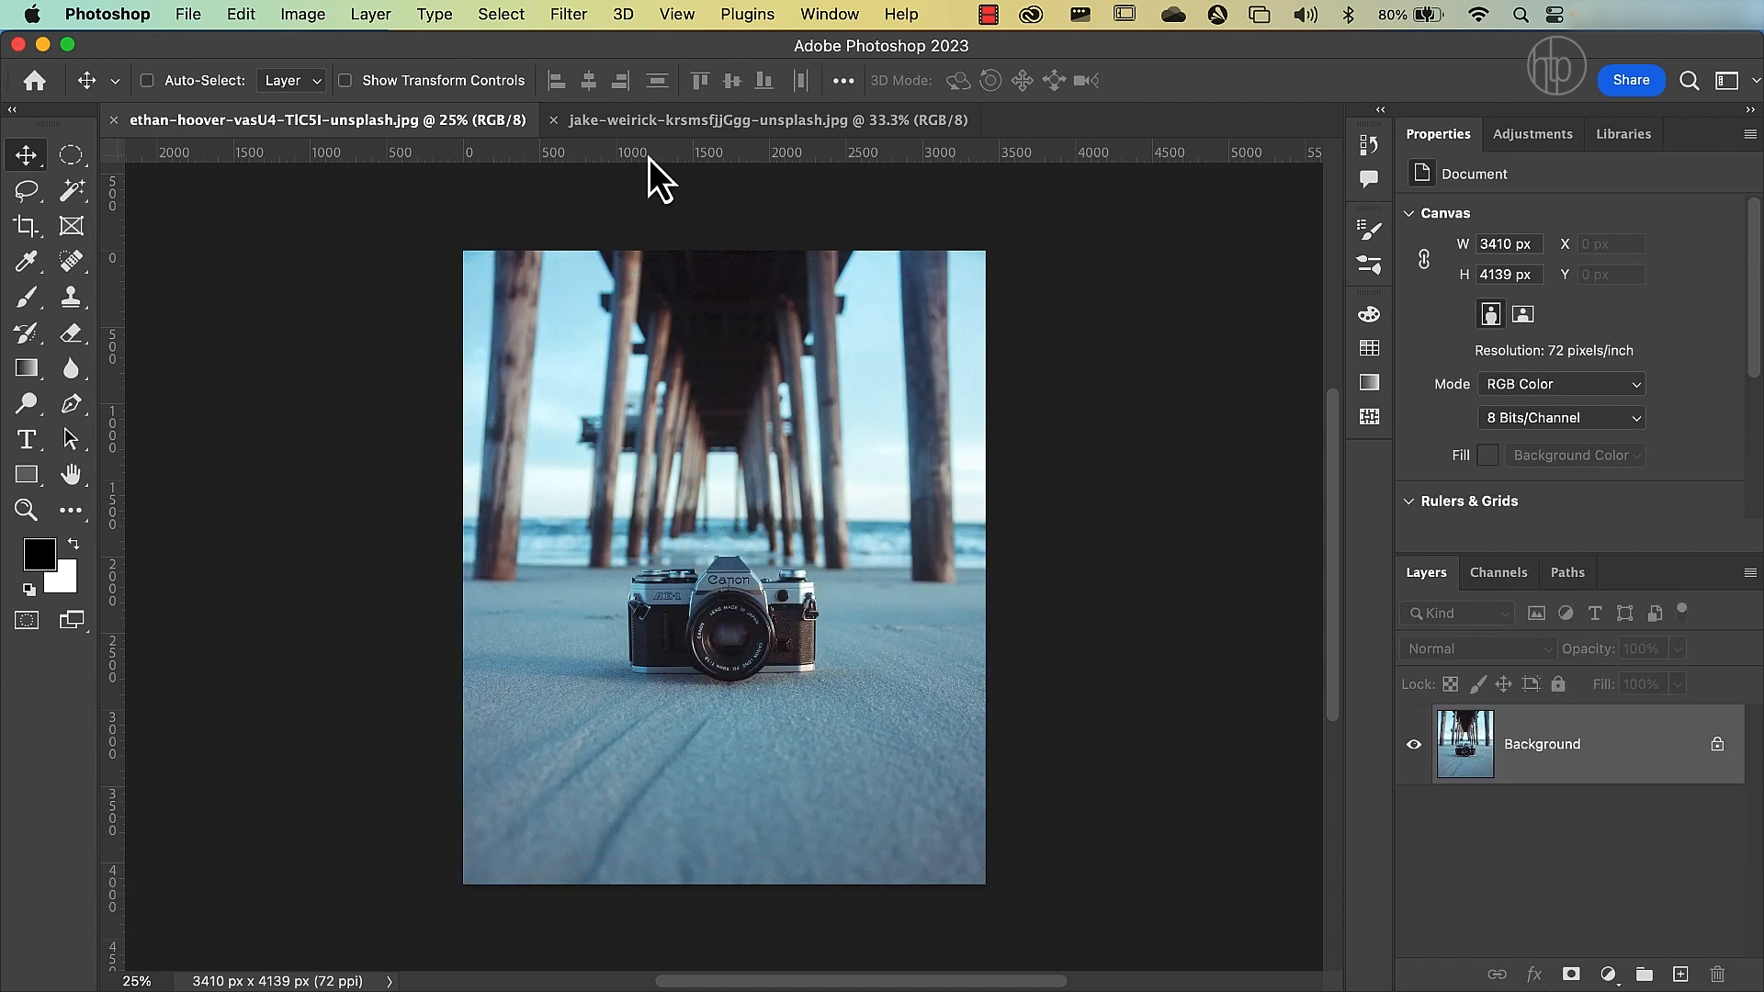
Copy the railway photo into the camera document as a new layer, placed at about X -964 px, Y 108 px.
left_click(696, 125)
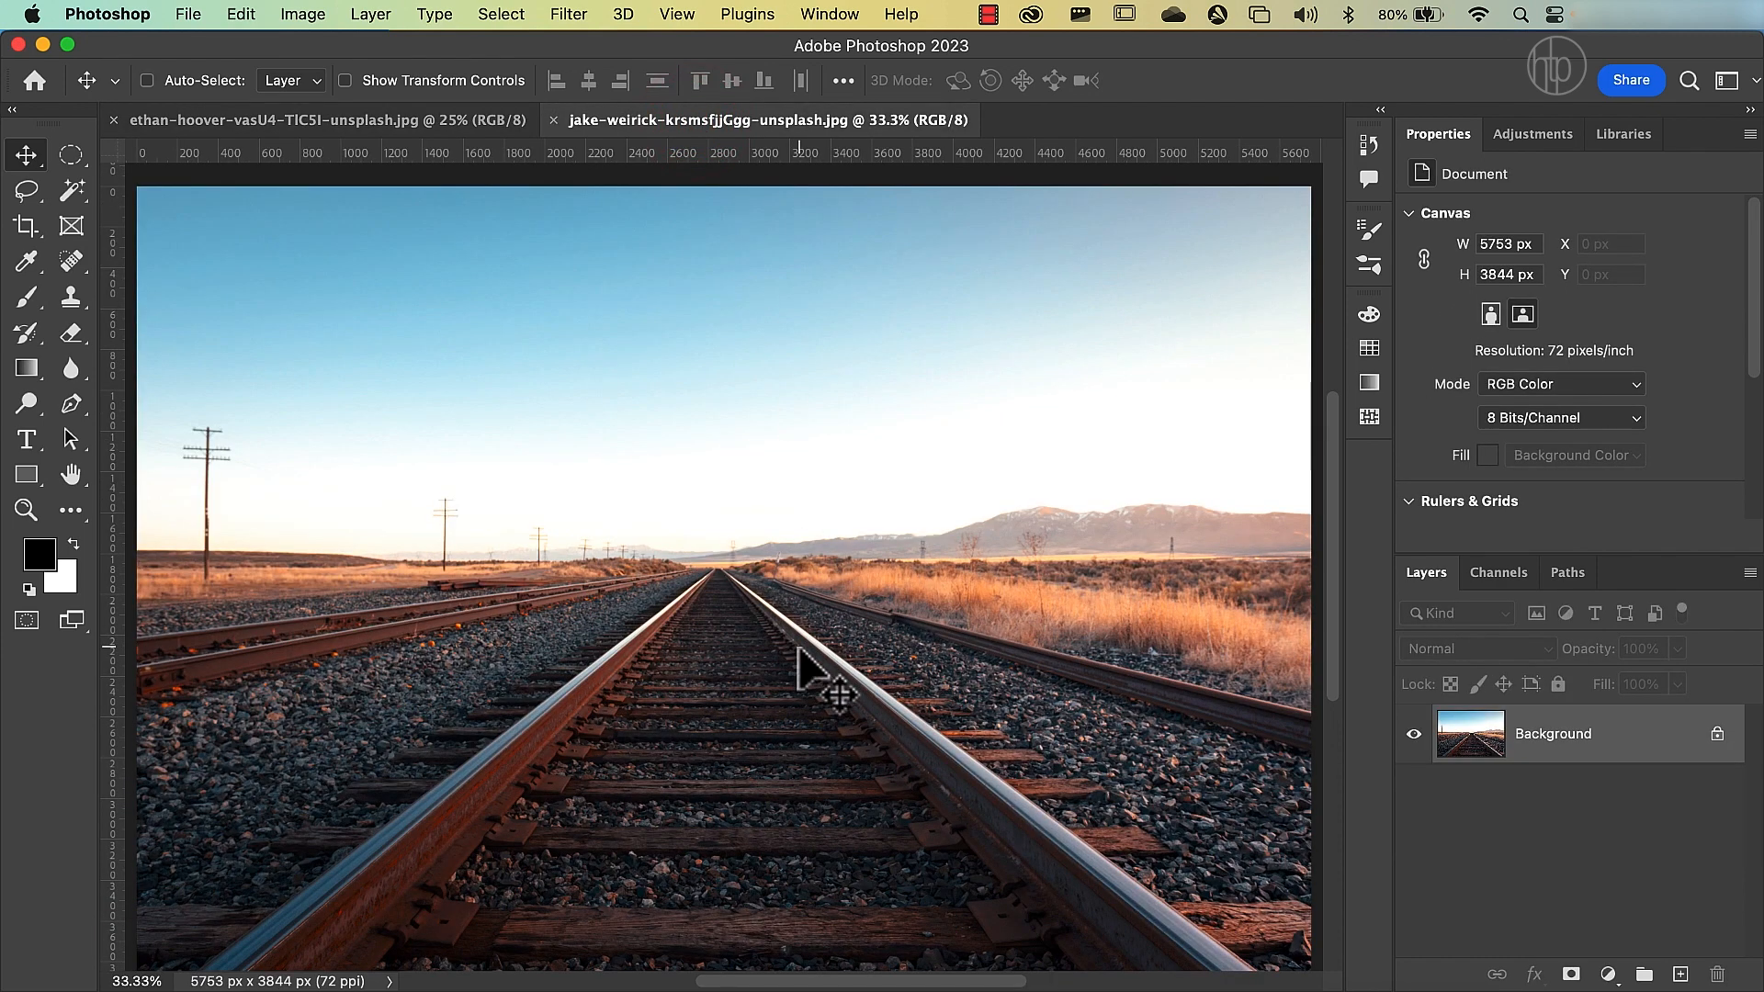
left_click_drag(694, 494, 964, 268)
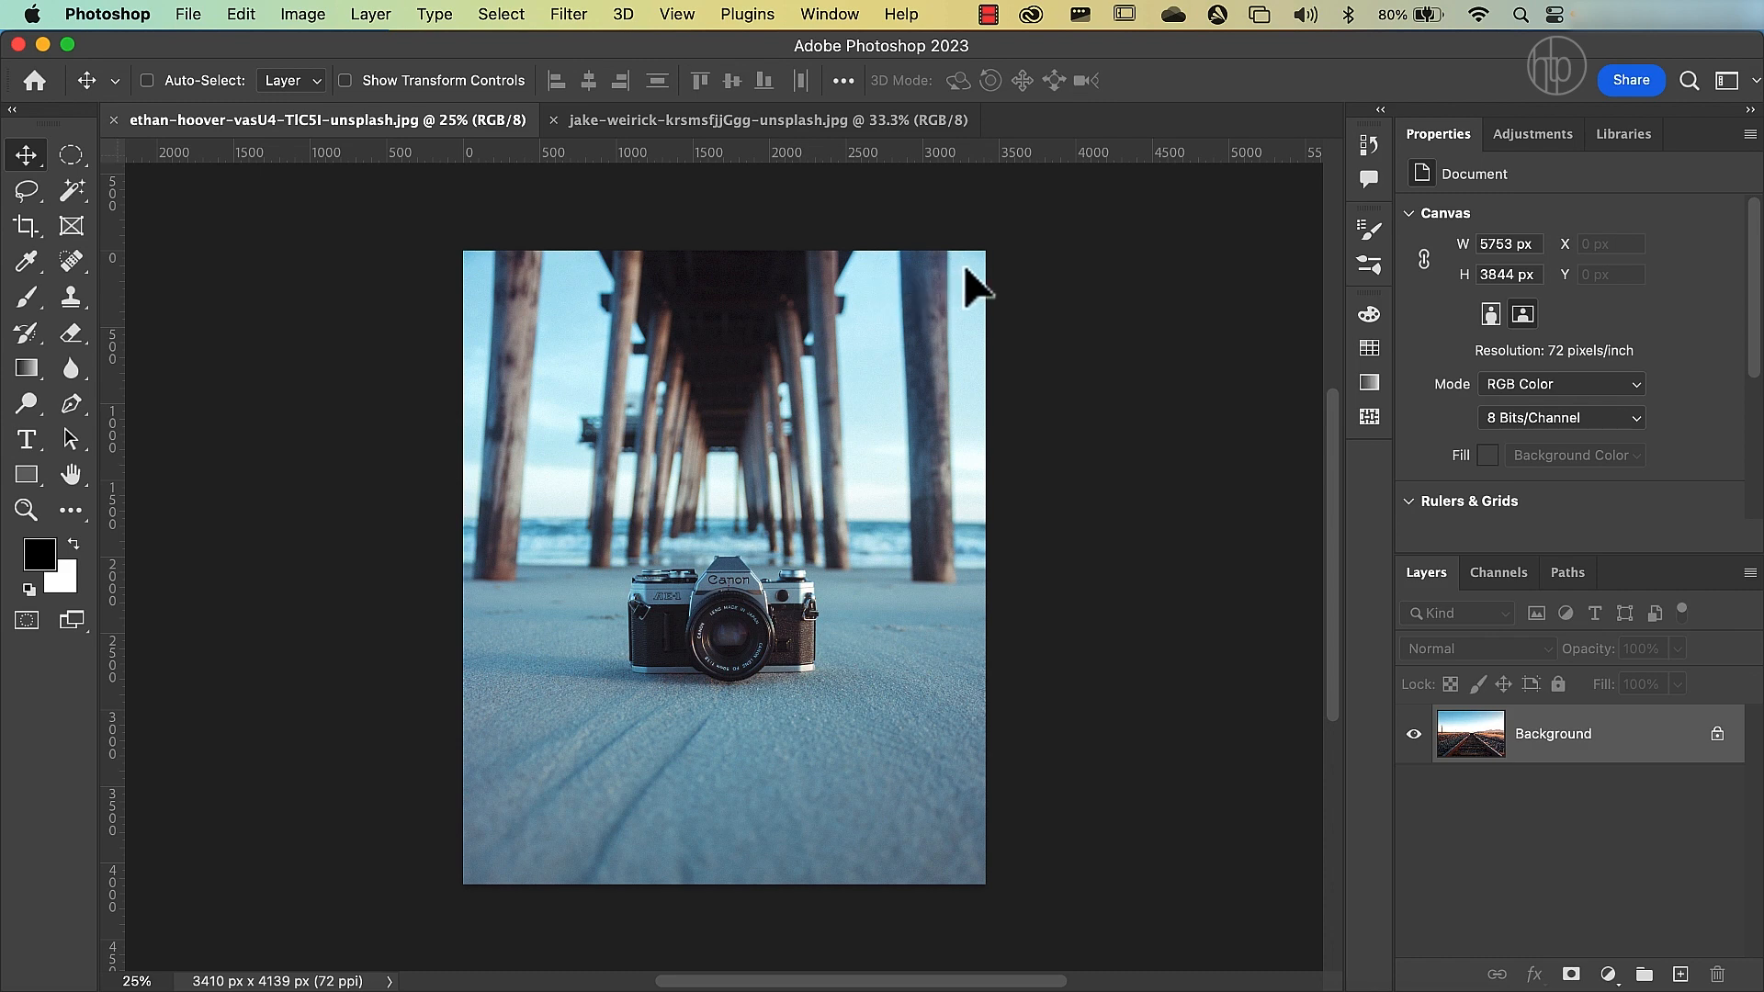
left_click_drag(965, 268, 963, 269)
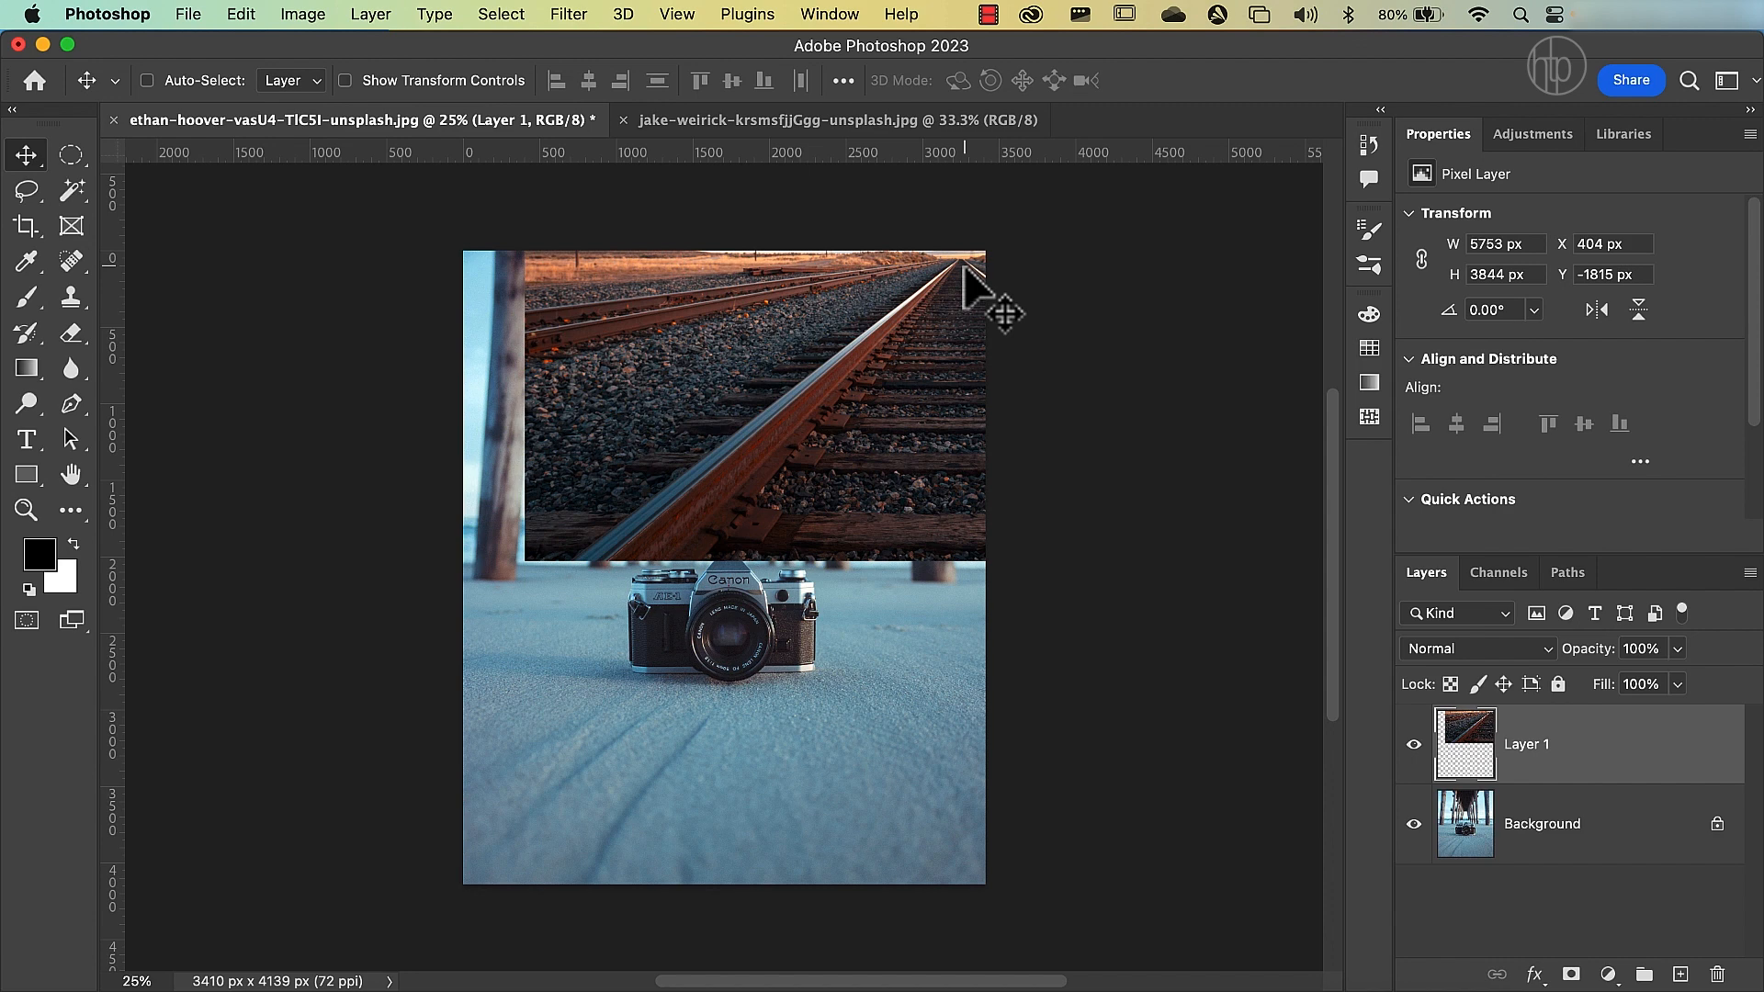
left_click_drag(963, 270, 754, 562)
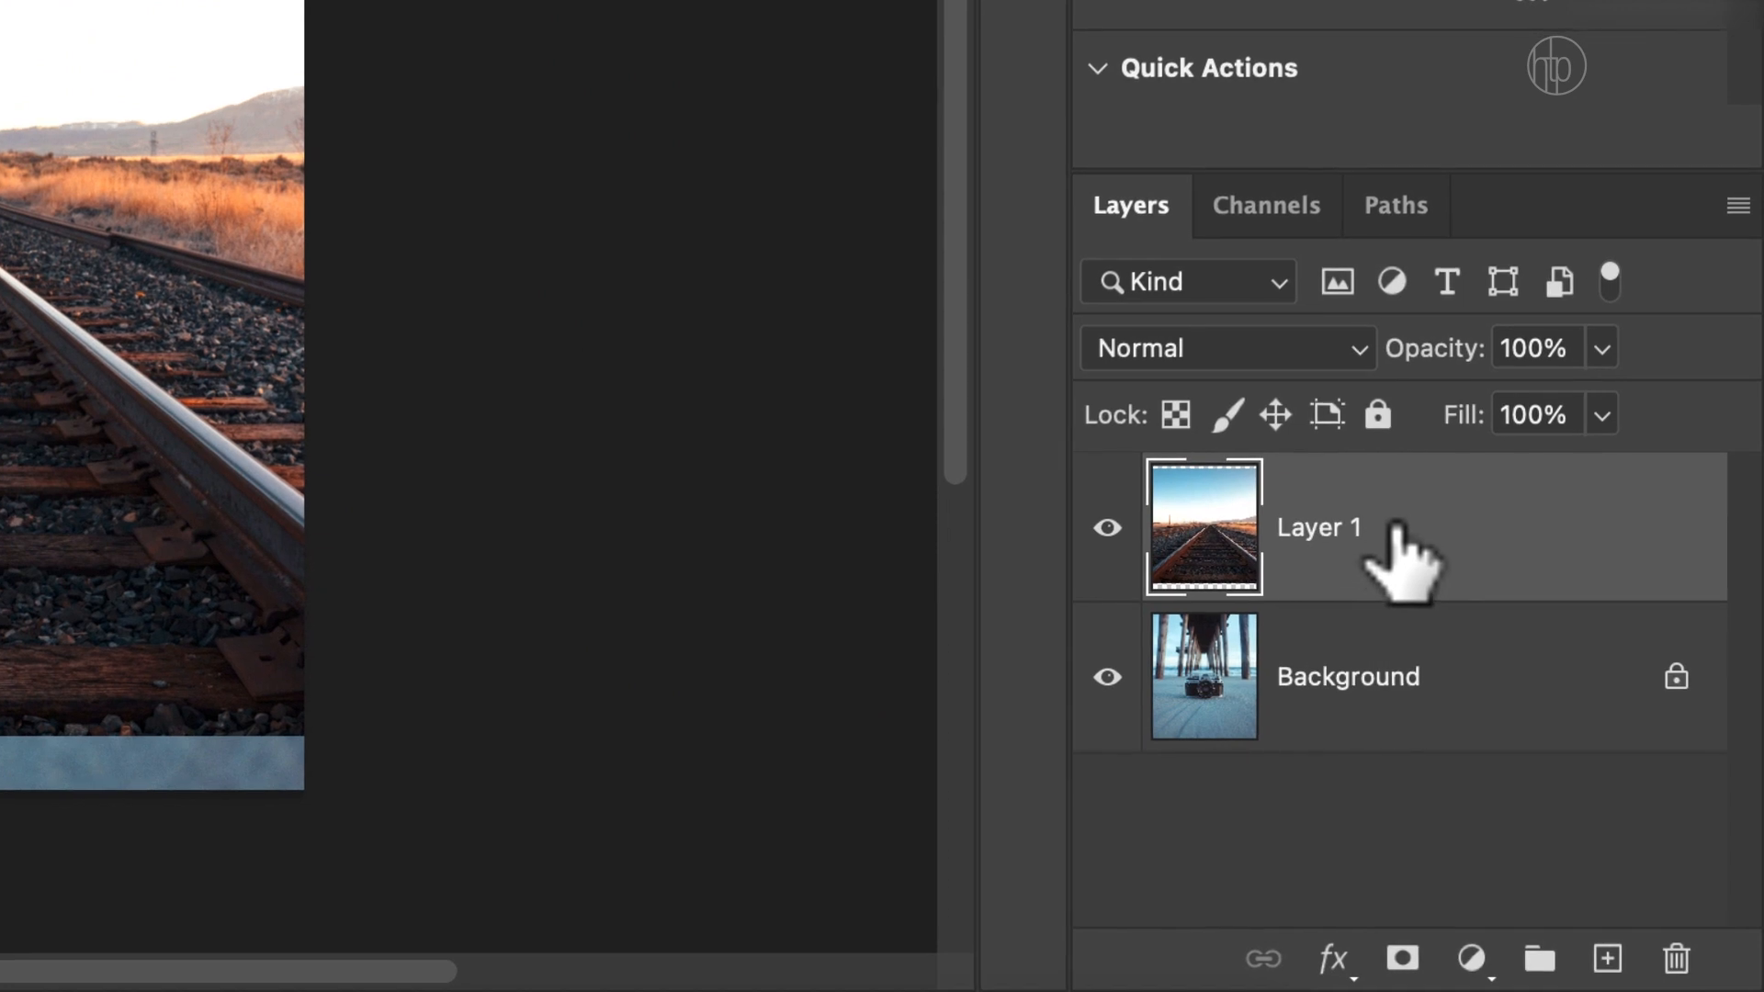
Try to move the railway layer below the locked Background layer.
left_click_drag(1396, 531, 1402, 790)
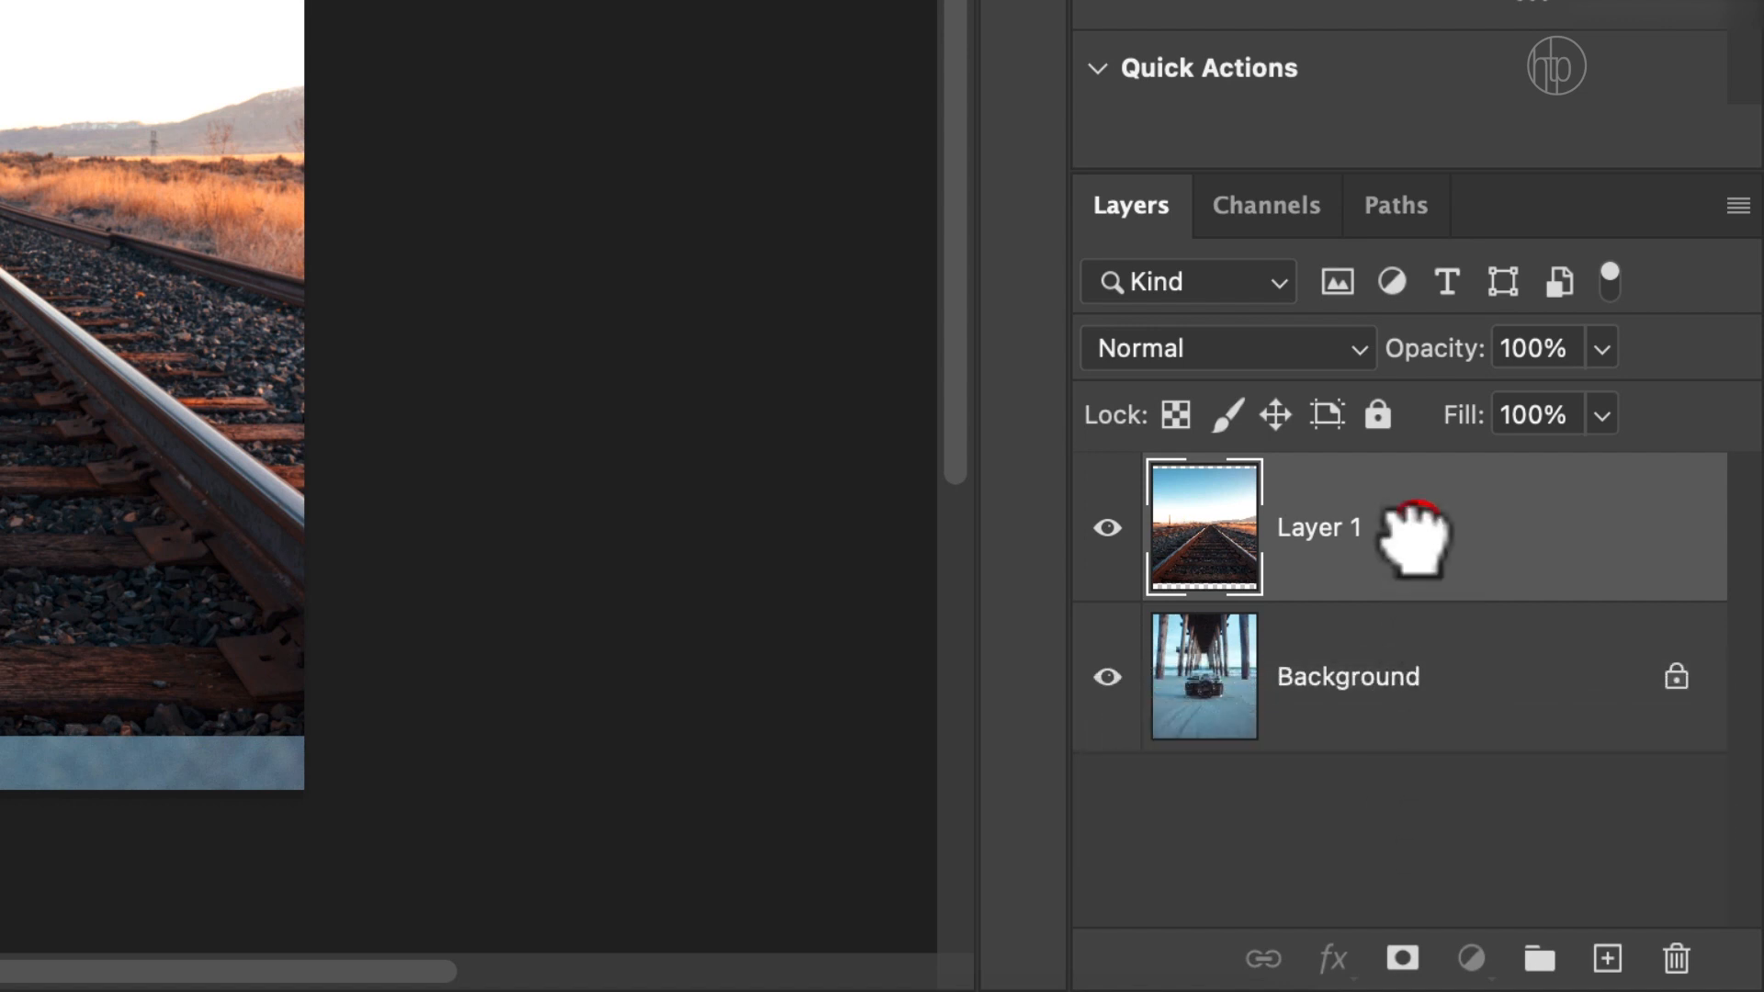
left_click_drag(1412, 517, 1406, 790)
left_click_drag(1410, 517, 1405, 772)
double_click(1378, 521)
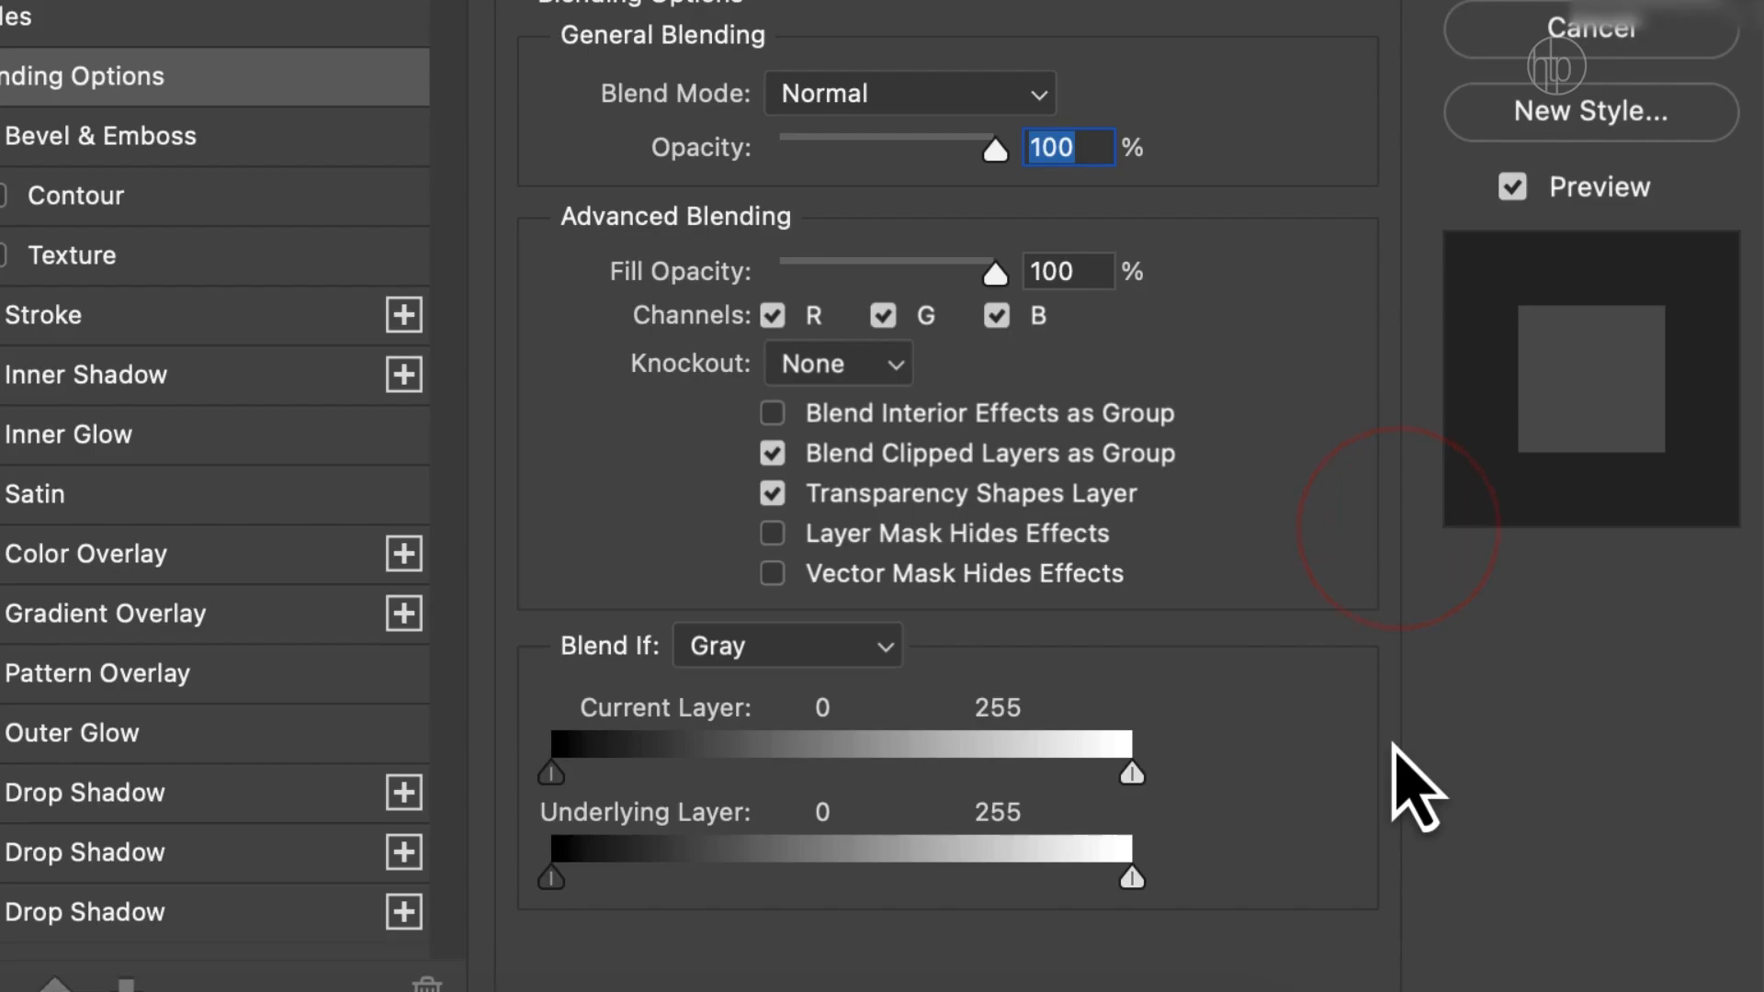
left_click(1497, 32)
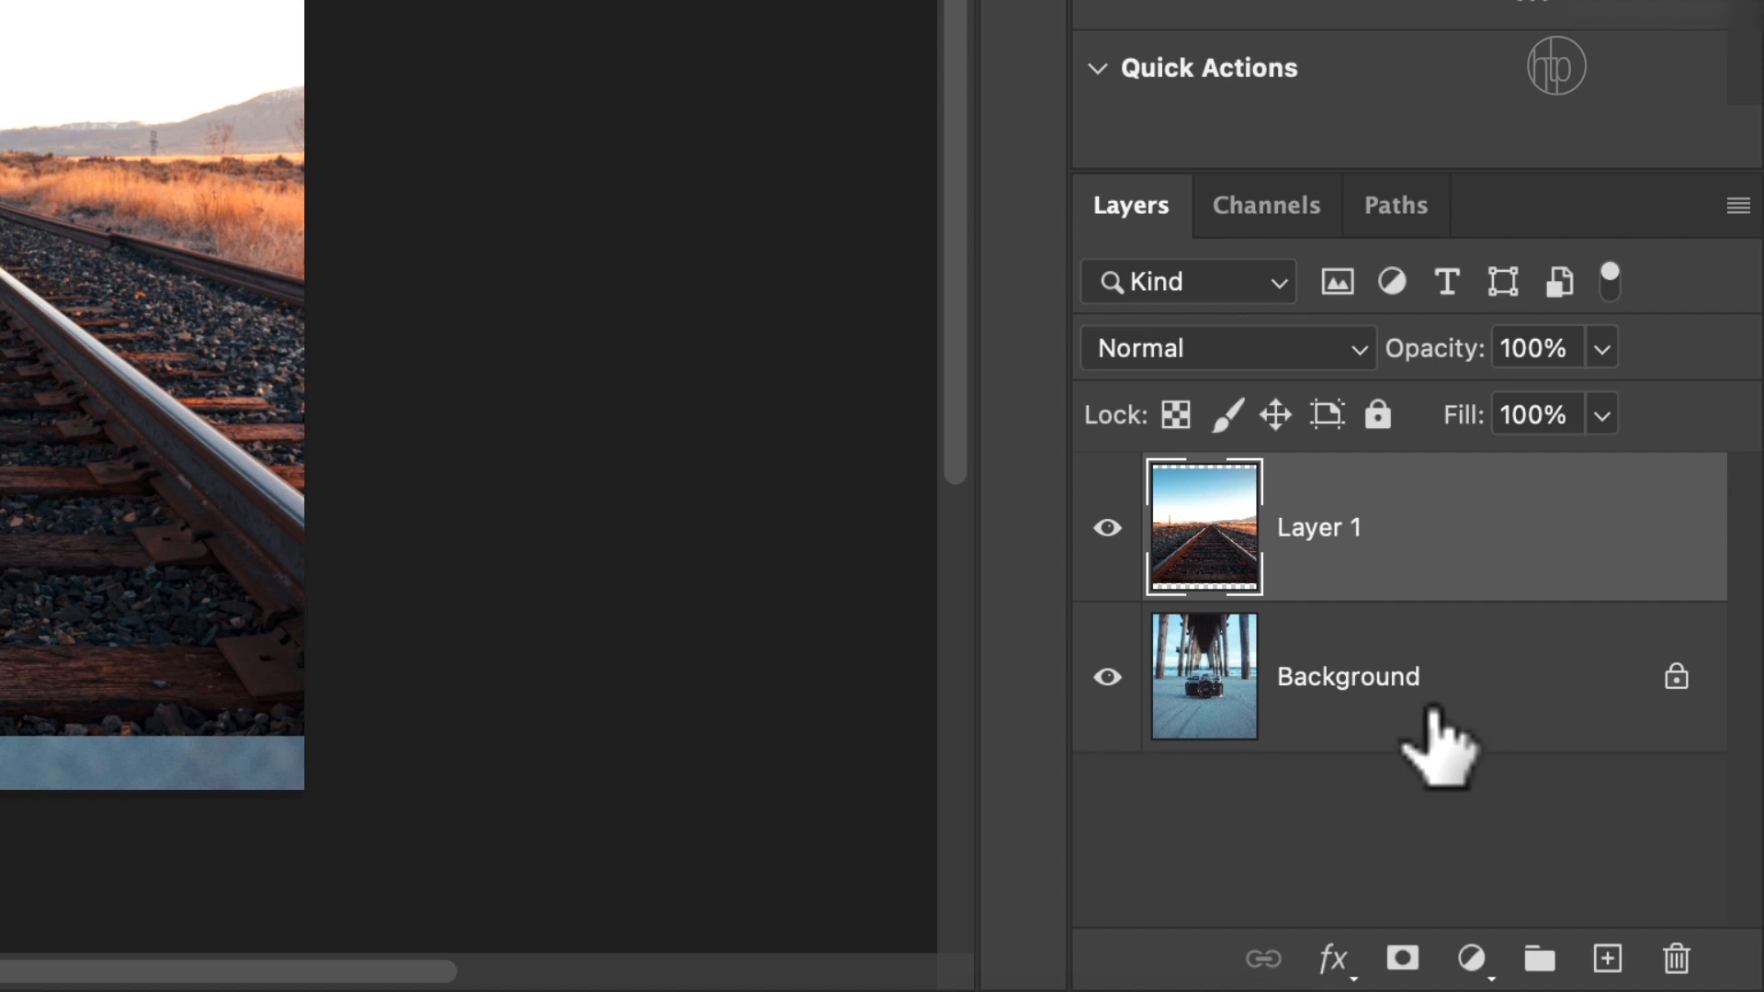
Unlock the Background layer and rename it as Camera.
left_click(1677, 691)
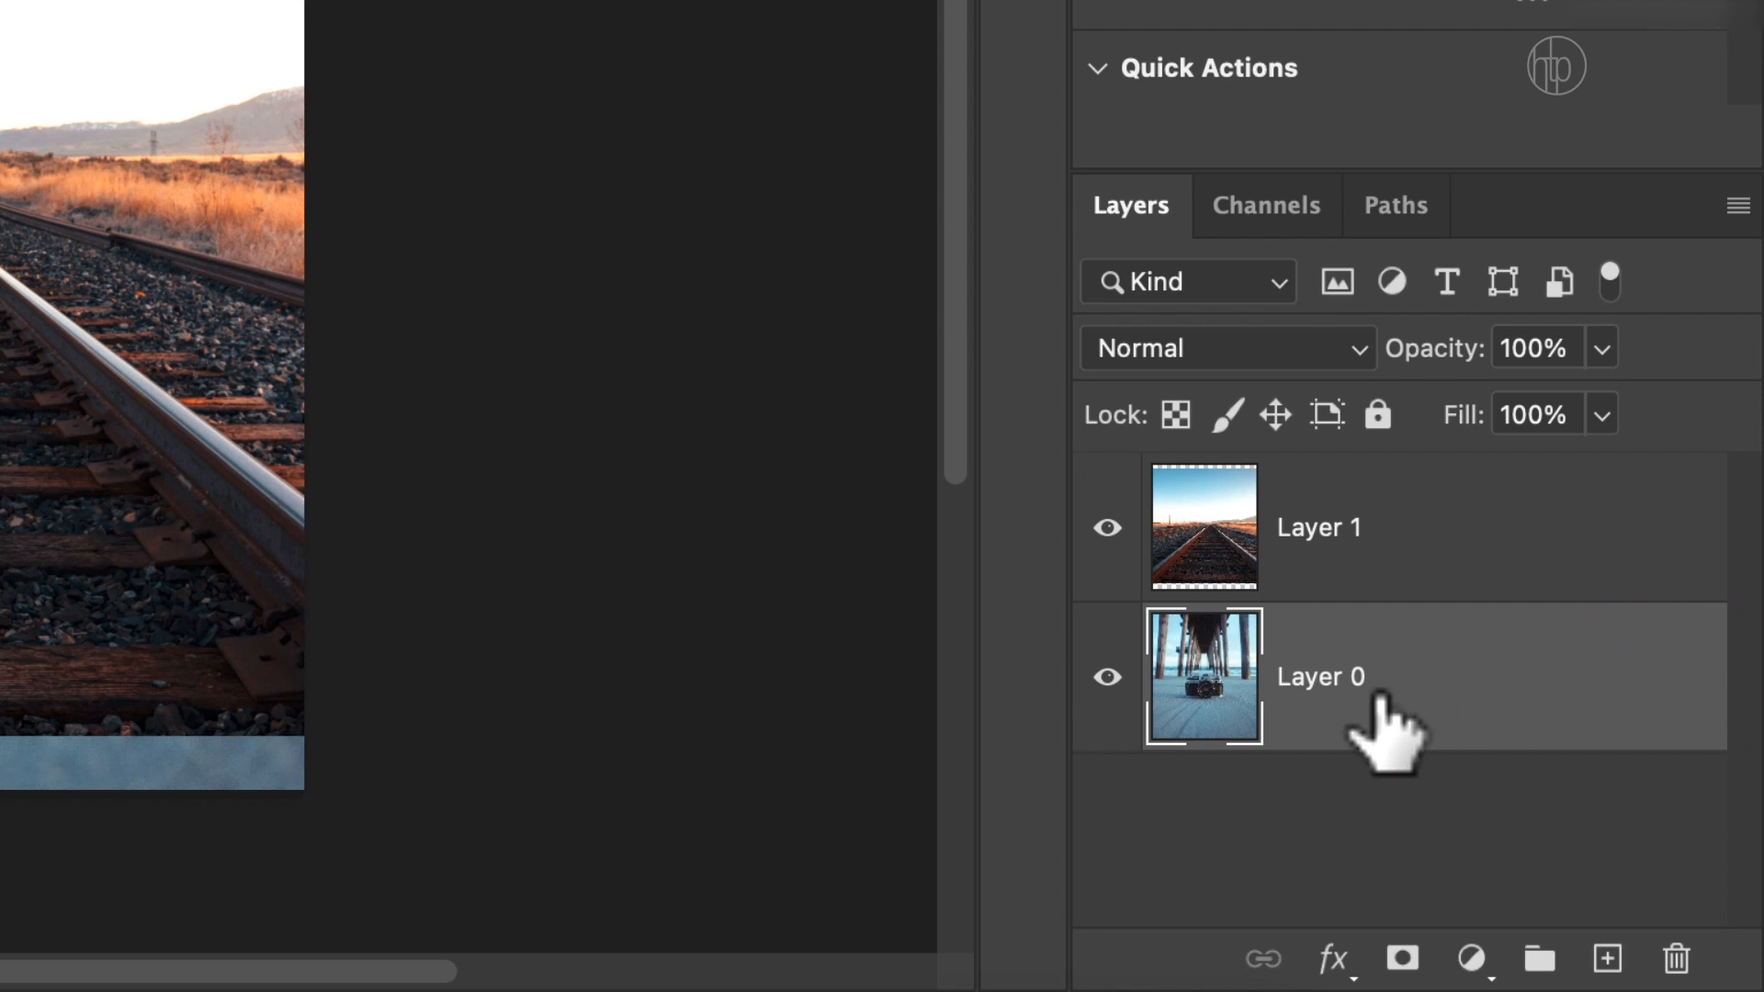
double_click(1350, 677)
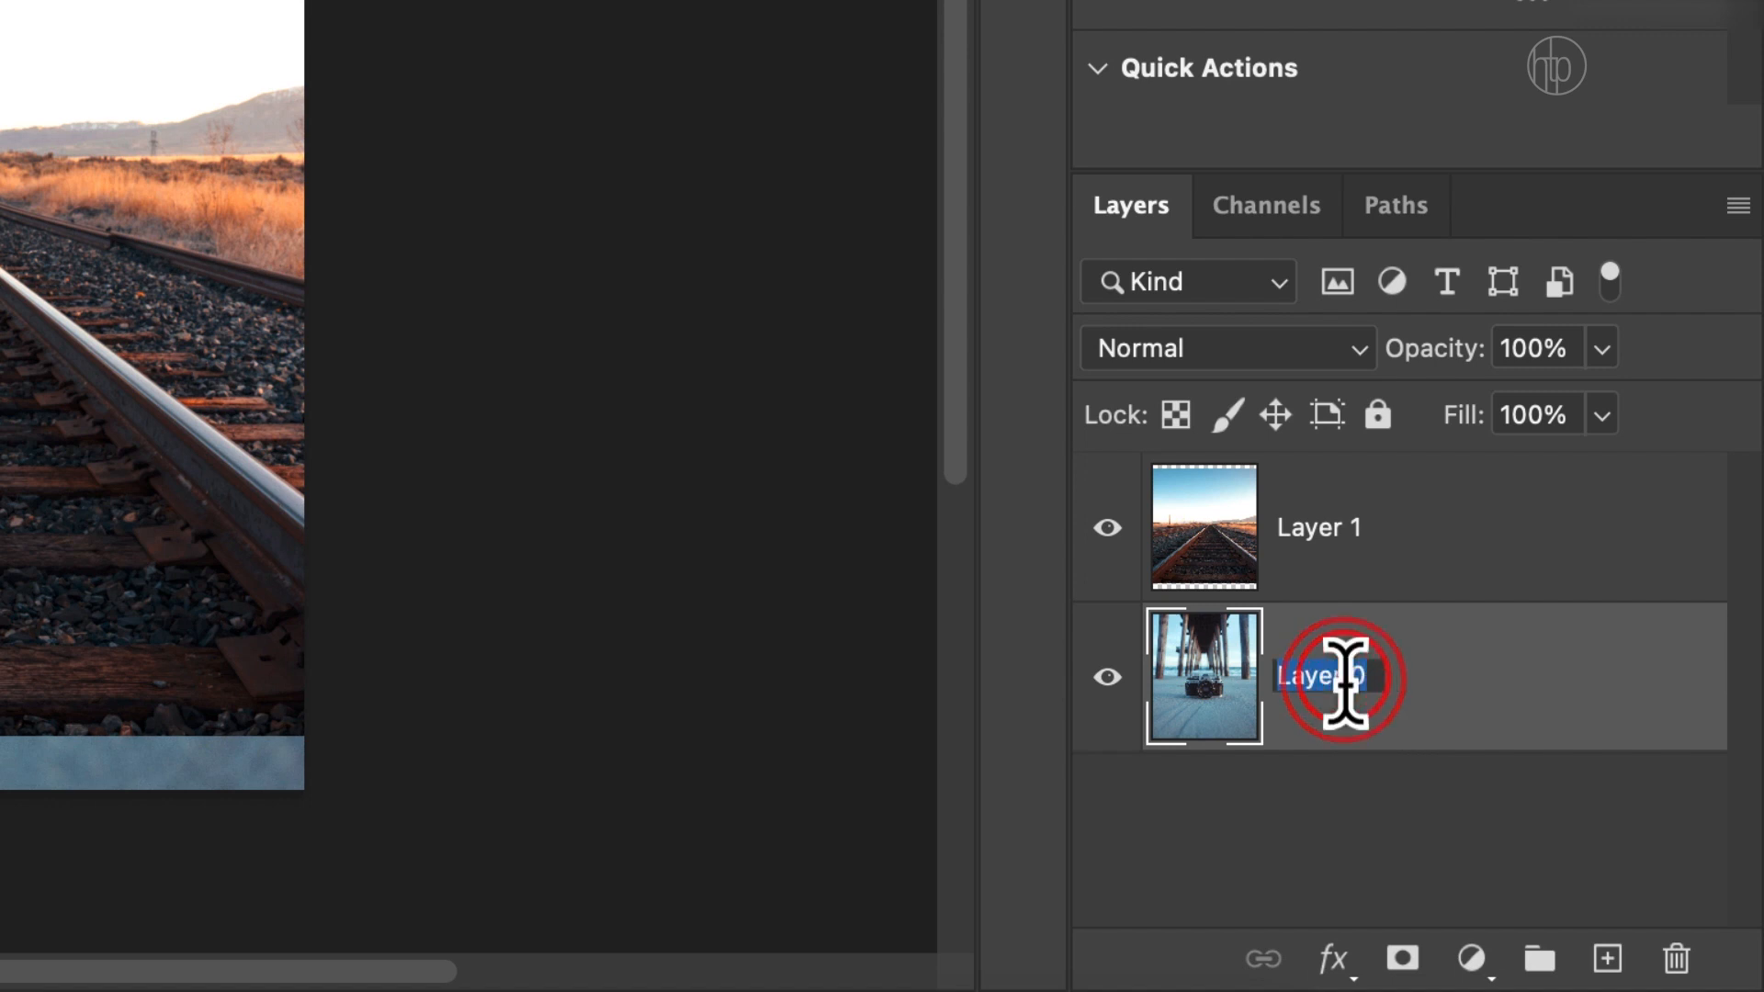
type("C")
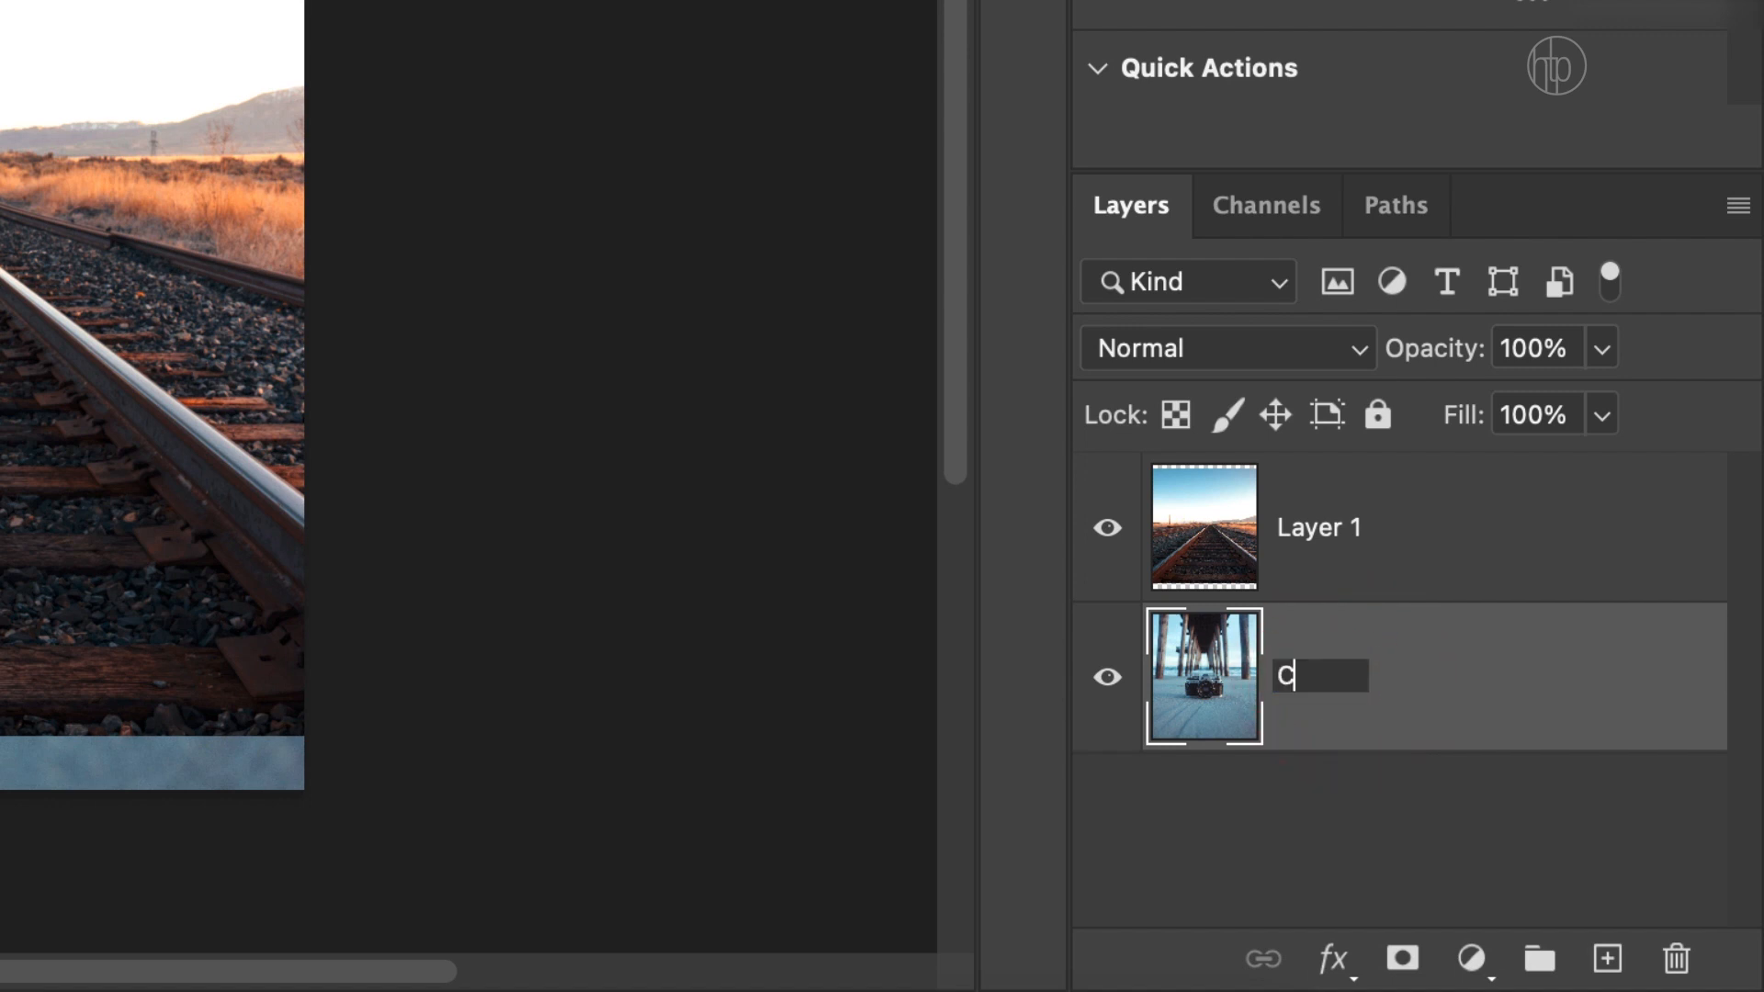
type("amera")
key("Return")
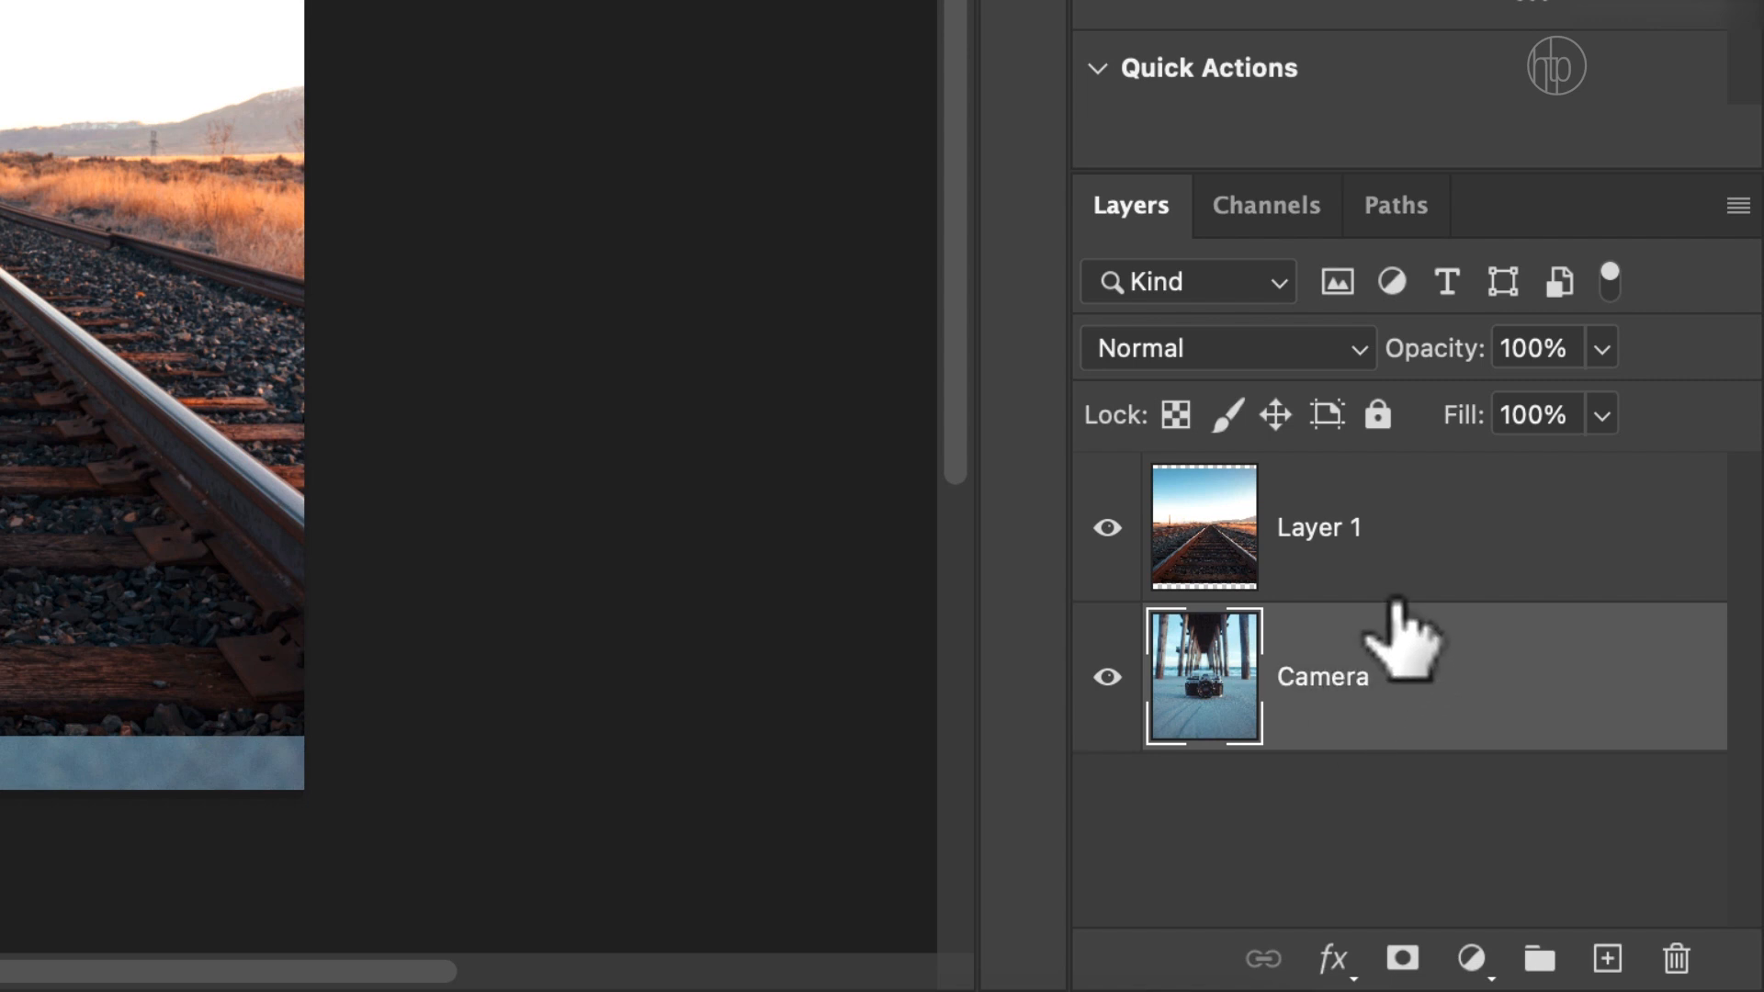
Rename the railway photo's layer as Tracks and move it below the Camera layer.
double_click(1332, 529)
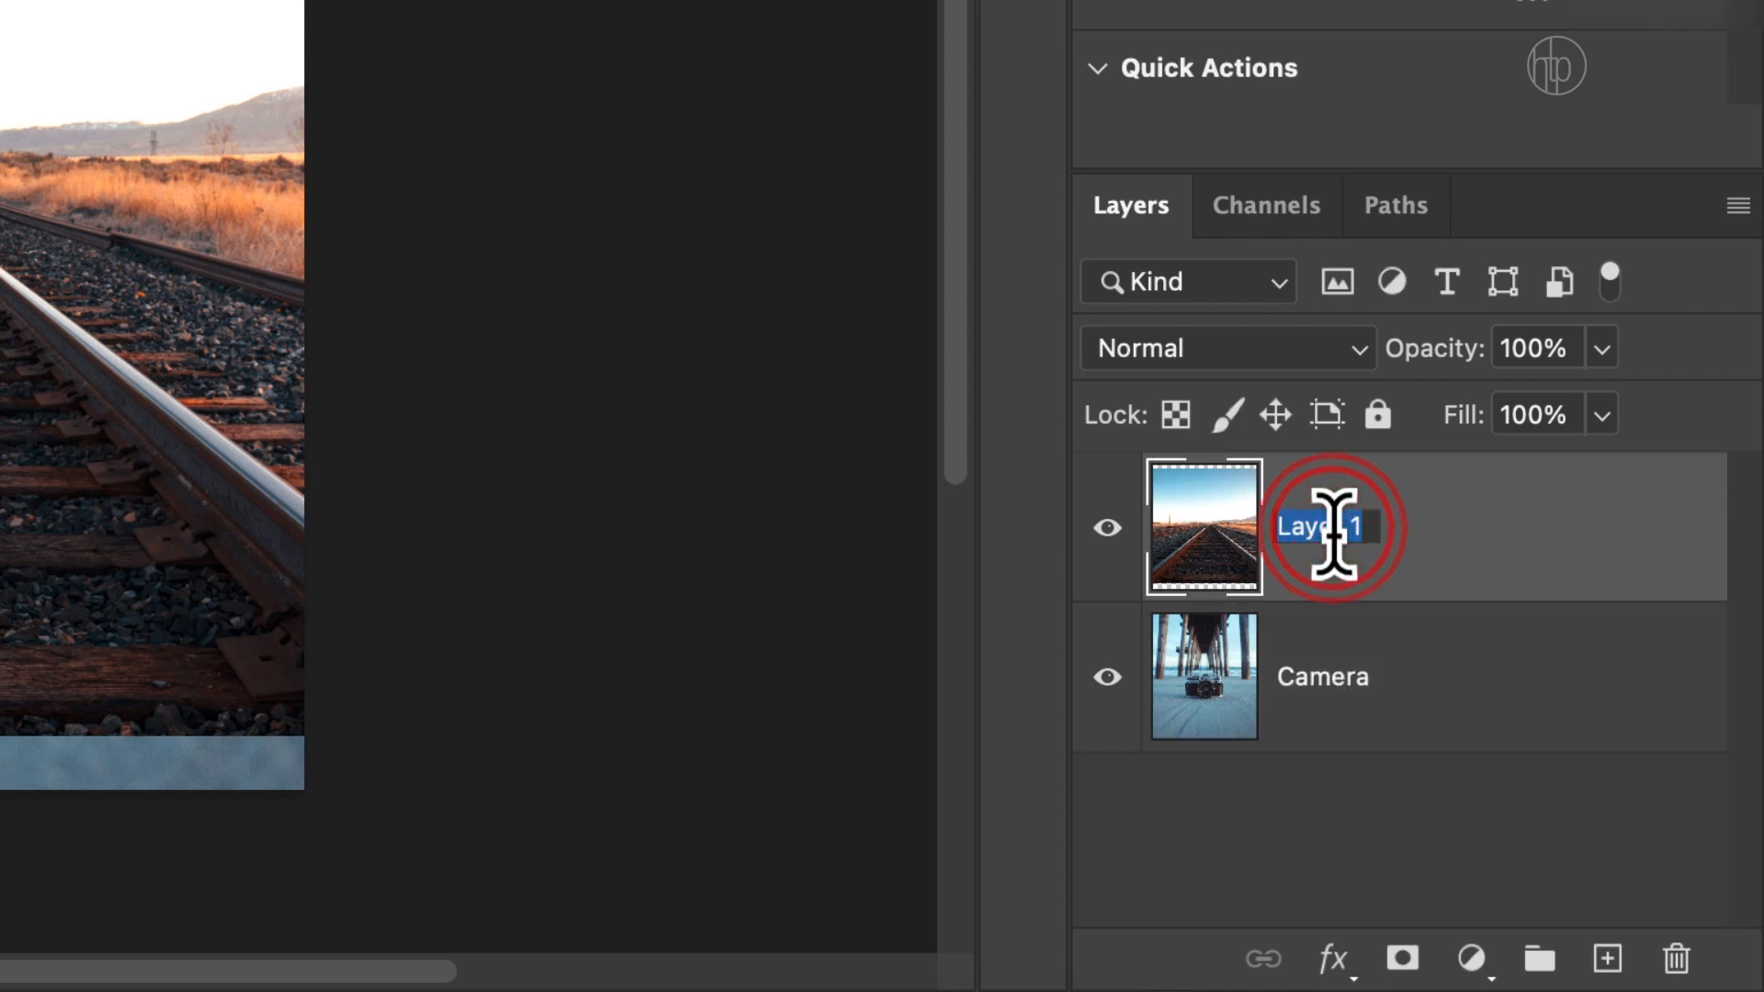
type("Tracks")
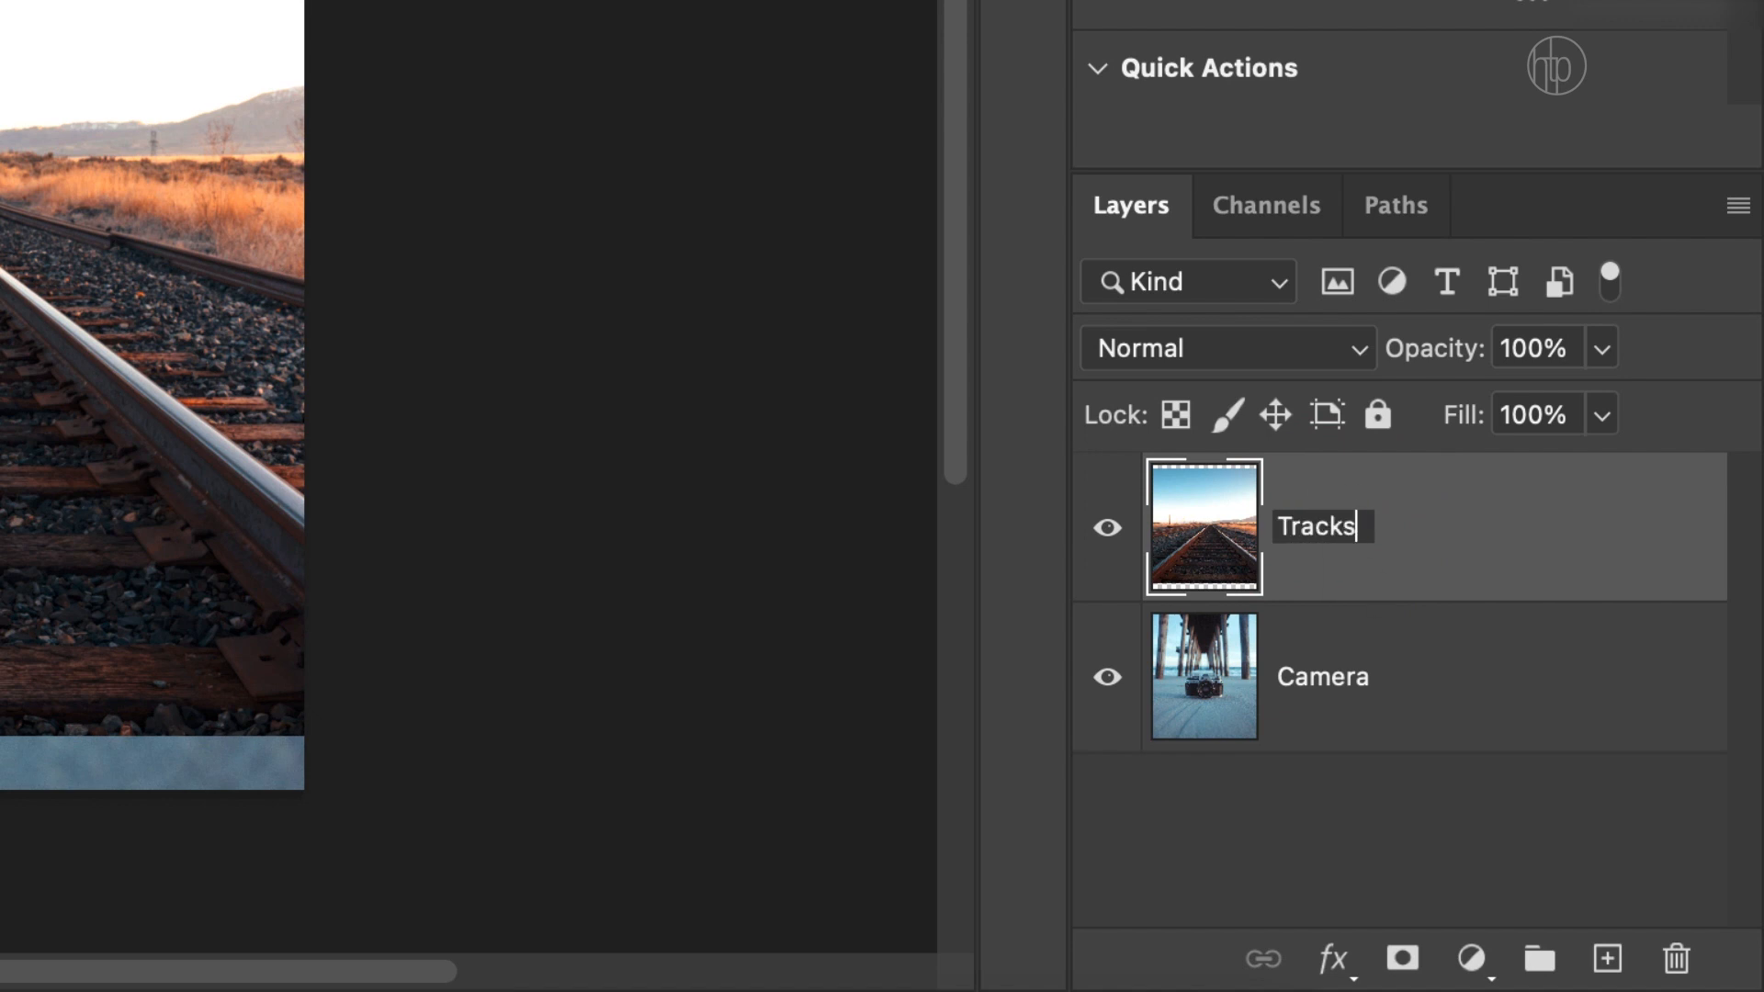
key("Return")
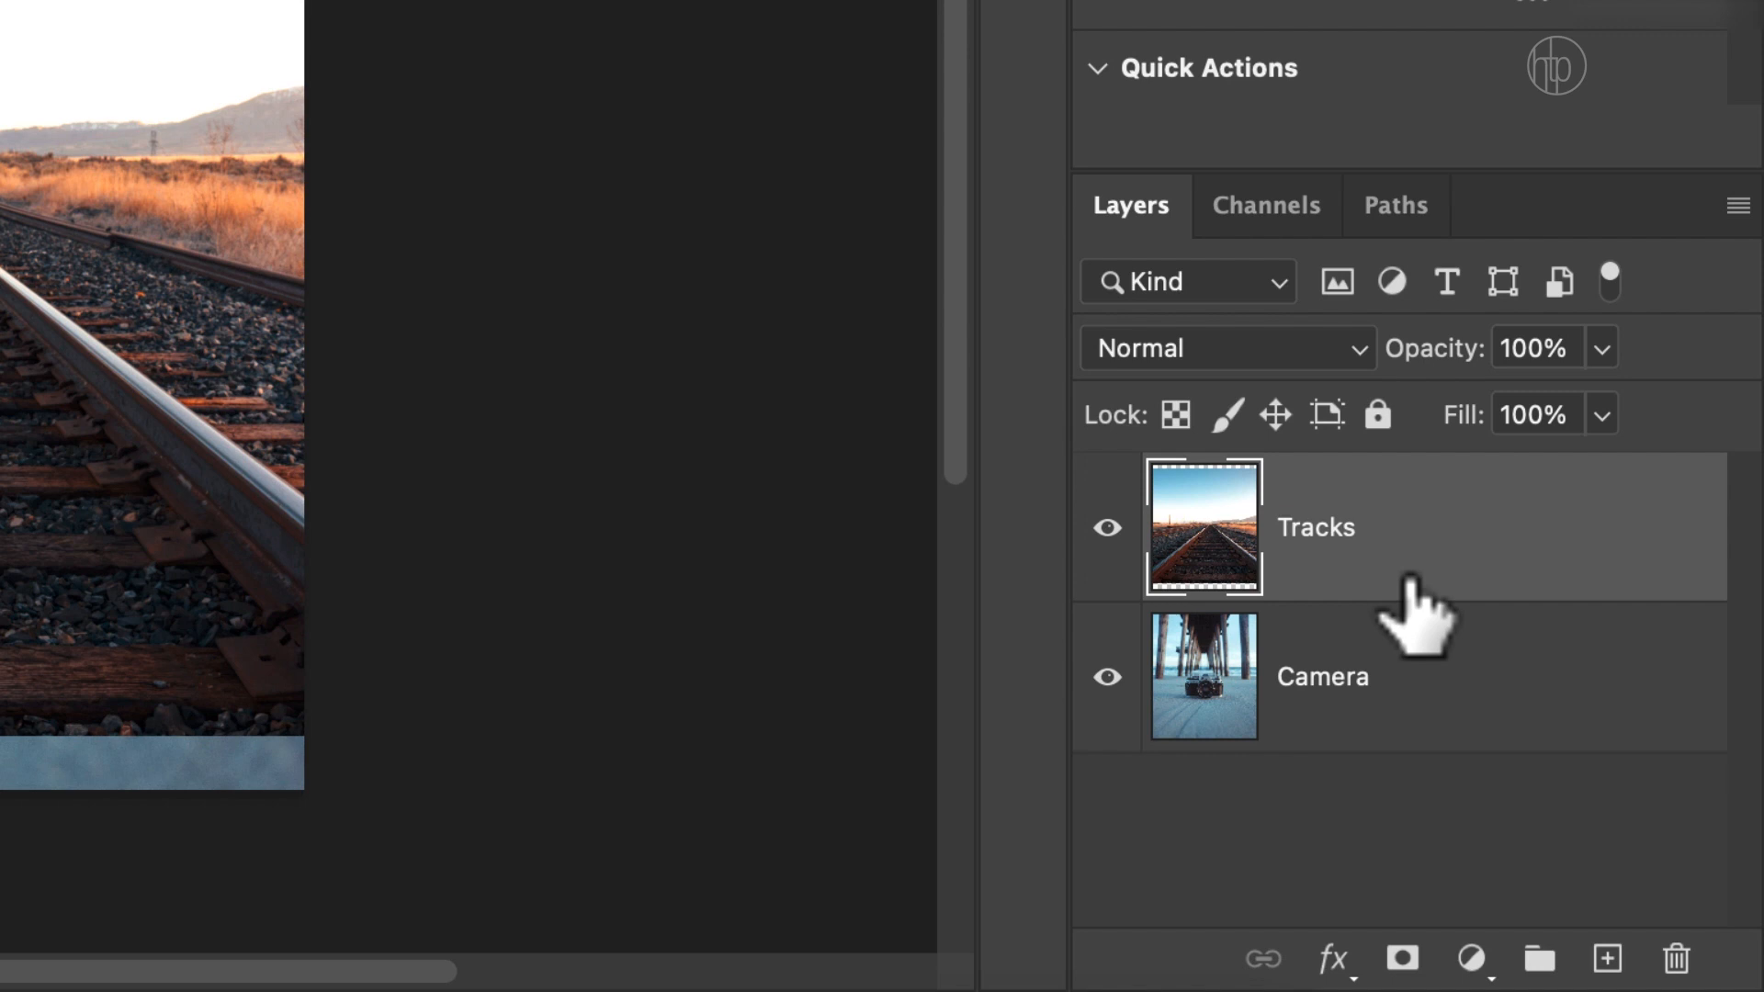
left_click_drag(1412, 551, 1424, 776)
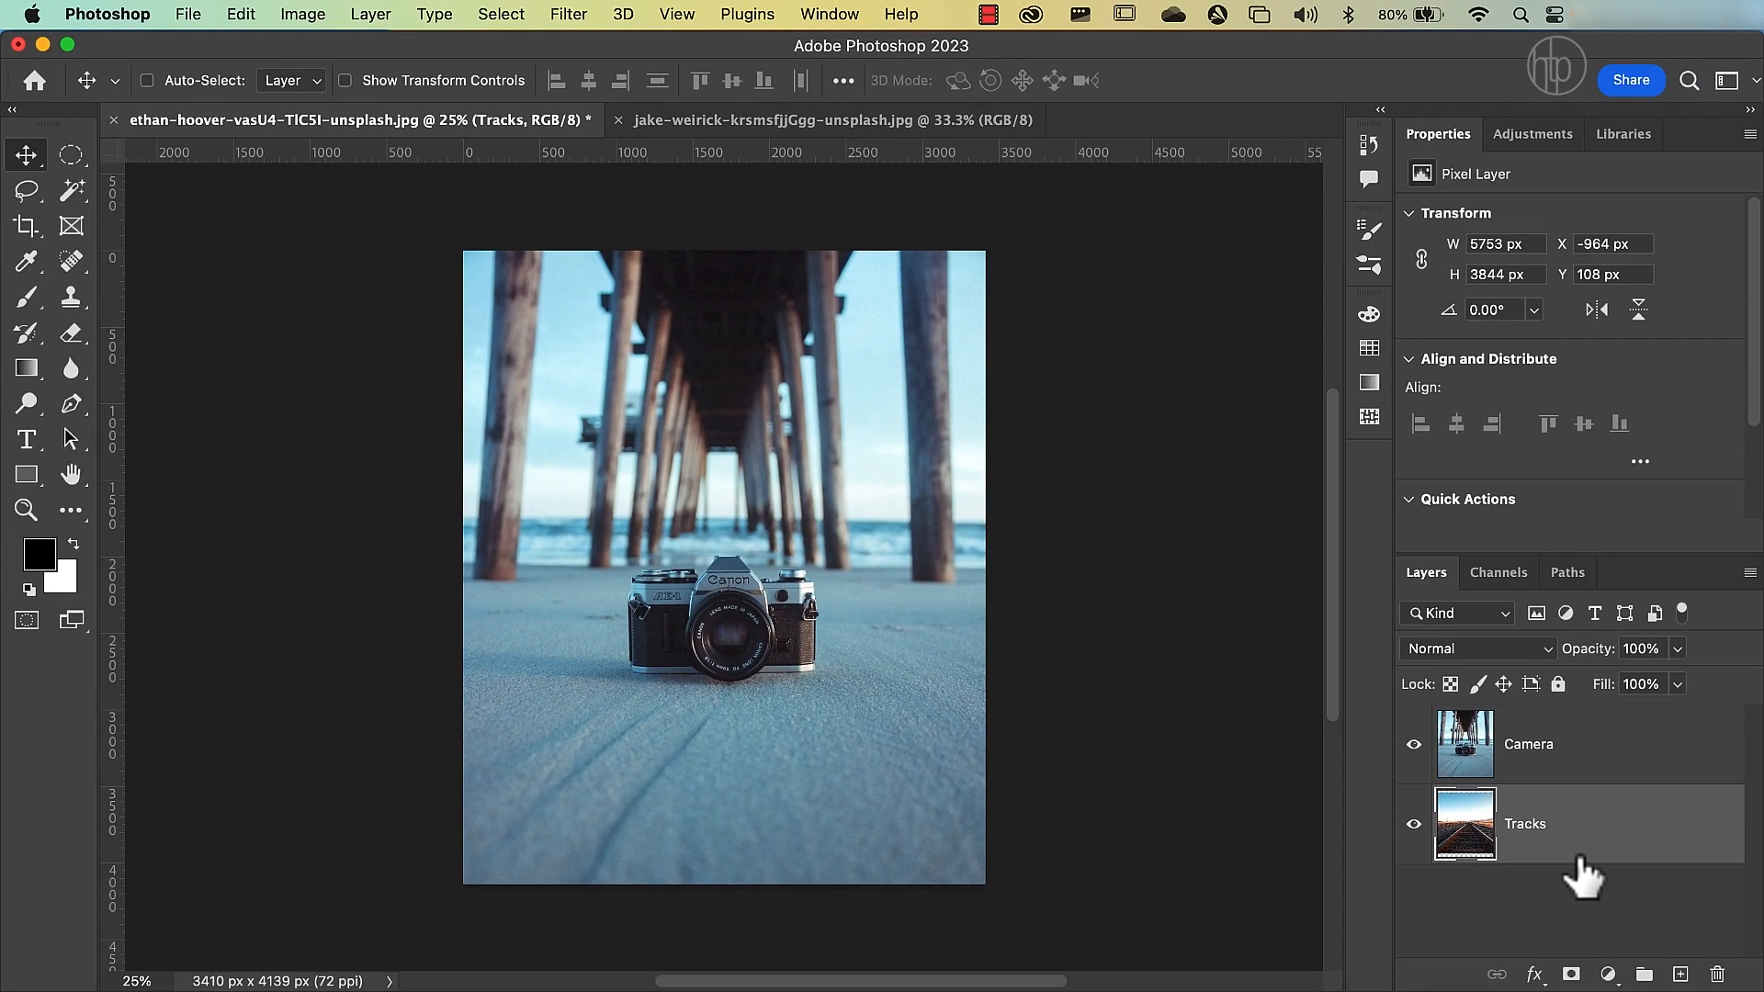
Lower the Camera layer's opacity to 53% so the Tracks layer shows through.
left_click(1477, 752)
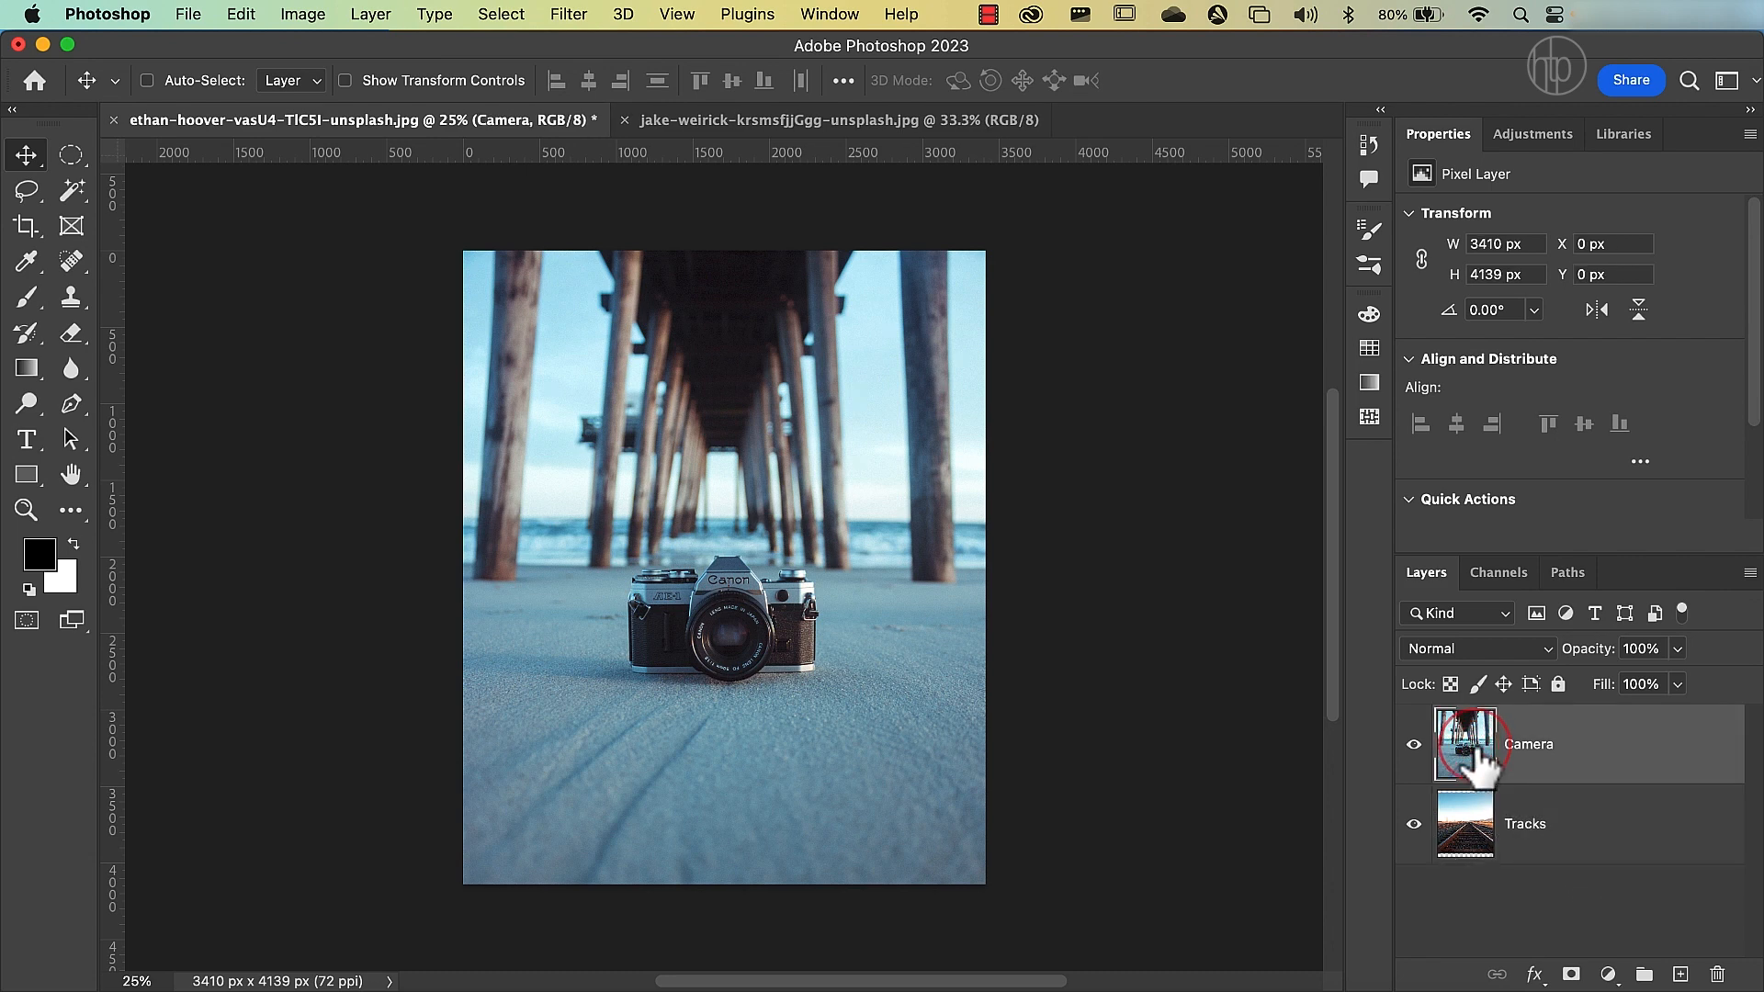
left_click(1588, 652)
left_click_drag(1593, 656, 1581, 676)
left_click_drag(1576, 677, 1538, 680)
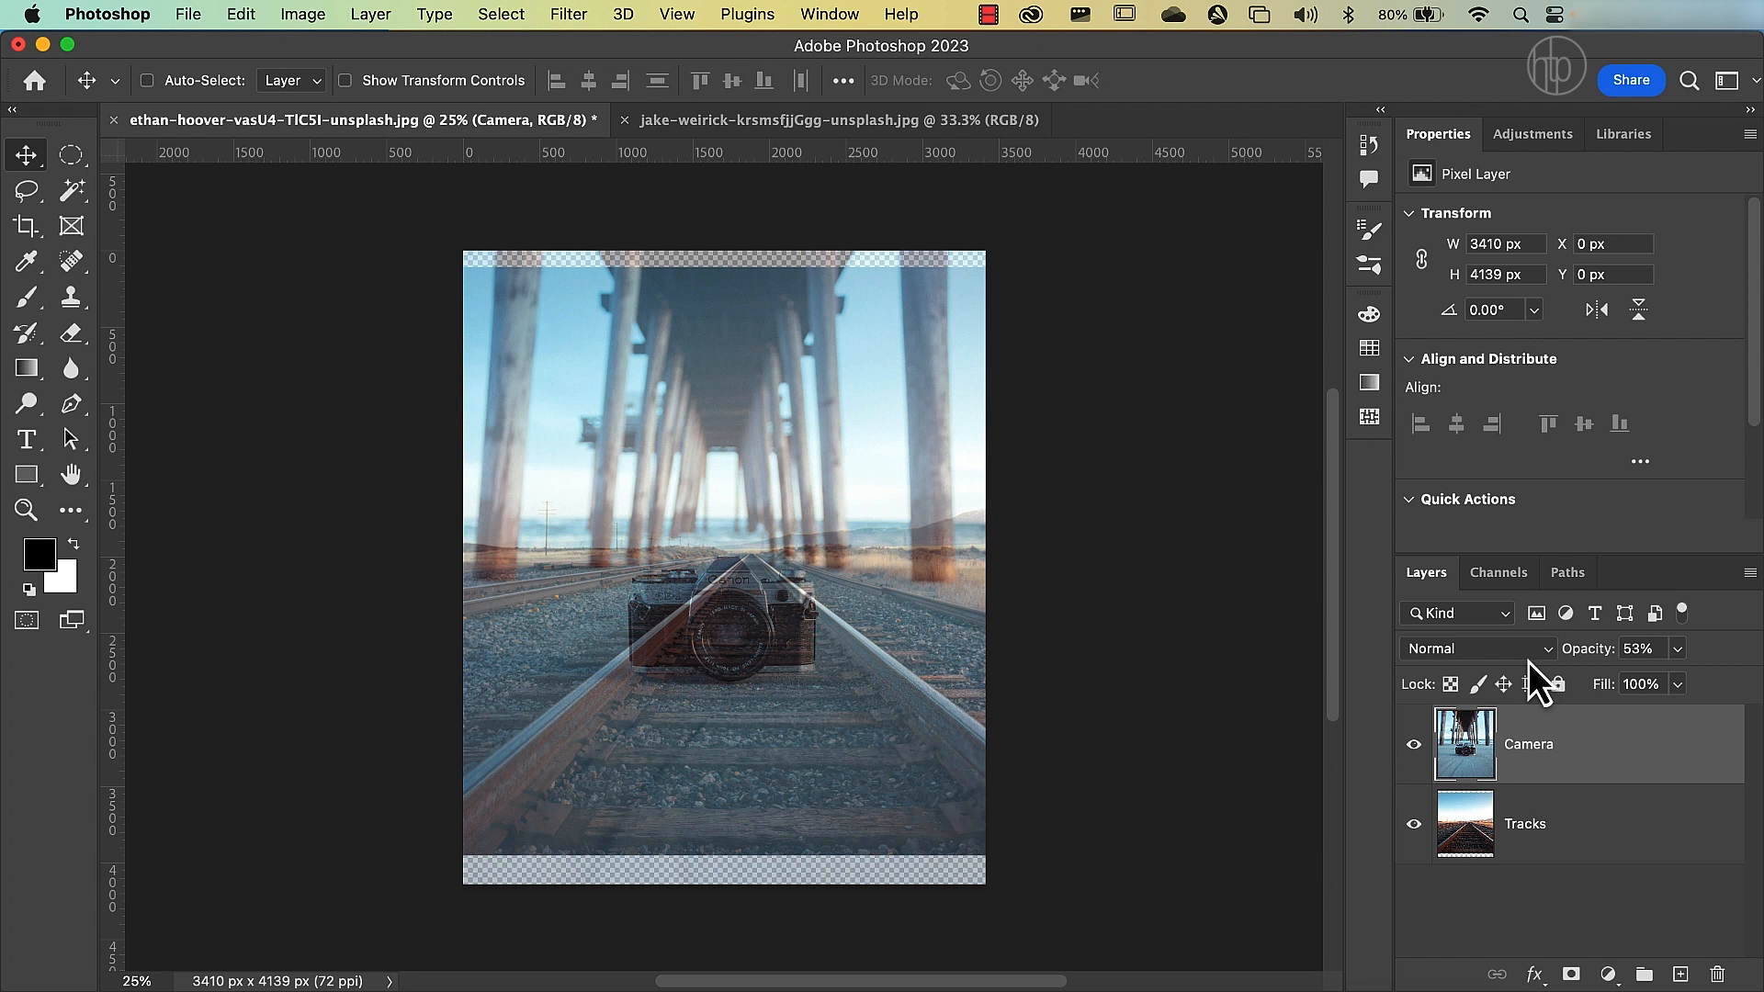
Move the Tracks layer to about X -1105 px, Y 629 px, aligning the rails' vanishing point with the camera lens.
left_click(1481, 834)
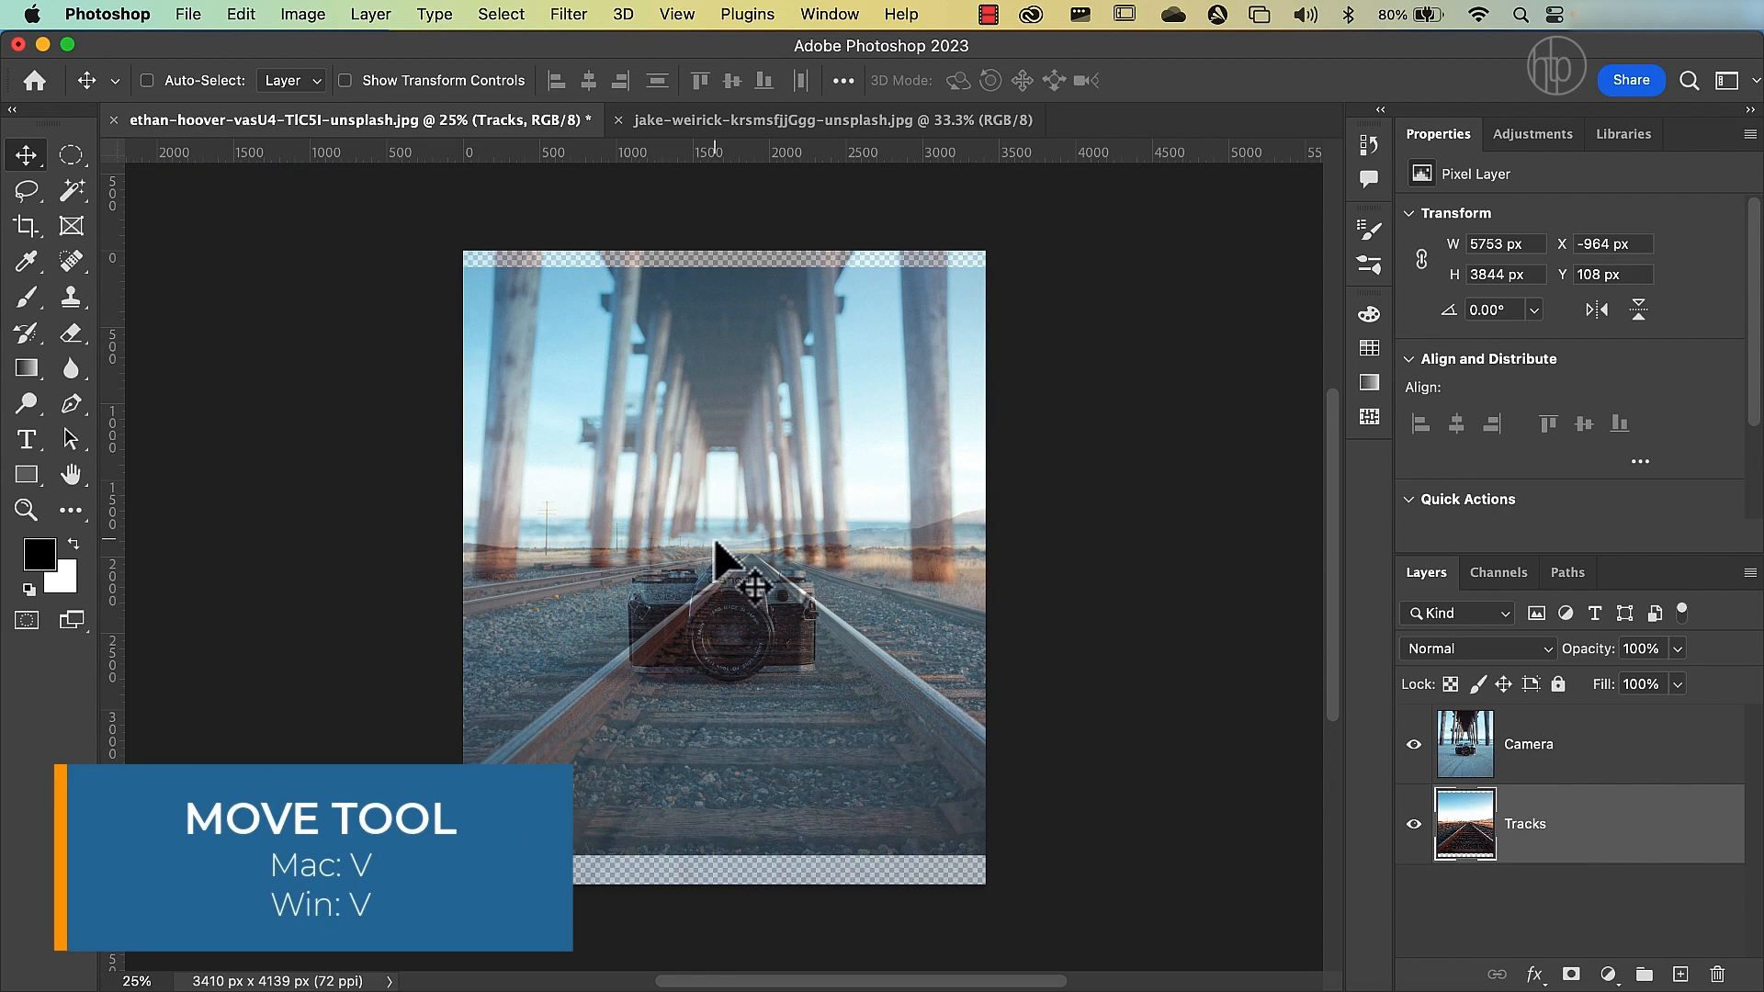
left_click_drag(768, 614, 757, 688)
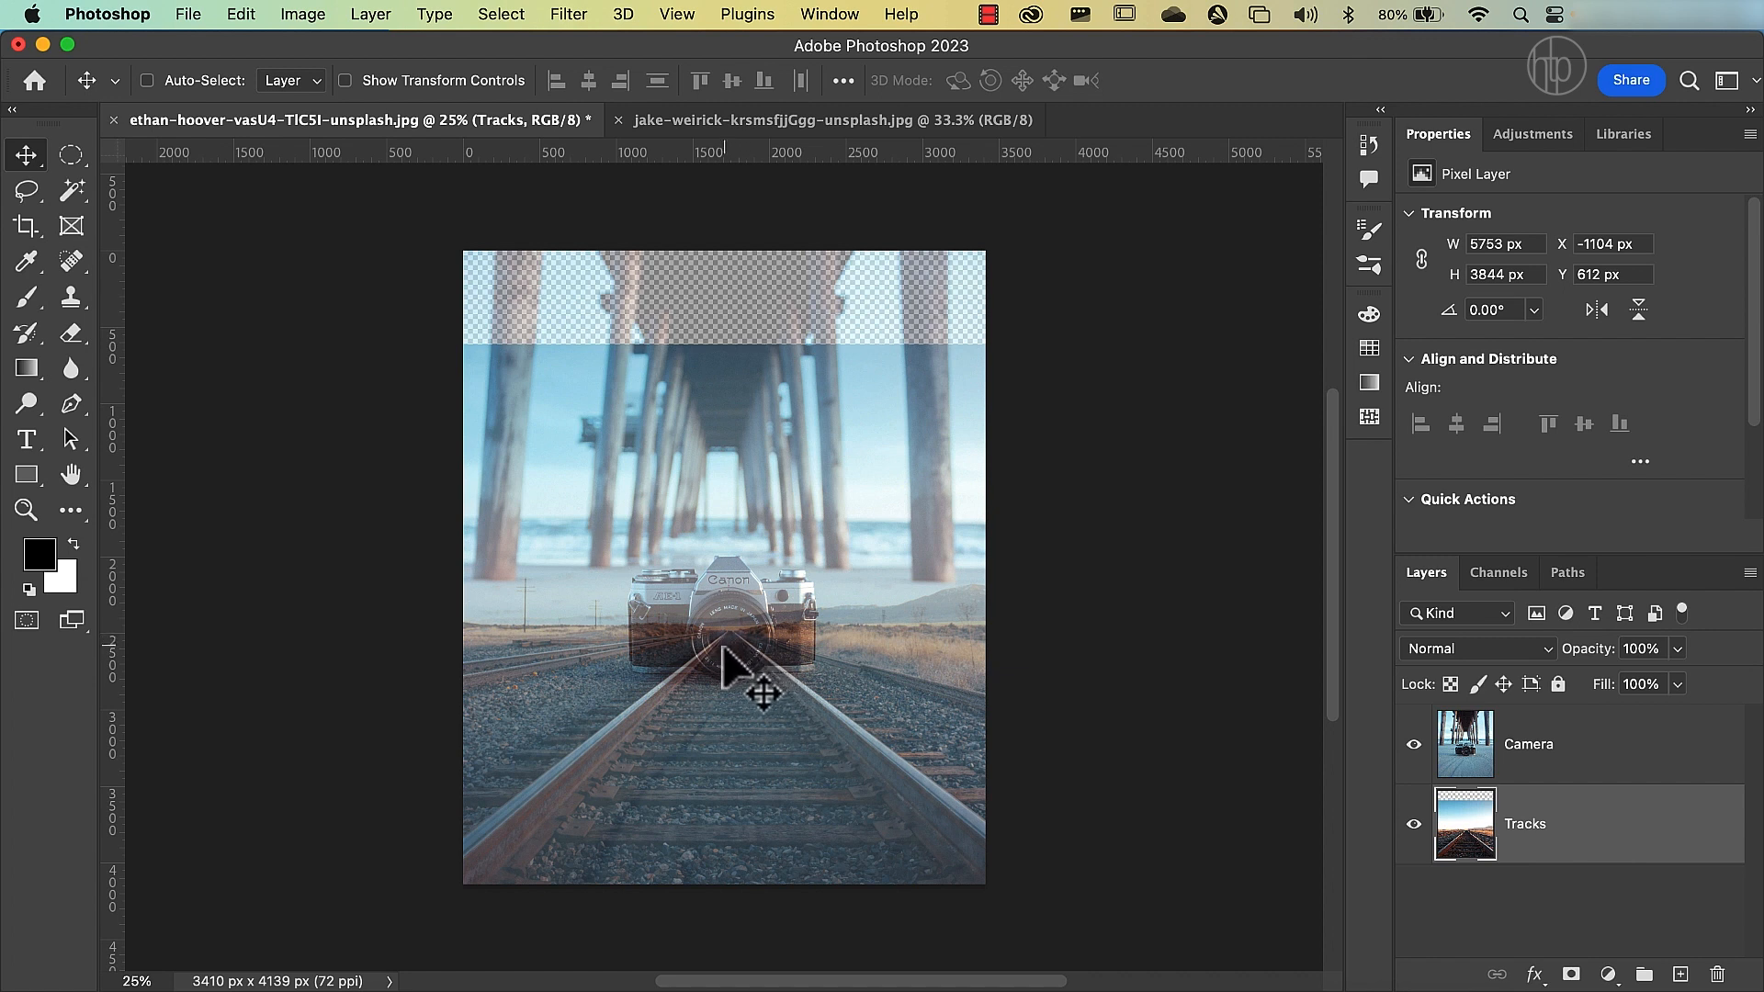
key("super+plus")
key("super+plus")
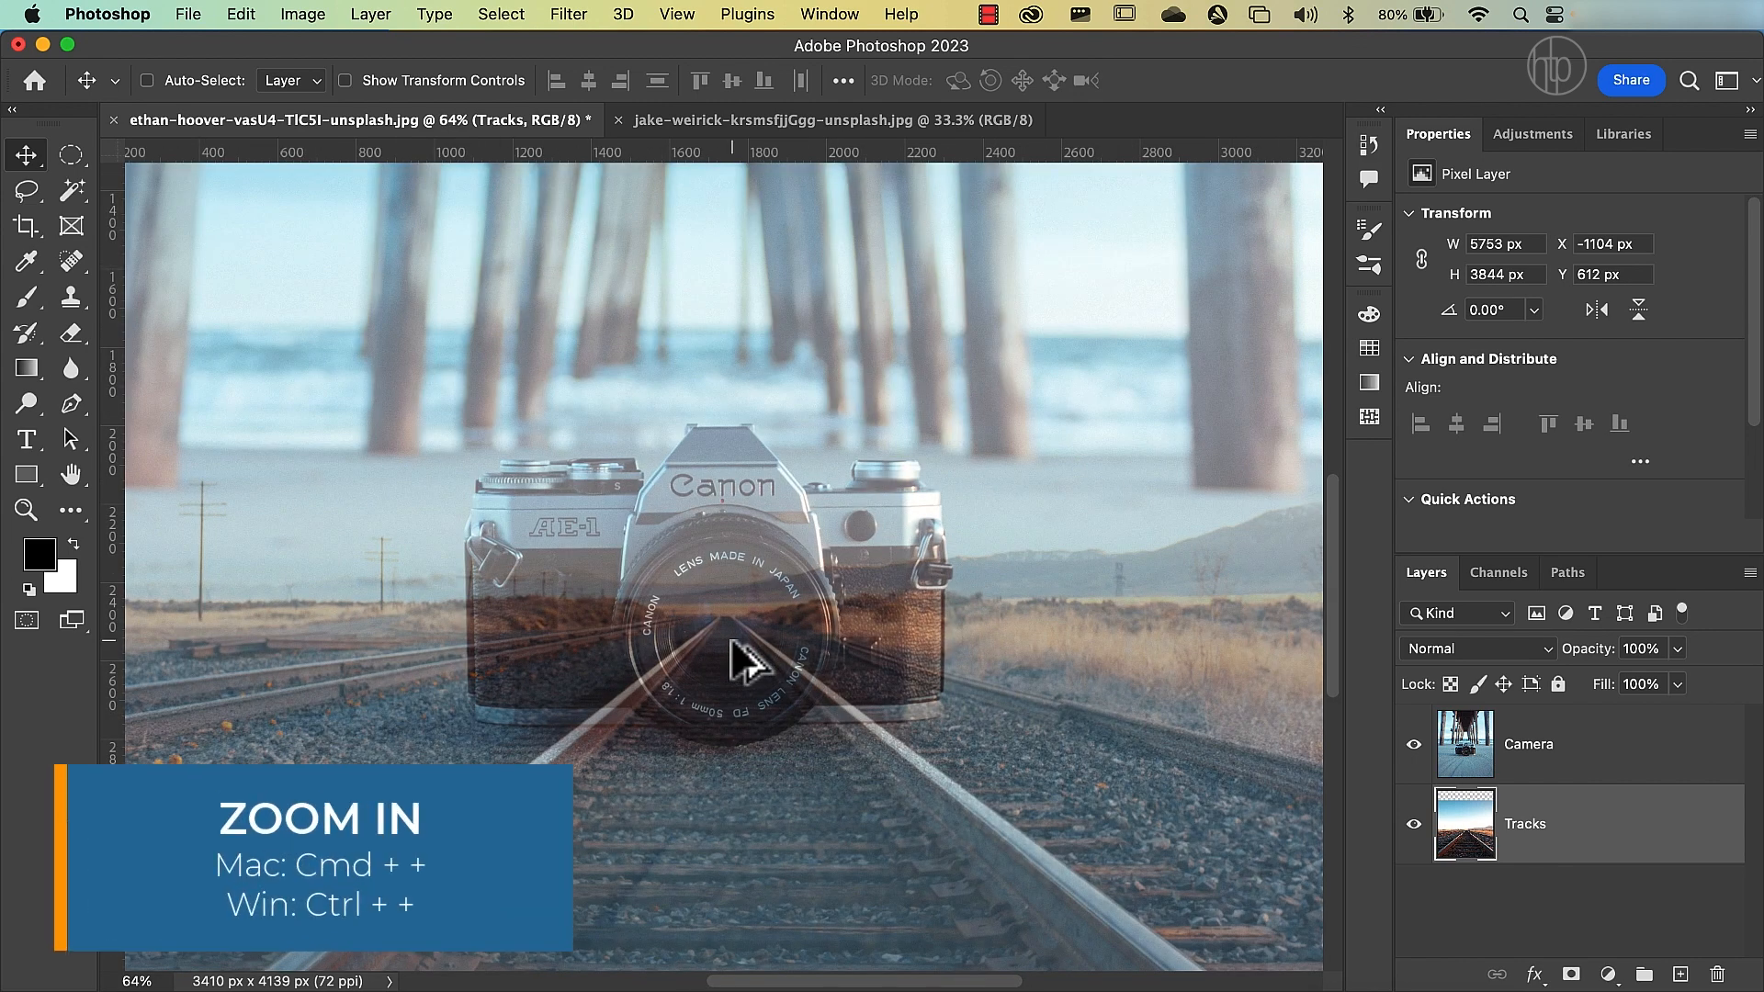
key("super+plus")
key("super+plus")
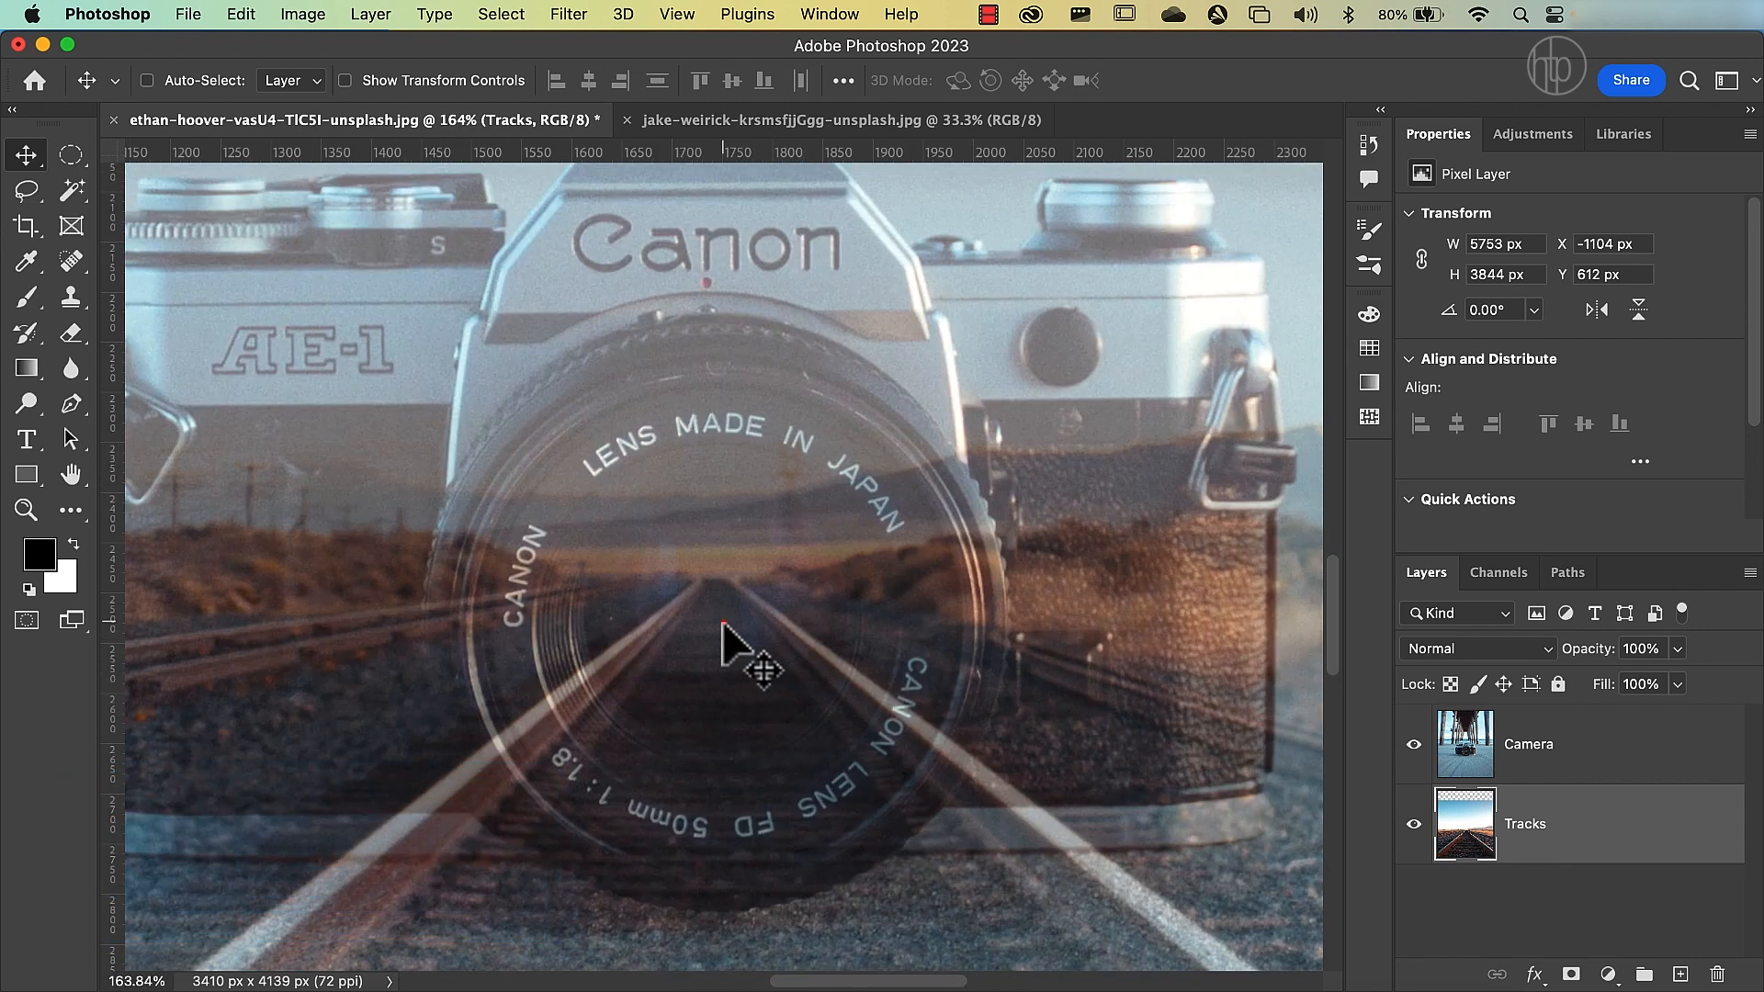
left_click_drag(722, 623, 732, 650)
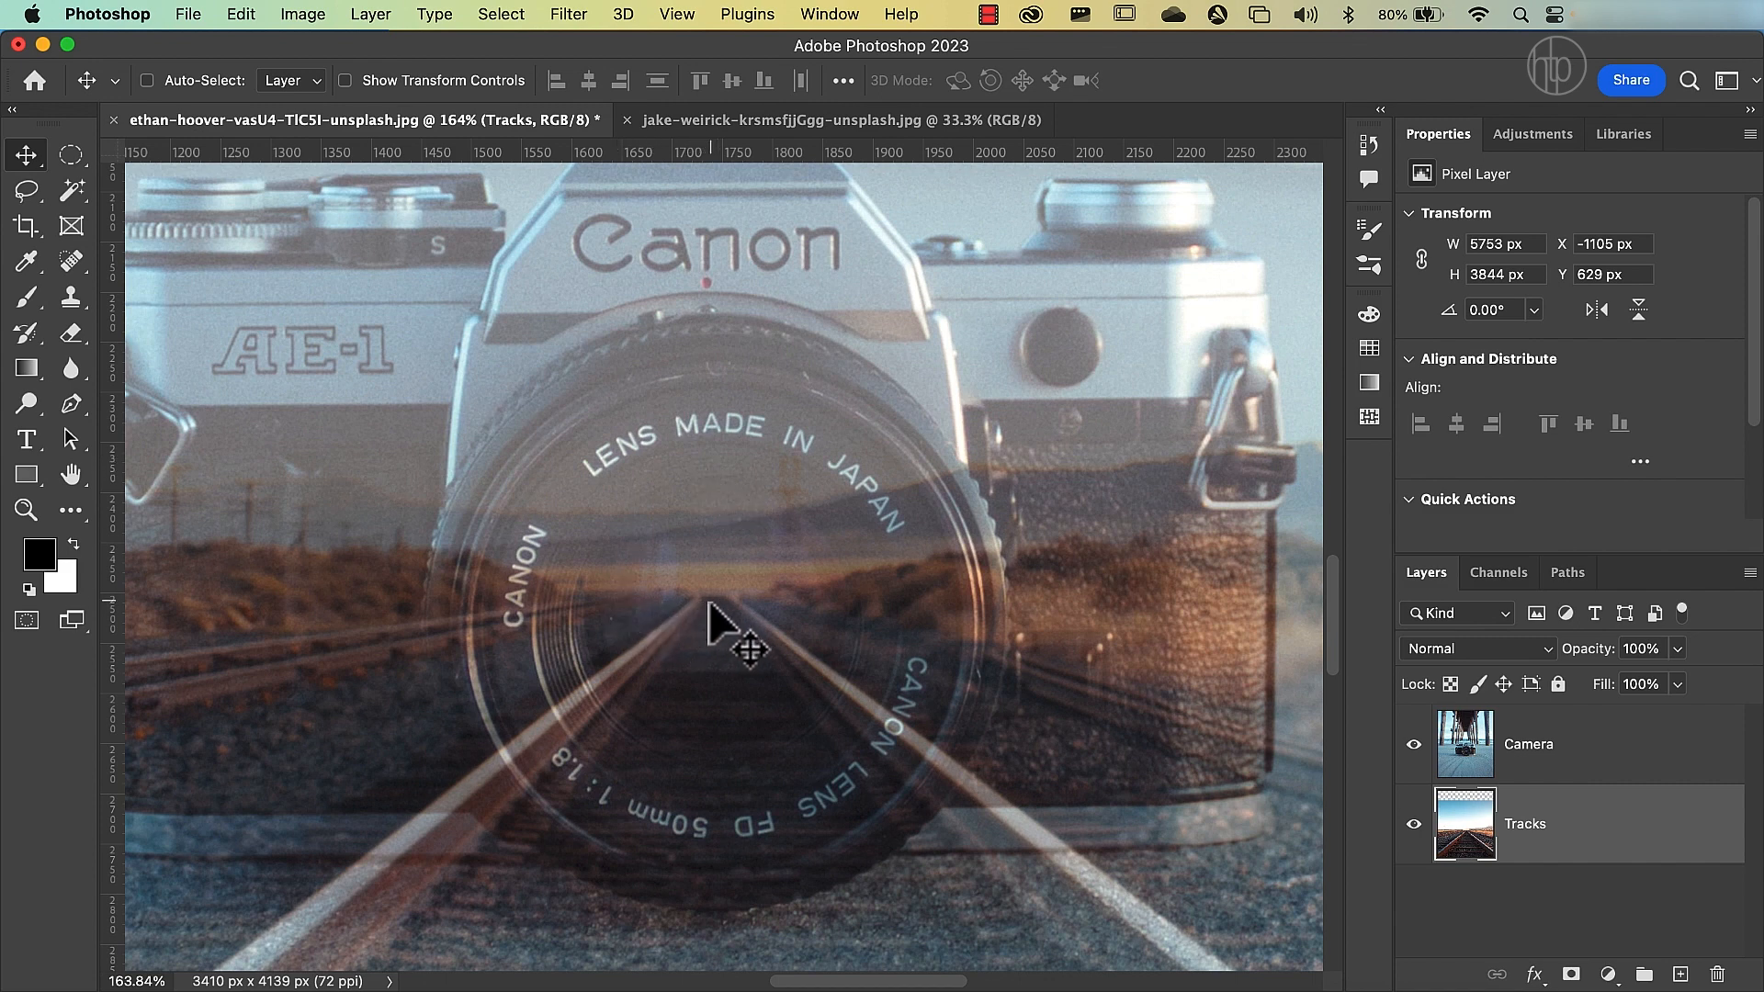
Set the Camera layer's opacity back to 100%.
left_click(1475, 751)
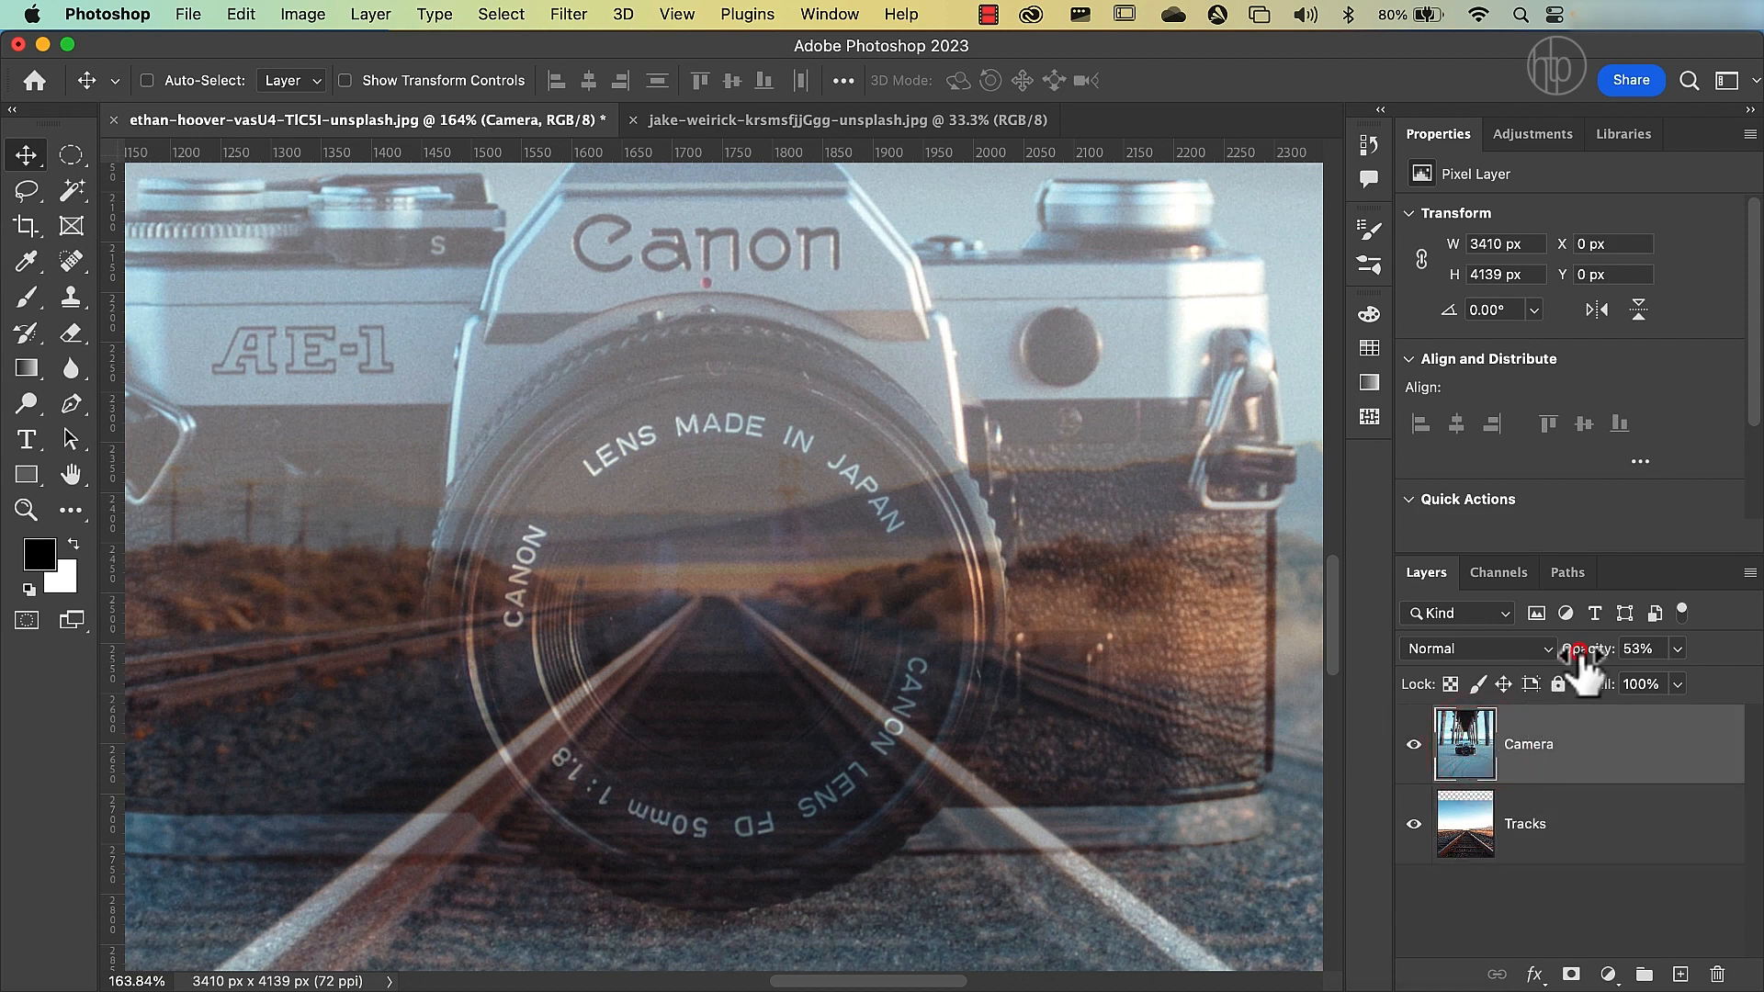
left_click_drag(1580, 654, 1689, 670)
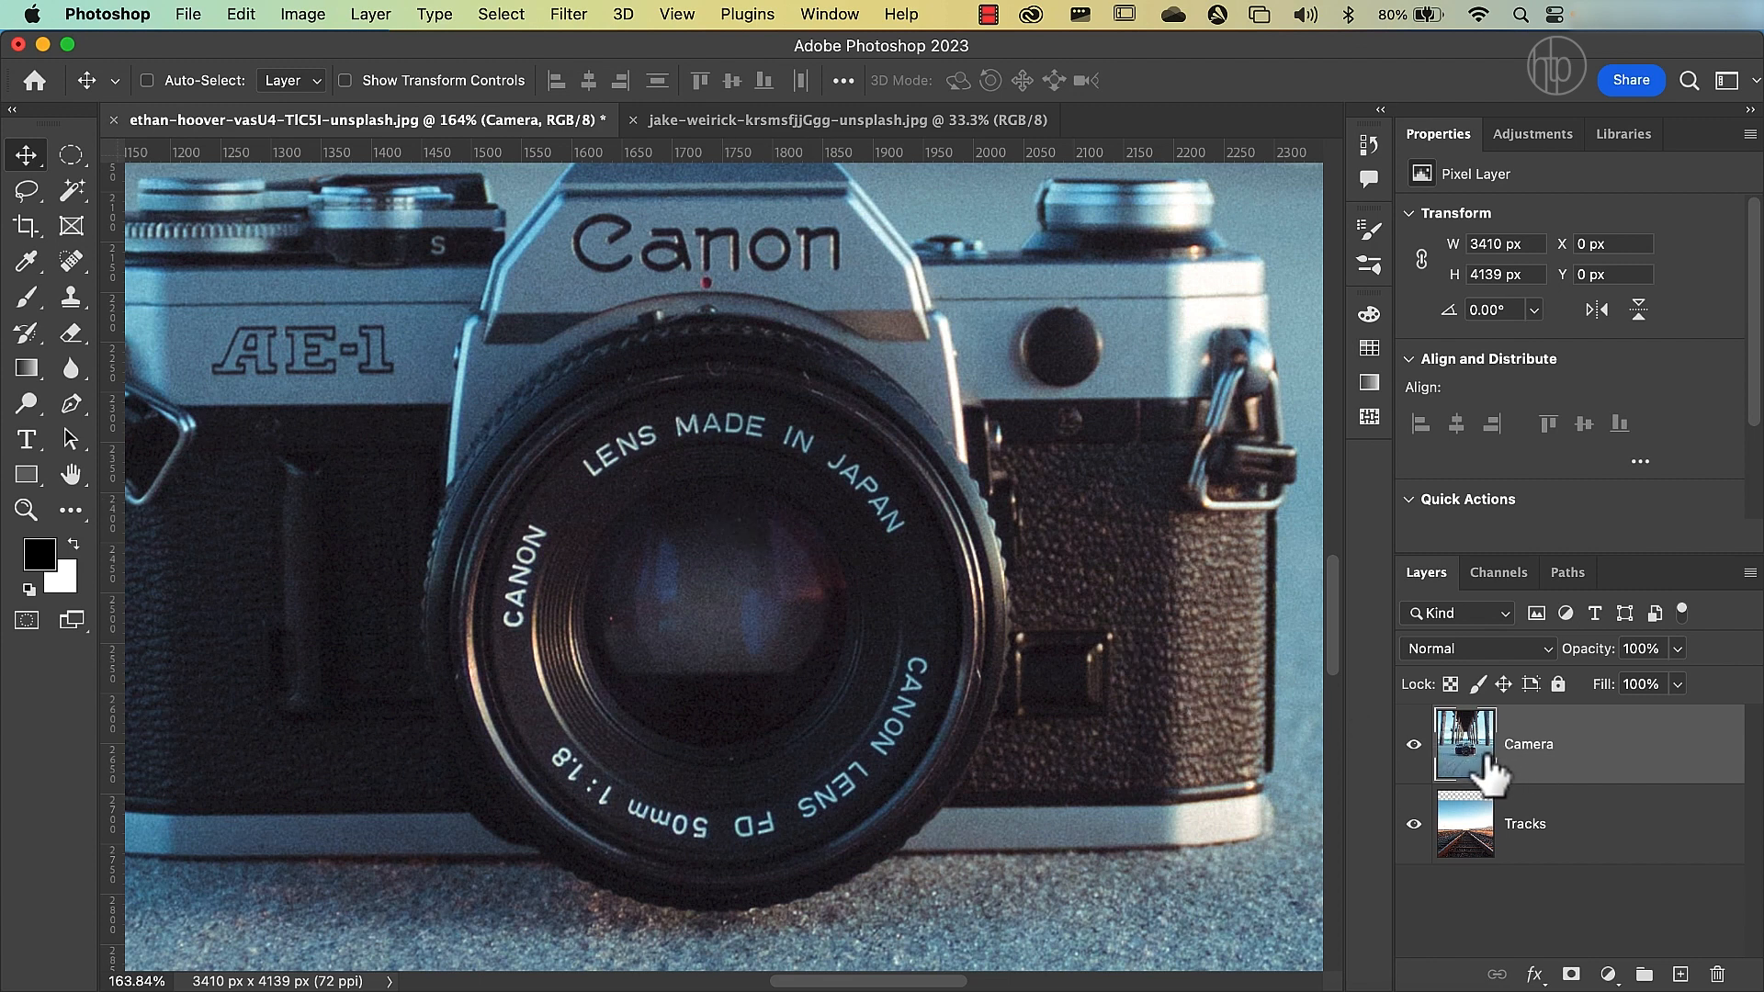
Switch to the Elliptical Marquee tool for selecting the camera lens.
left_click(70, 158)
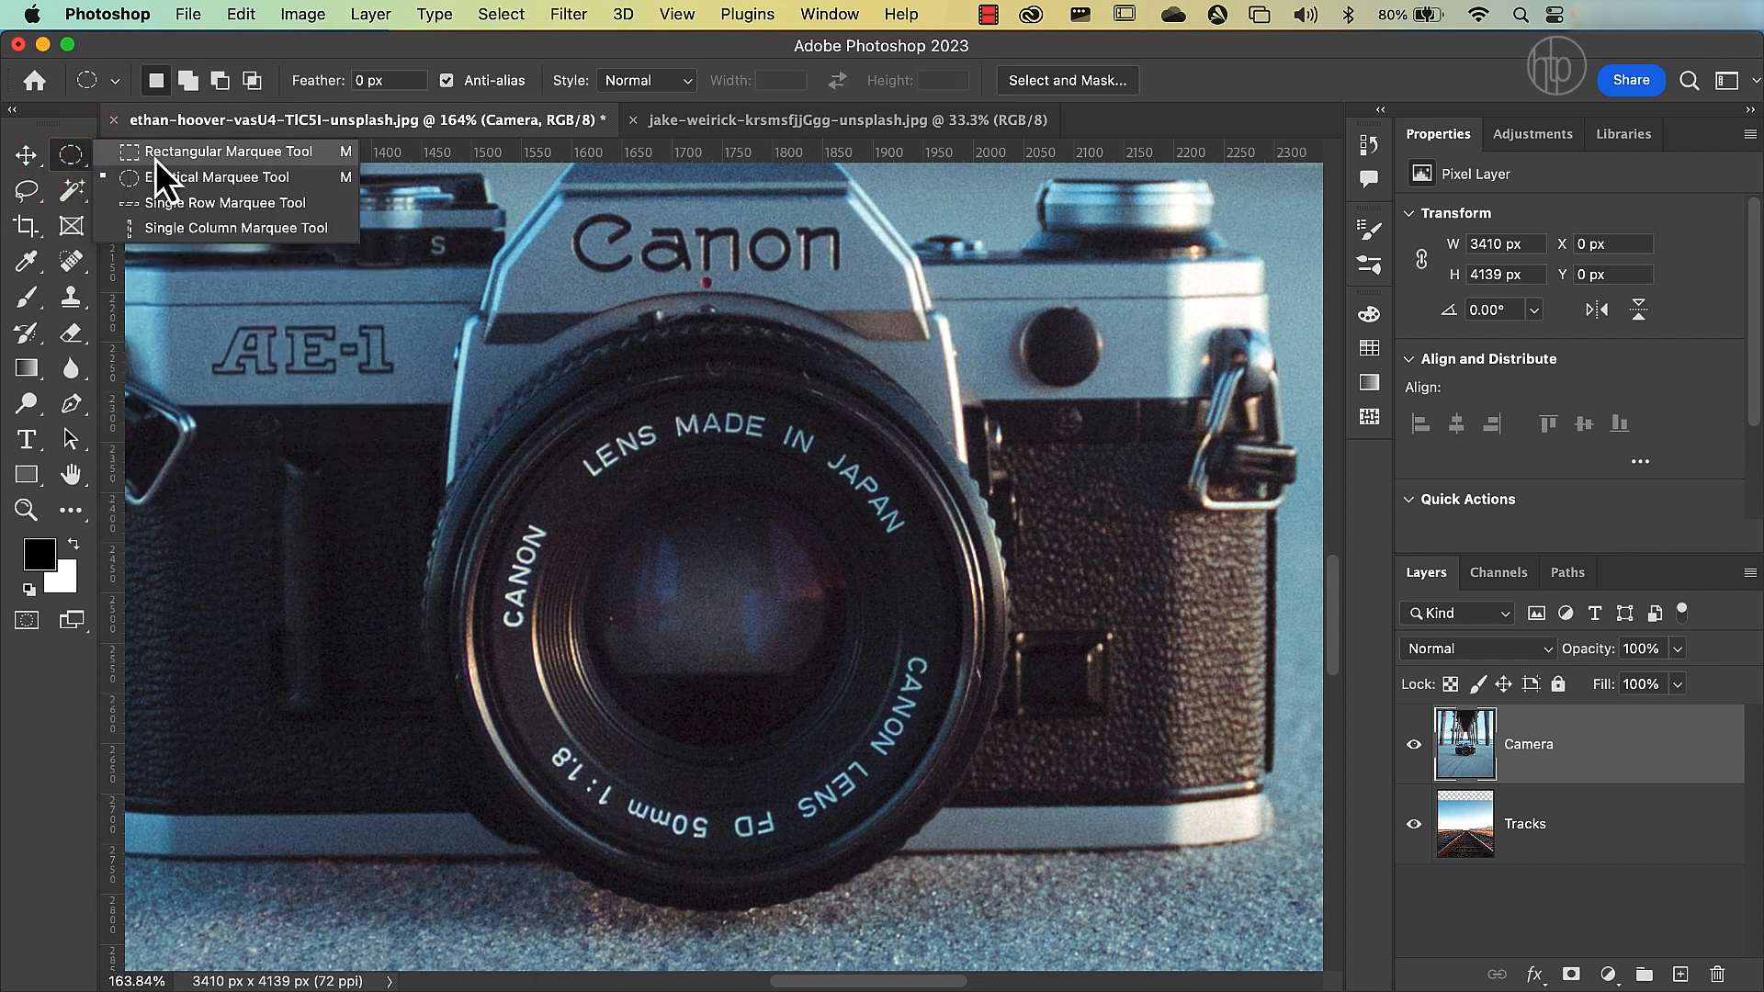
left_click(241, 157)
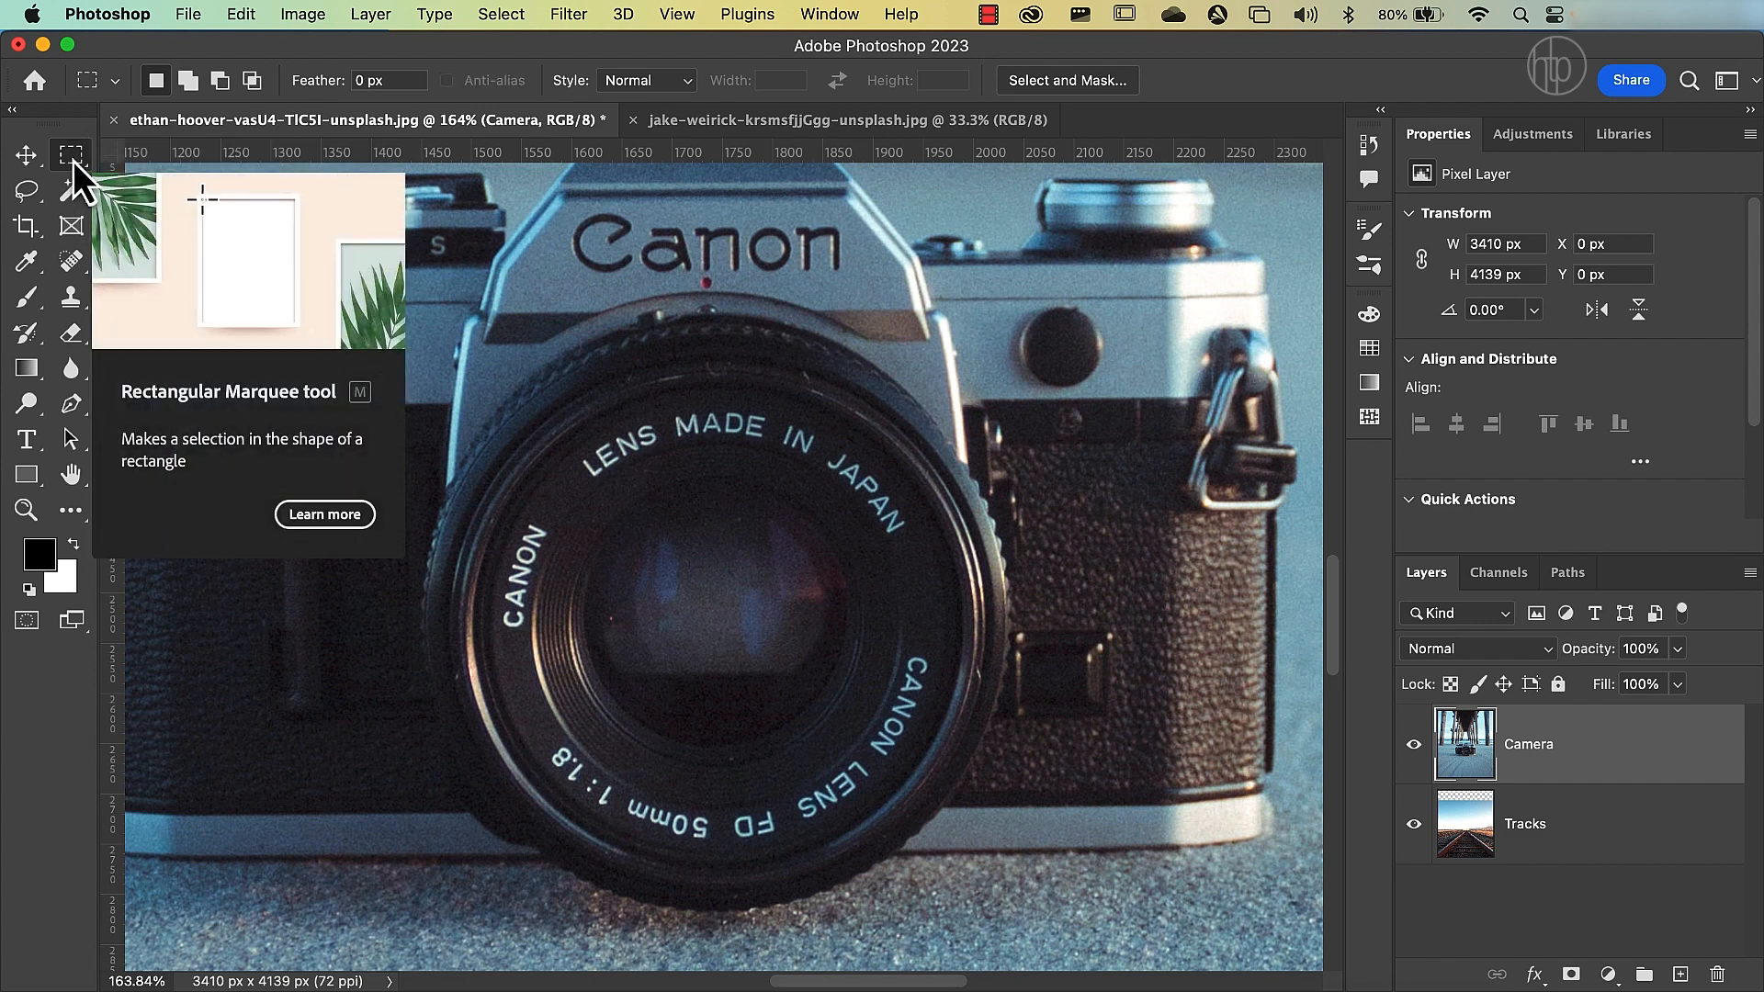
right_click(73, 158)
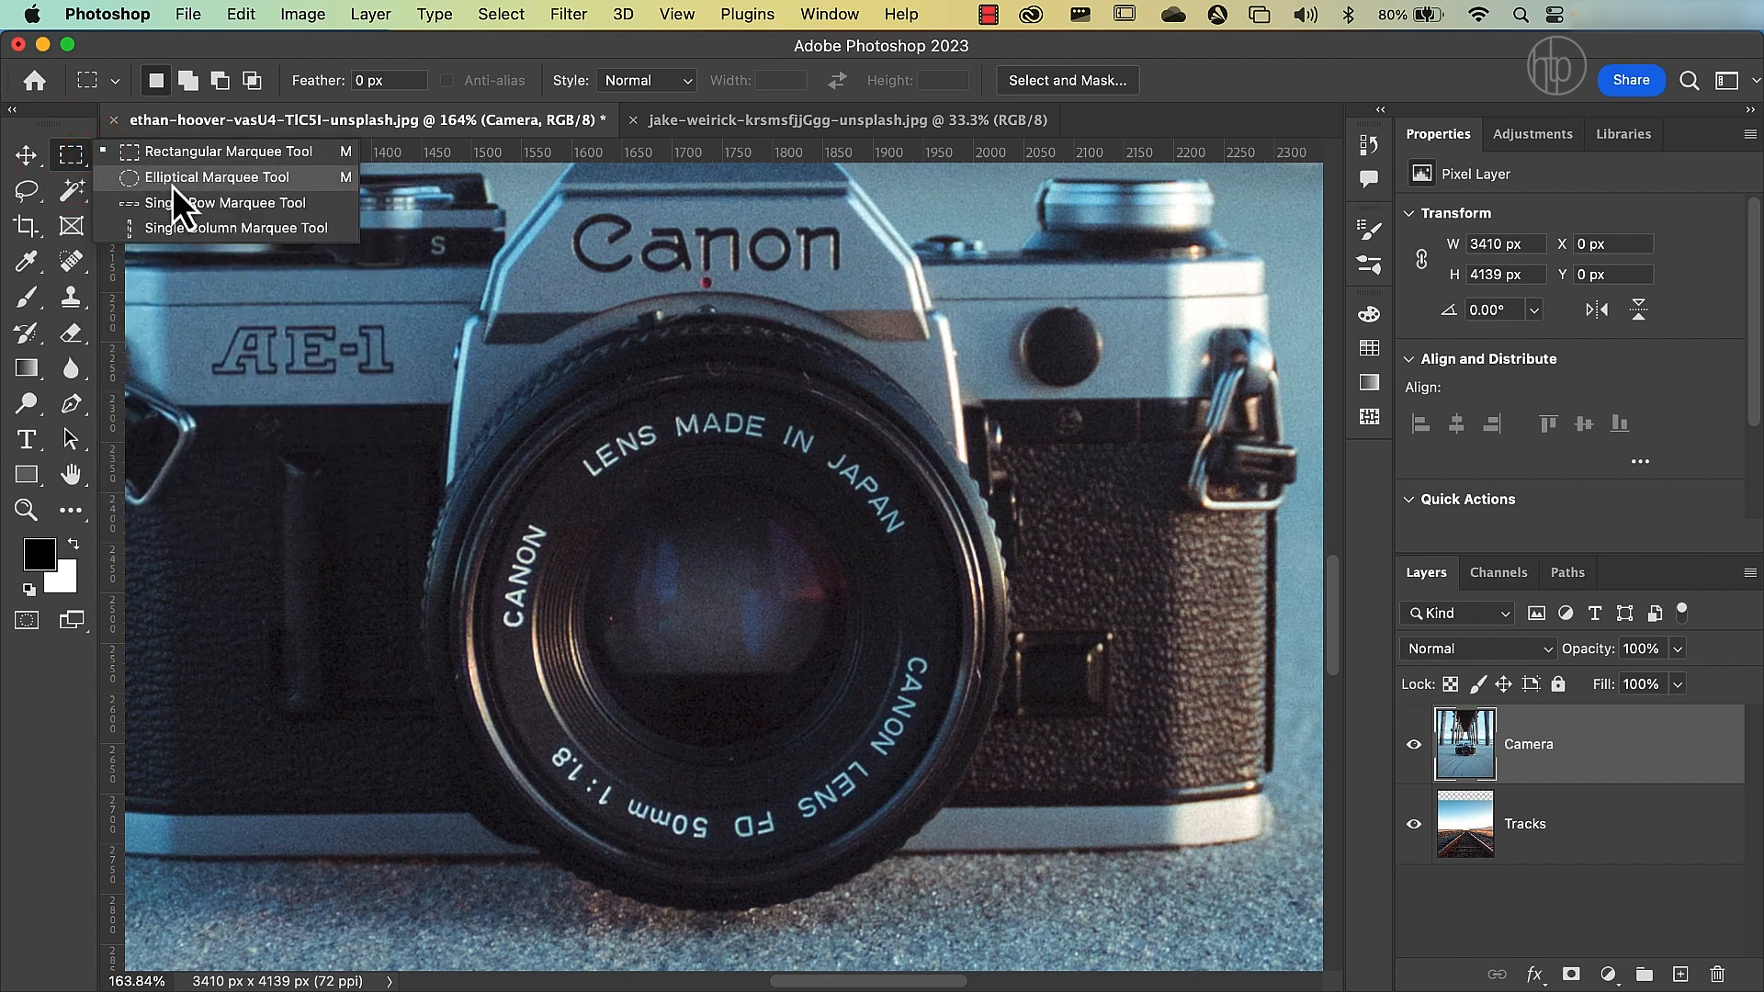
left_click(172, 179)
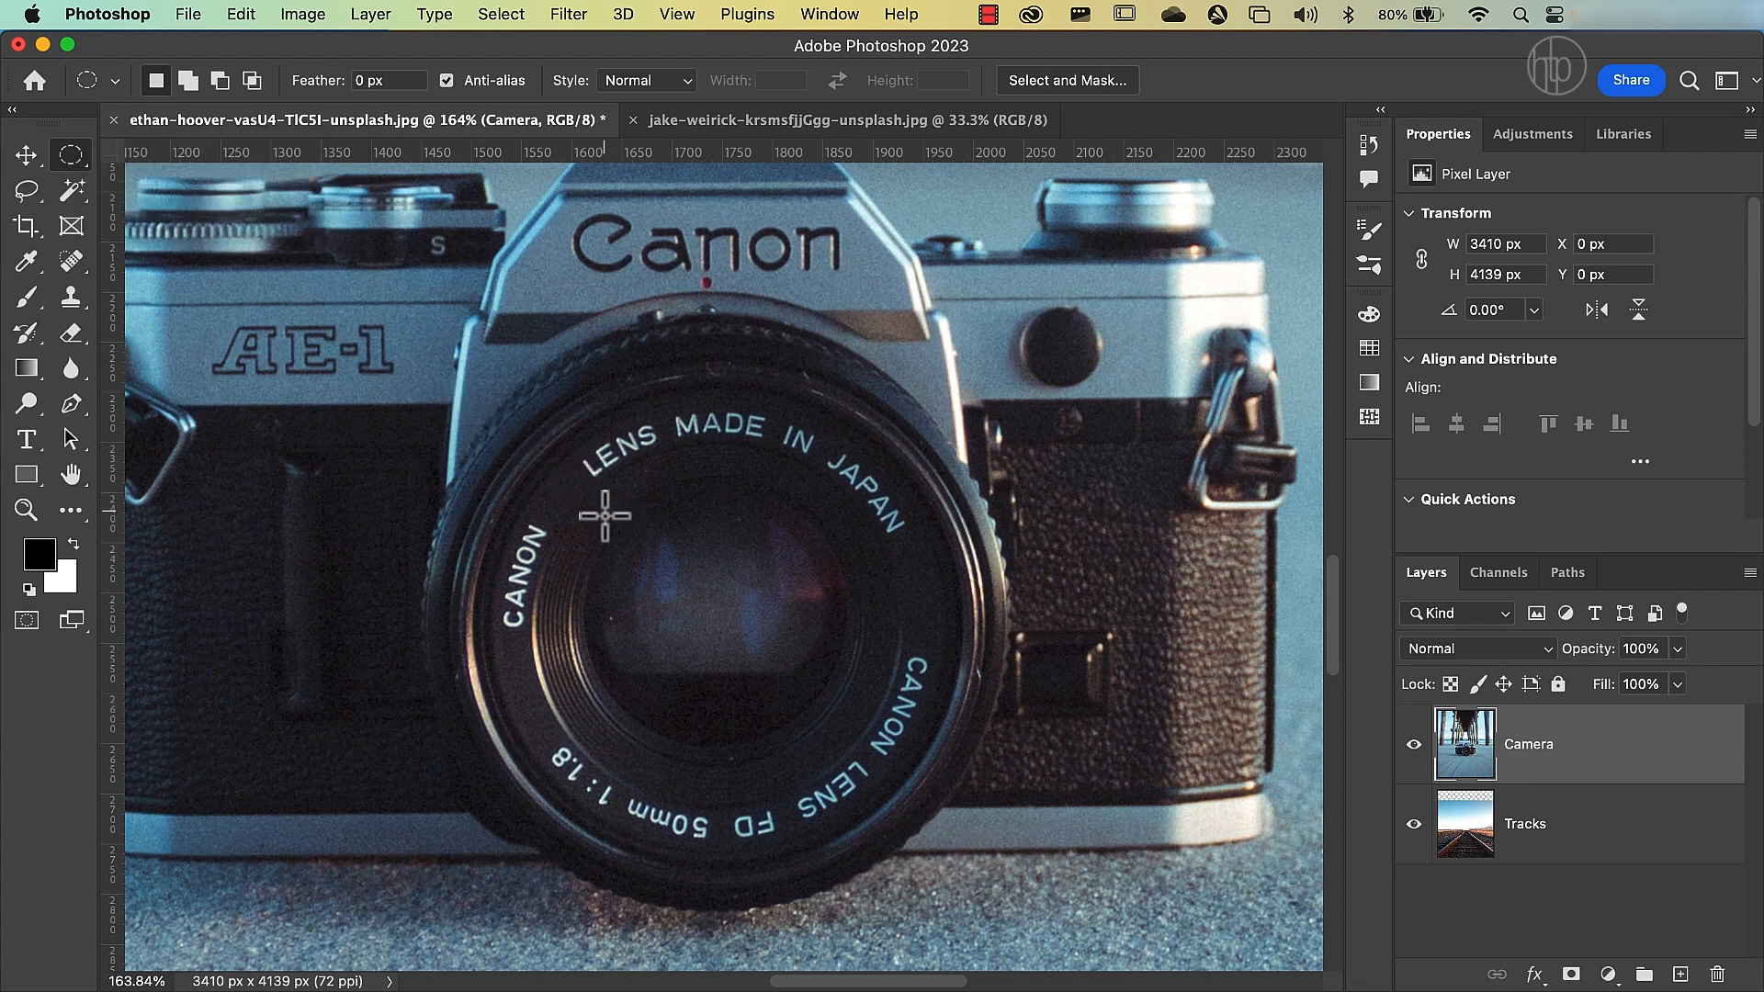
Try a circular selection about 304 px wide over the camera lens and discard it.
left_click_drag(594, 508, 880, 793)
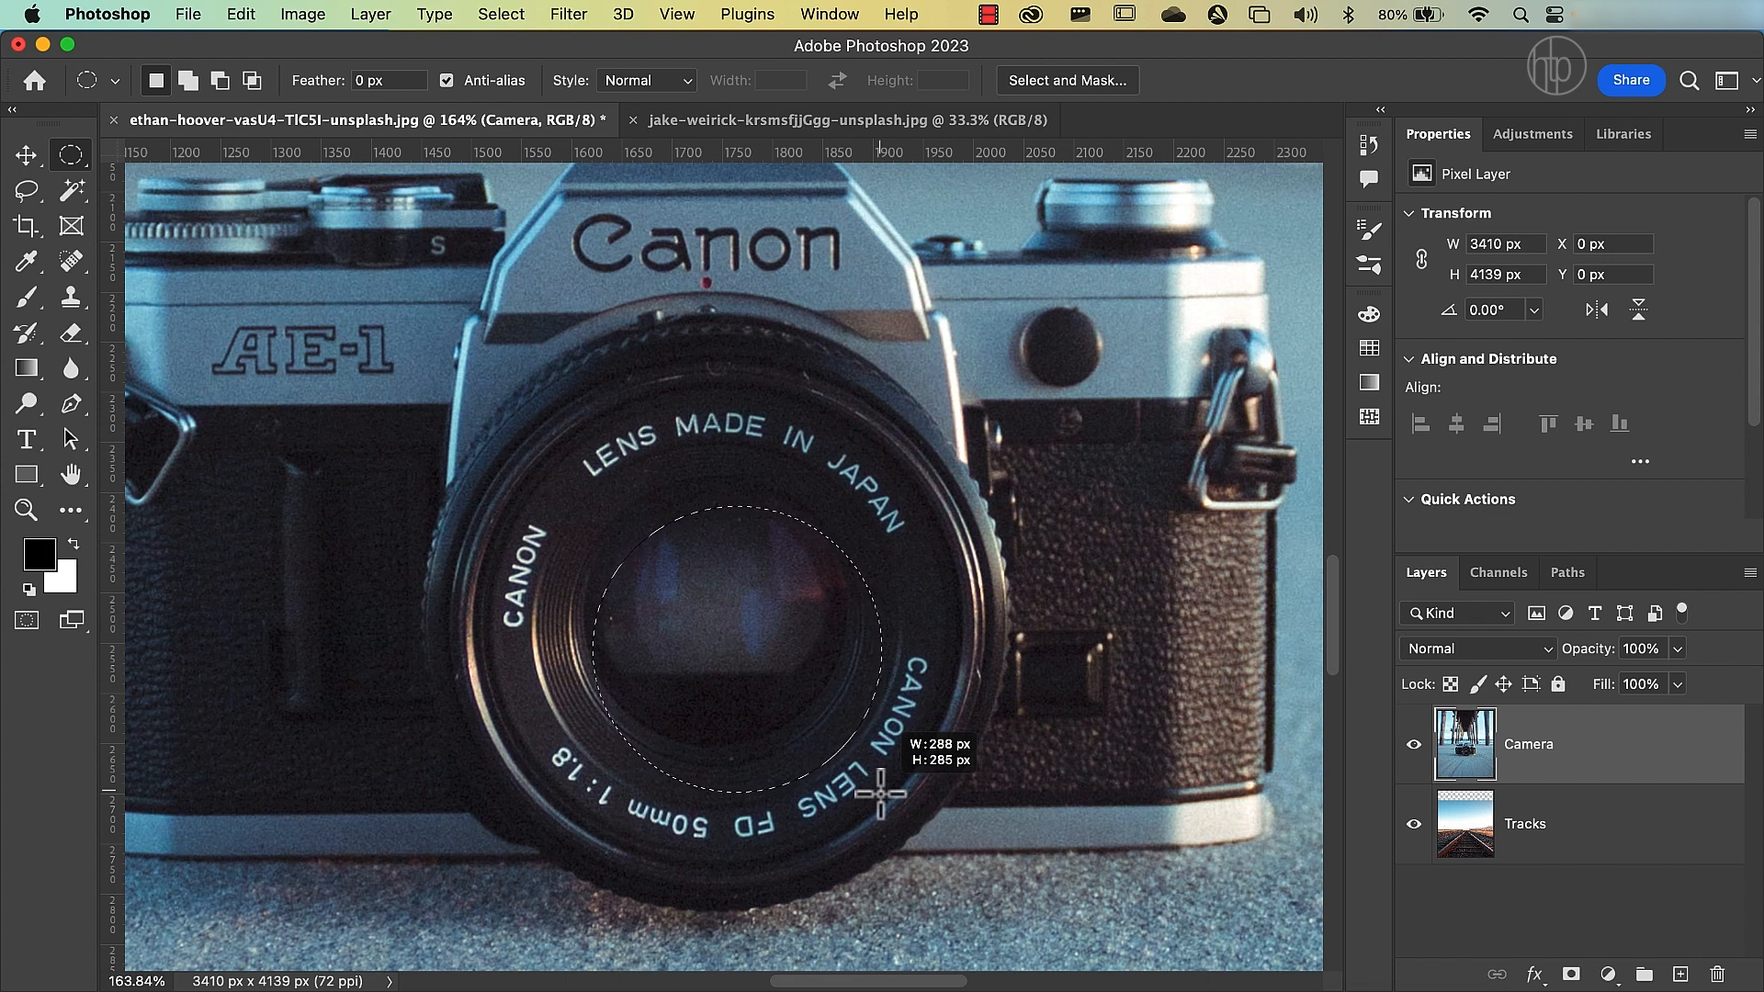
mouse_move(880, 793)
left_mouse_down()
mouse_move(977, 863)
mouse_move(736, 685)
mouse_move(926, 827)
mouse_move(839, 770)
mouse_move(900, 813)
left_mouse_up()
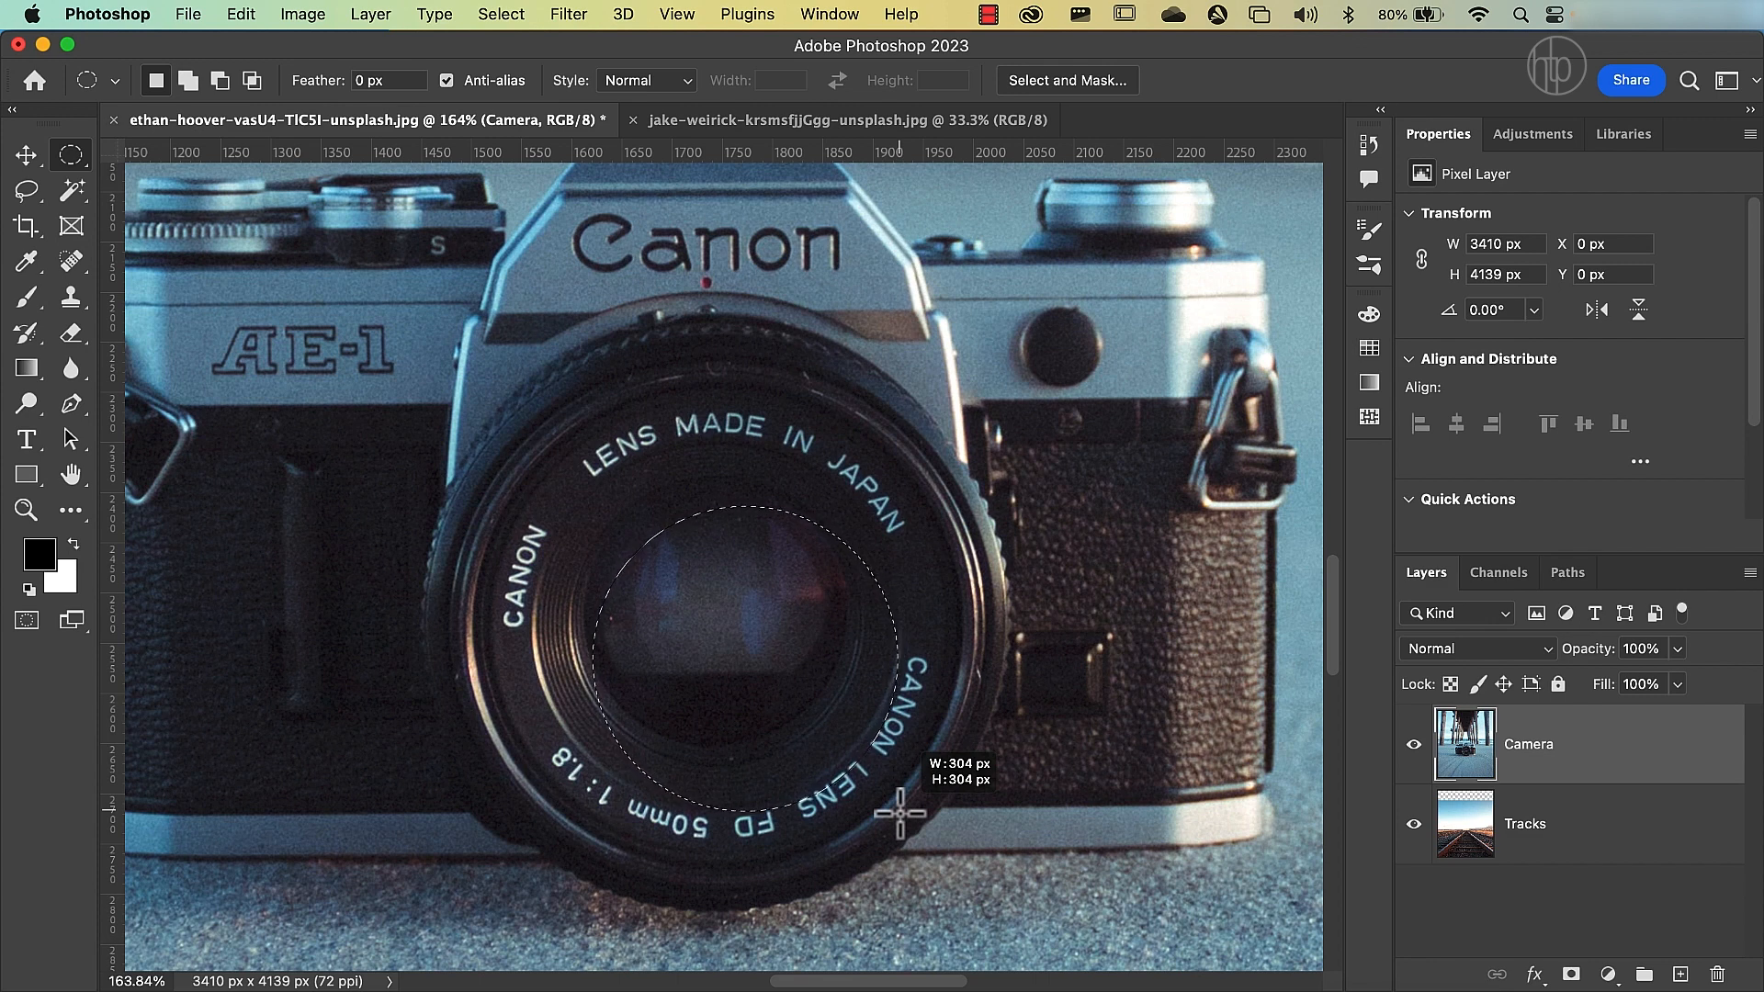
left_click_drag(901, 813, 901, 813)
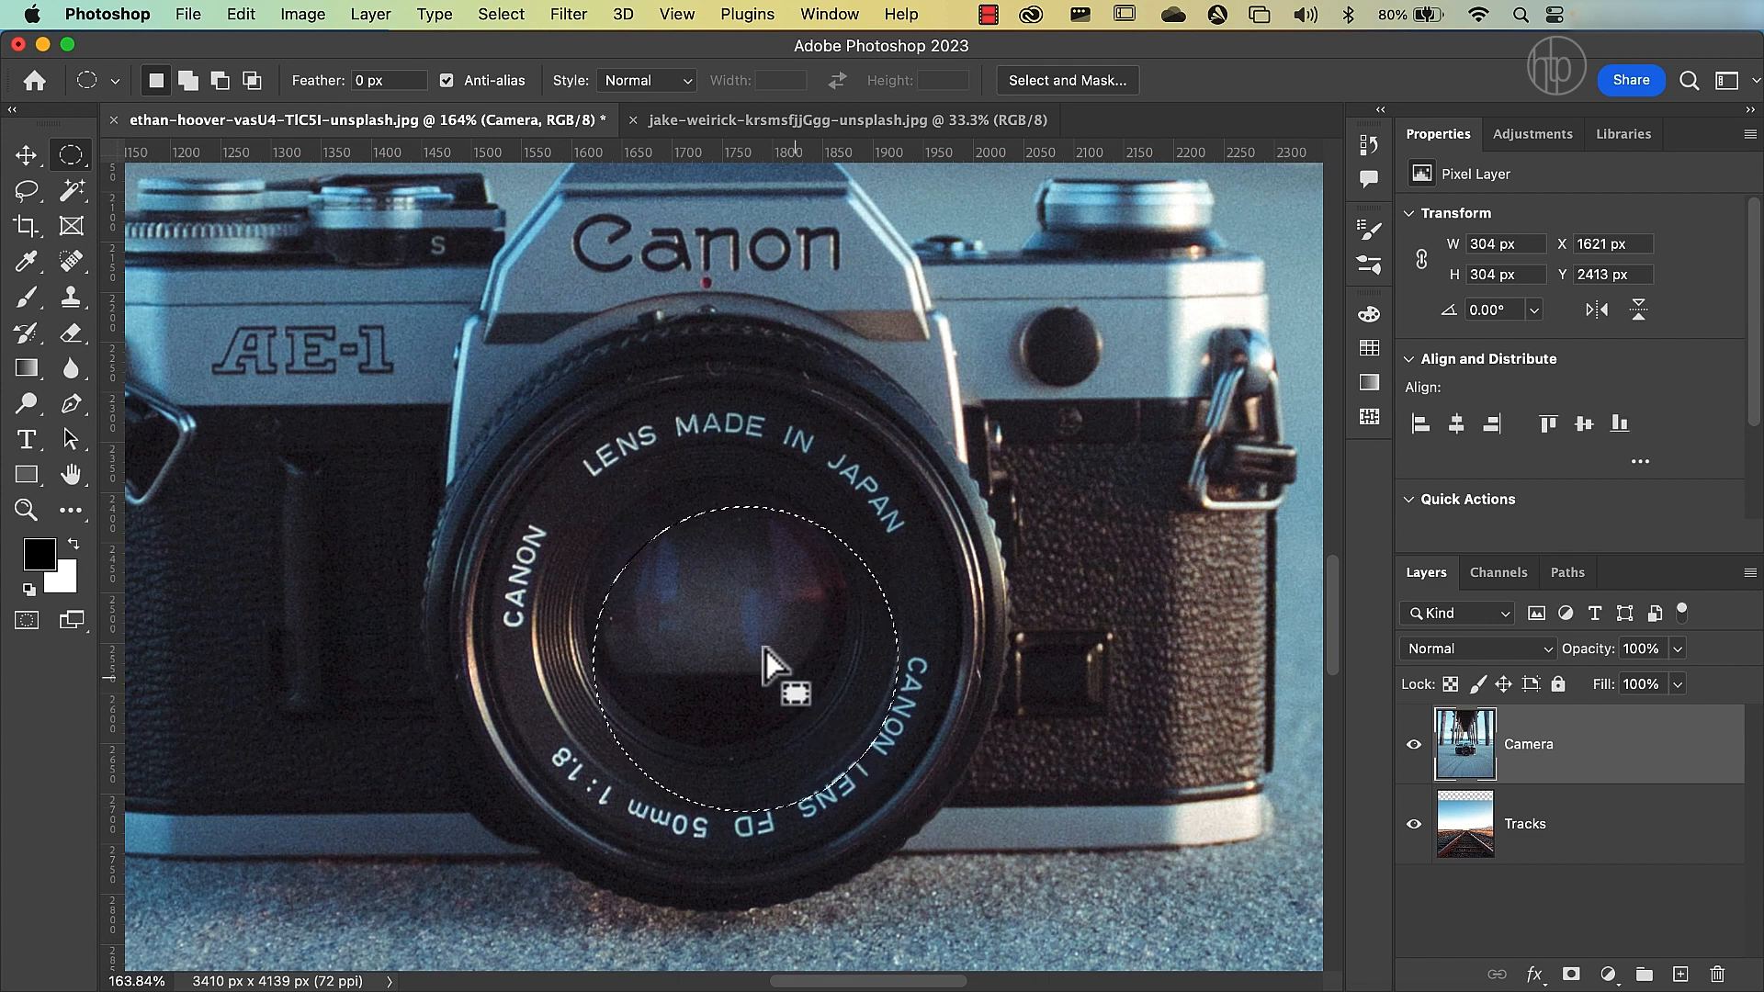
left_click(620, 501)
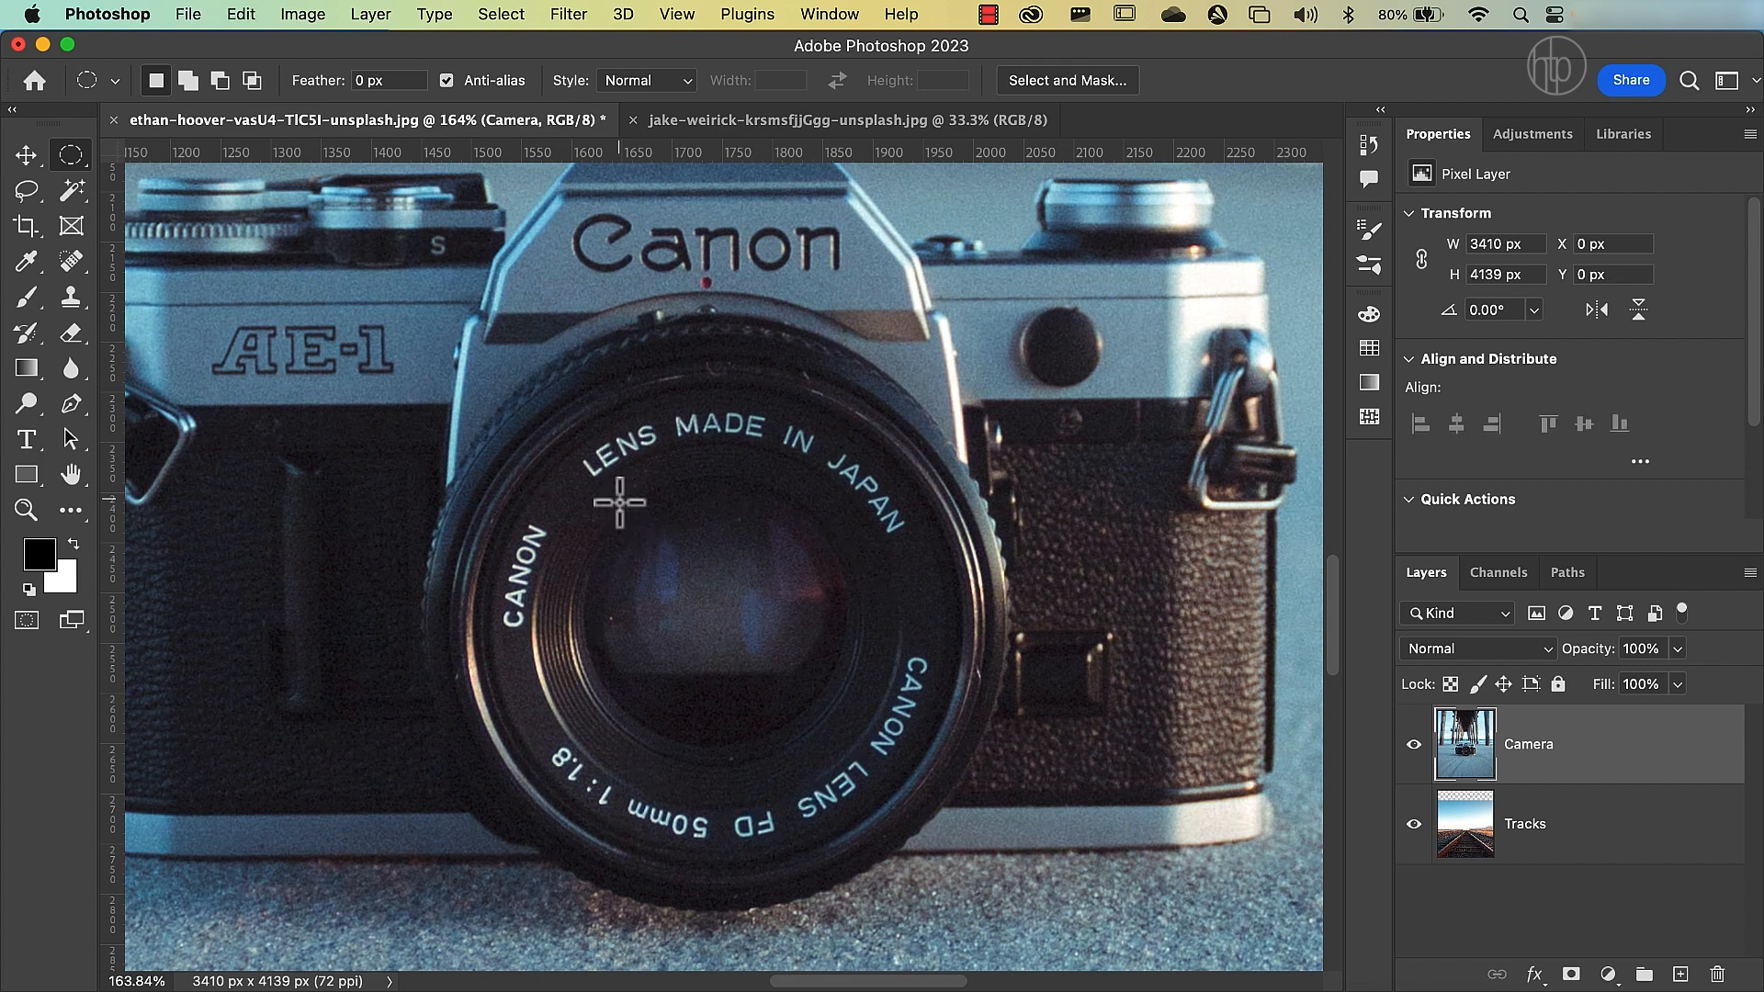
Draw a circular selection about 266 px in diameter, positioned over the inner glass of the camera lens.
left_click_drag(620, 520, 907, 799)
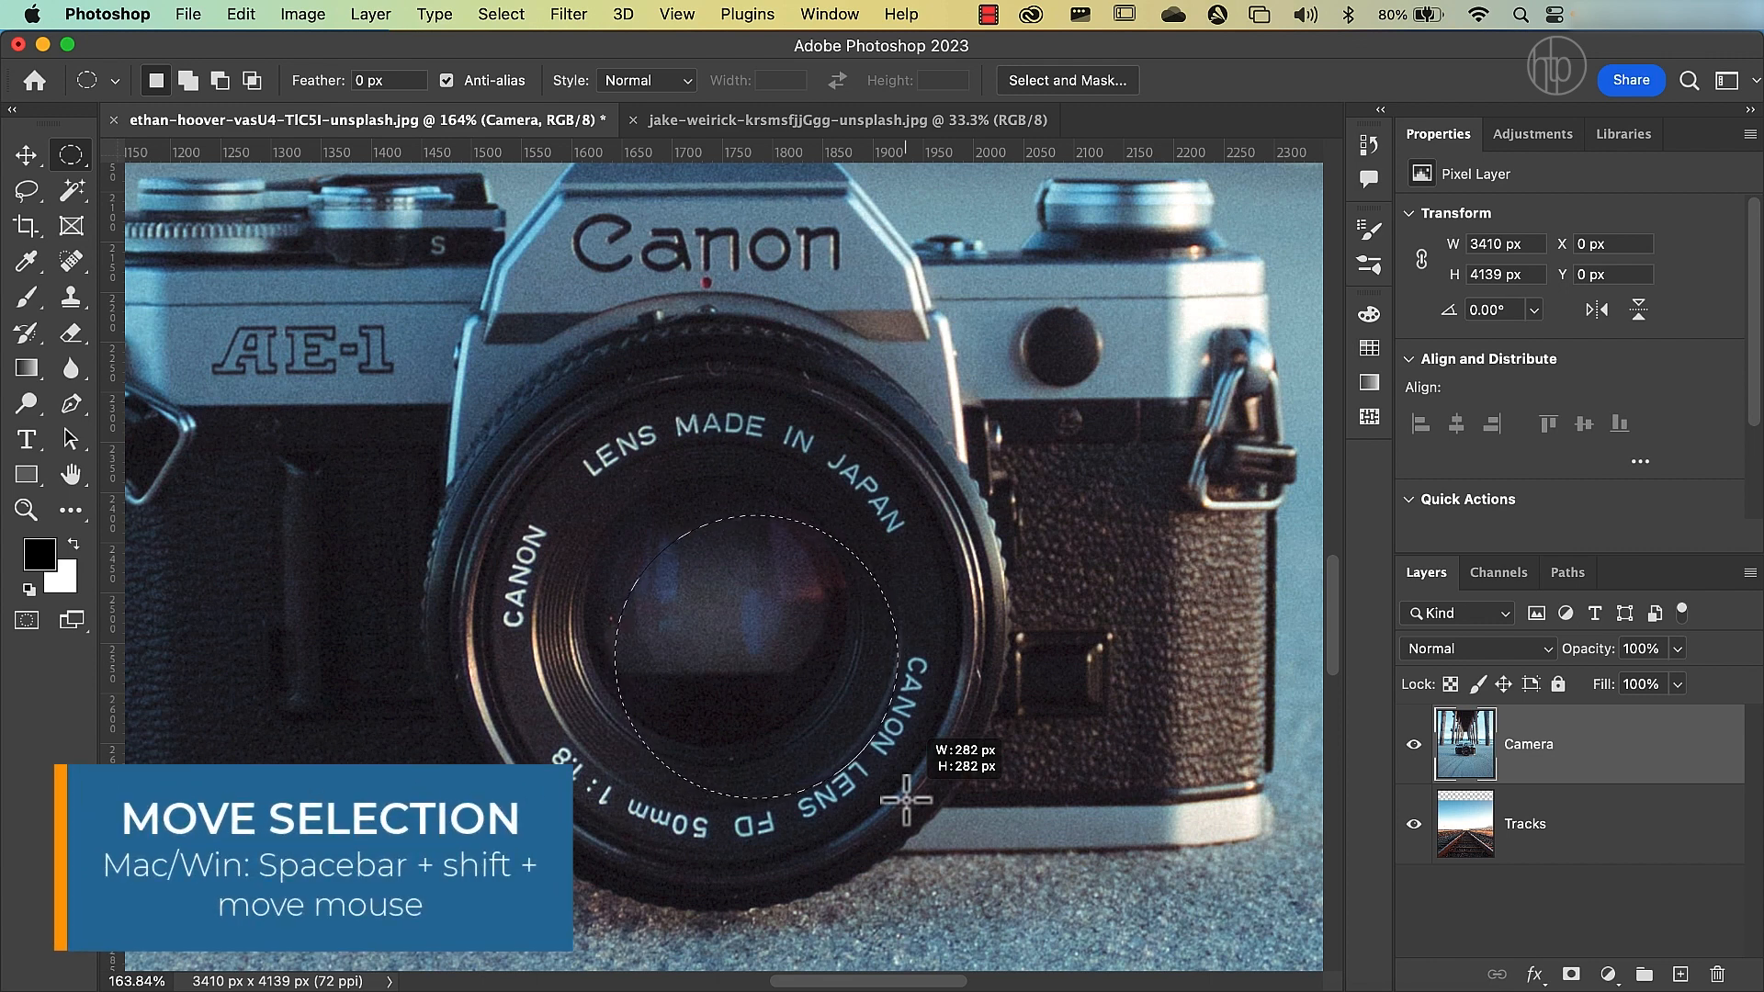
left_click_drag(905, 799, 873, 757)
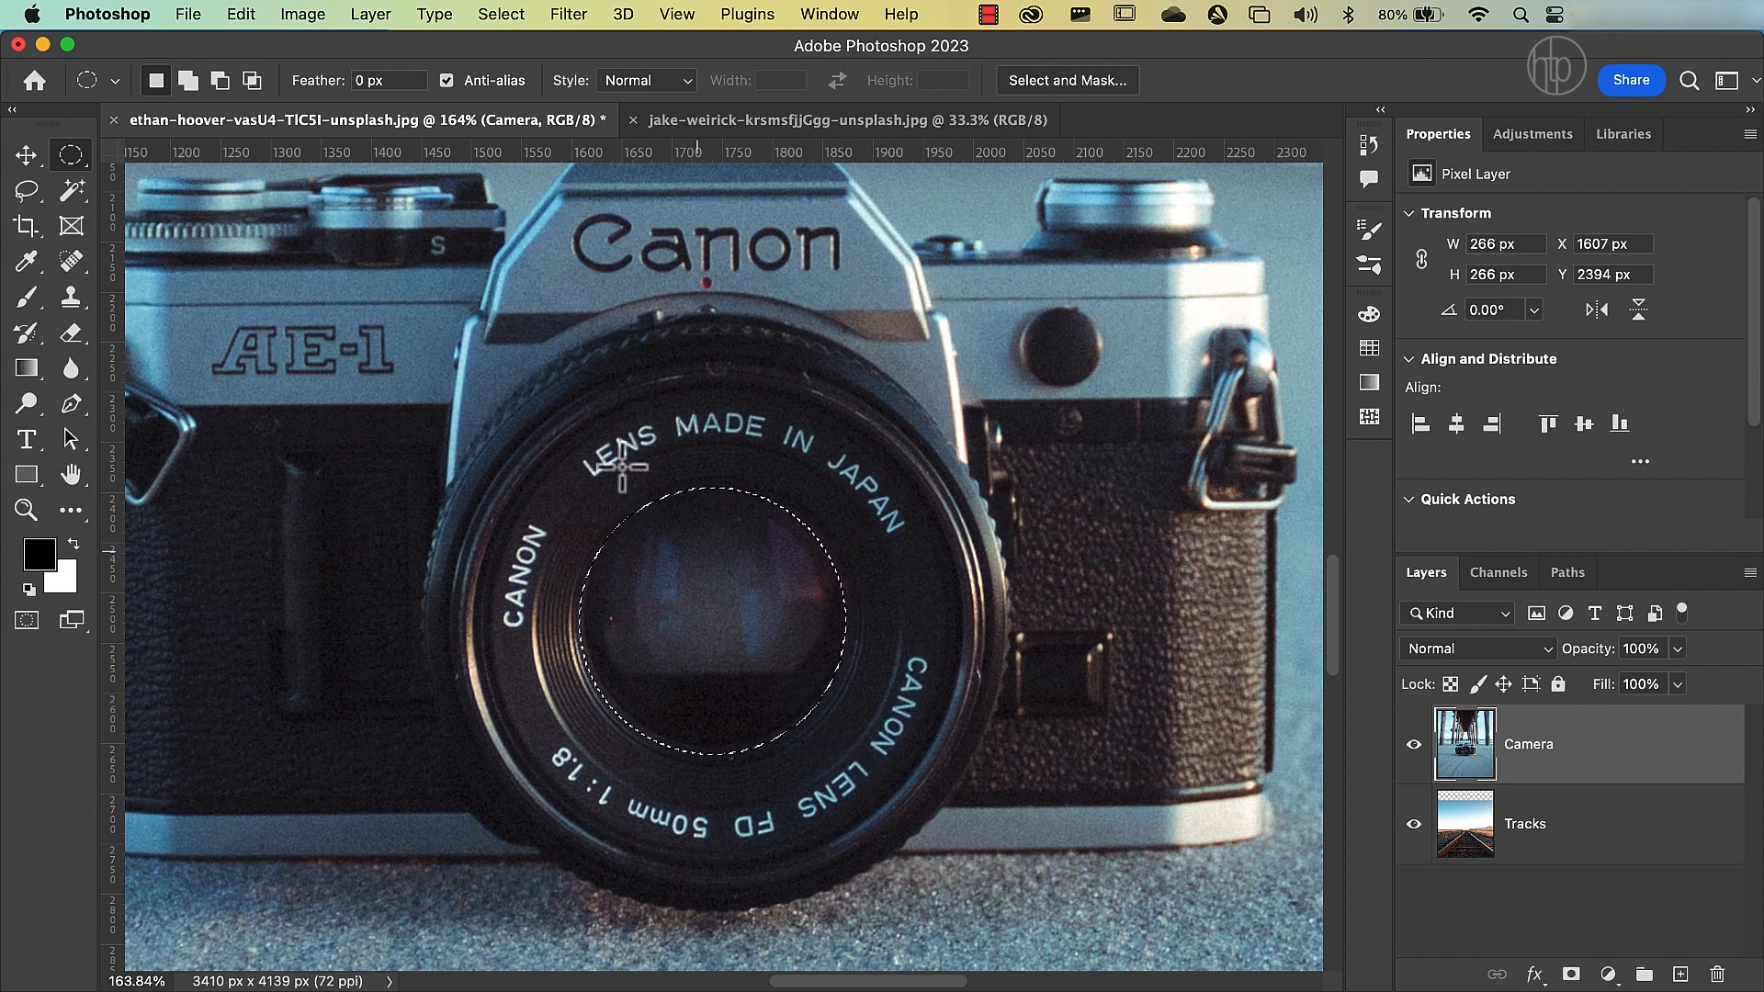
Try to enlarge the lens selection to about 305 px with Transform Selection, and undo the transformation.
left_click(503, 15)
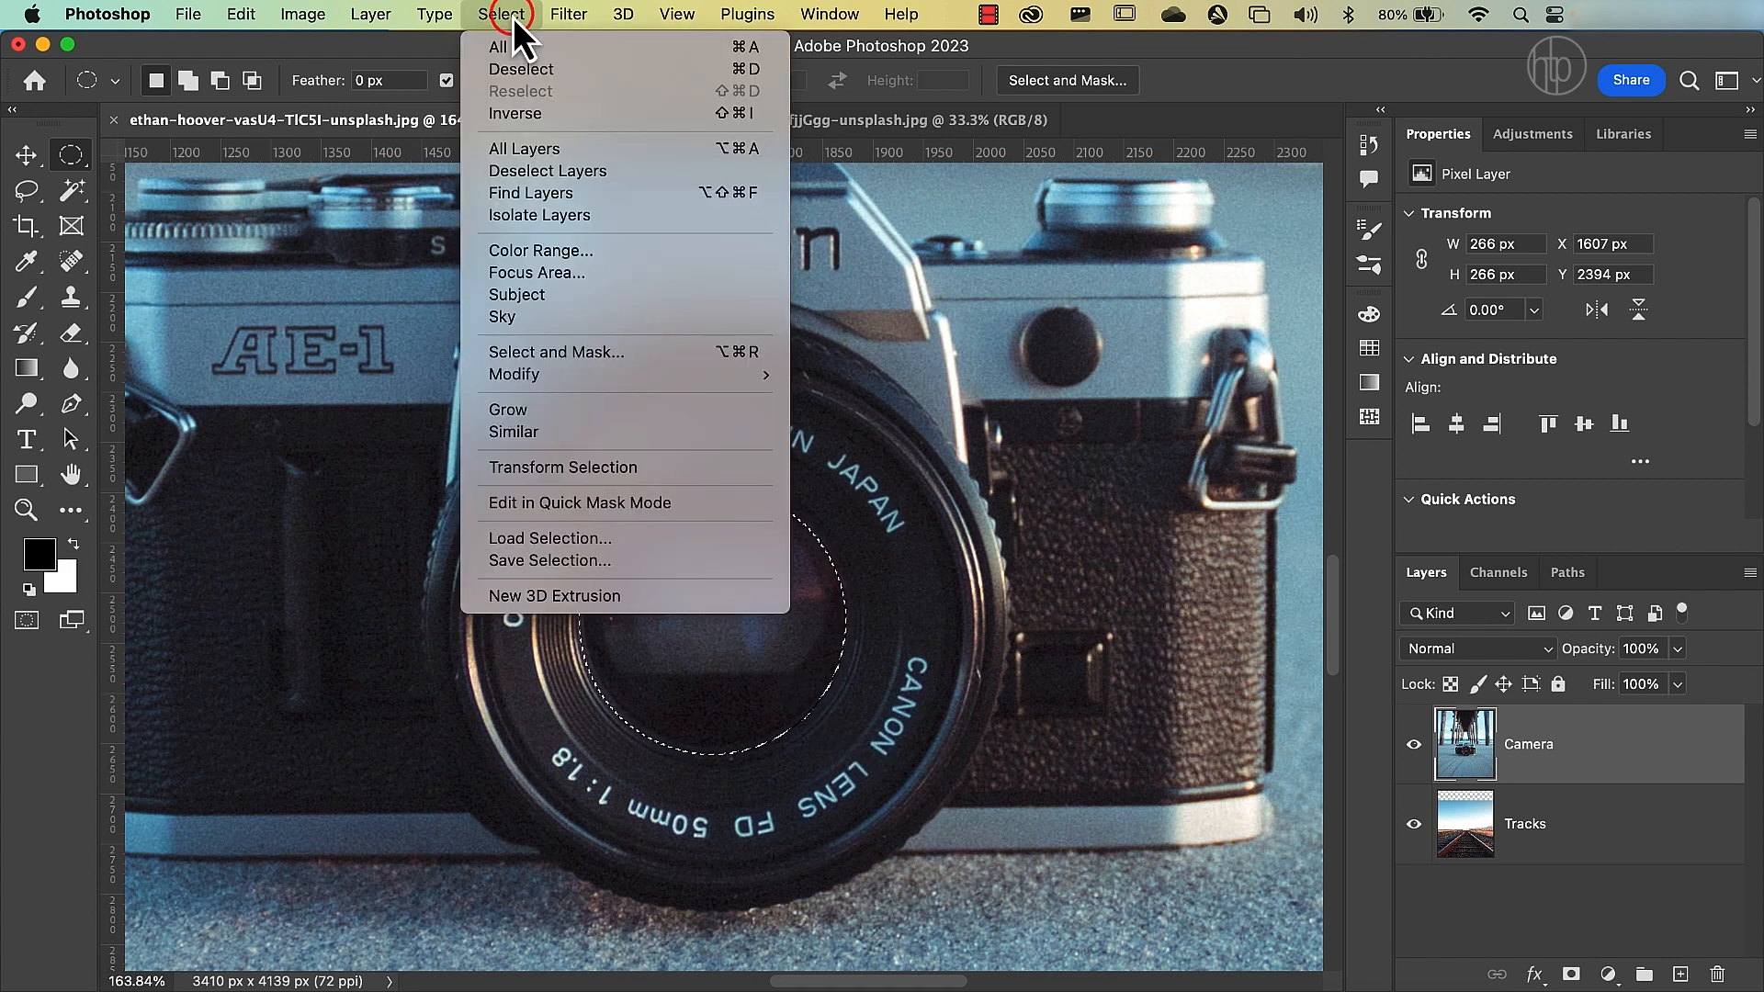
left_click(575, 472)
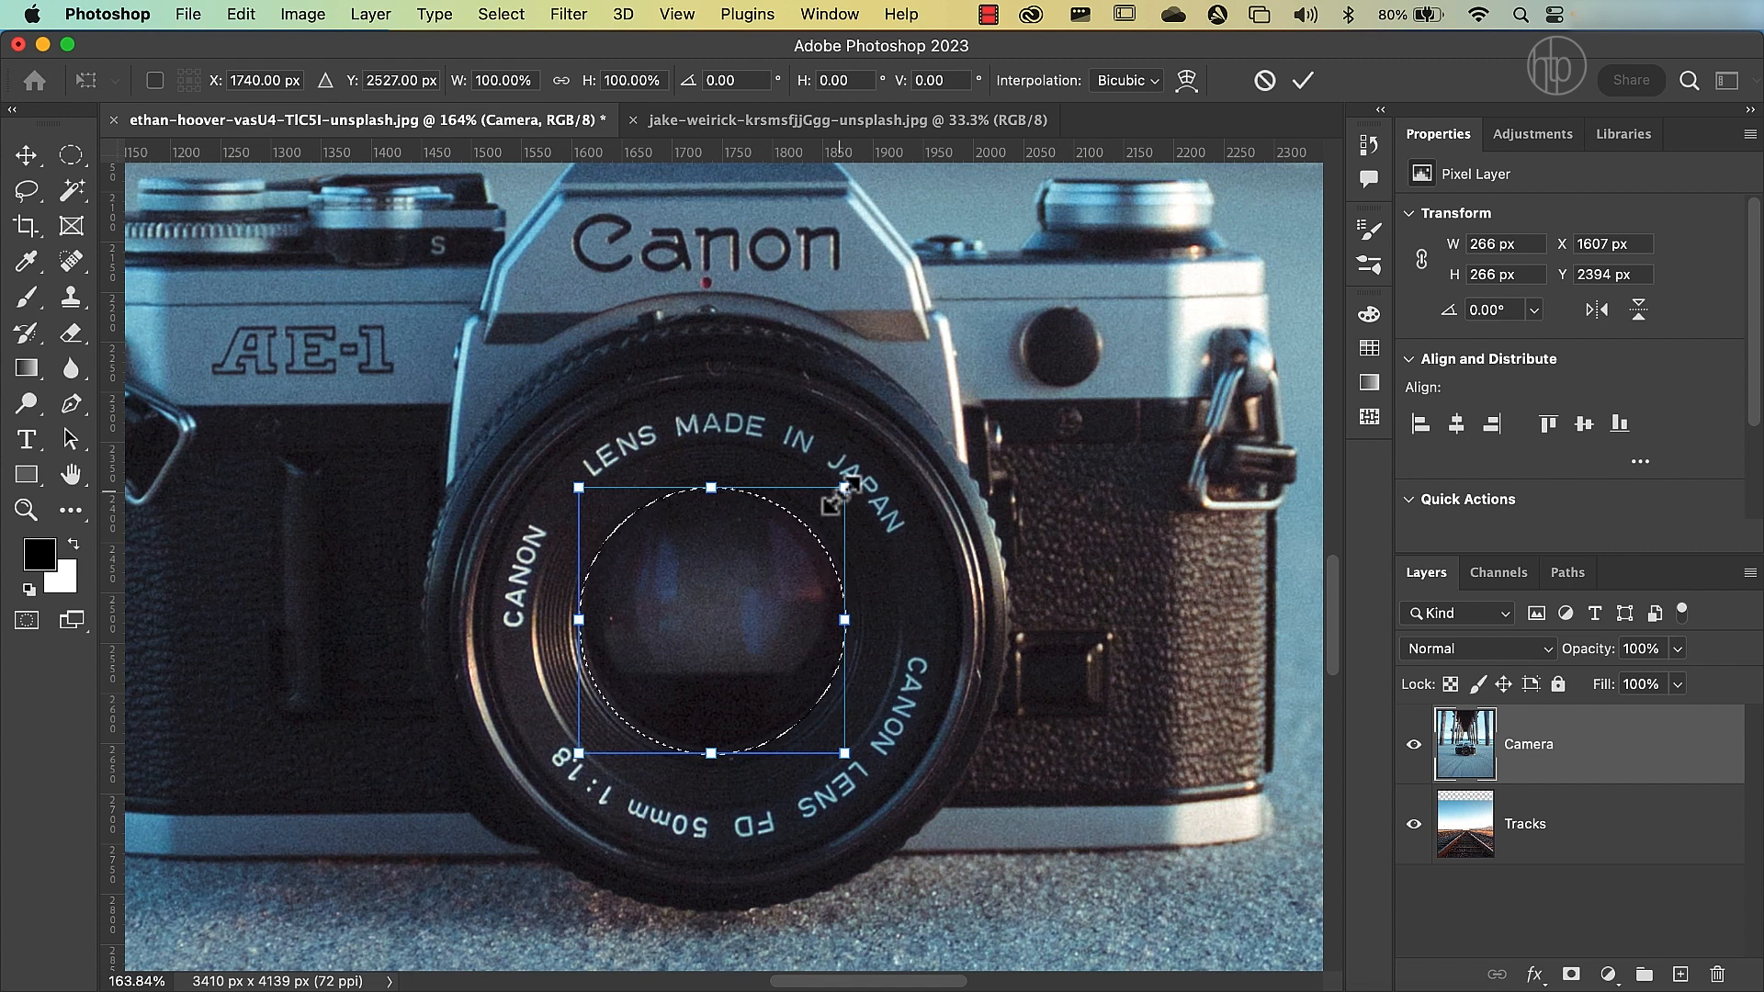
left_click_drag(844, 488, 975, 390)
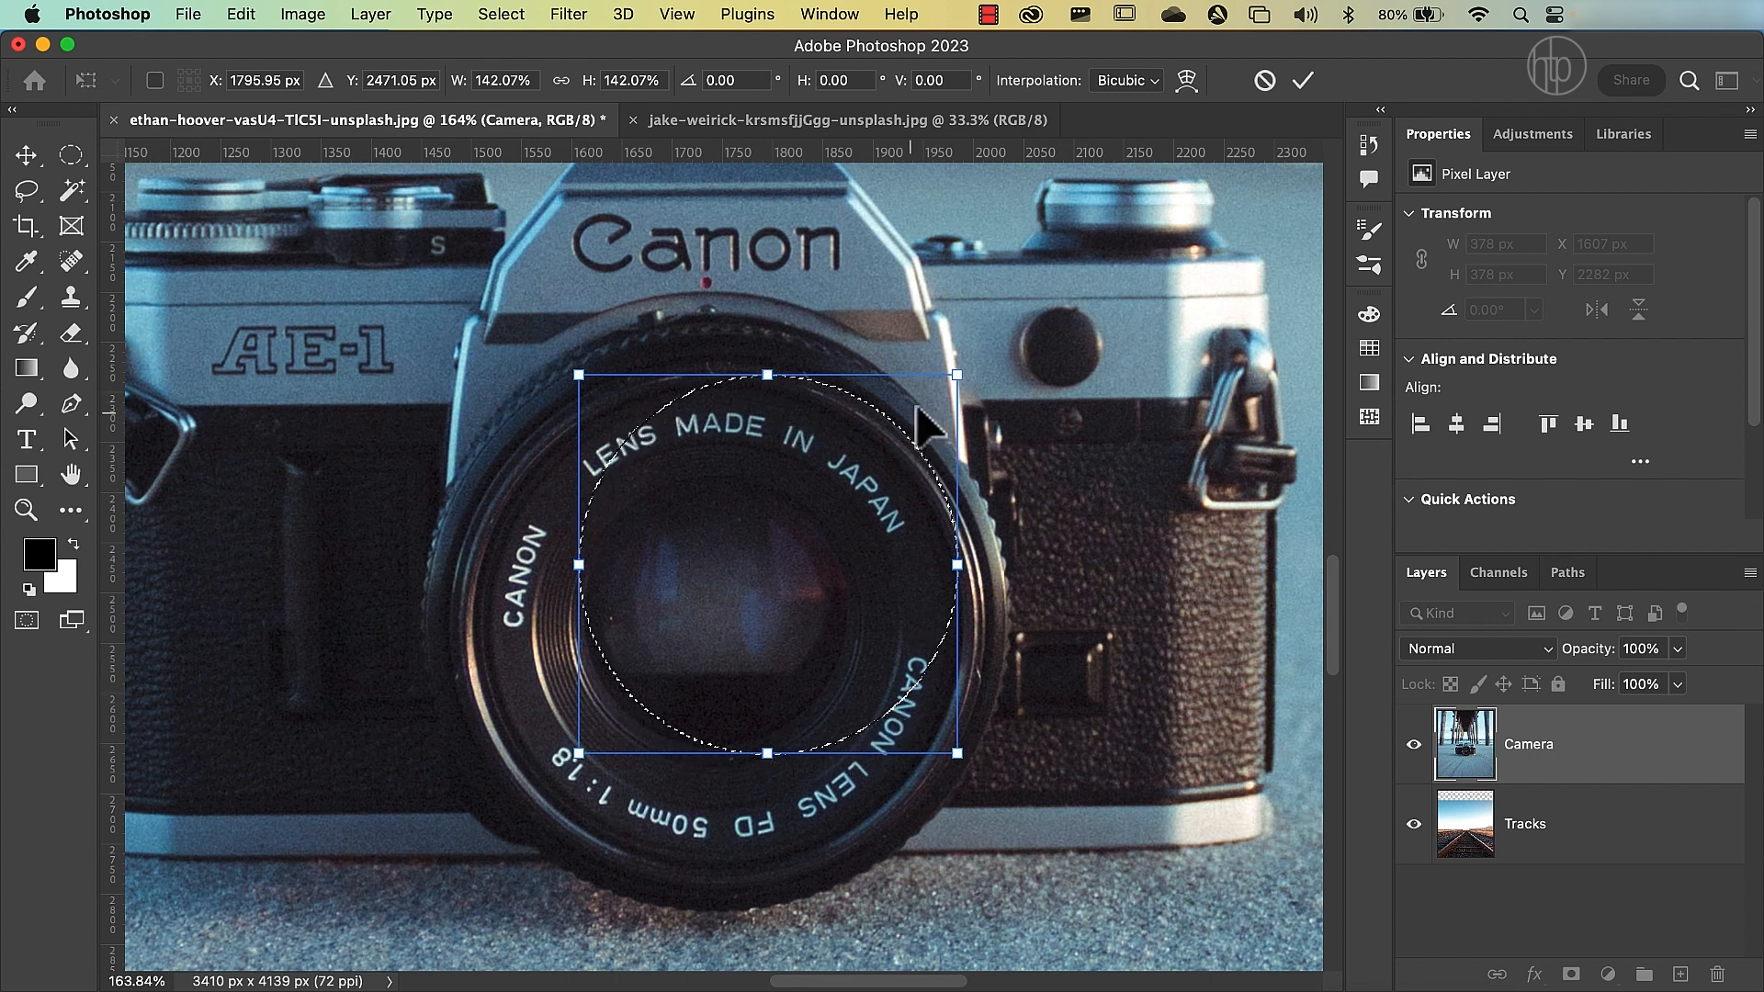
left_click_drag(944, 393, 801, 485)
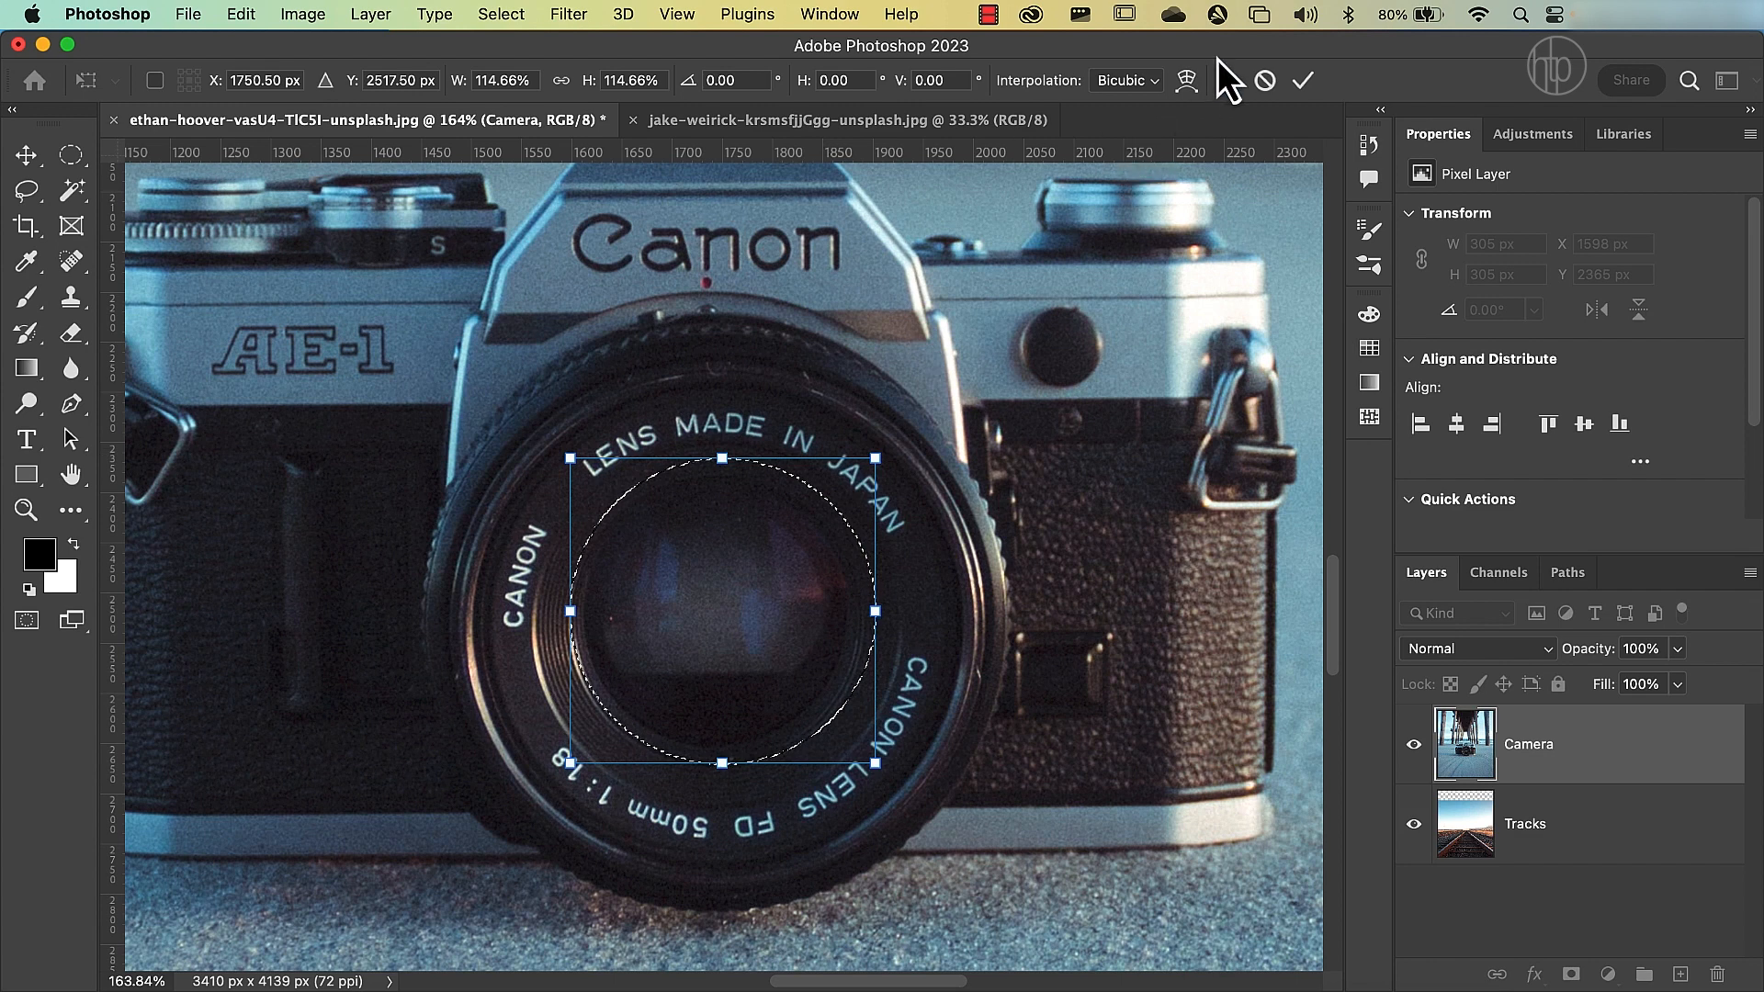
left_click(1306, 89)
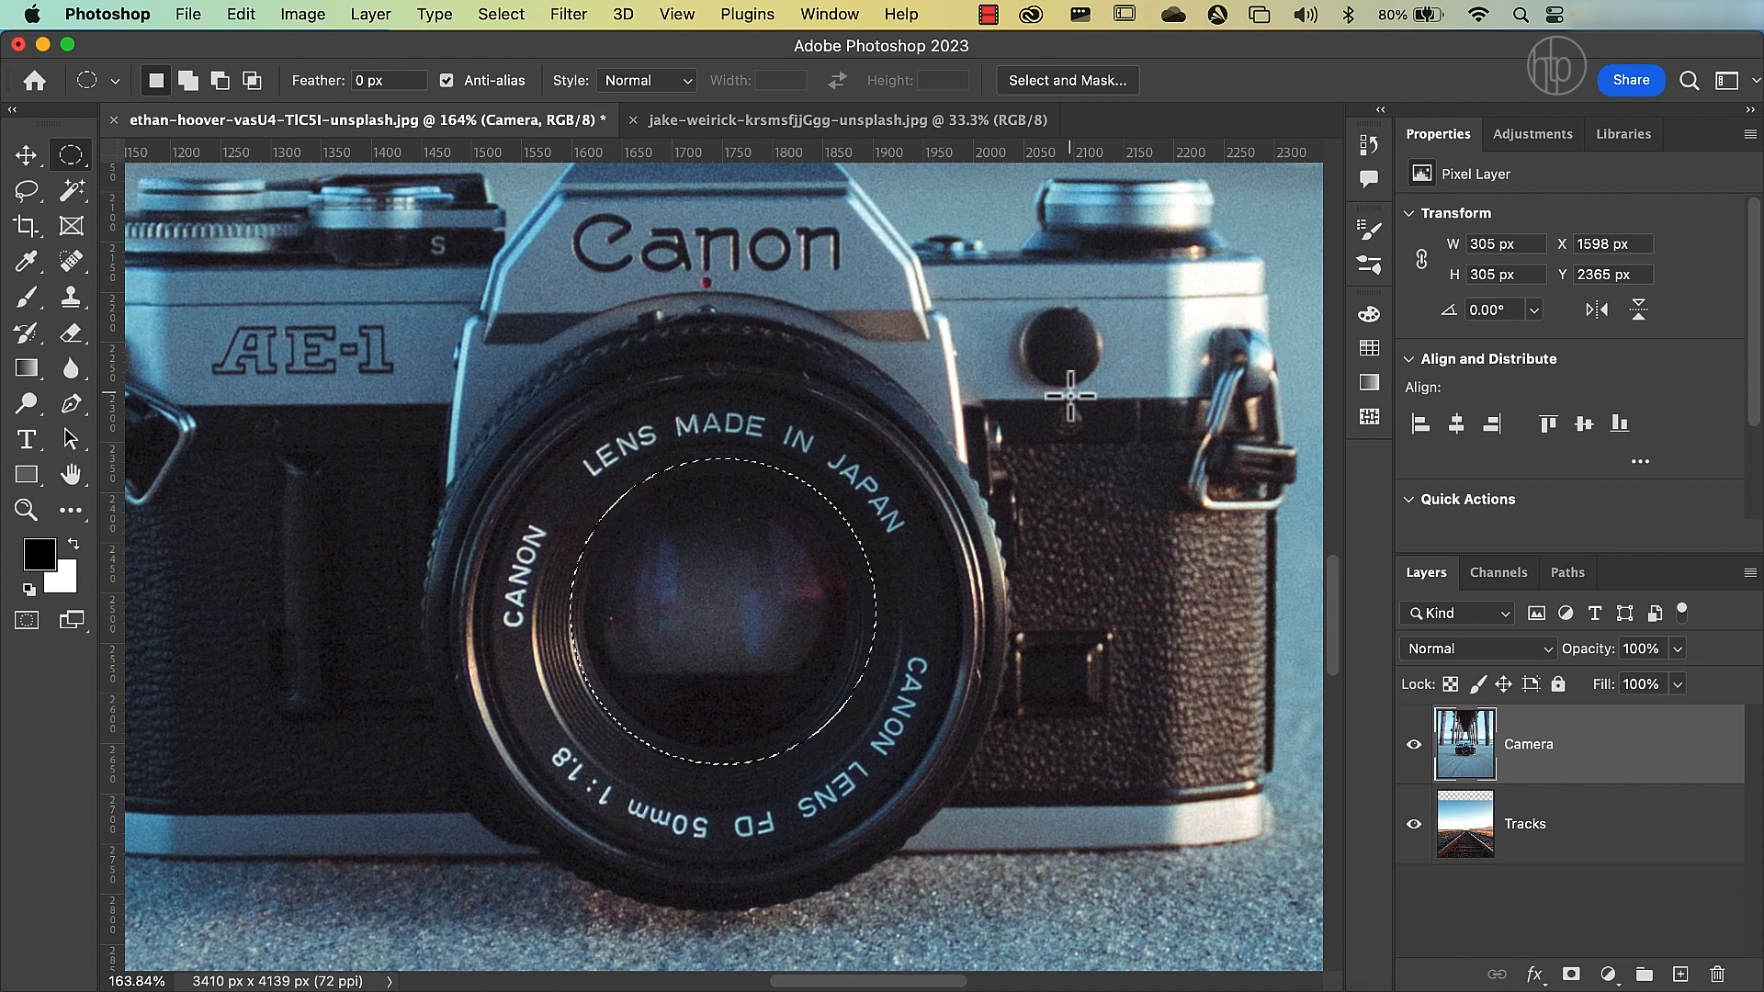
key("super+z")
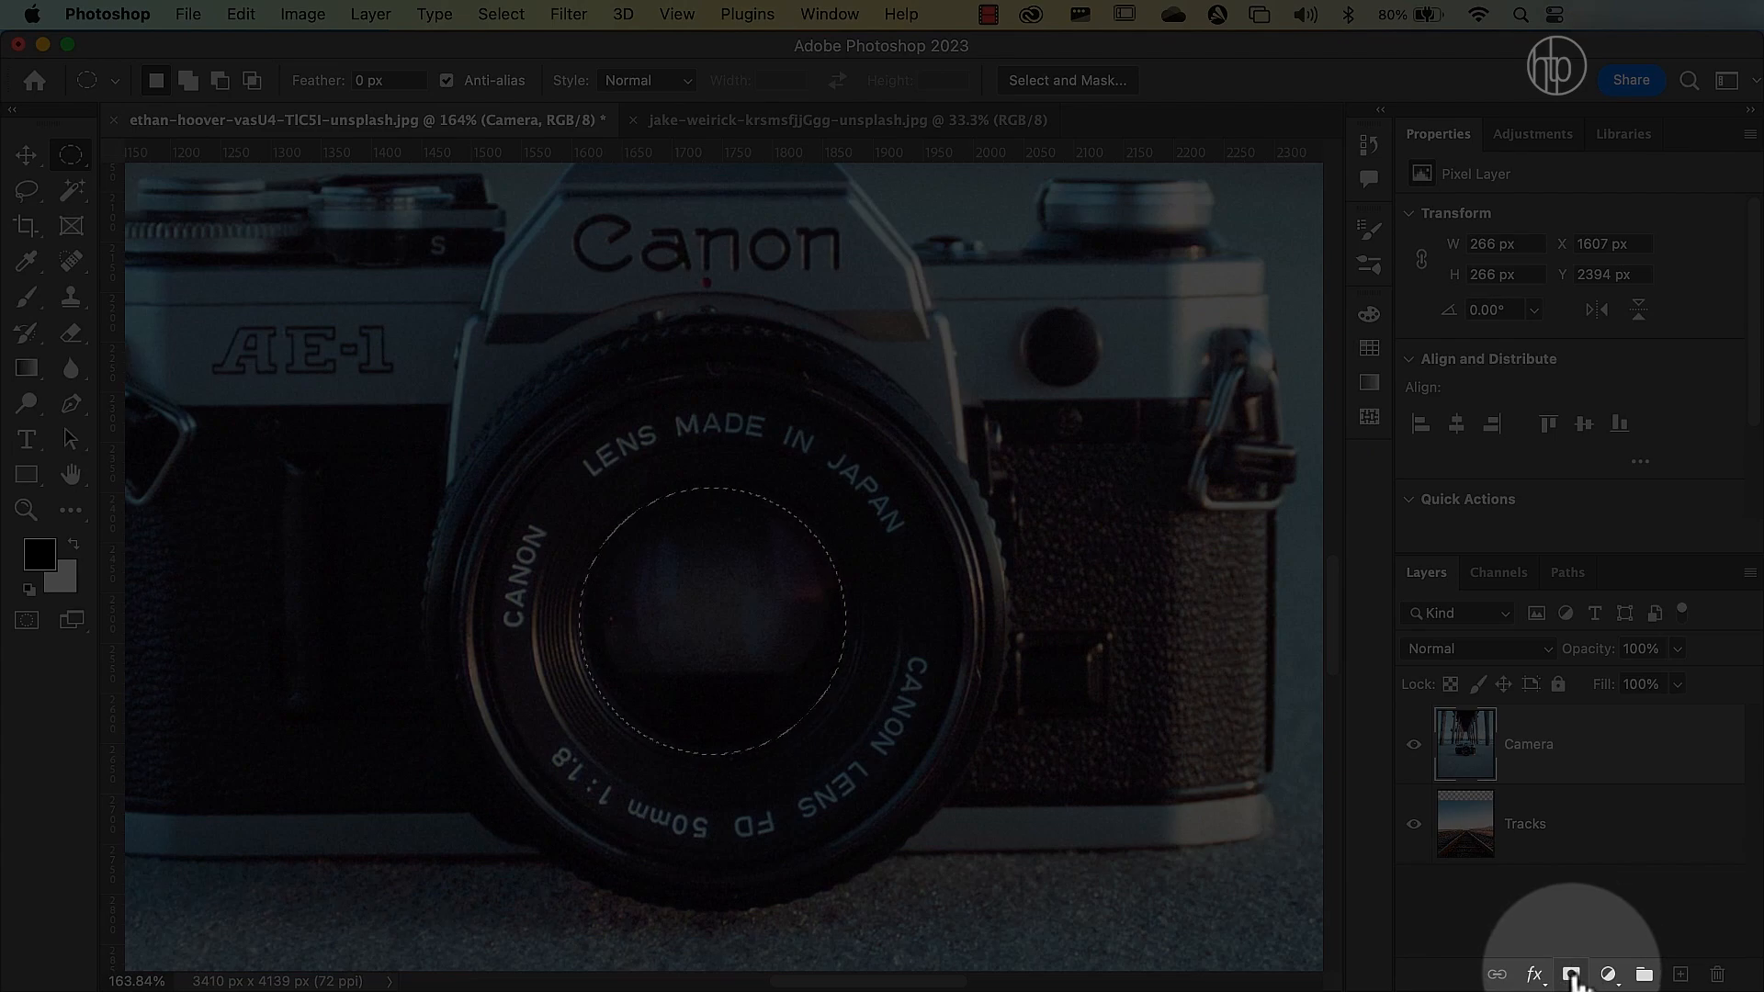
Add a layer mask to the Camera layer from the circular selection and invert it so the tracks show inside the lens.
left_click(1572, 975)
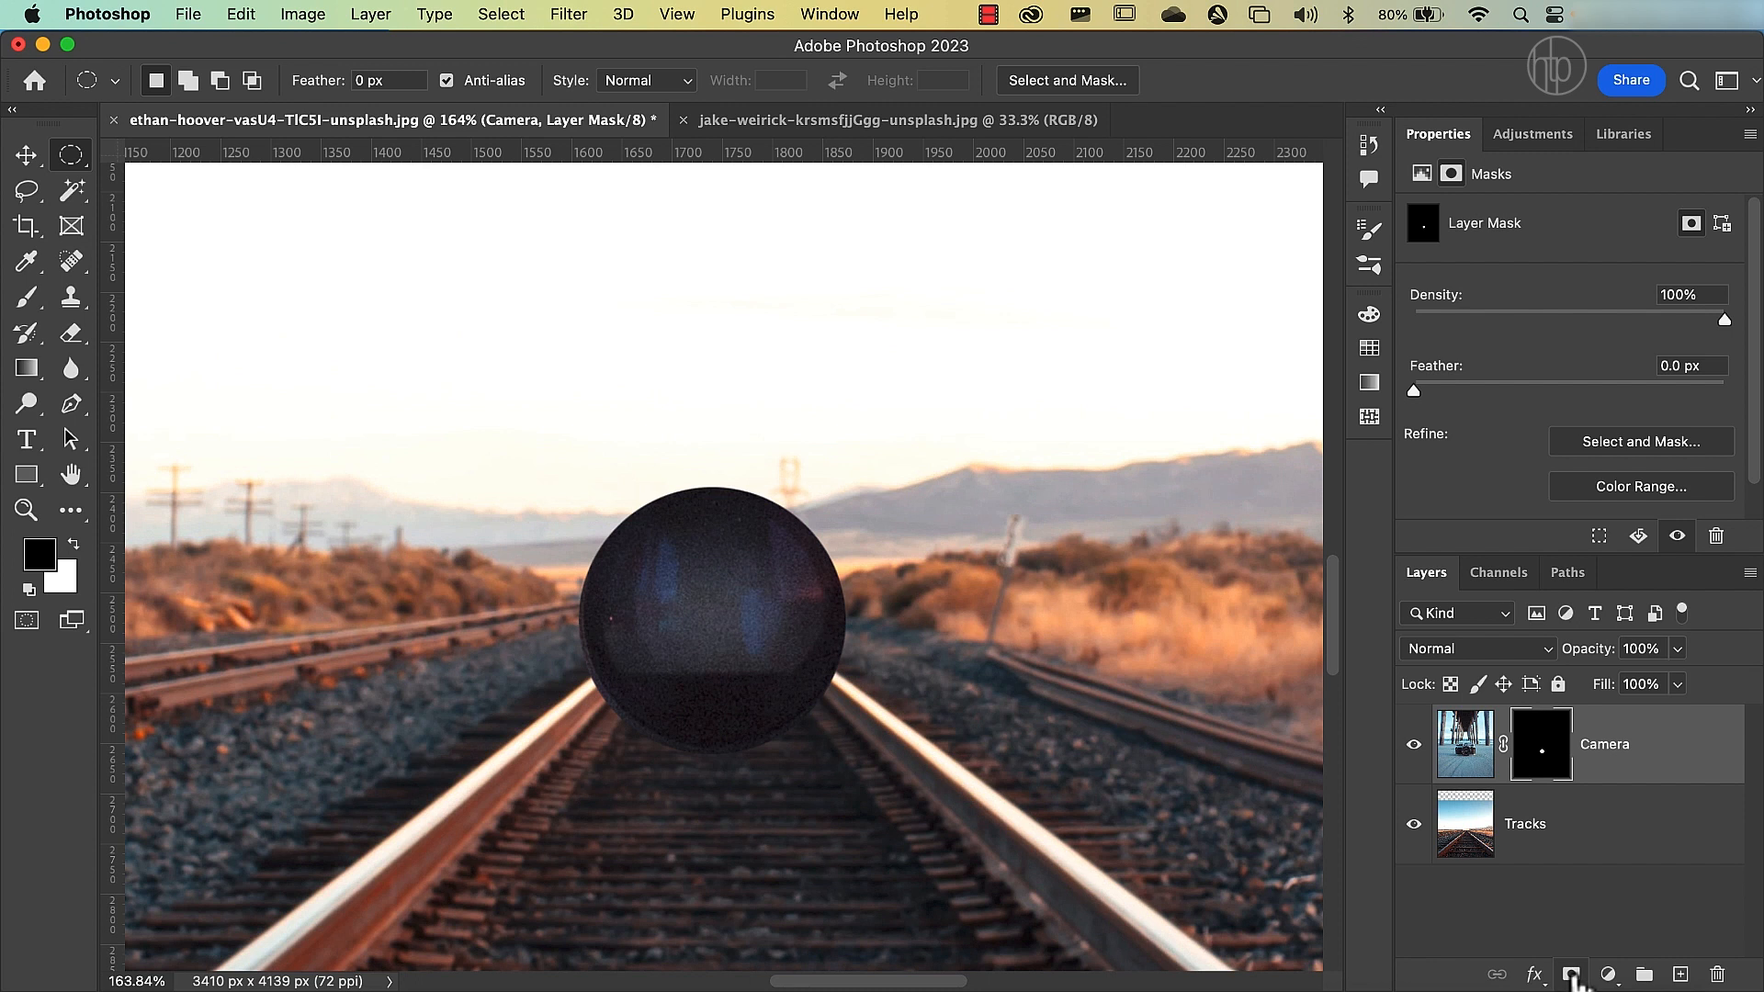
left_click(1540, 739)
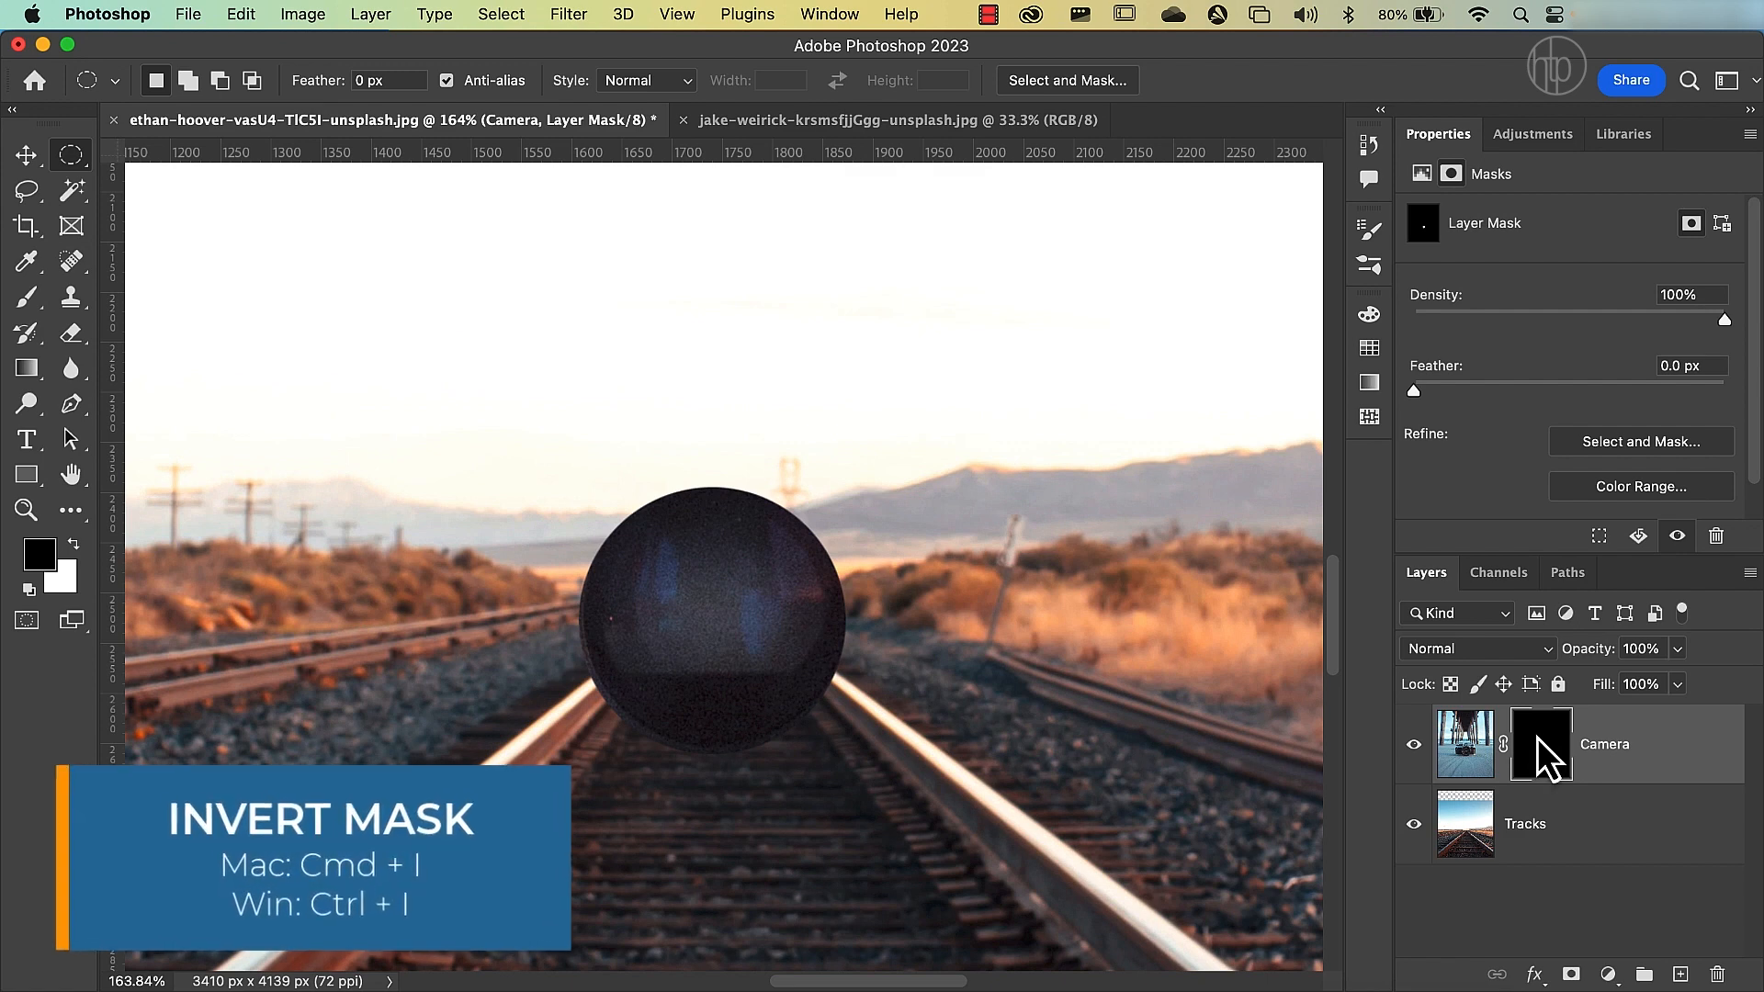
key("super+i")
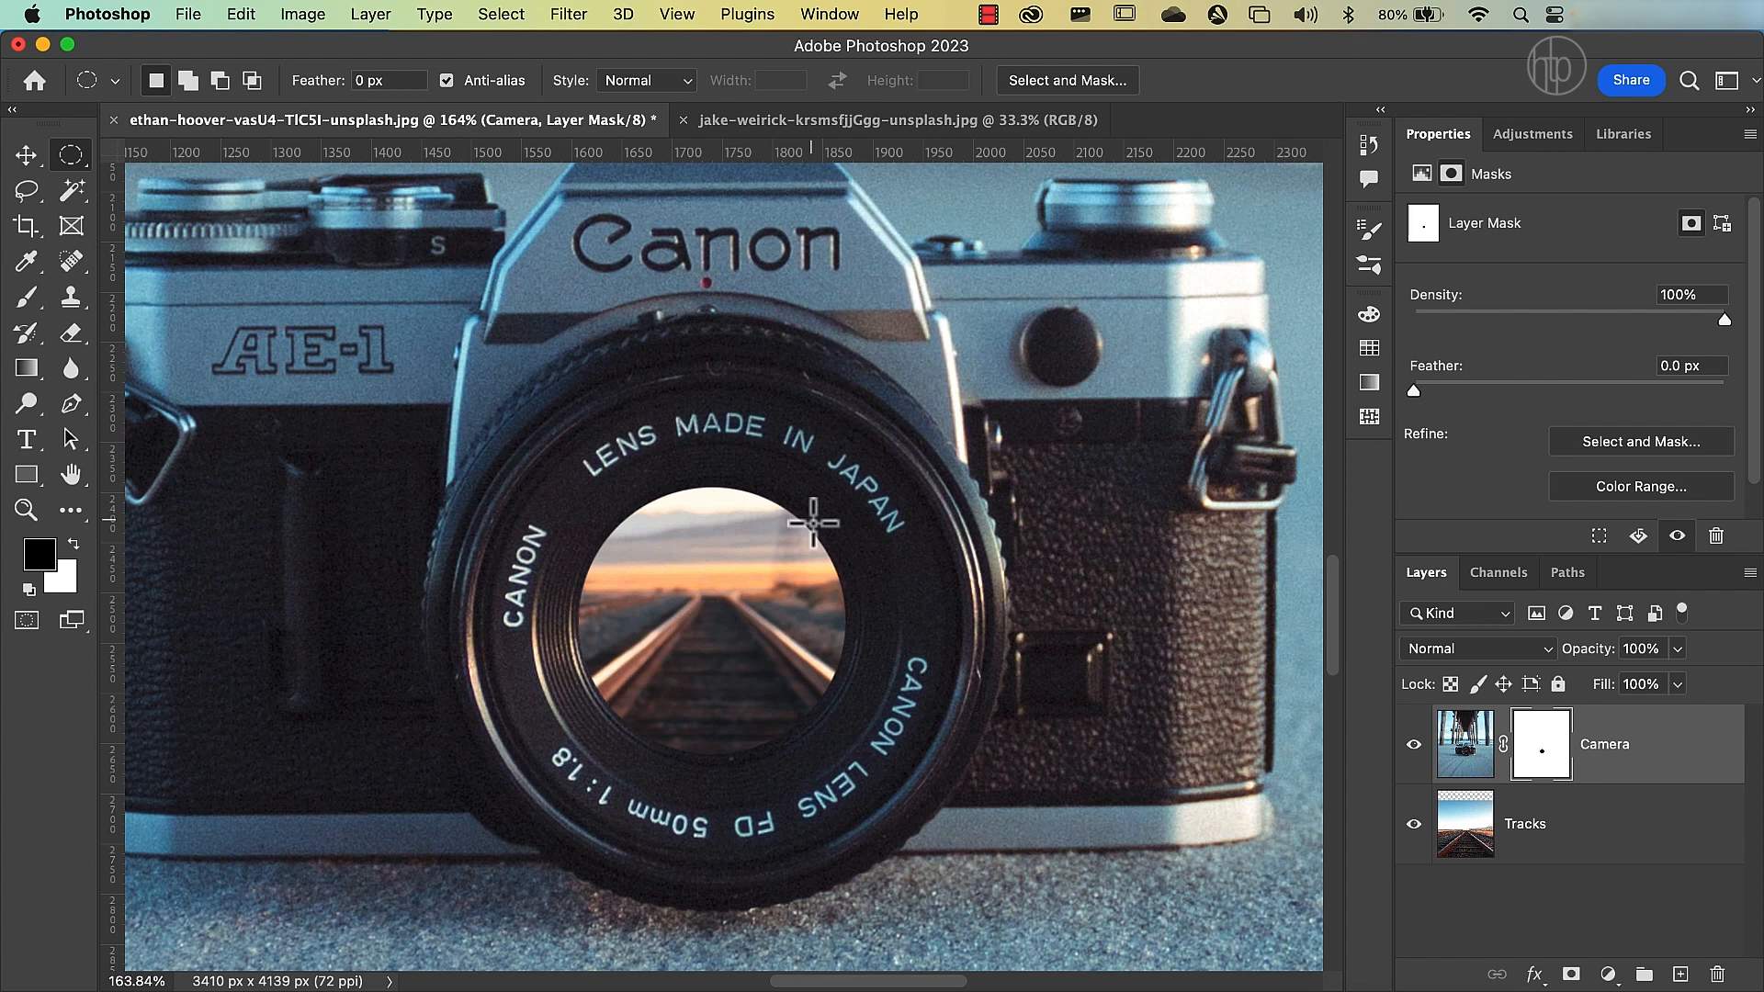
Target the Camera layer's image instead of its mask and lower the layer's opacity to 63%.
key("super+0")
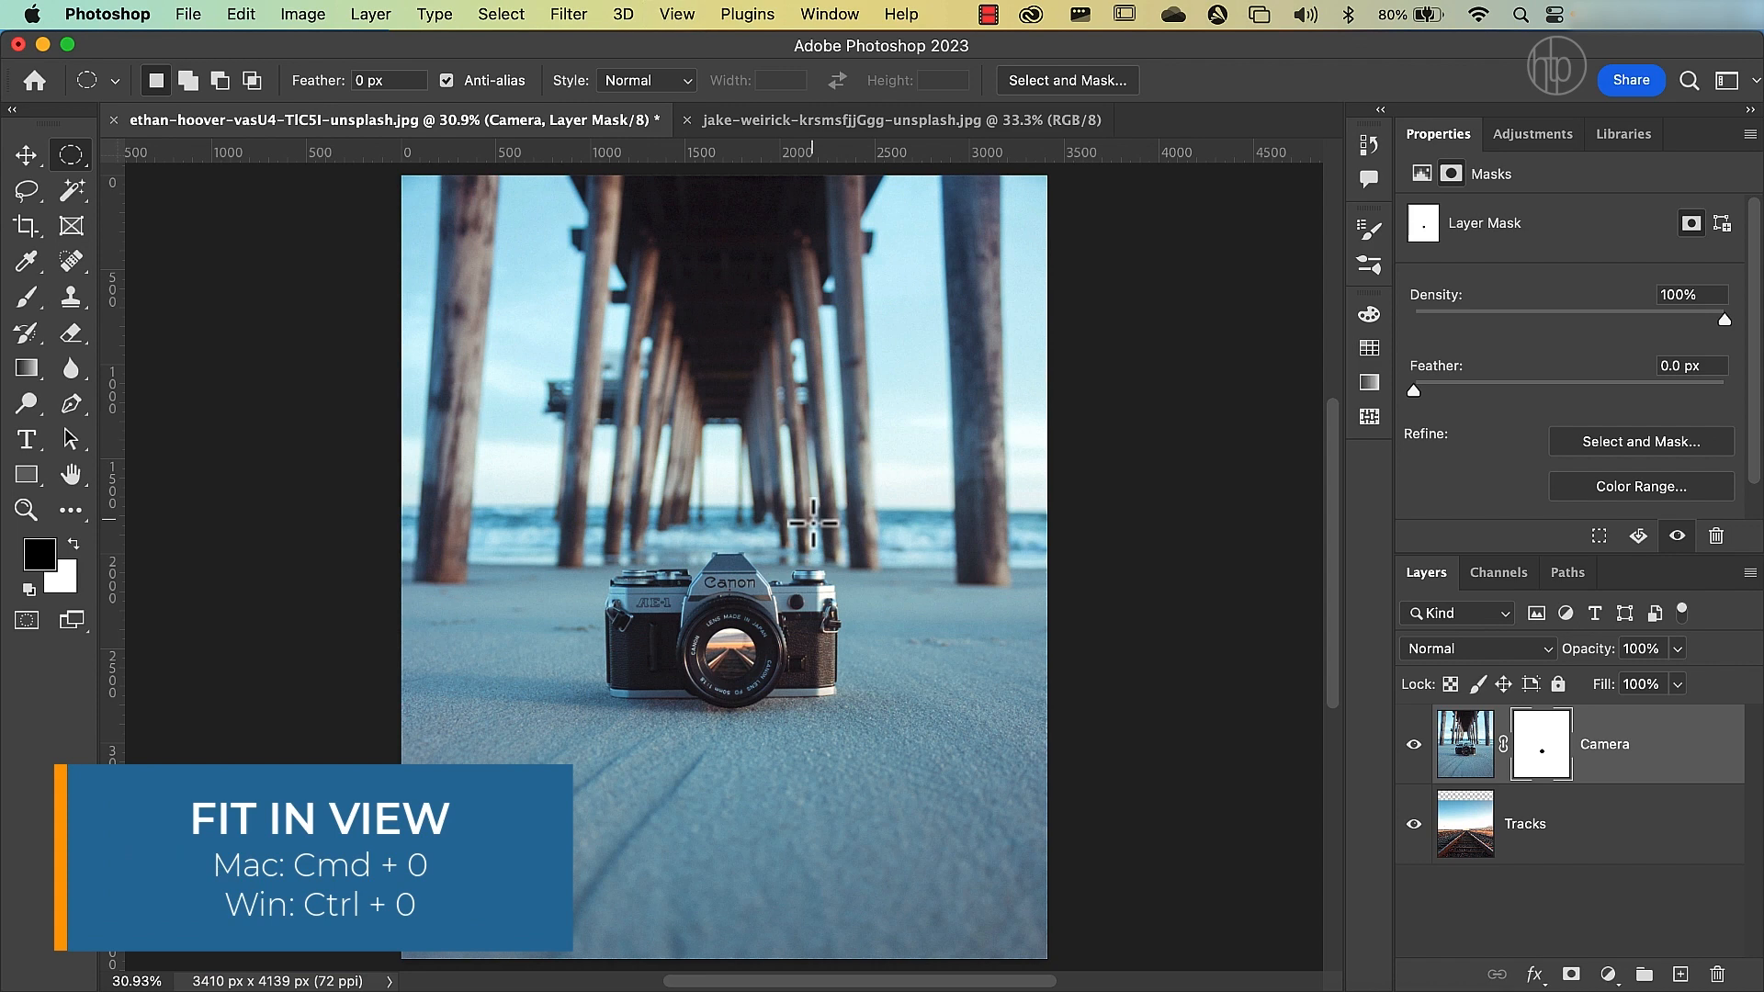
key("super+2")
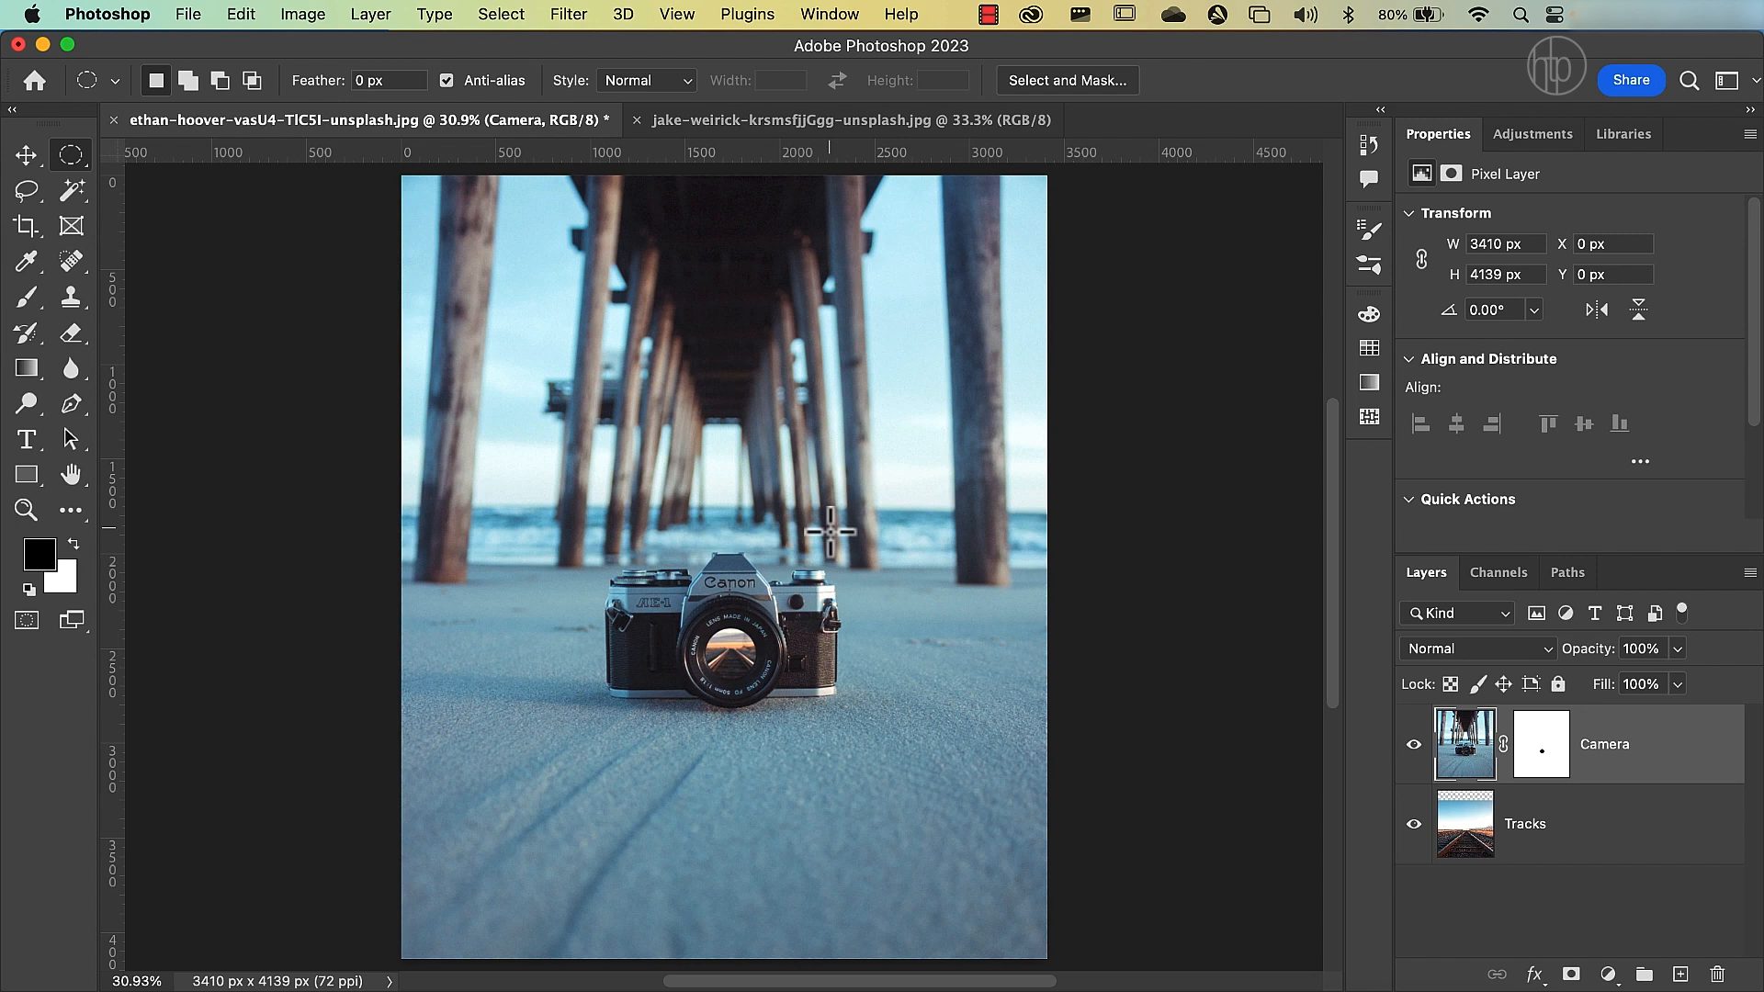
left_click(1464, 748)
left_click_drag(1587, 662, 1540, 653)
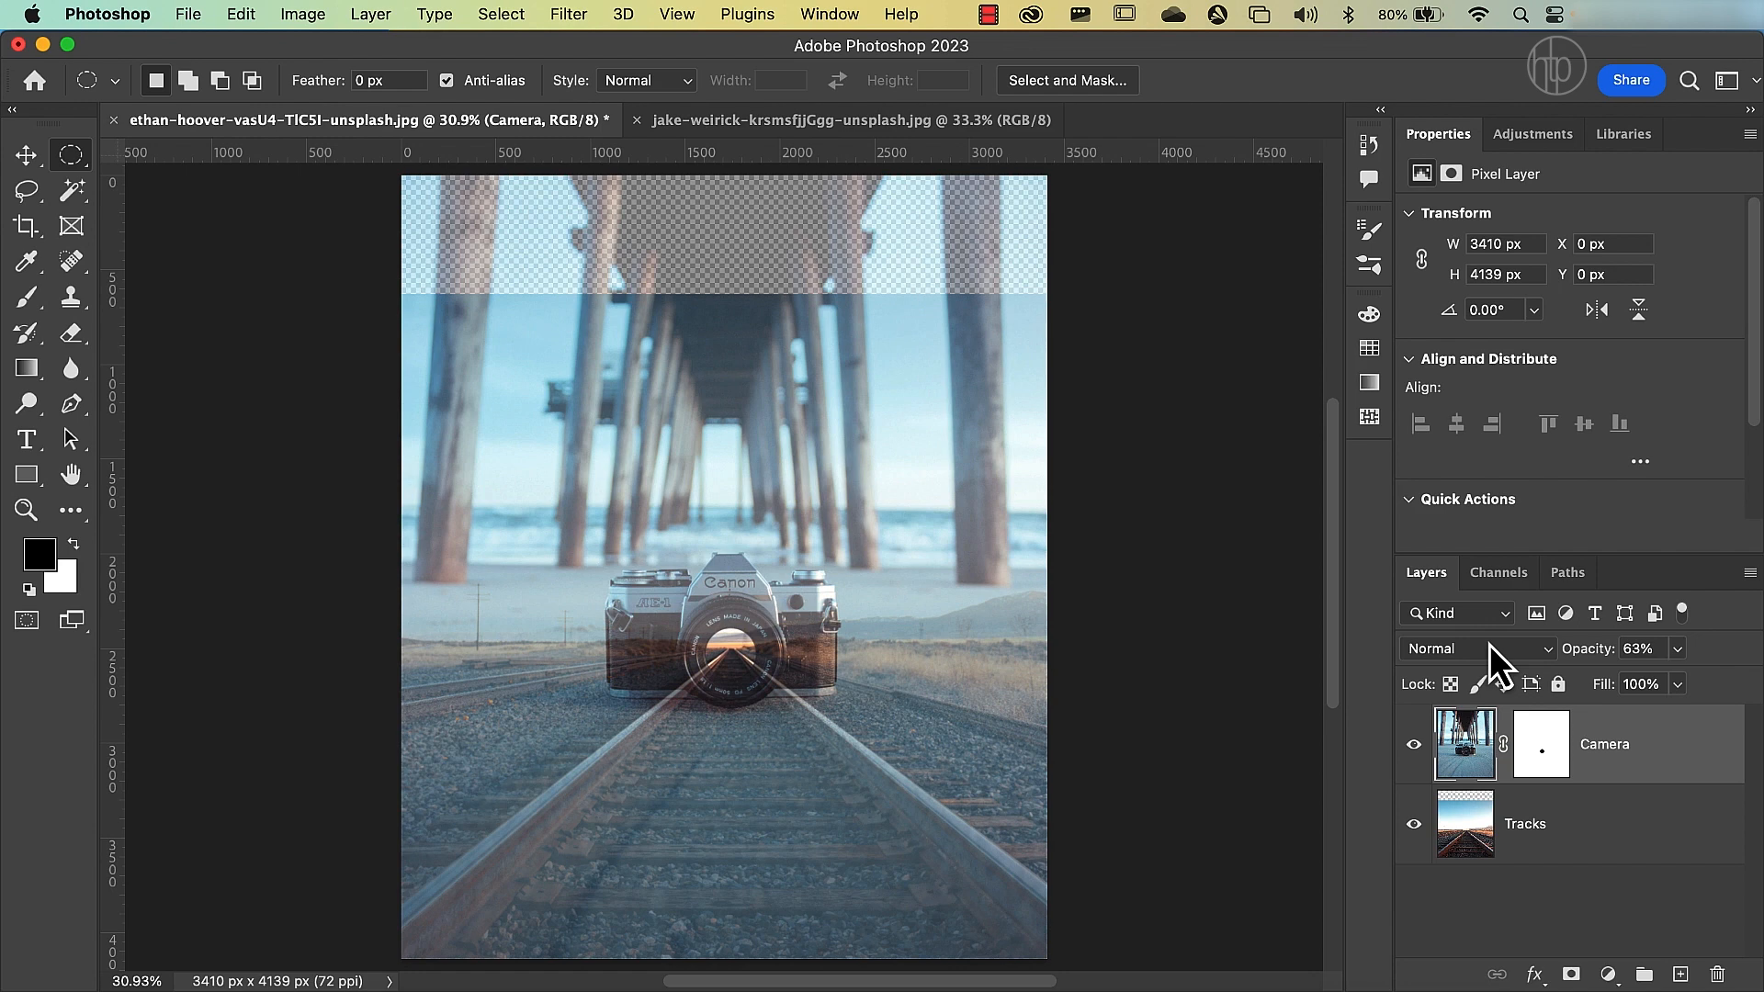
Start a Pen path at the left rail inside the lens and run it along the rail's outer edge to just outside the canvas.
left_click(72, 408)
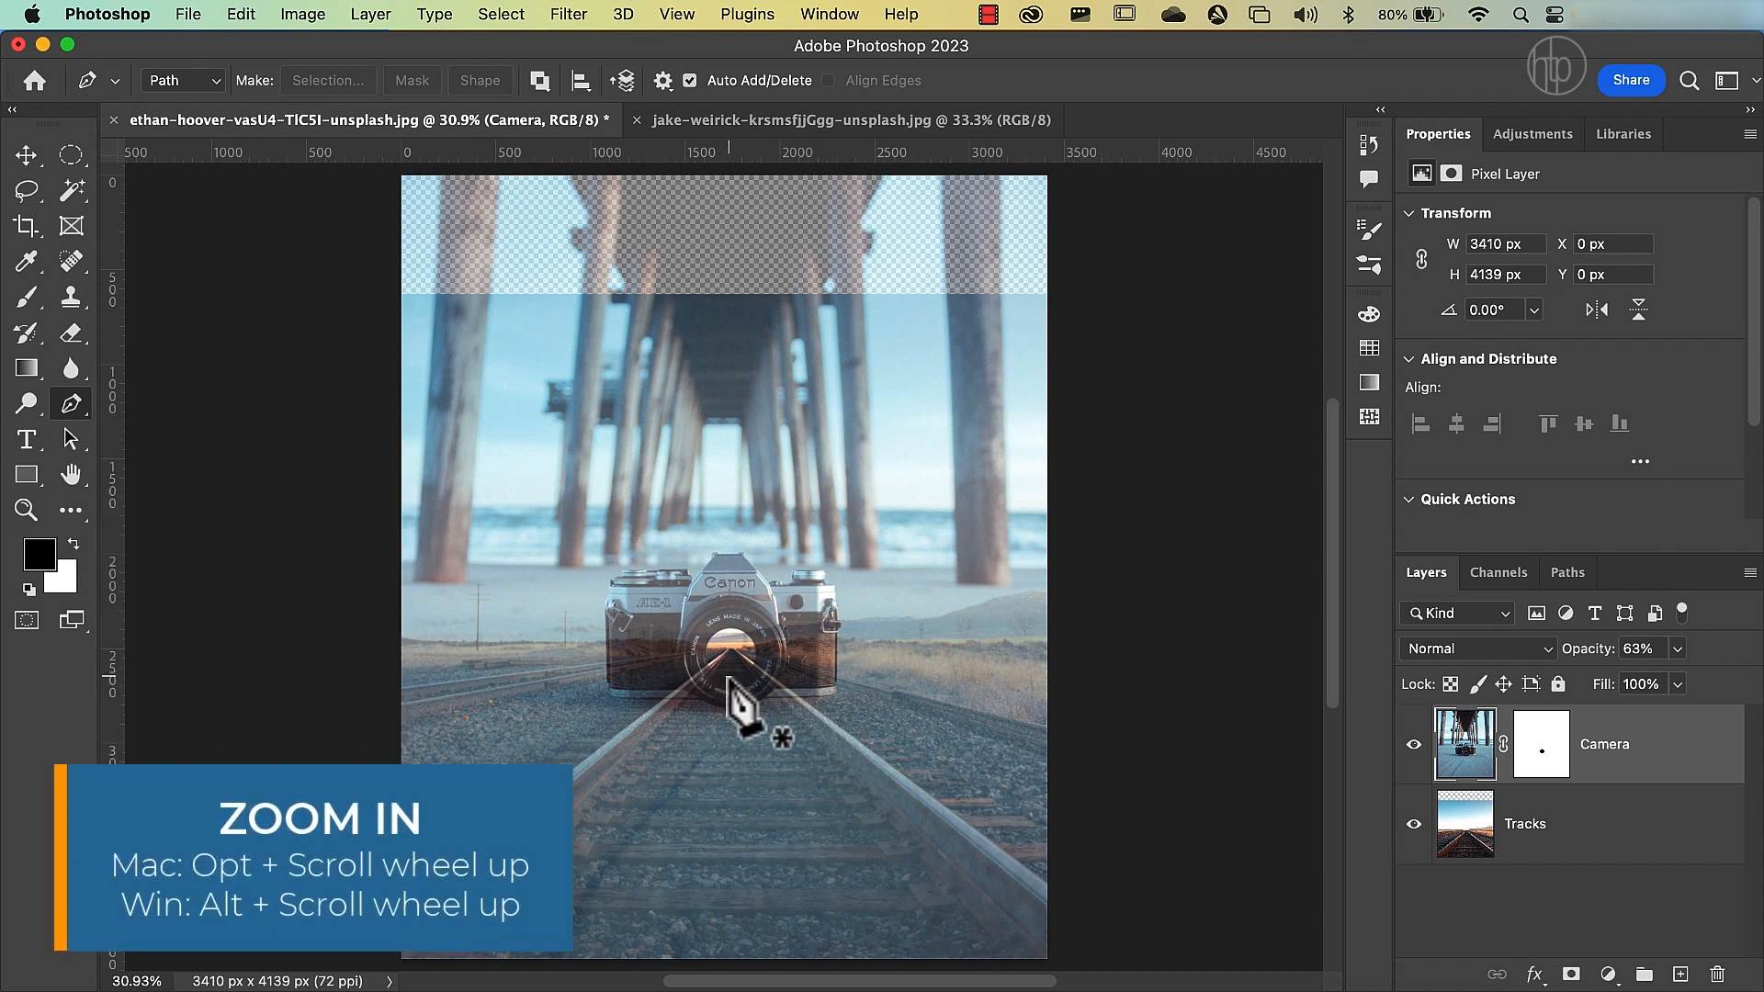
scroll(728, 679, "up", 5)
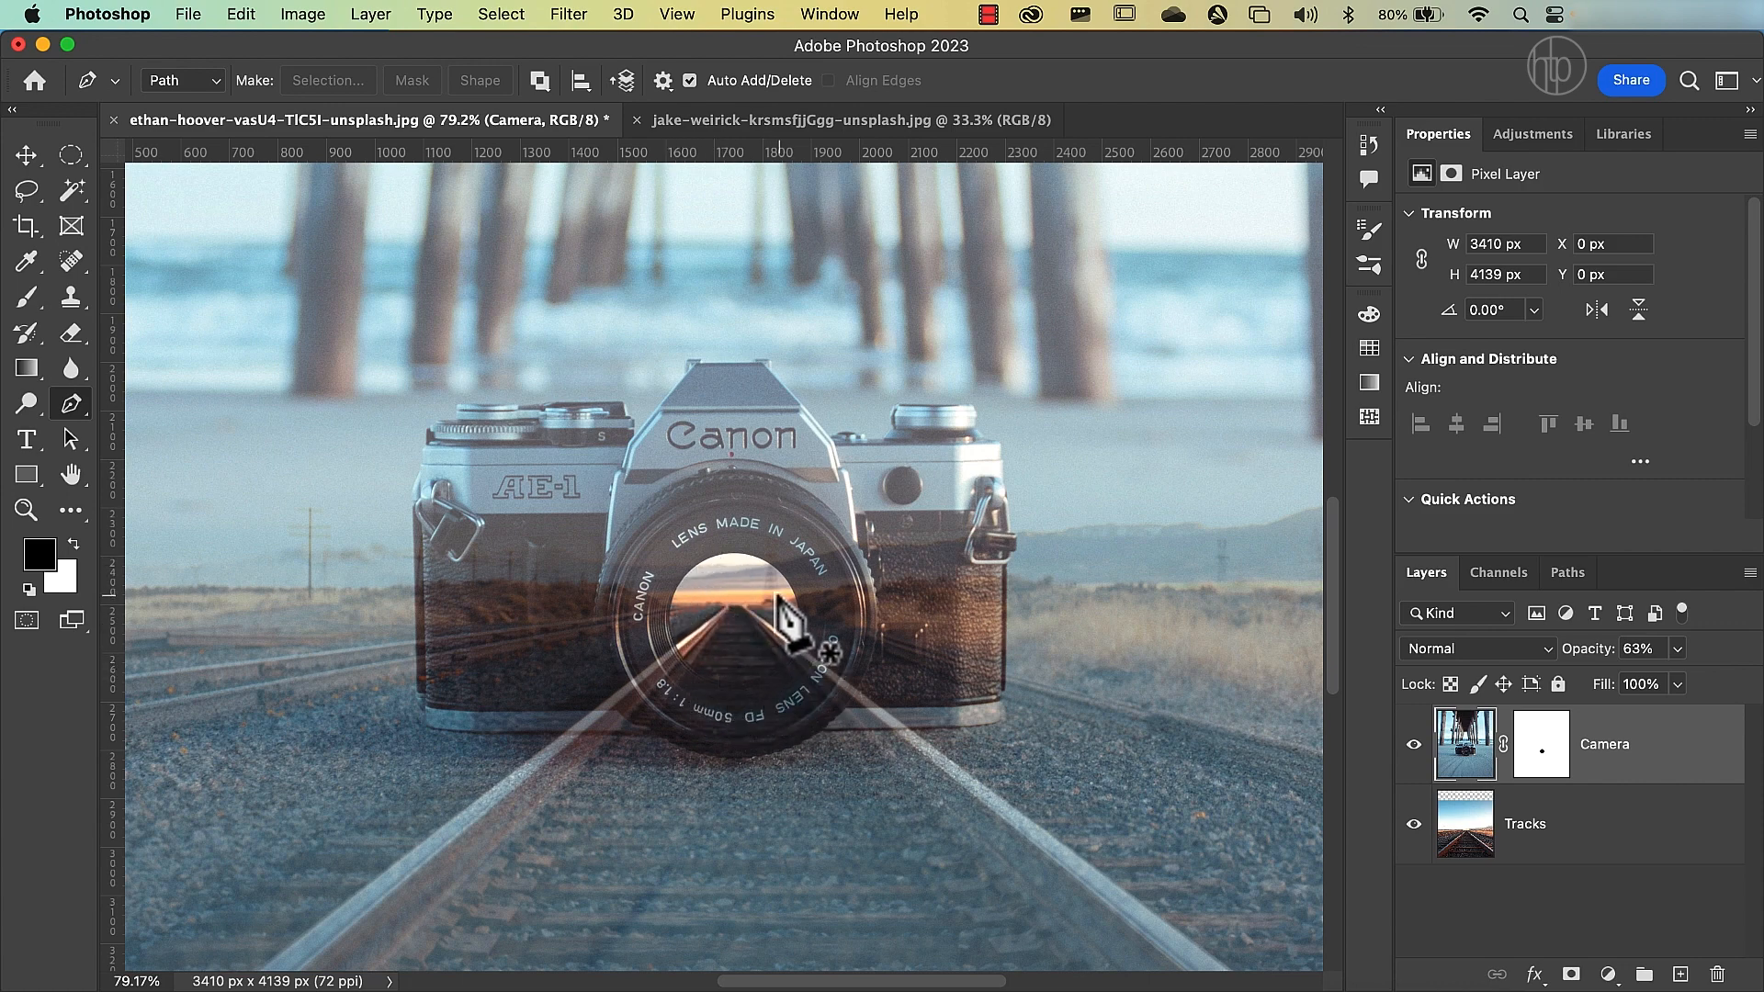
left_click(702, 624)
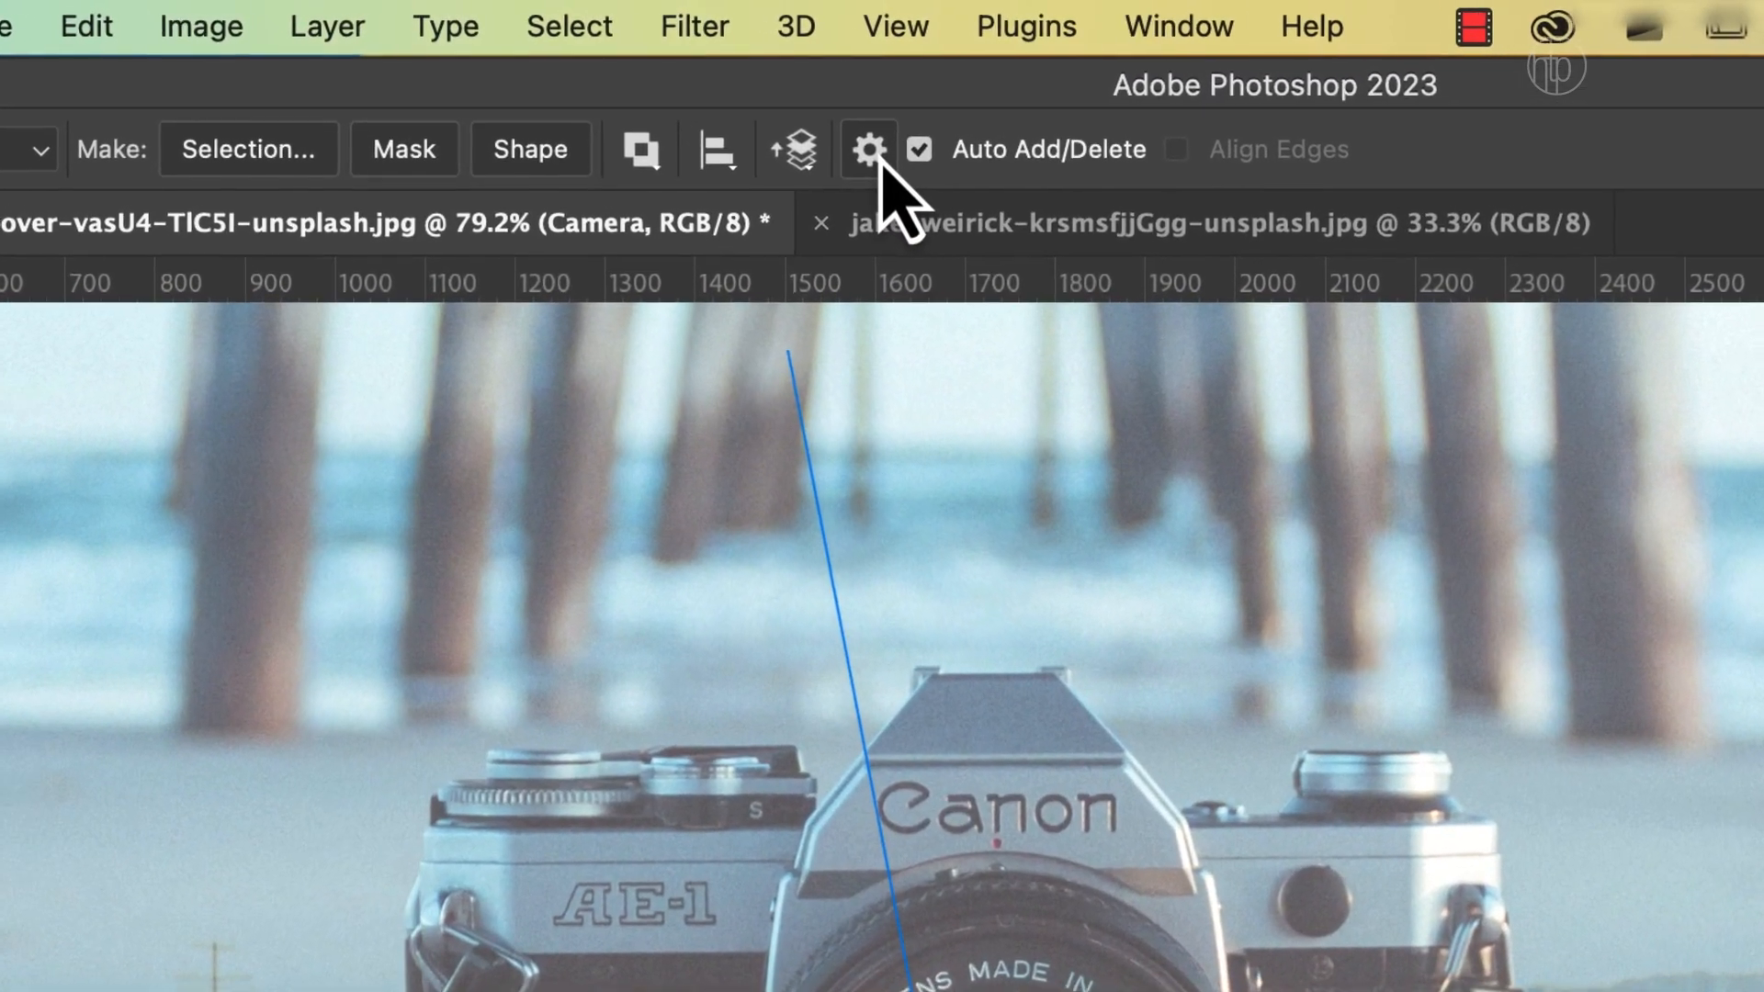
left_click(874, 153)
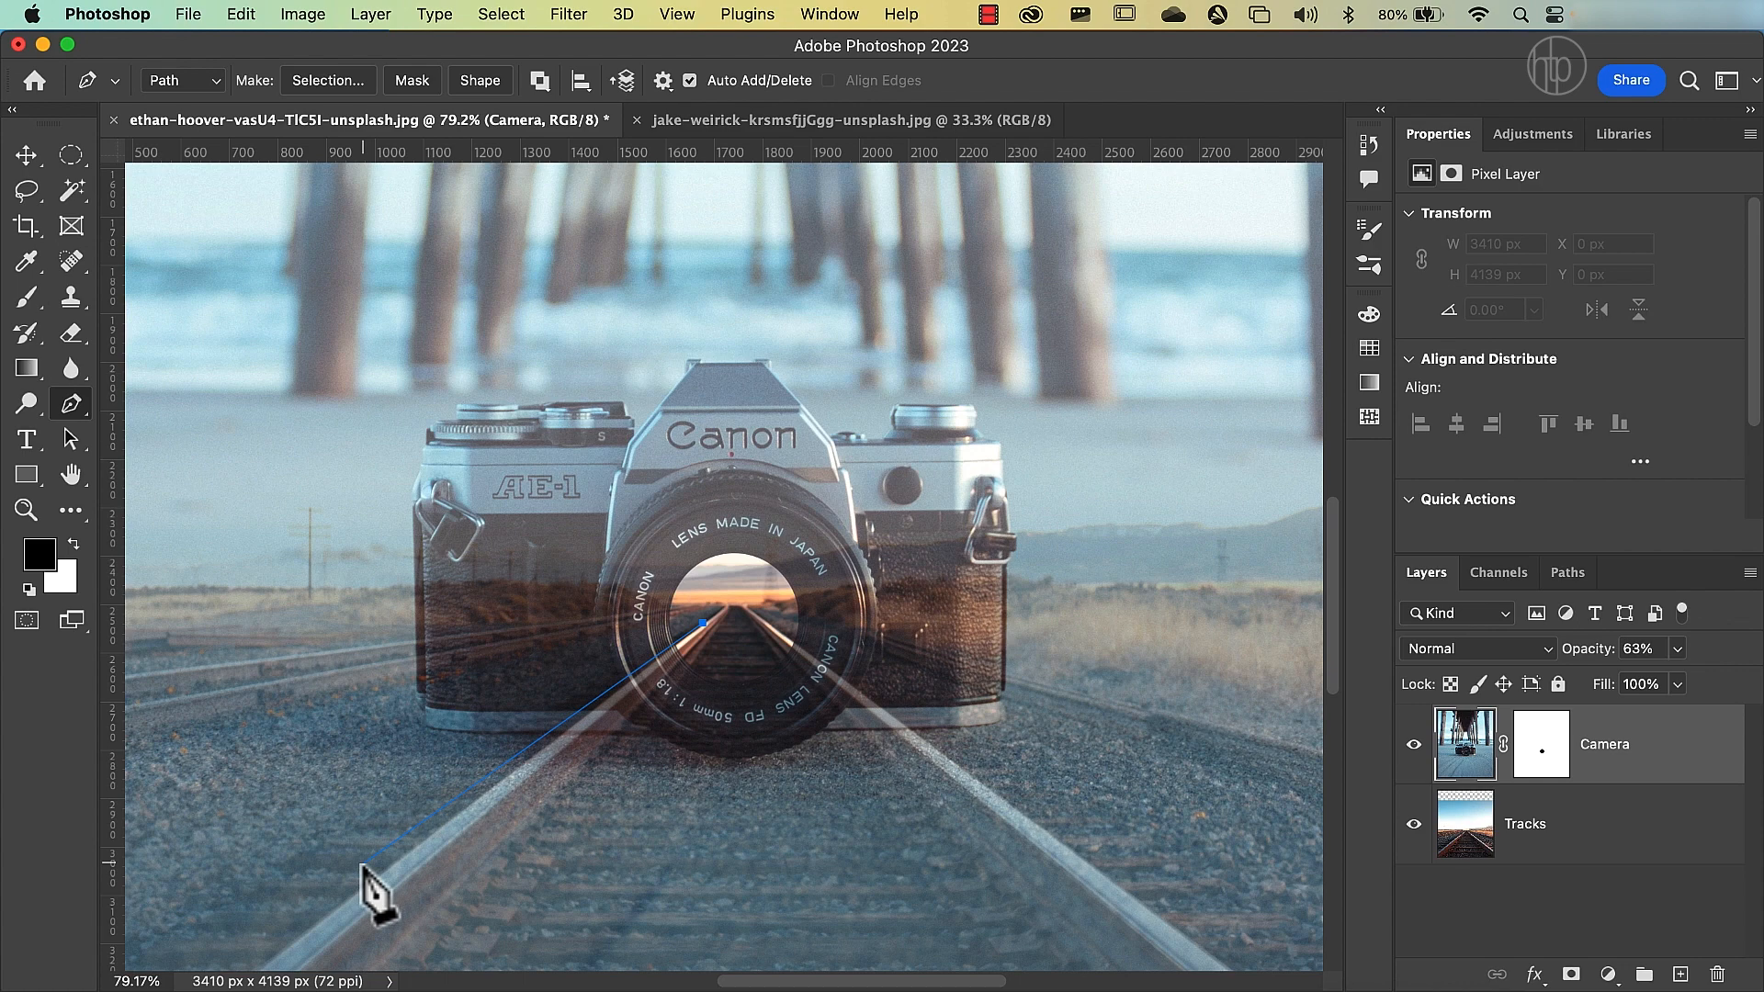
scroll(365, 868, "down", 5)
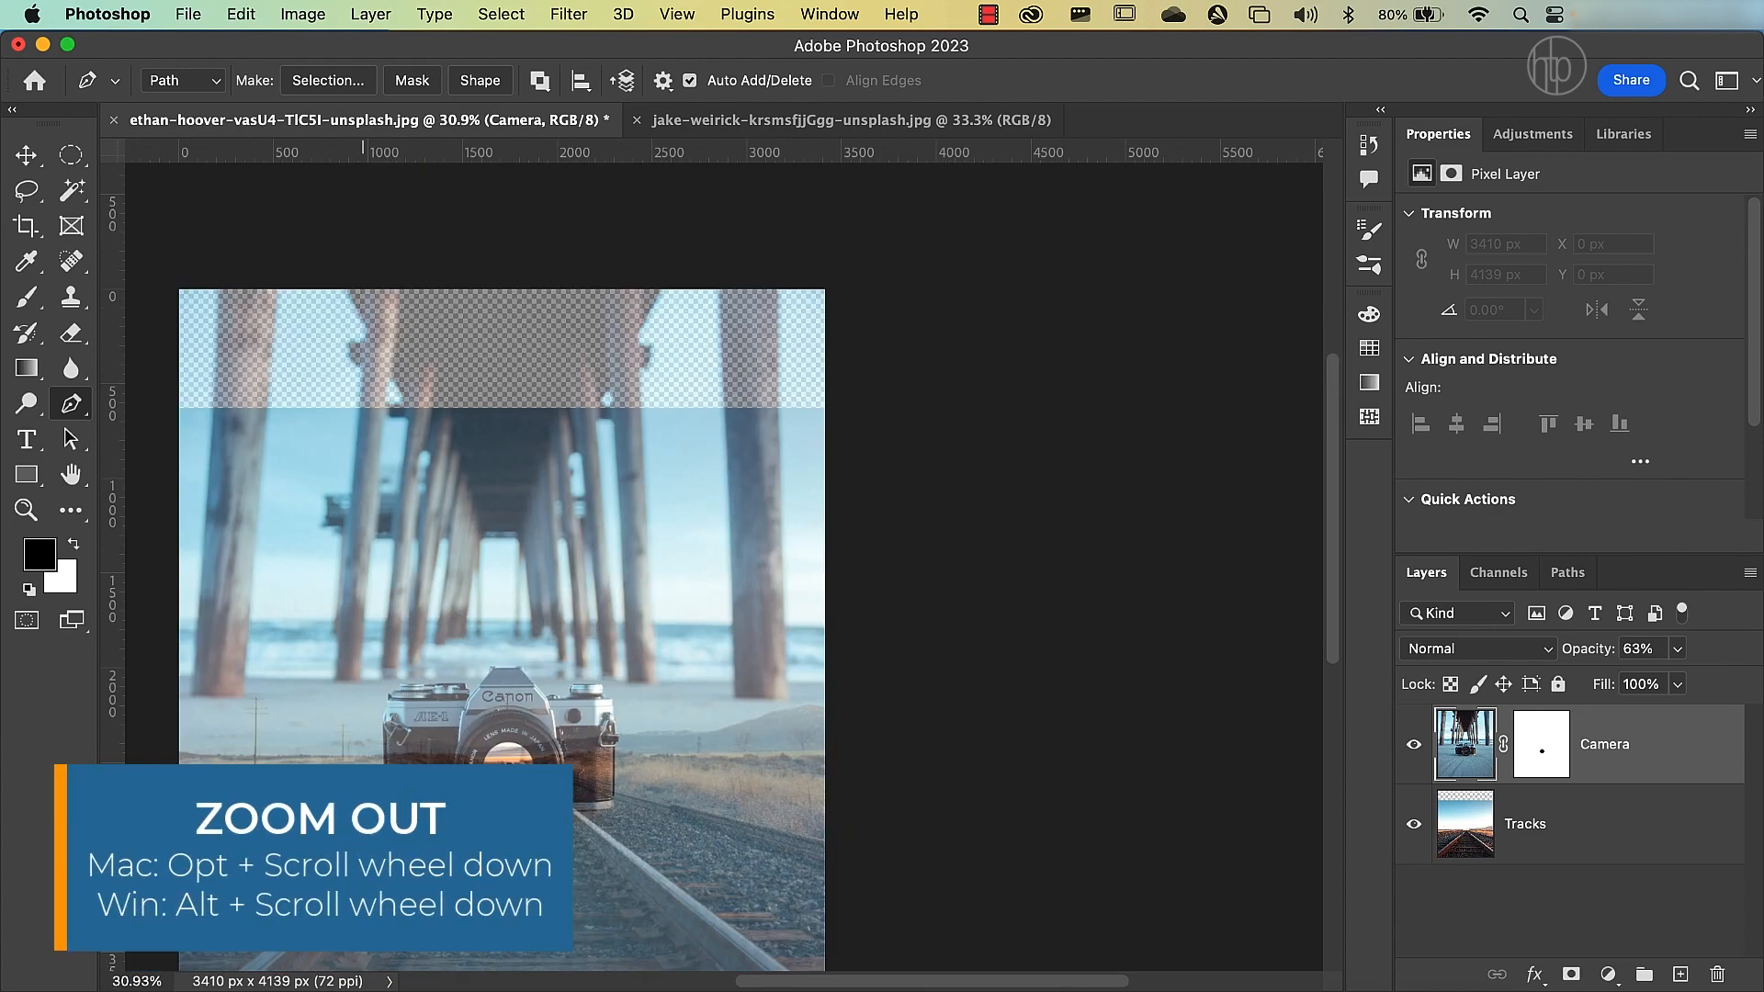
left_click_drag(366, 874, 533, 706)
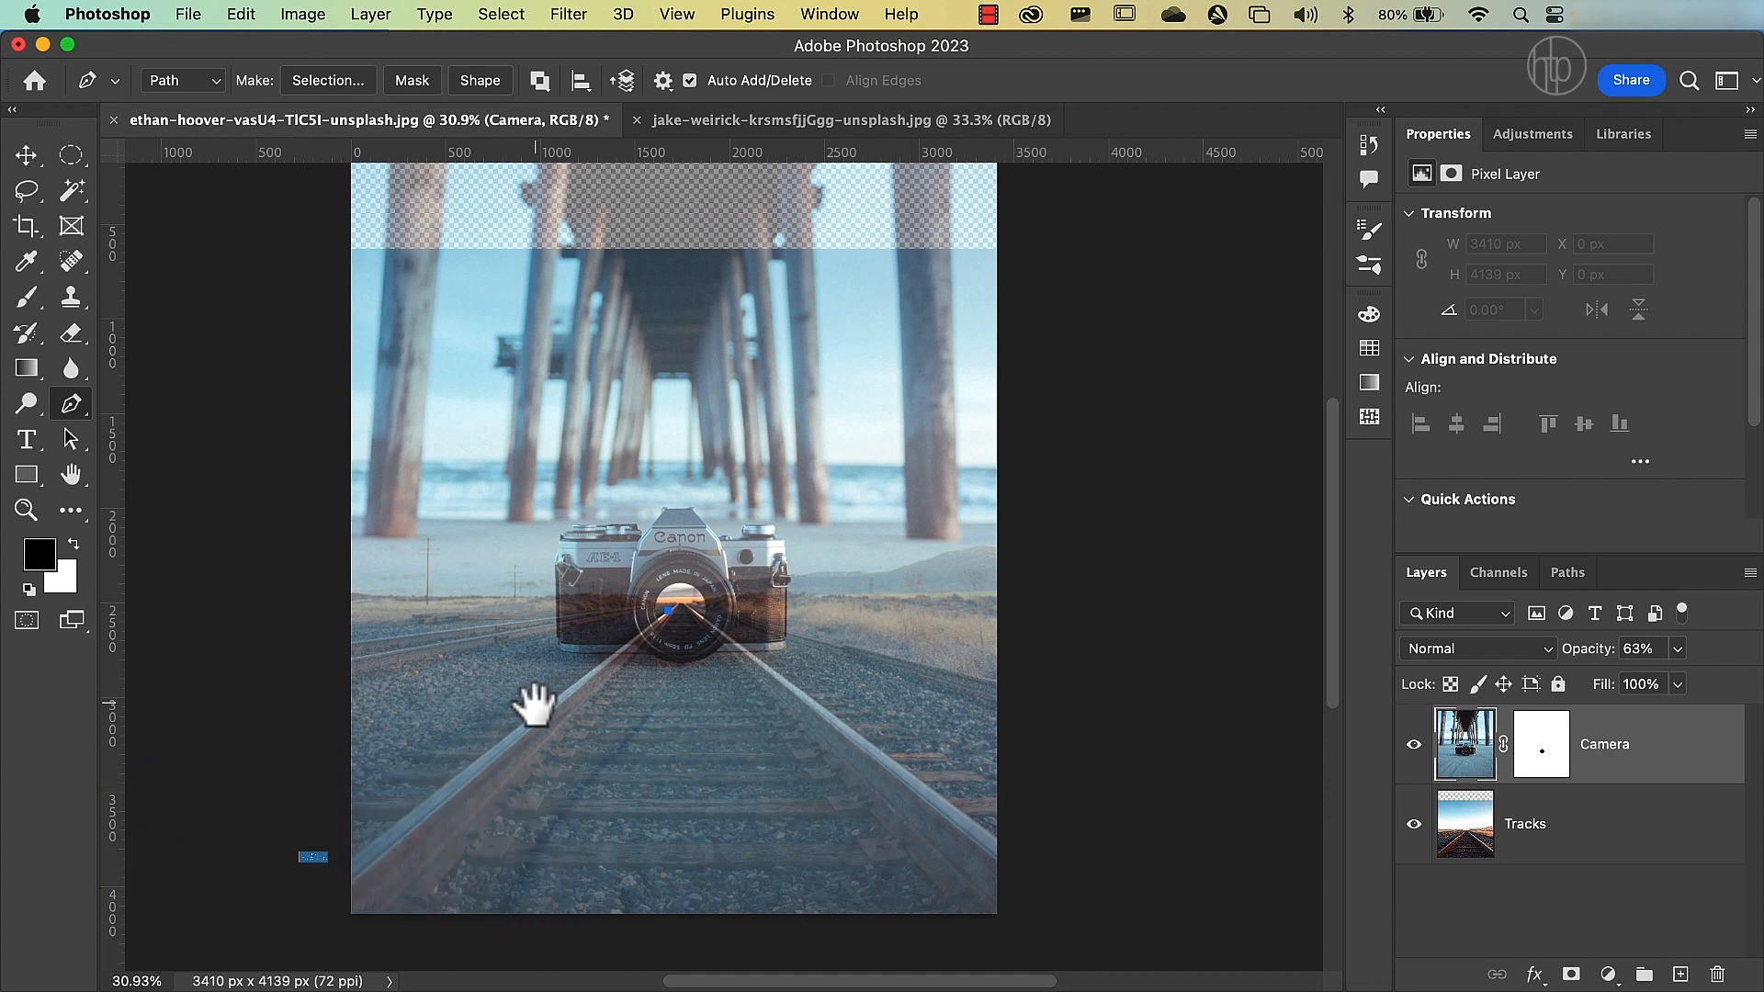
left_click(338, 865)
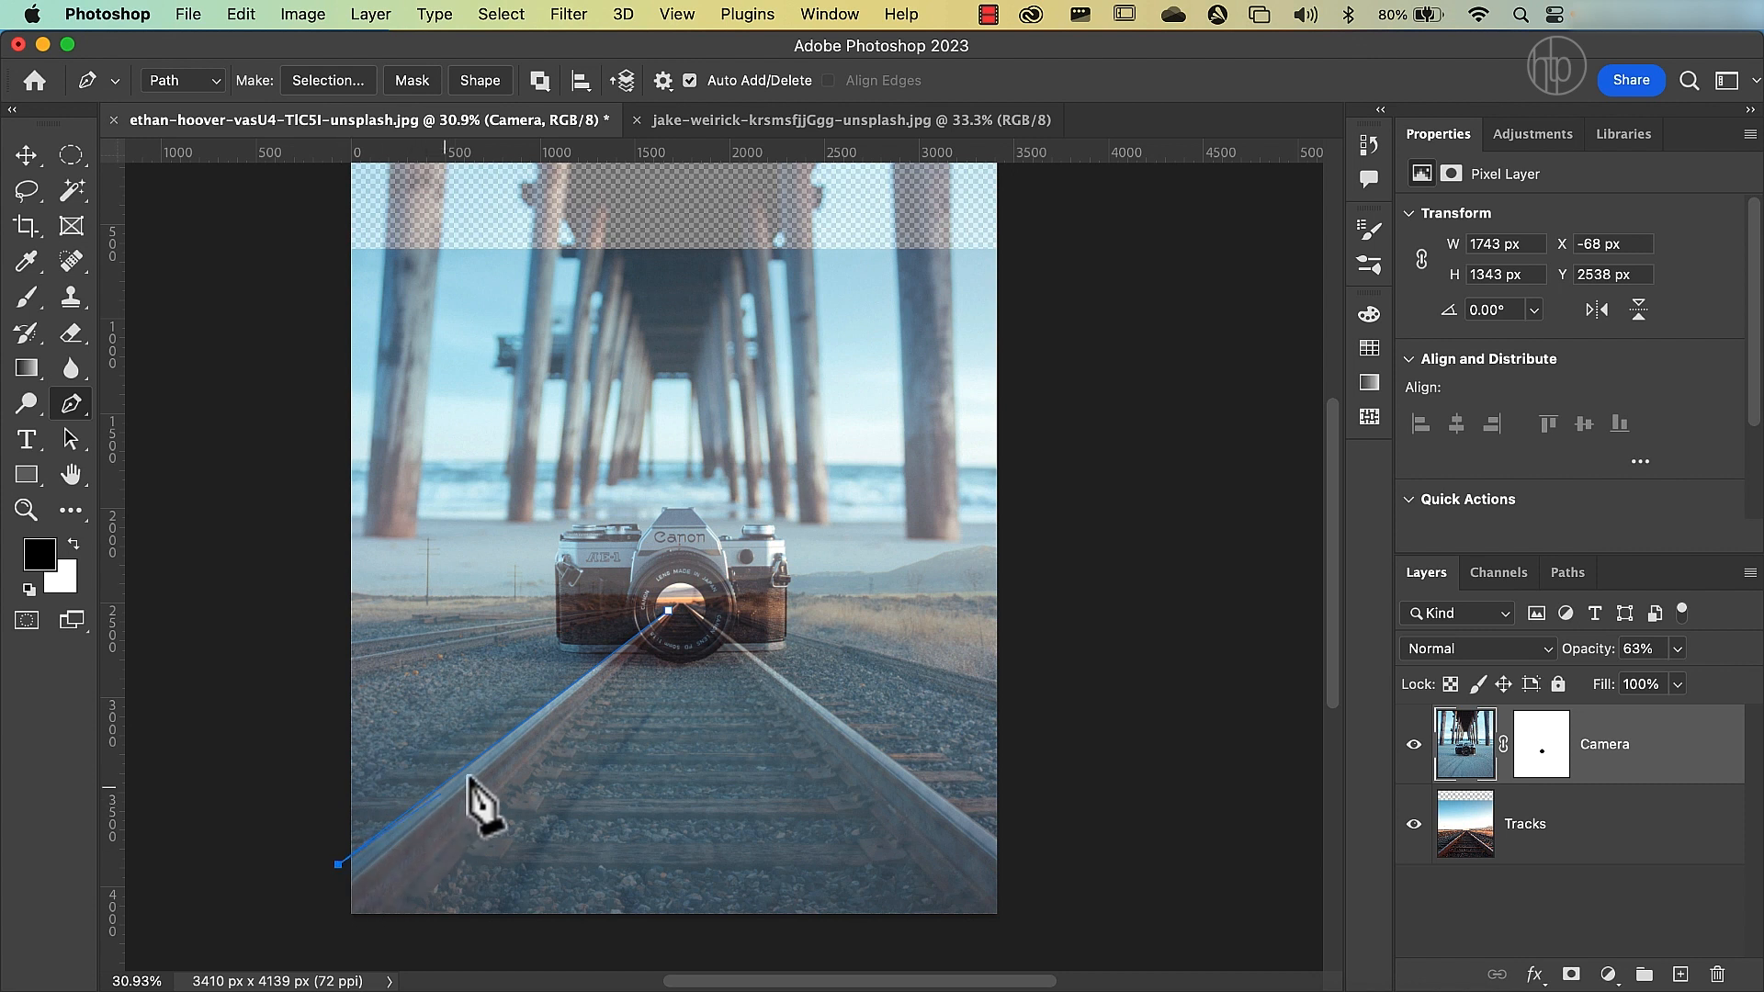
Continue the path below the canvas and up the right rail's outer edge into the lens, closing it at its starting point.
left_click(337, 931)
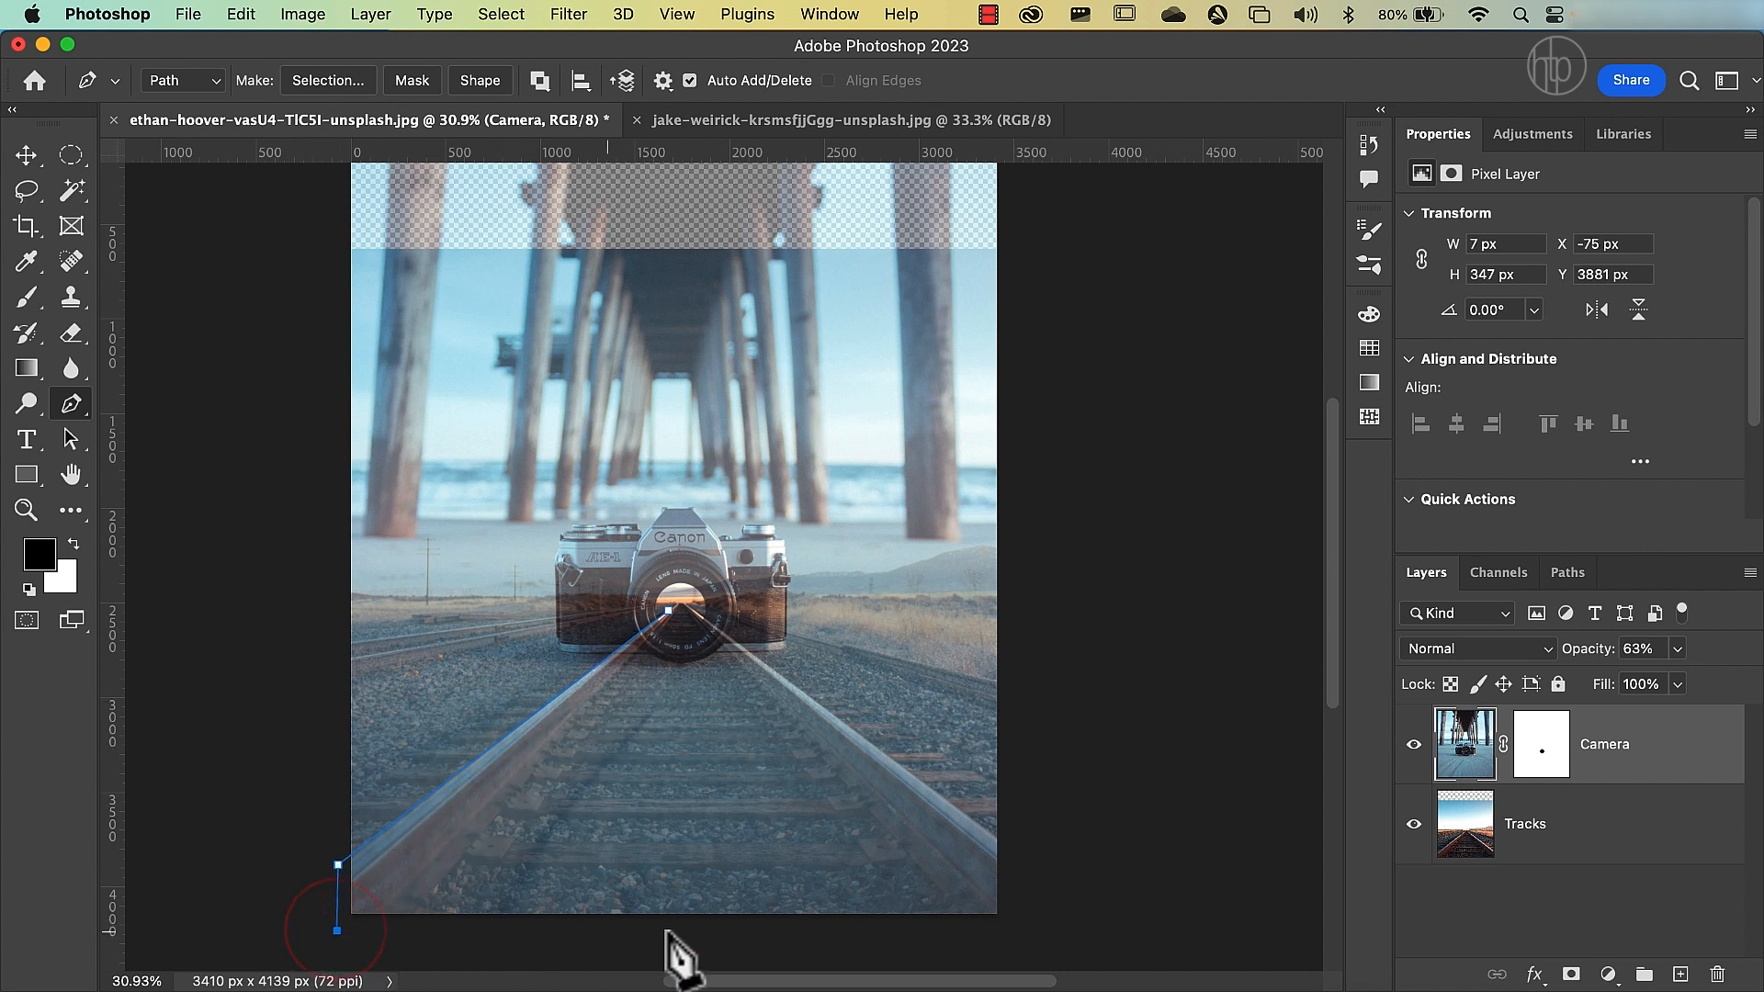
left_click(1046, 931)
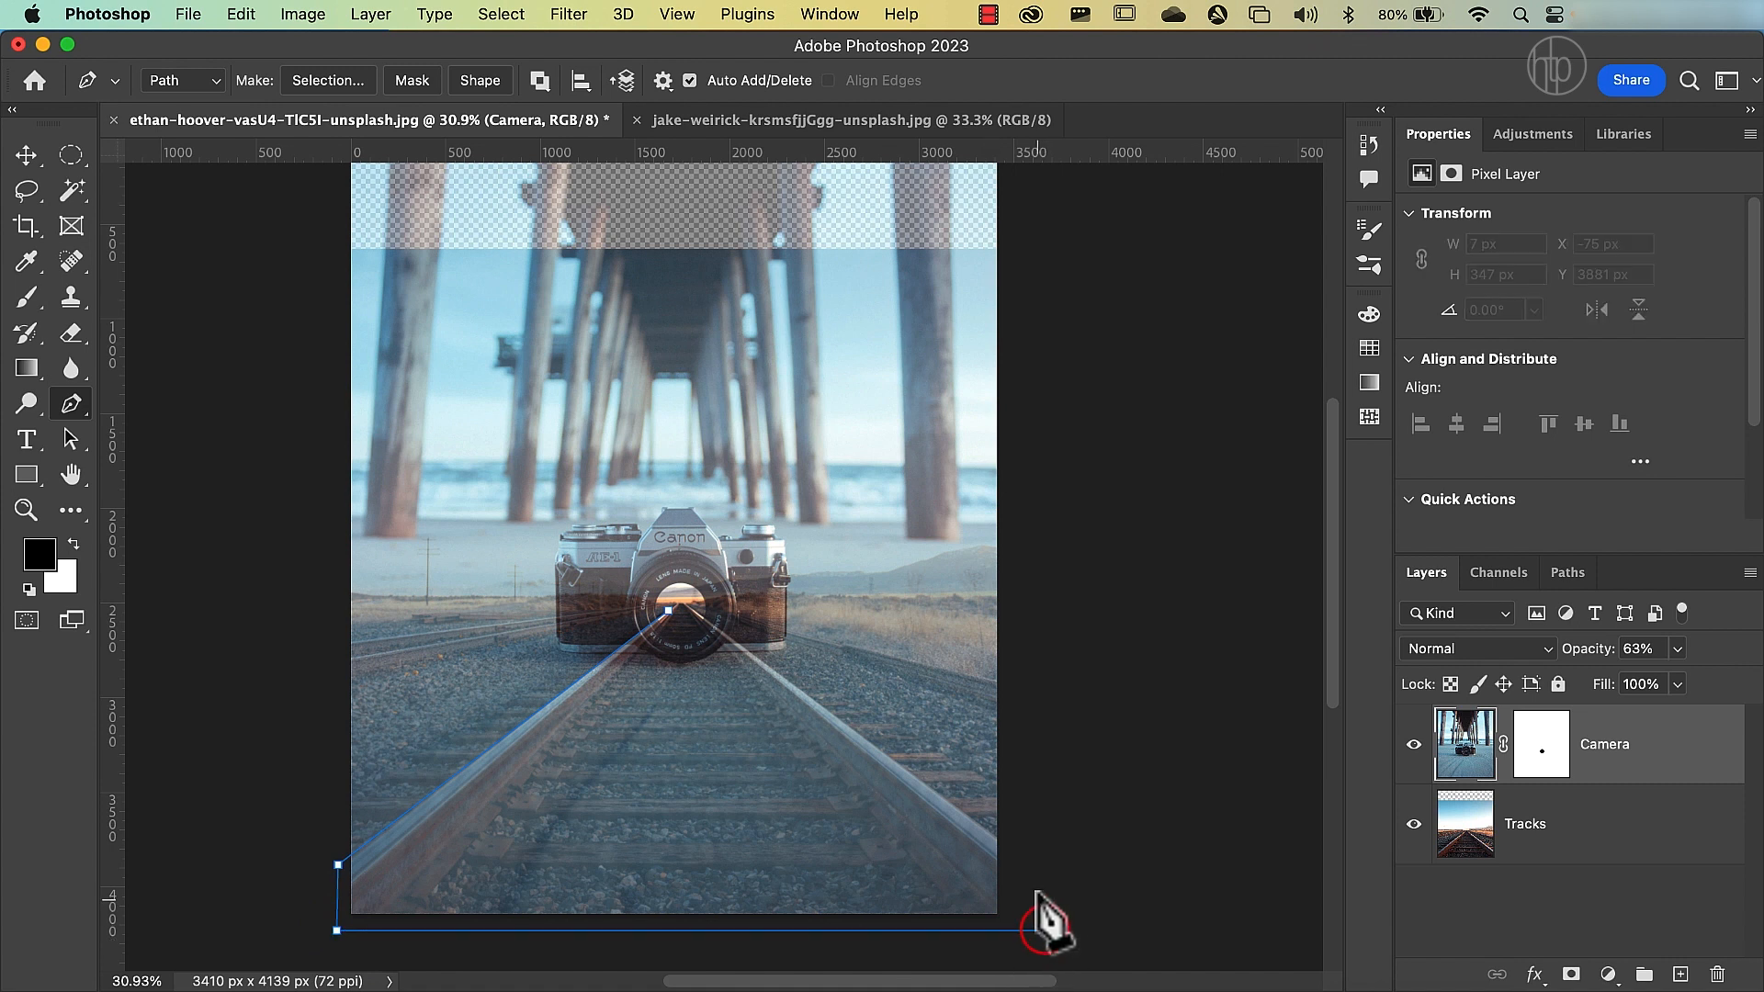
left_click(1011, 842)
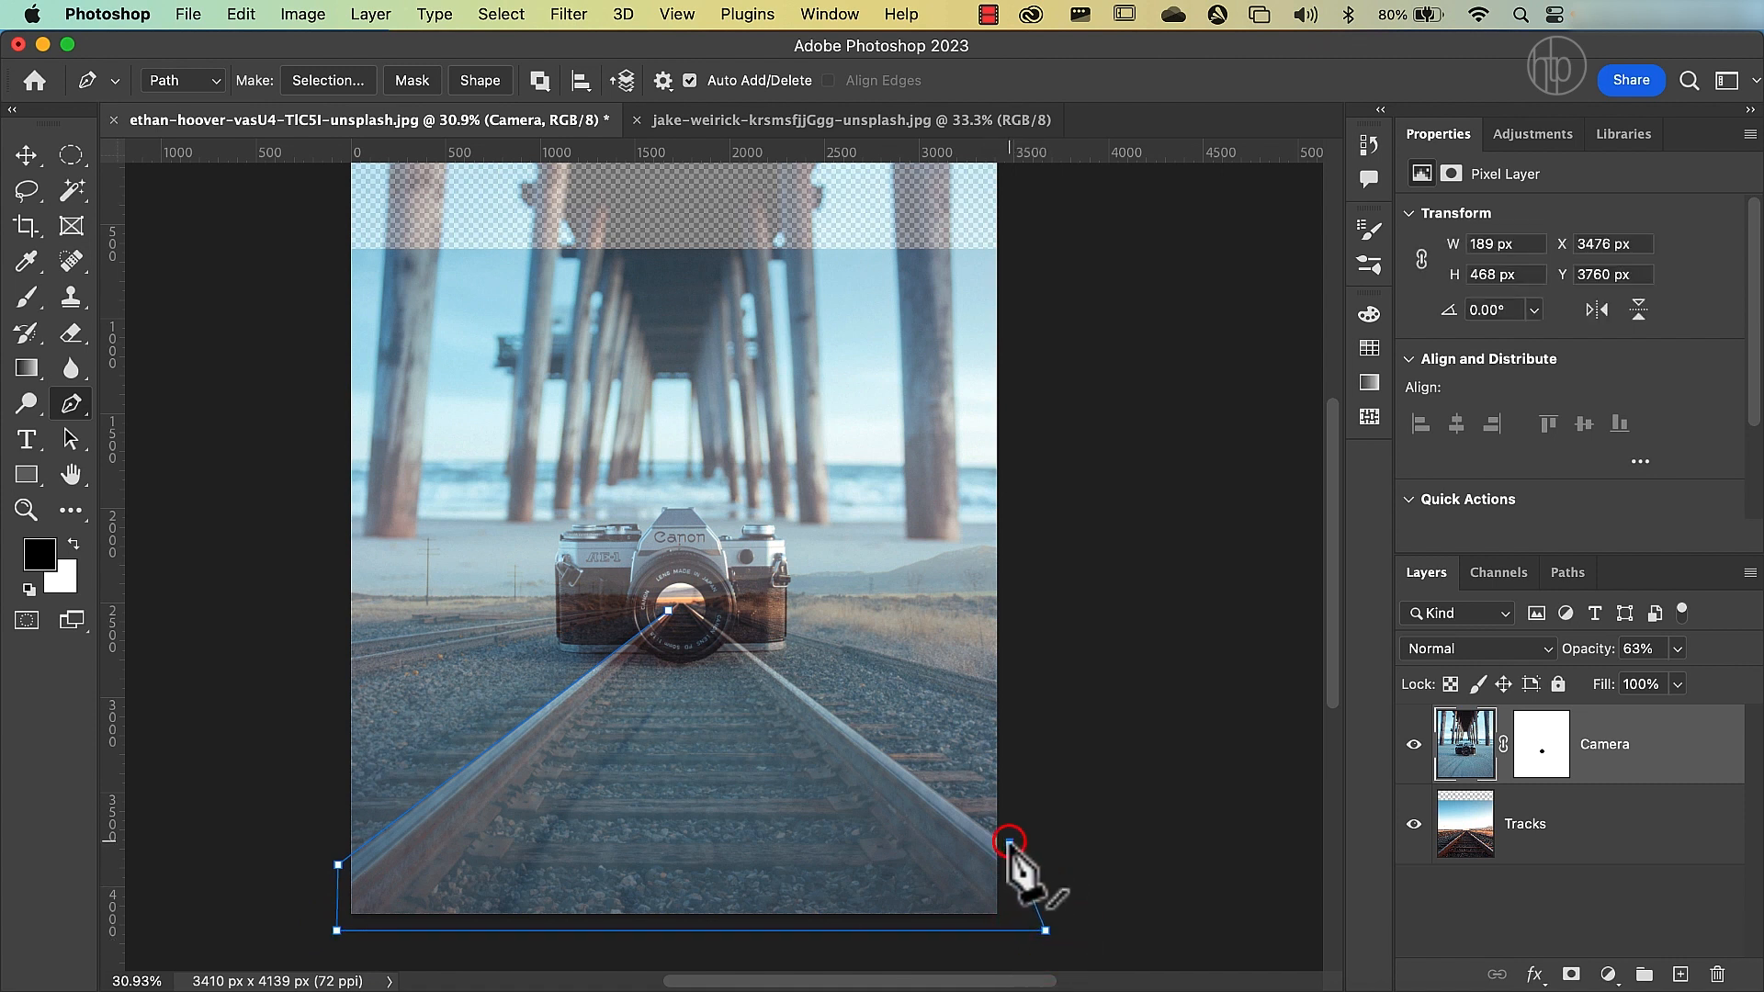
left_click(668, 610)
left_click(692, 608)
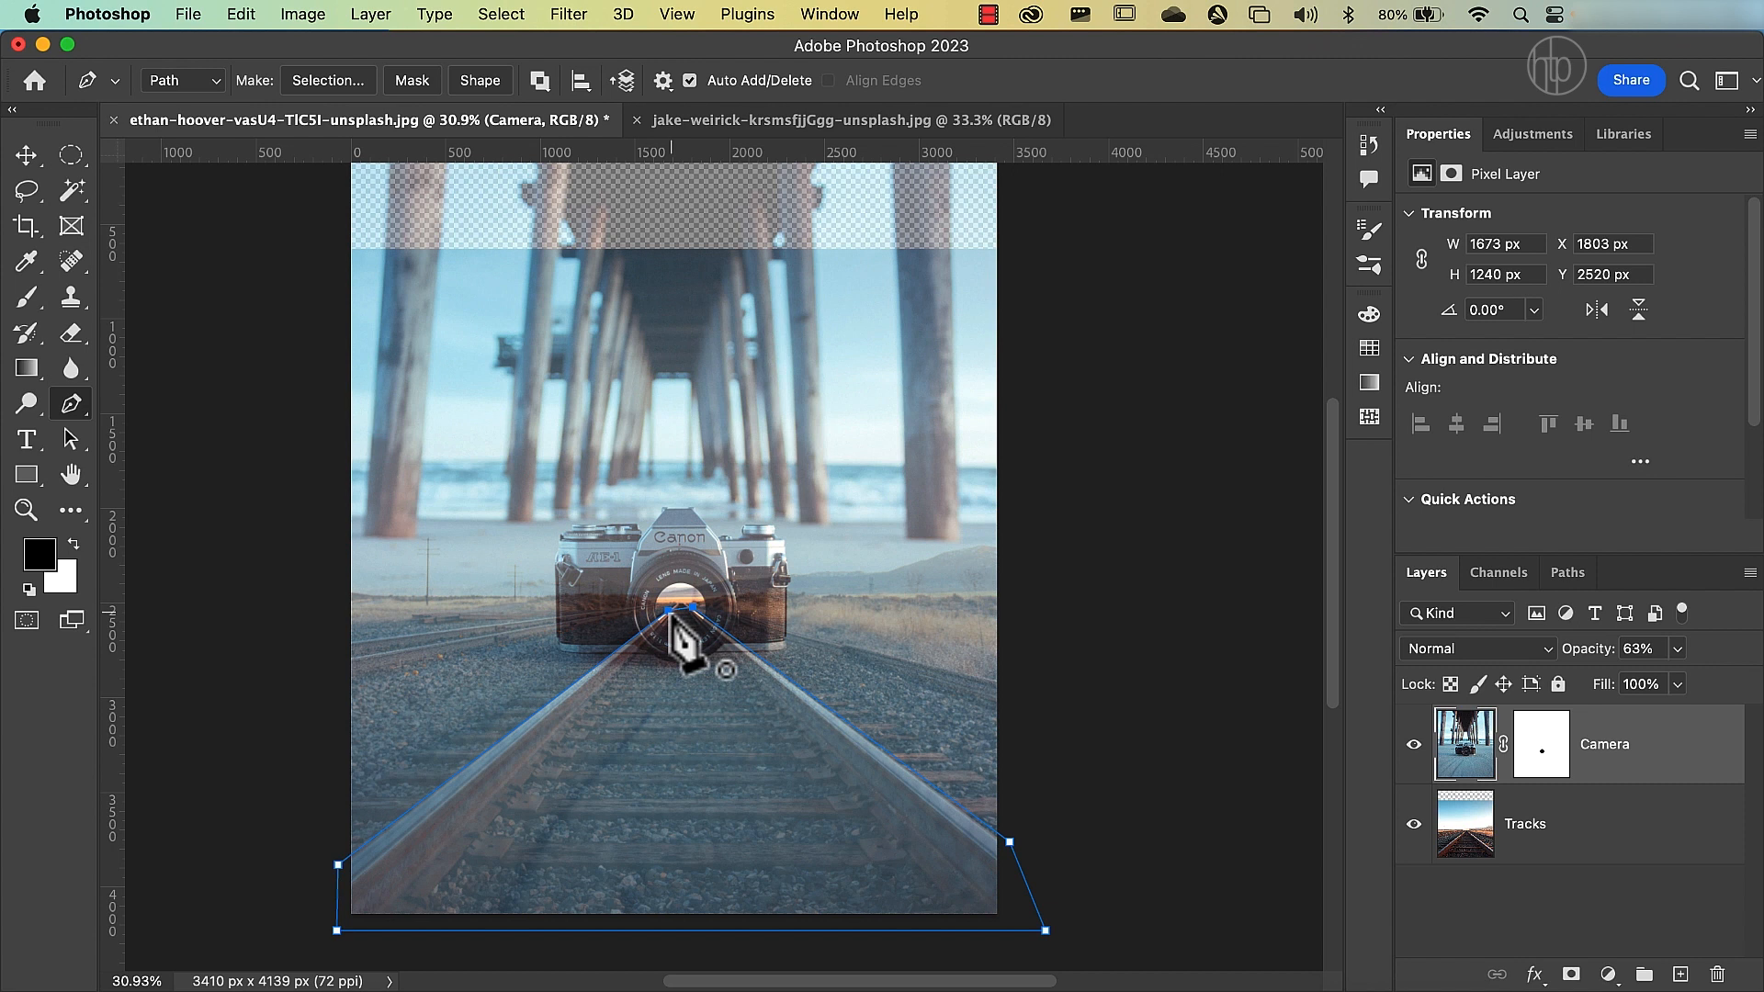
left_click(668, 611)
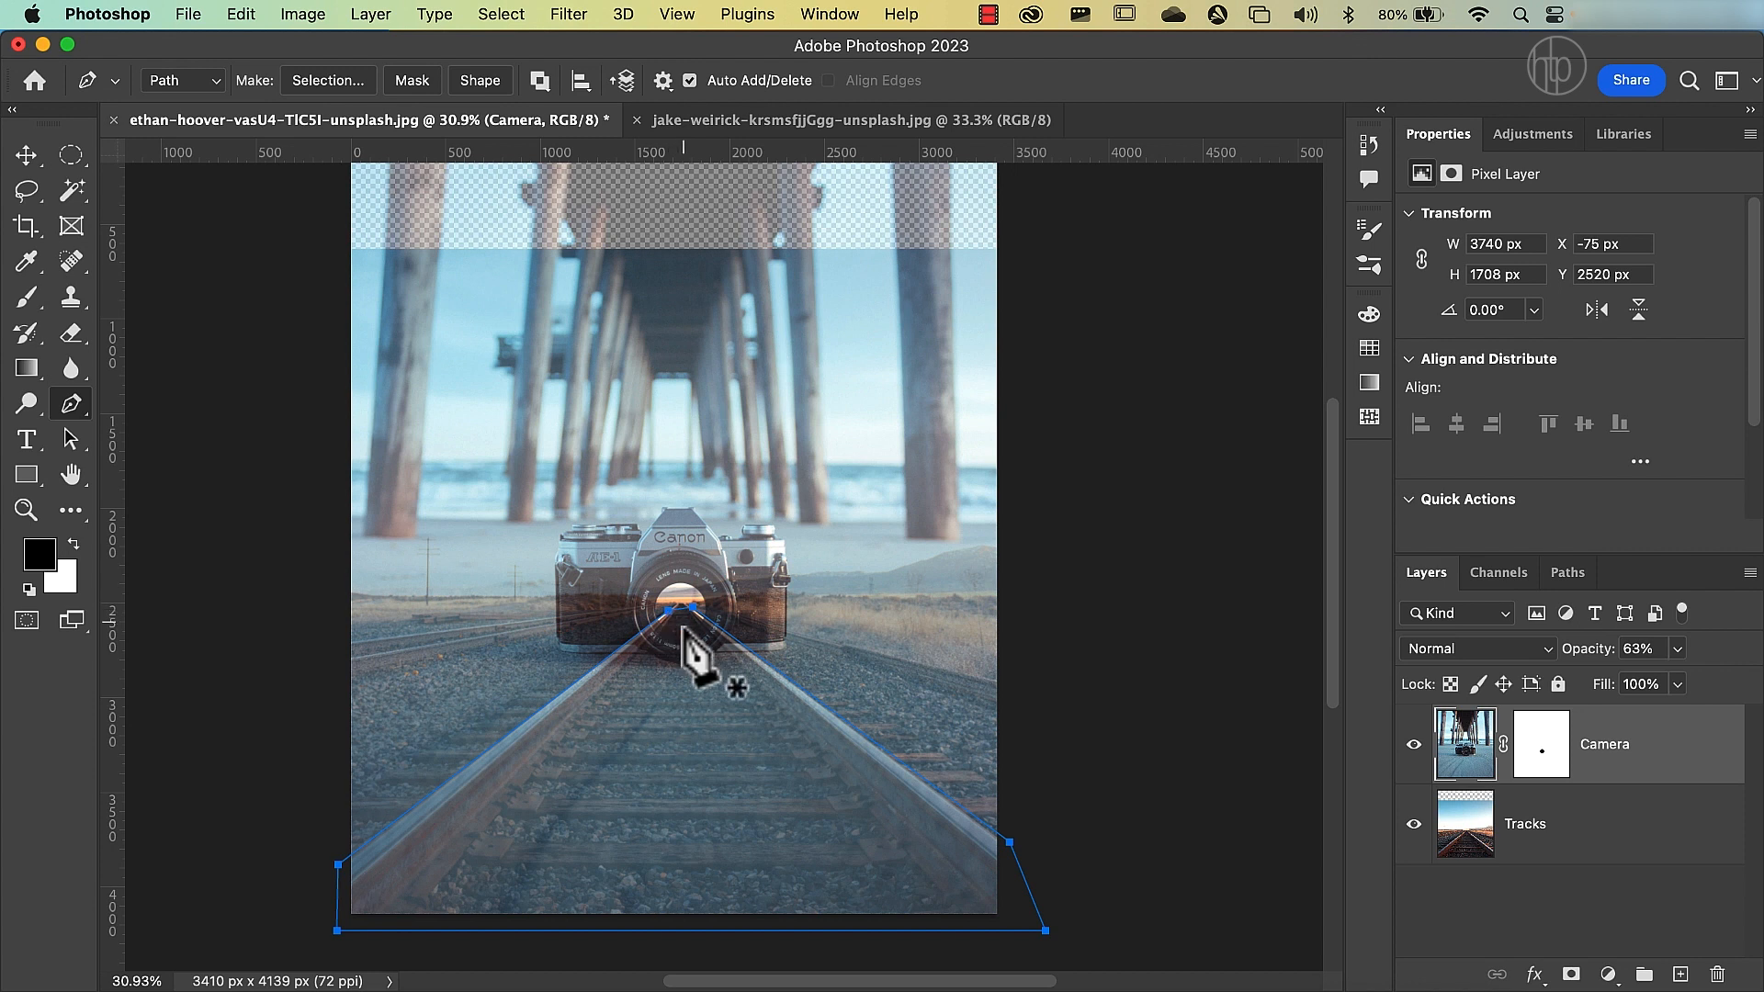
Convert the closed path around the tracks into a new anti-aliased selection with a feather radius of 2 pixels.
right_click(686, 630)
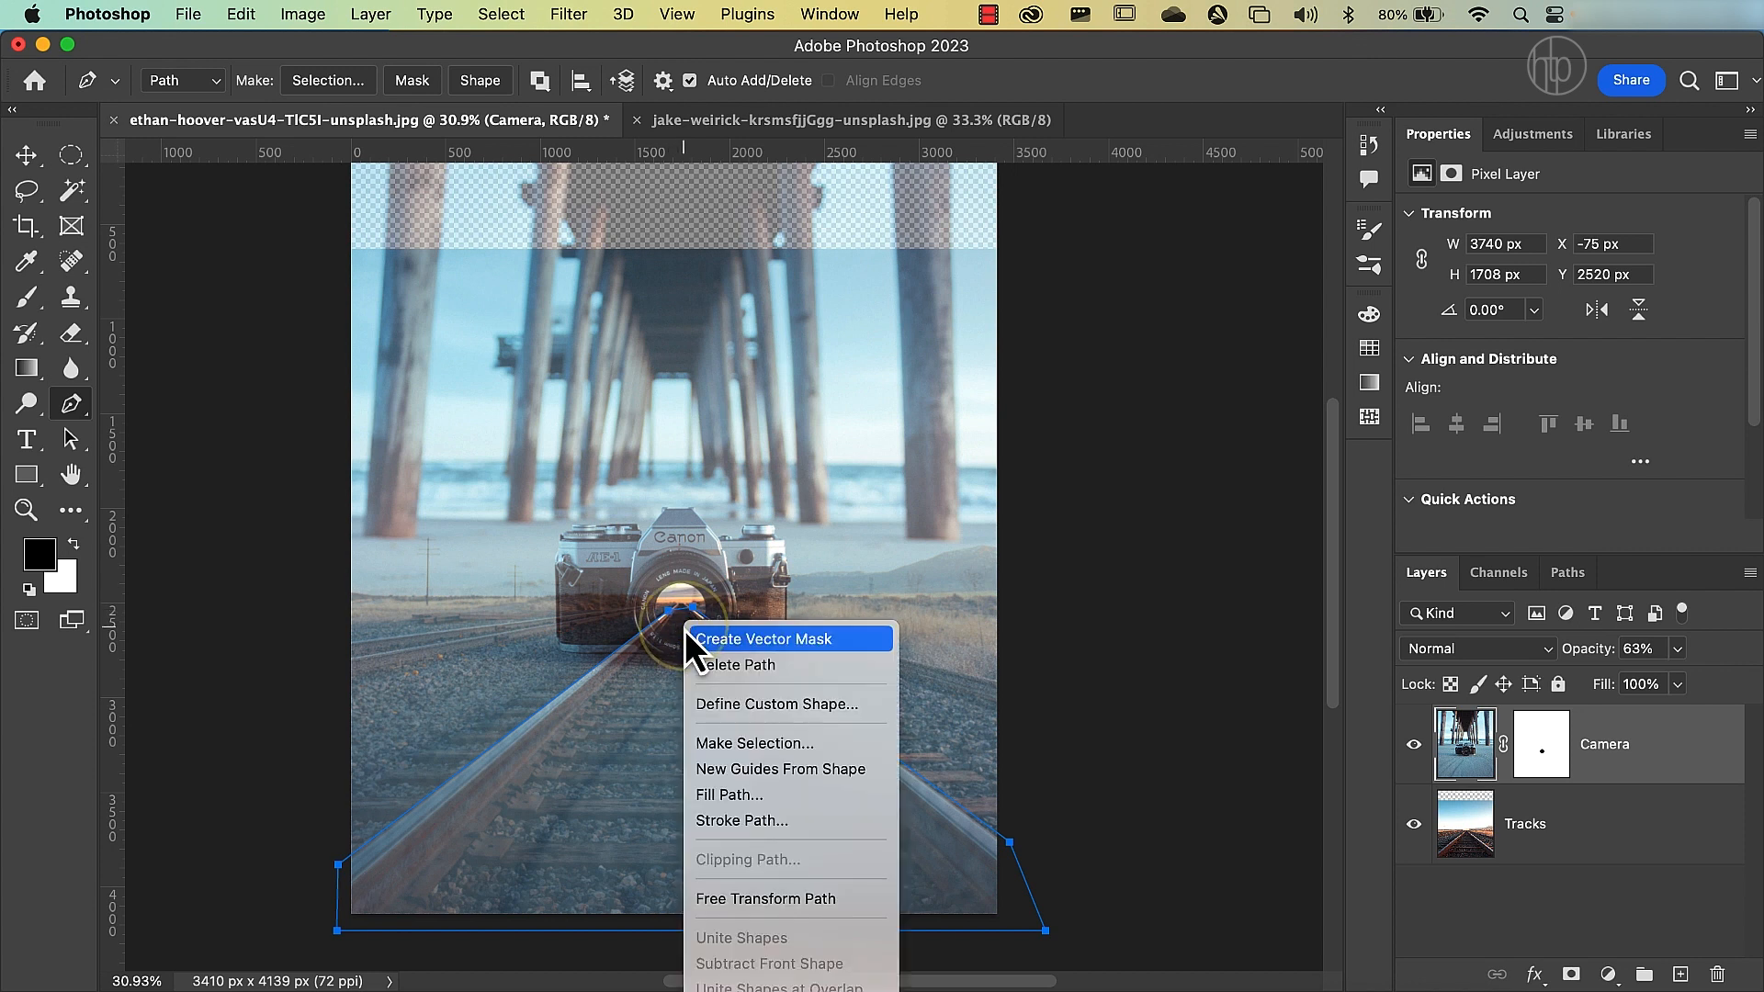
left_click(737, 744)
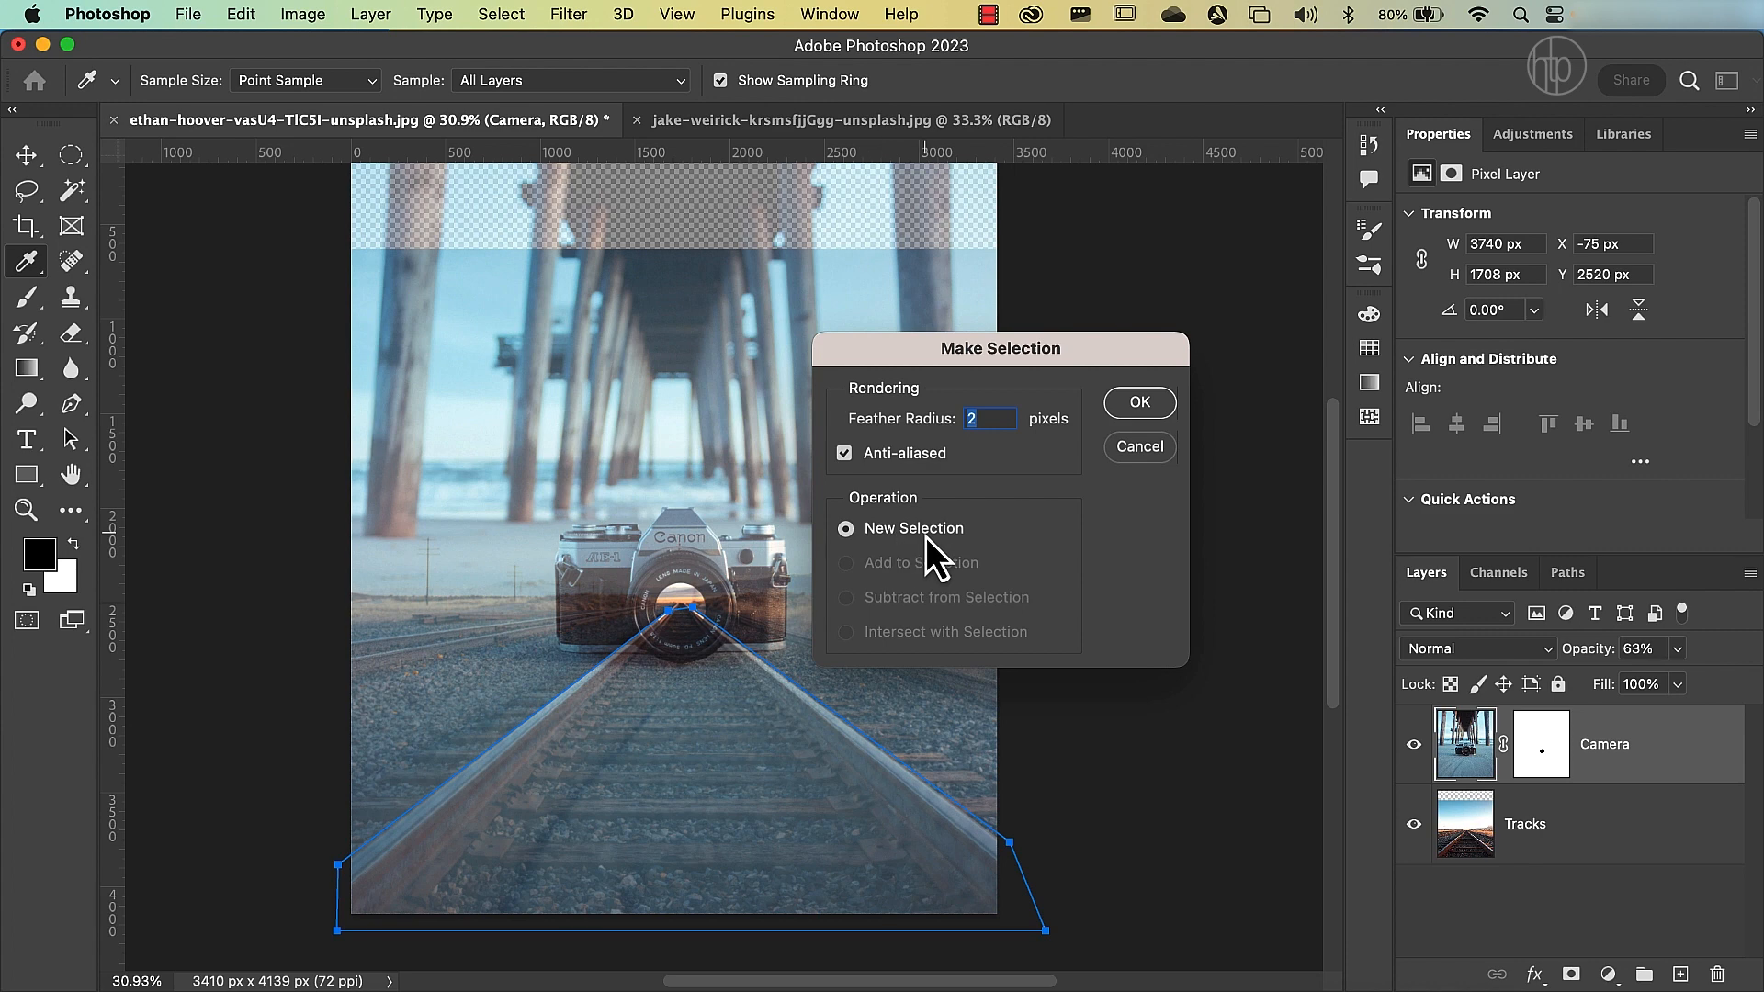
left_click(1140, 402)
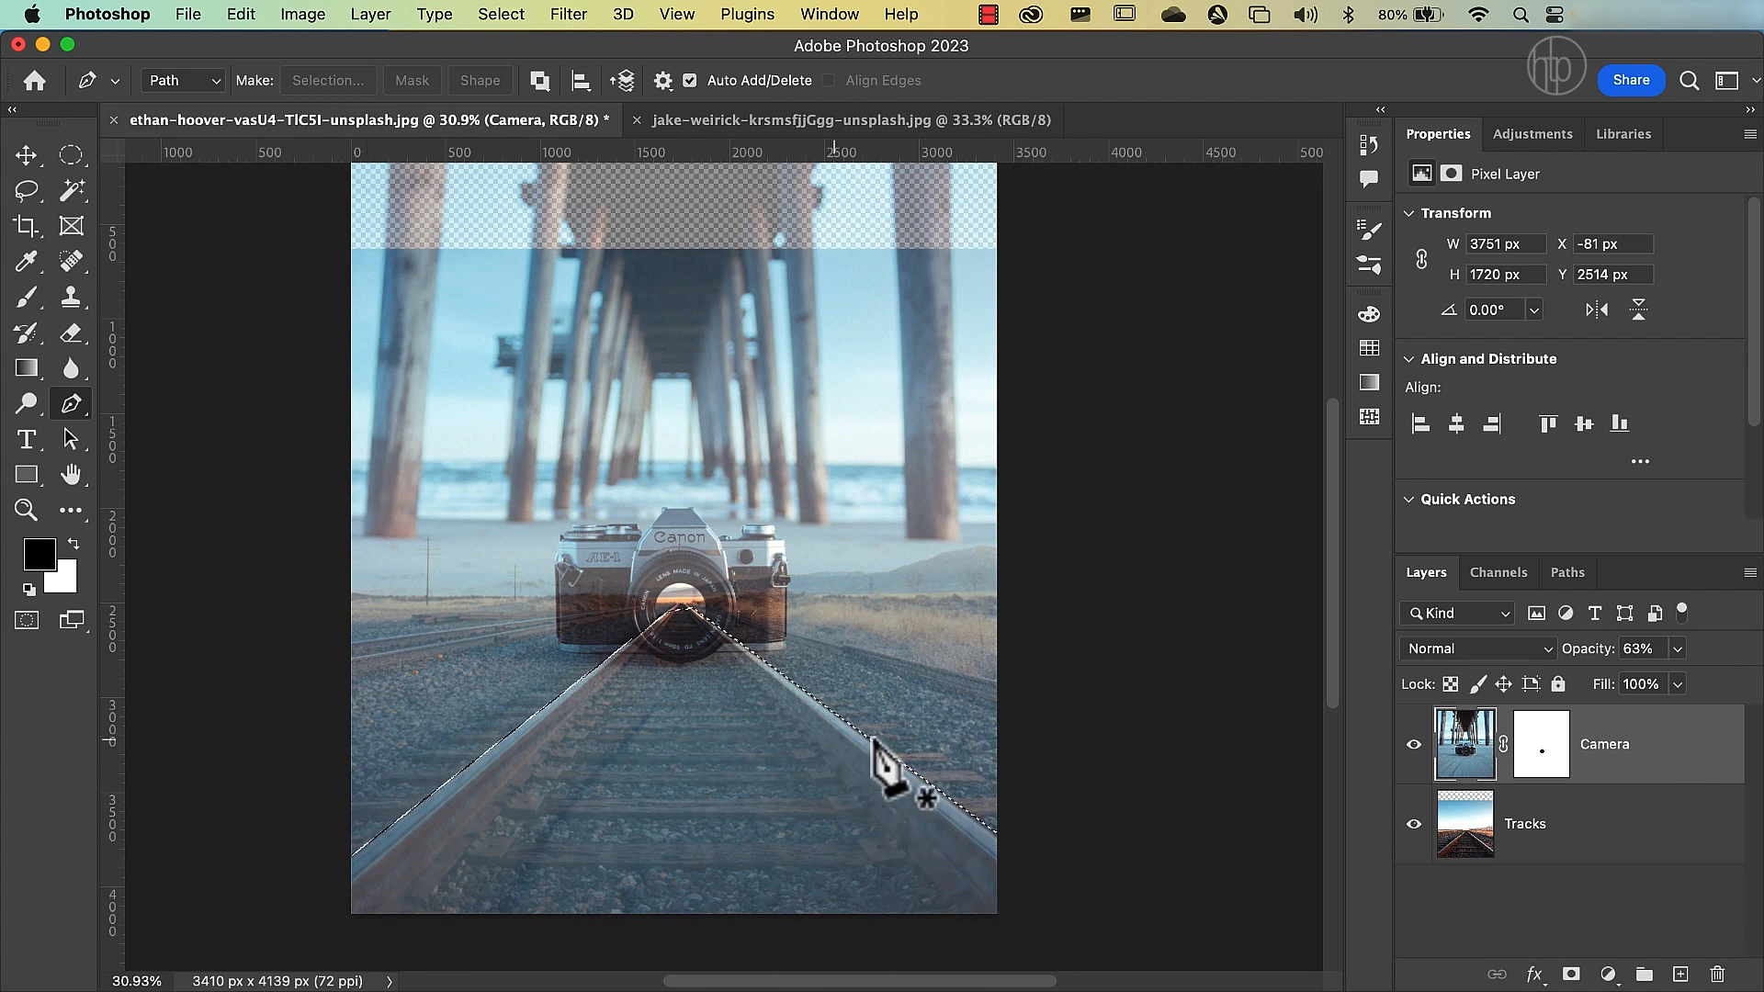
Target the Camera layer's mask and fill the tracks selection with black so the tracks show through.
left_click(1543, 754)
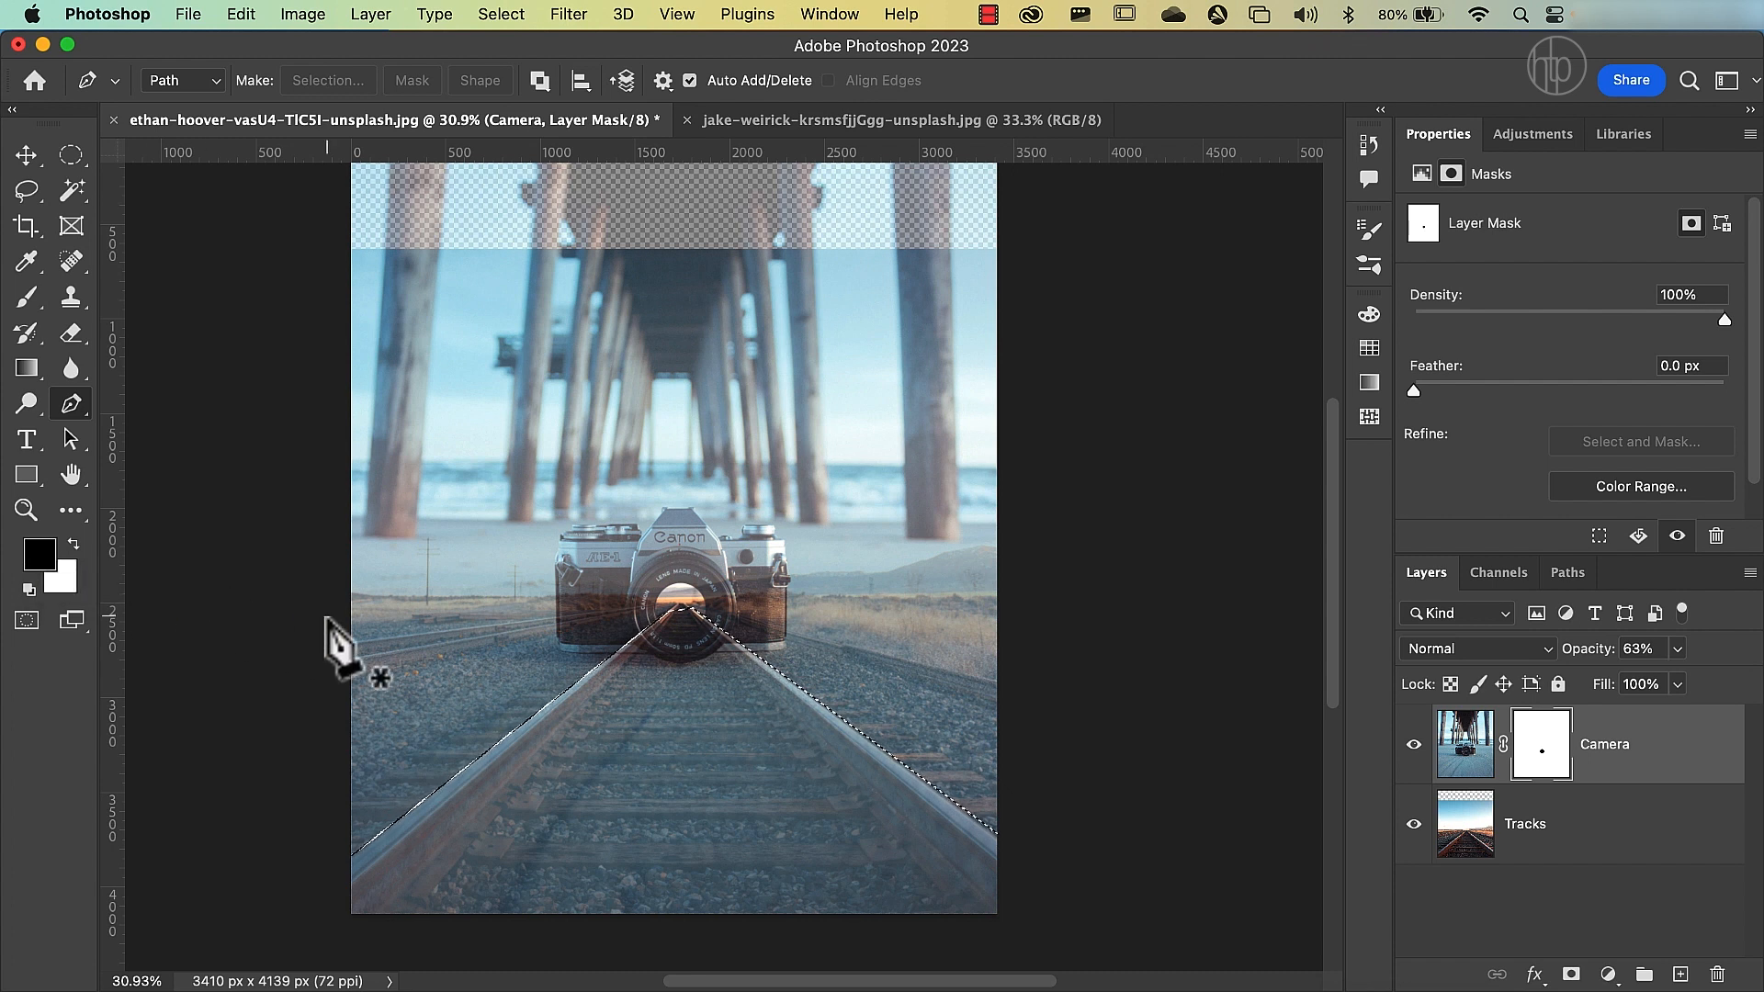
key("x")
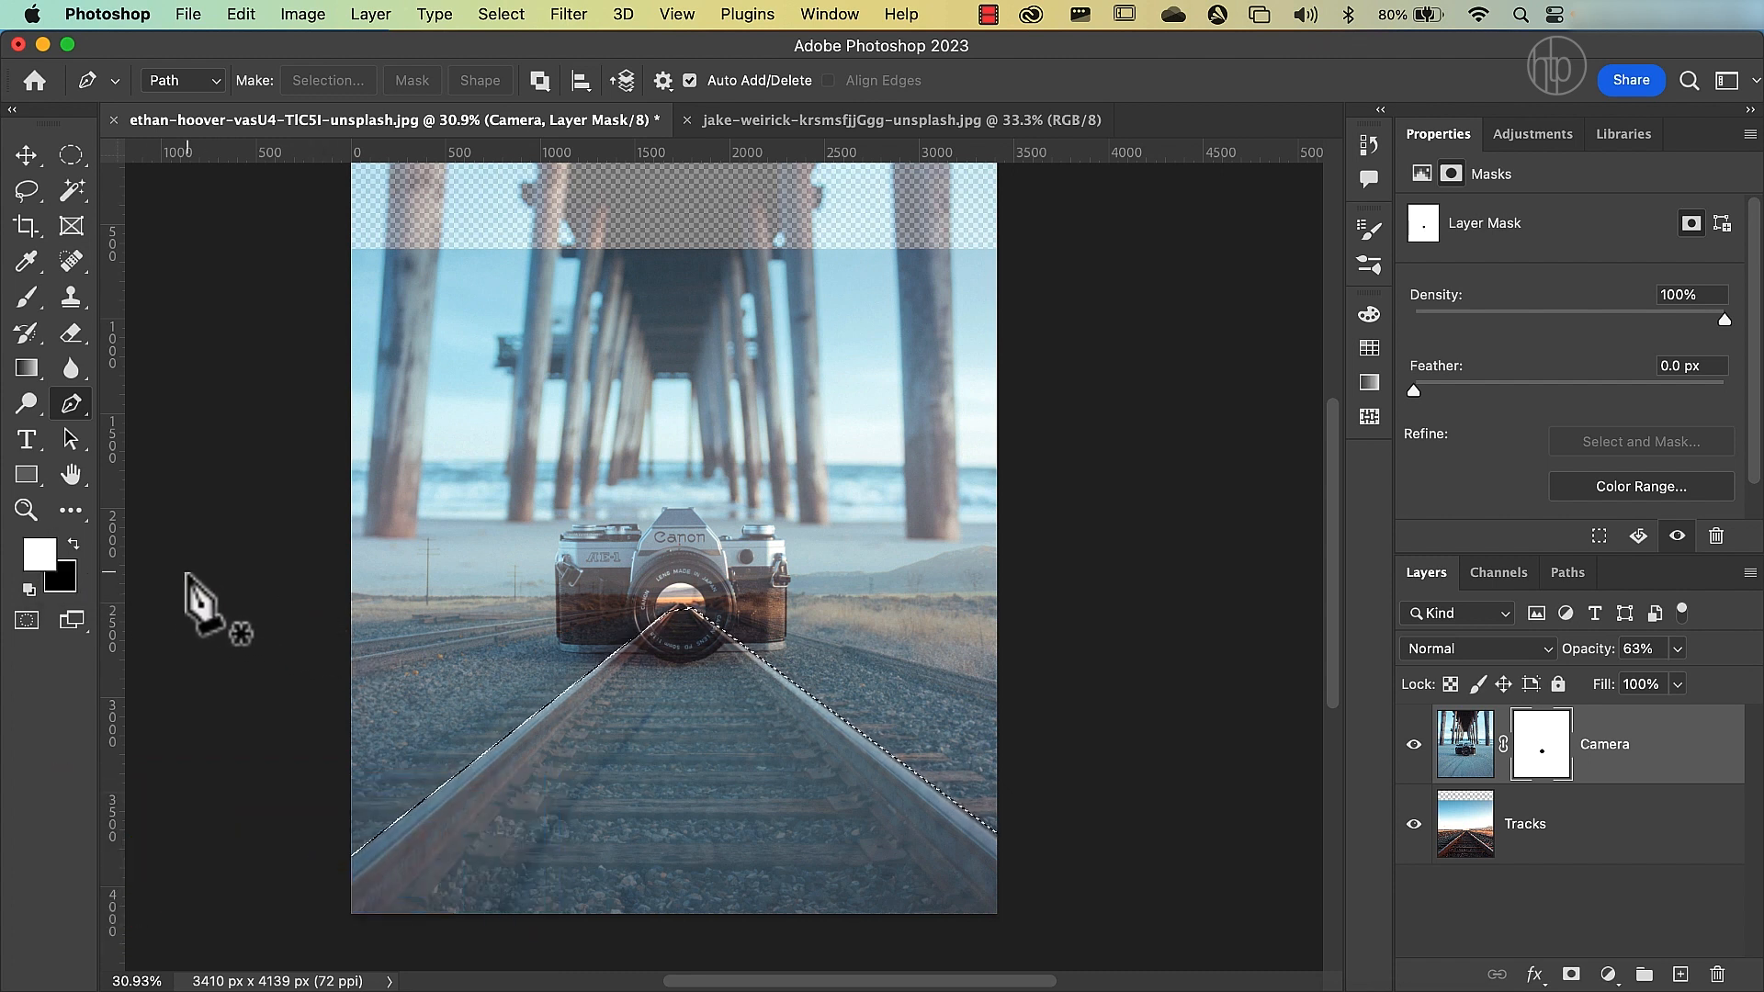
left_click(76, 550)
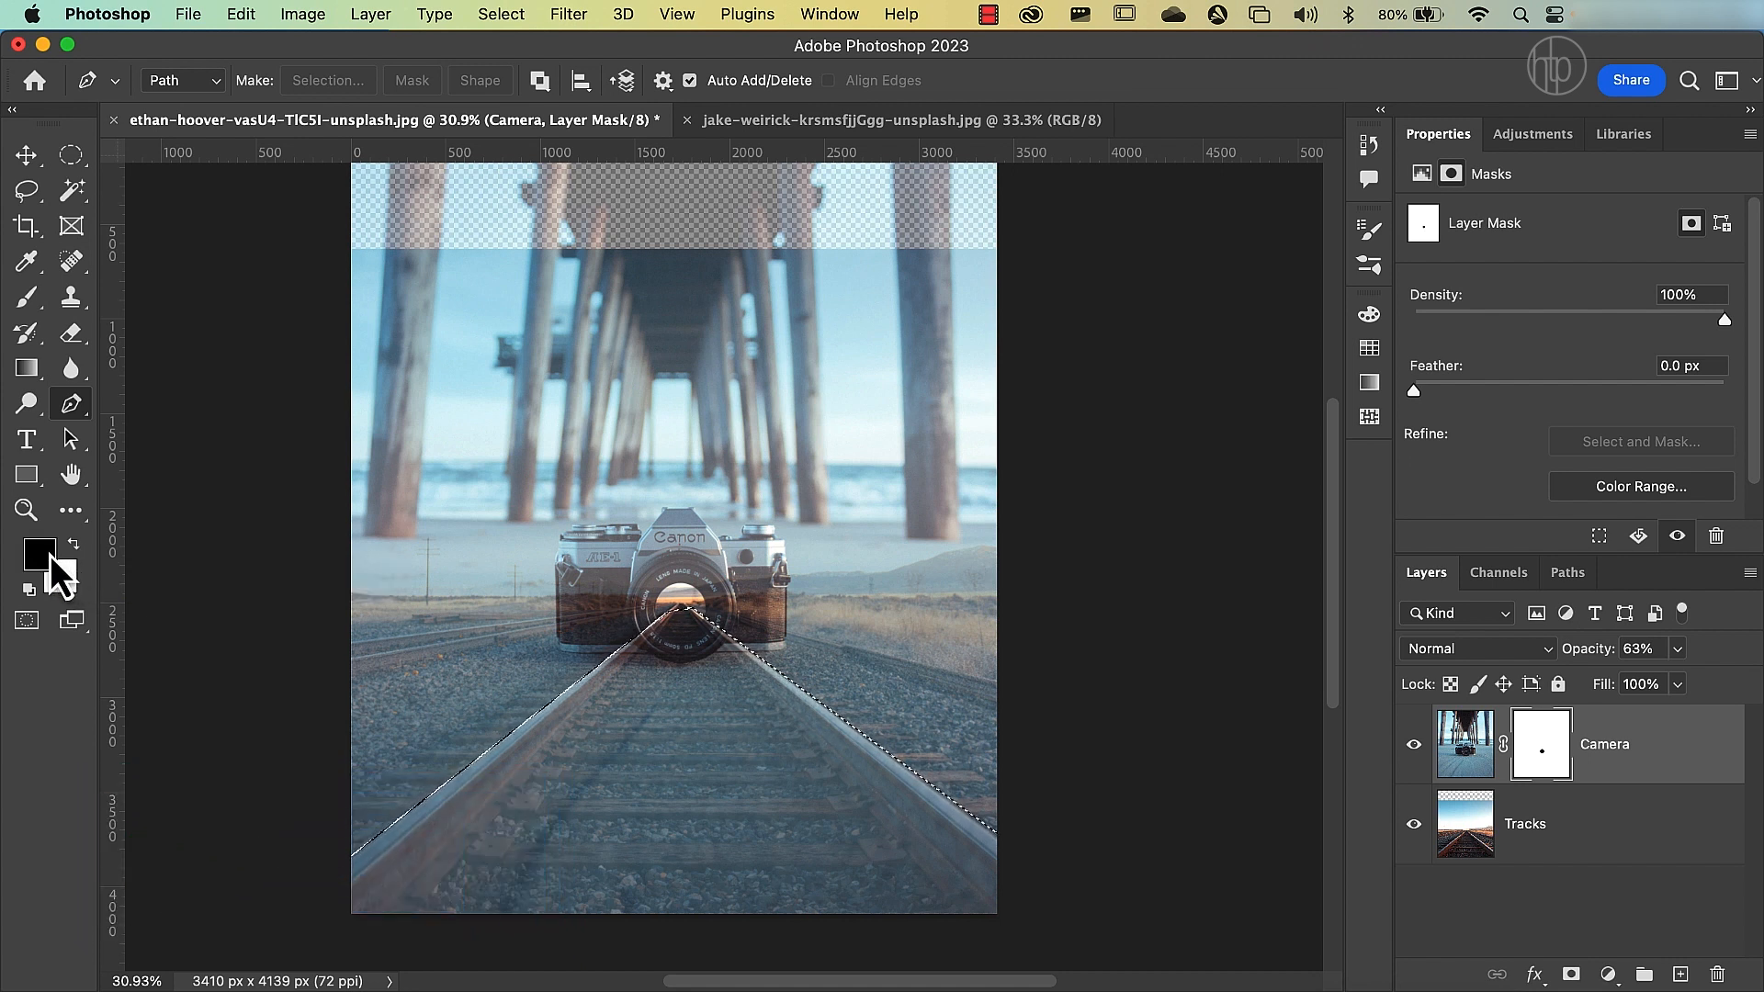
left_click(1550, 749)
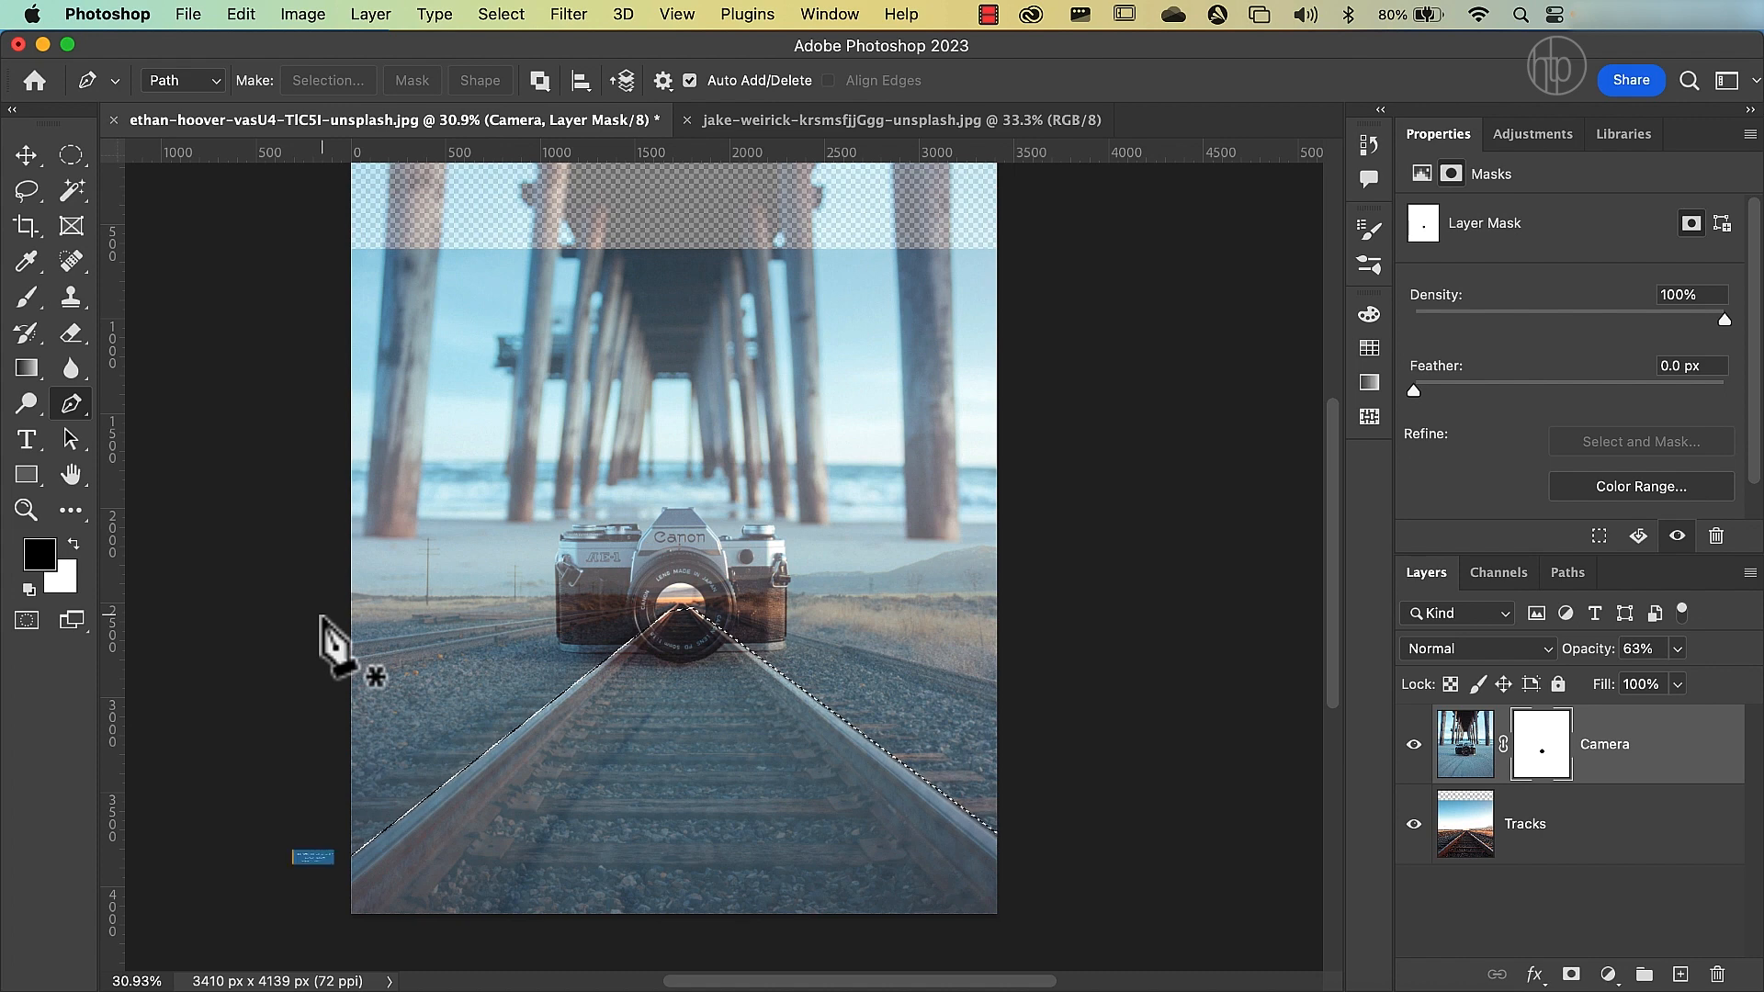
key("alt+BackSpace")
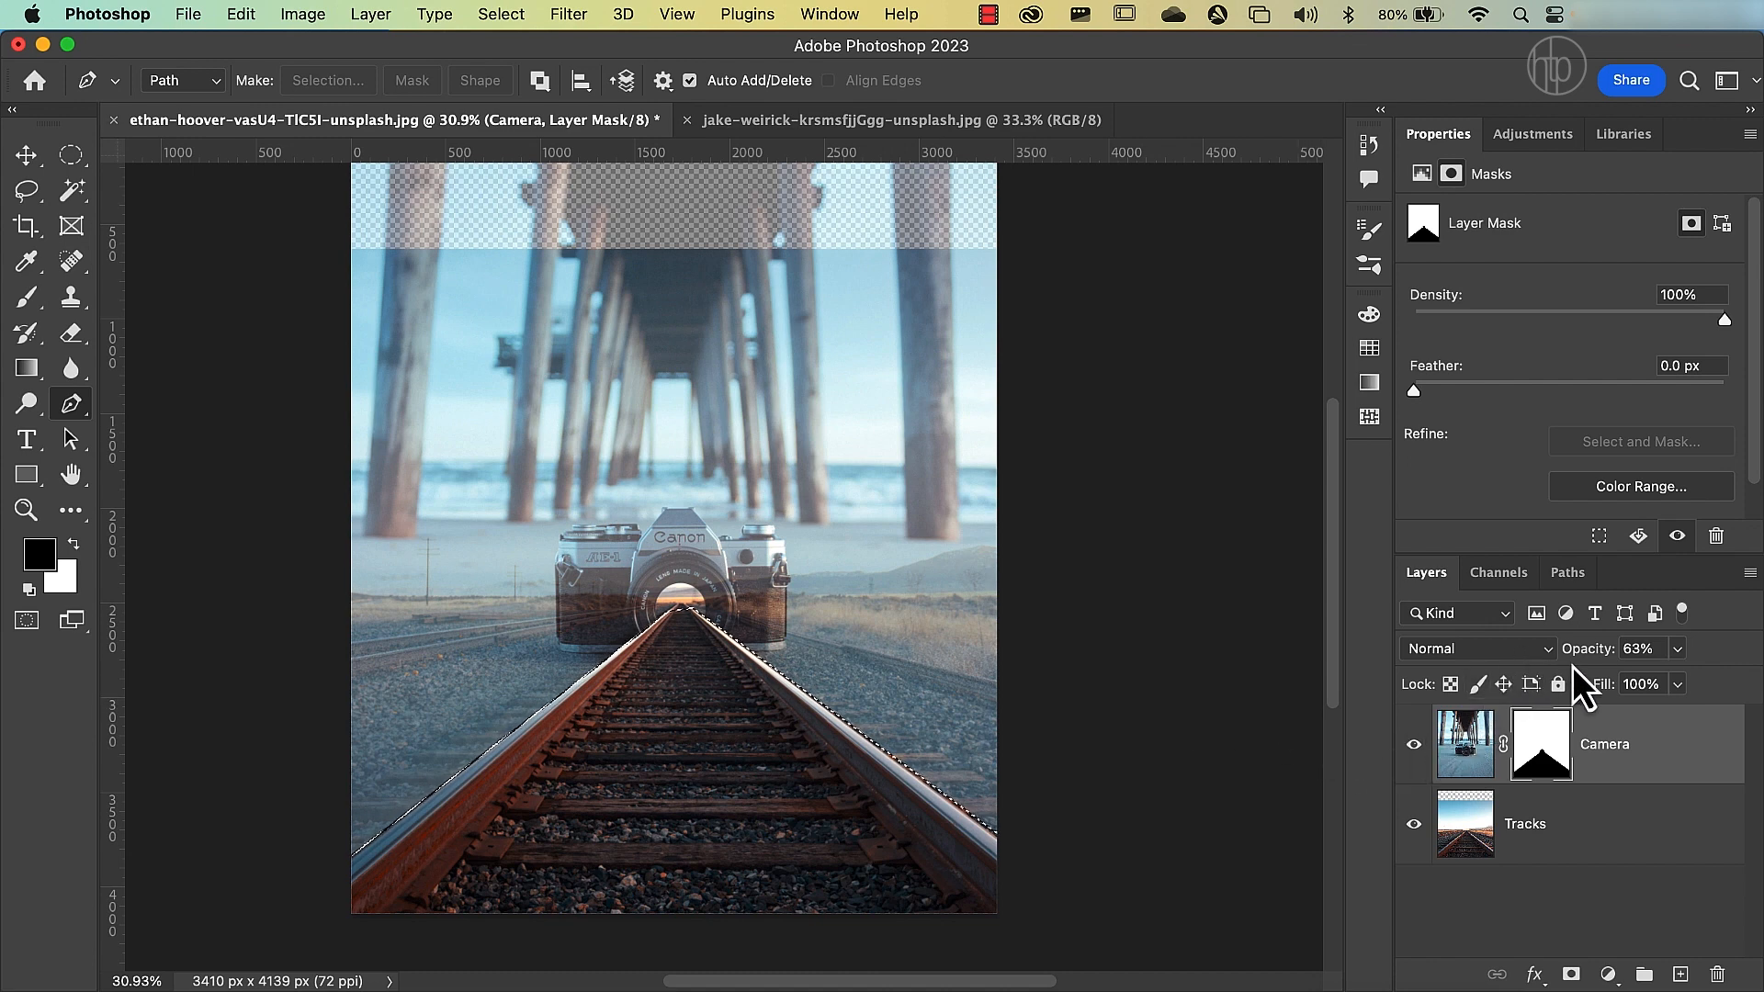
Set the Camera layer's opacity to 100% and deselect the tracks selection.
left_click_drag(1582, 654, 1681, 664)
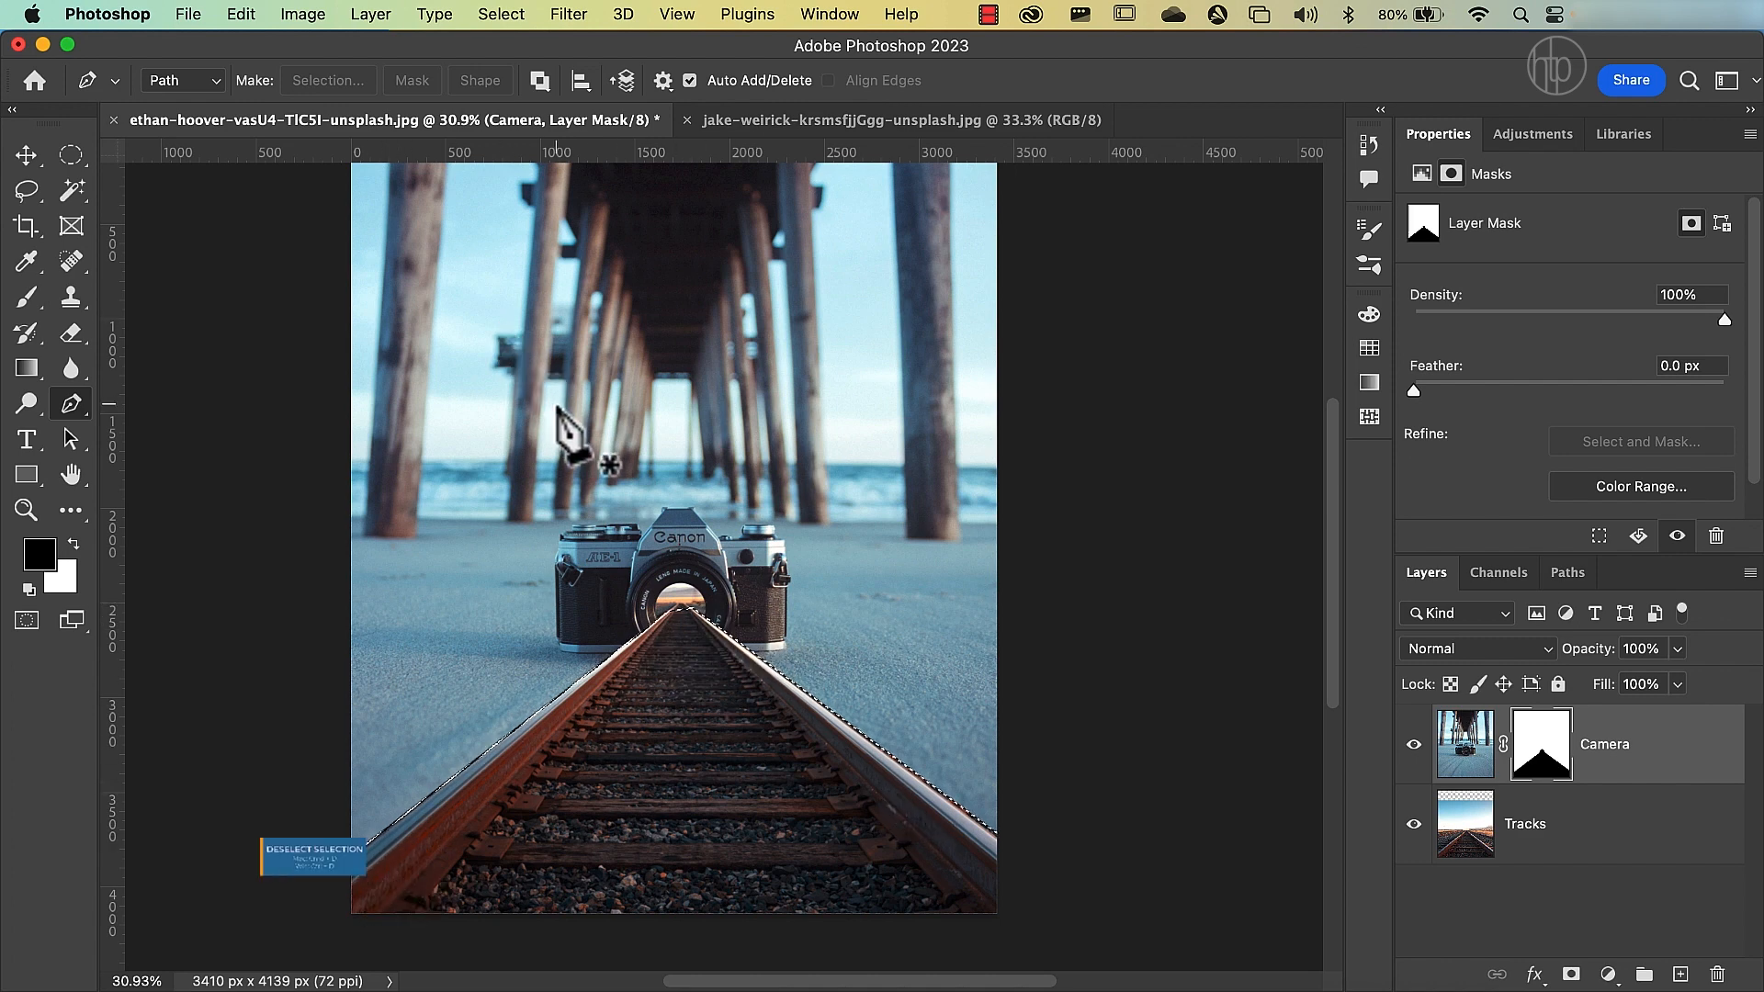
left_click(513, 19)
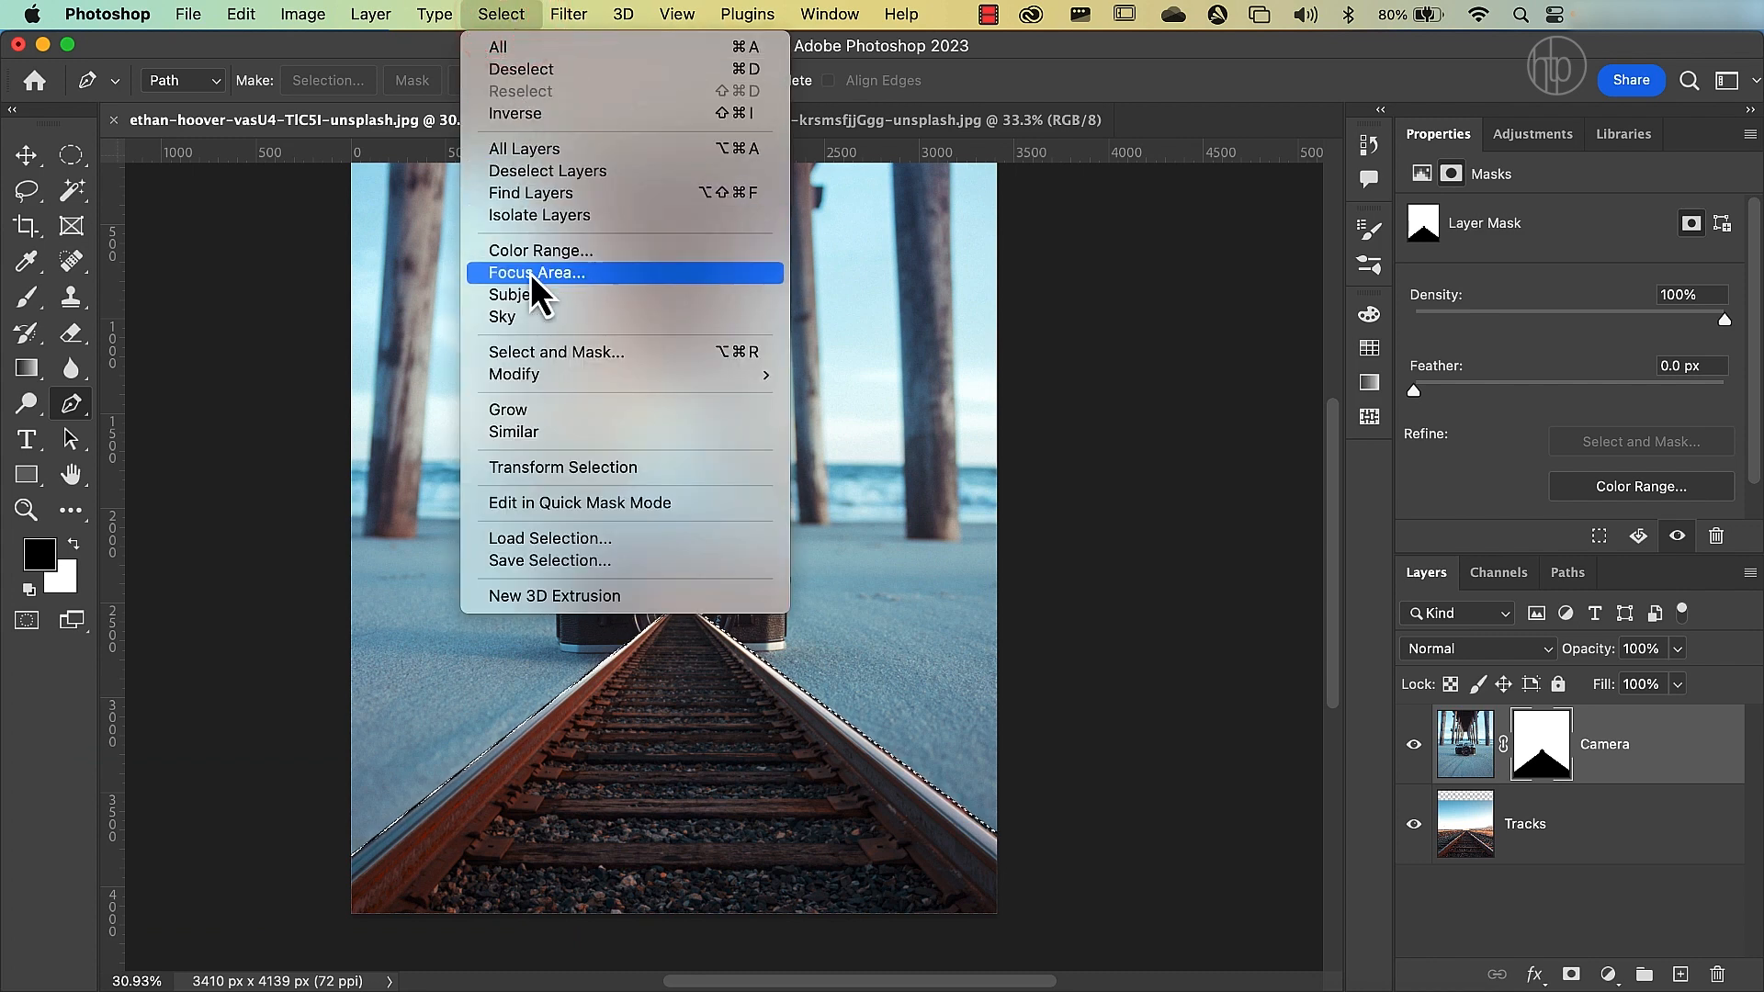
left_click(561, 73)
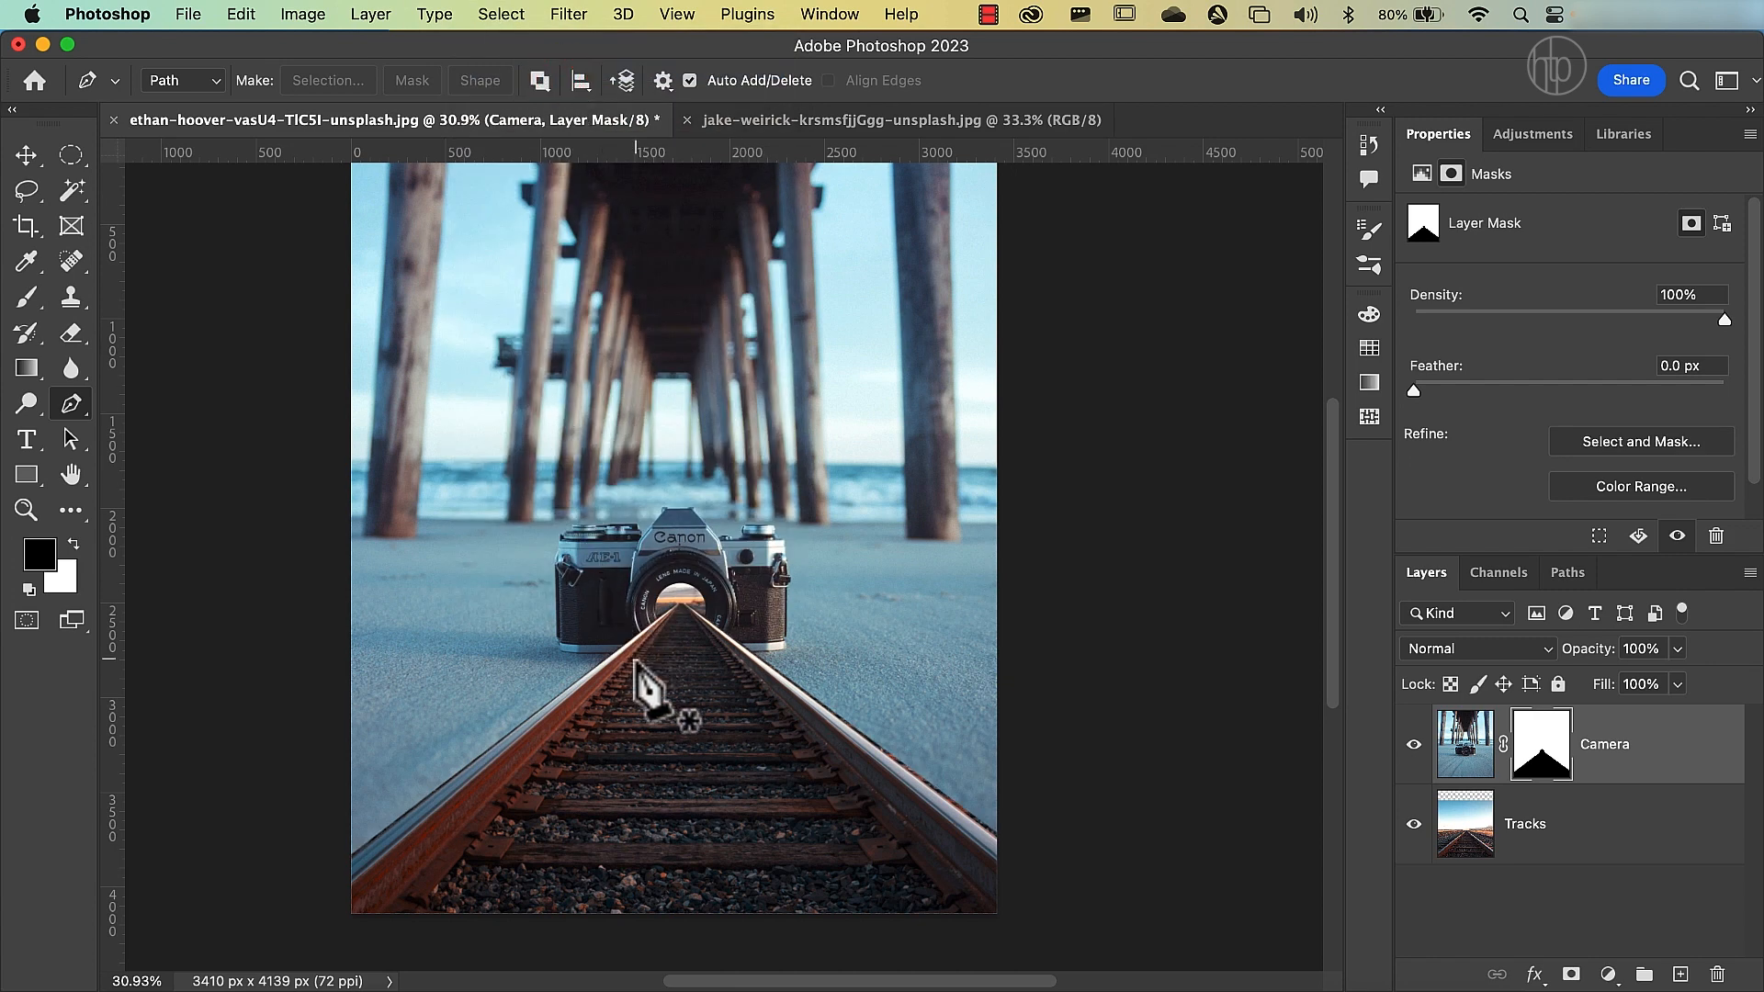
Start a Pen path just outside the canvas at the left rail and run it along the rail's outer edge into the lens.
scroll(372, 850, "up", 3)
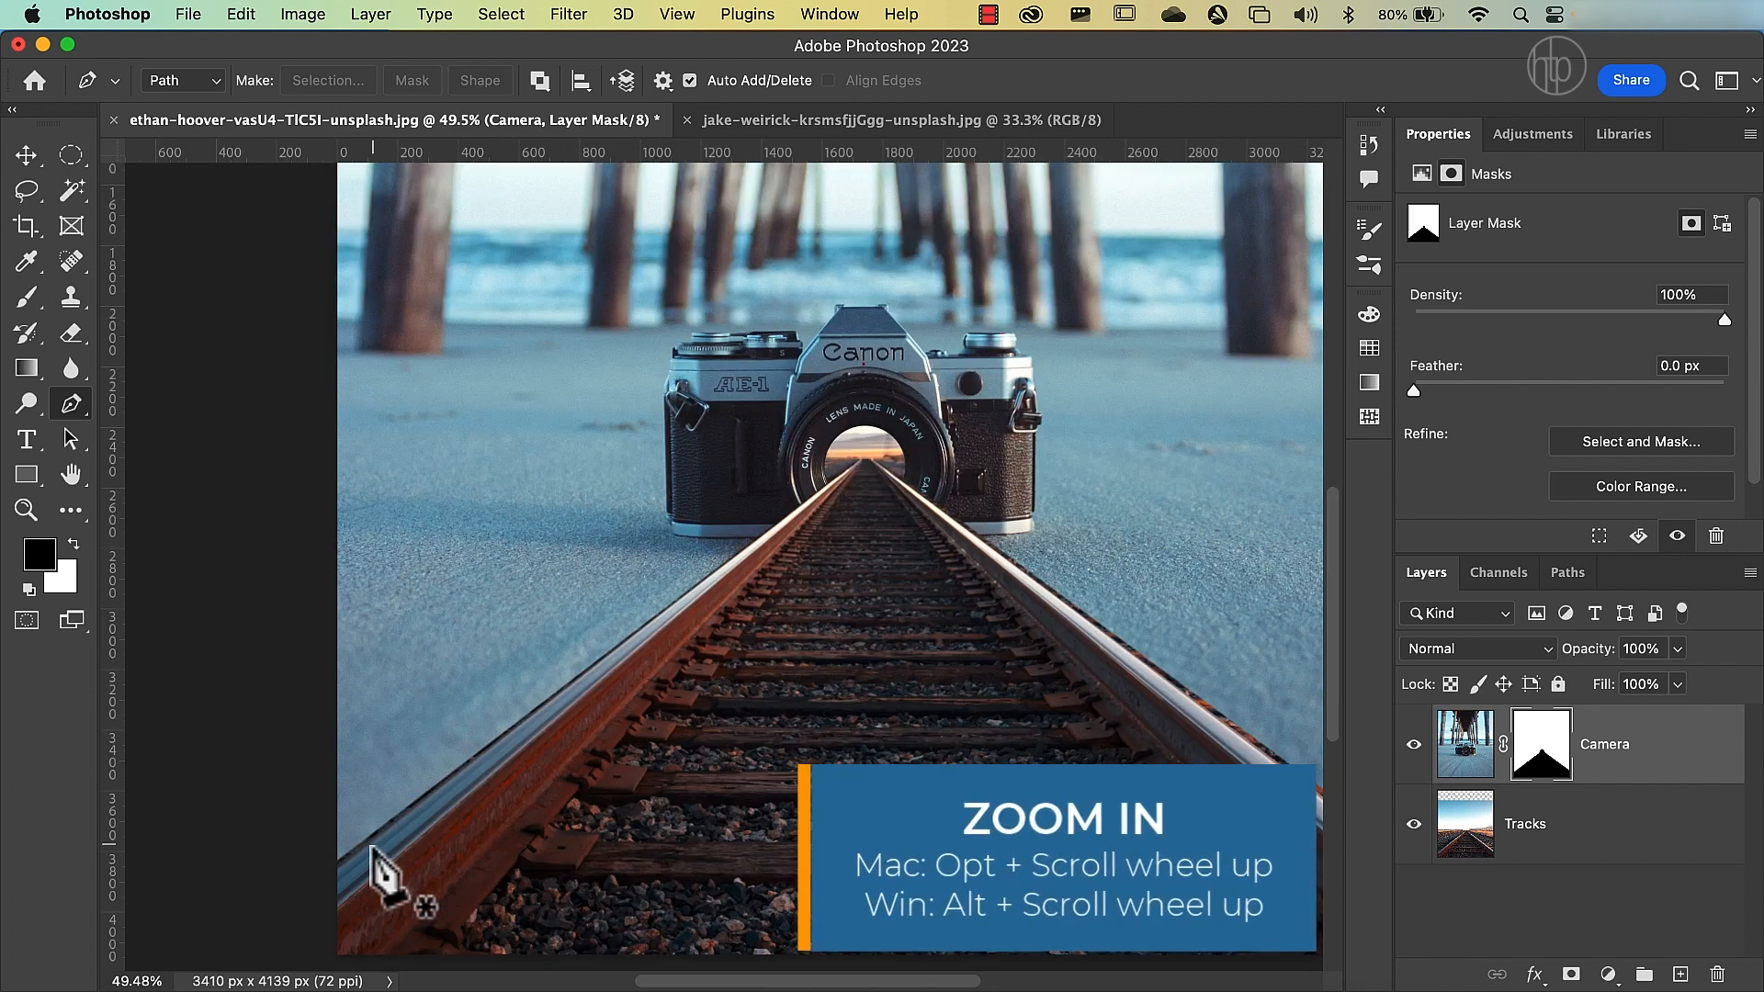
scroll(372, 850, "up", 4)
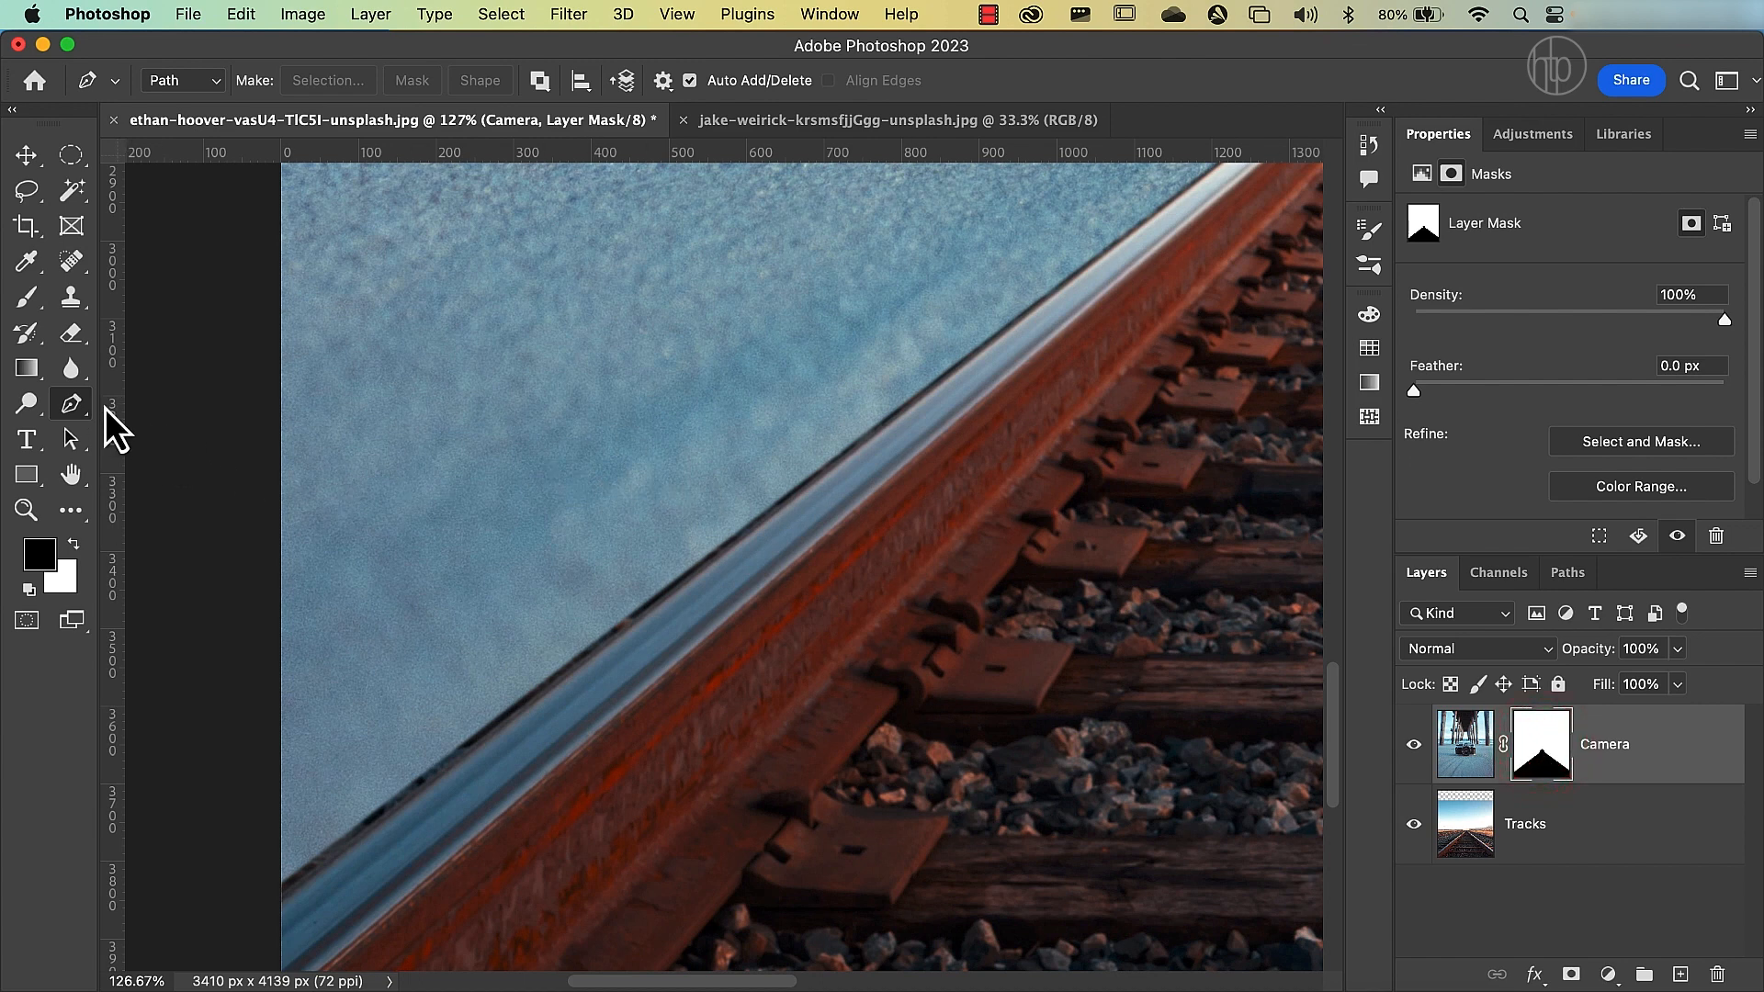
left_click(269, 908)
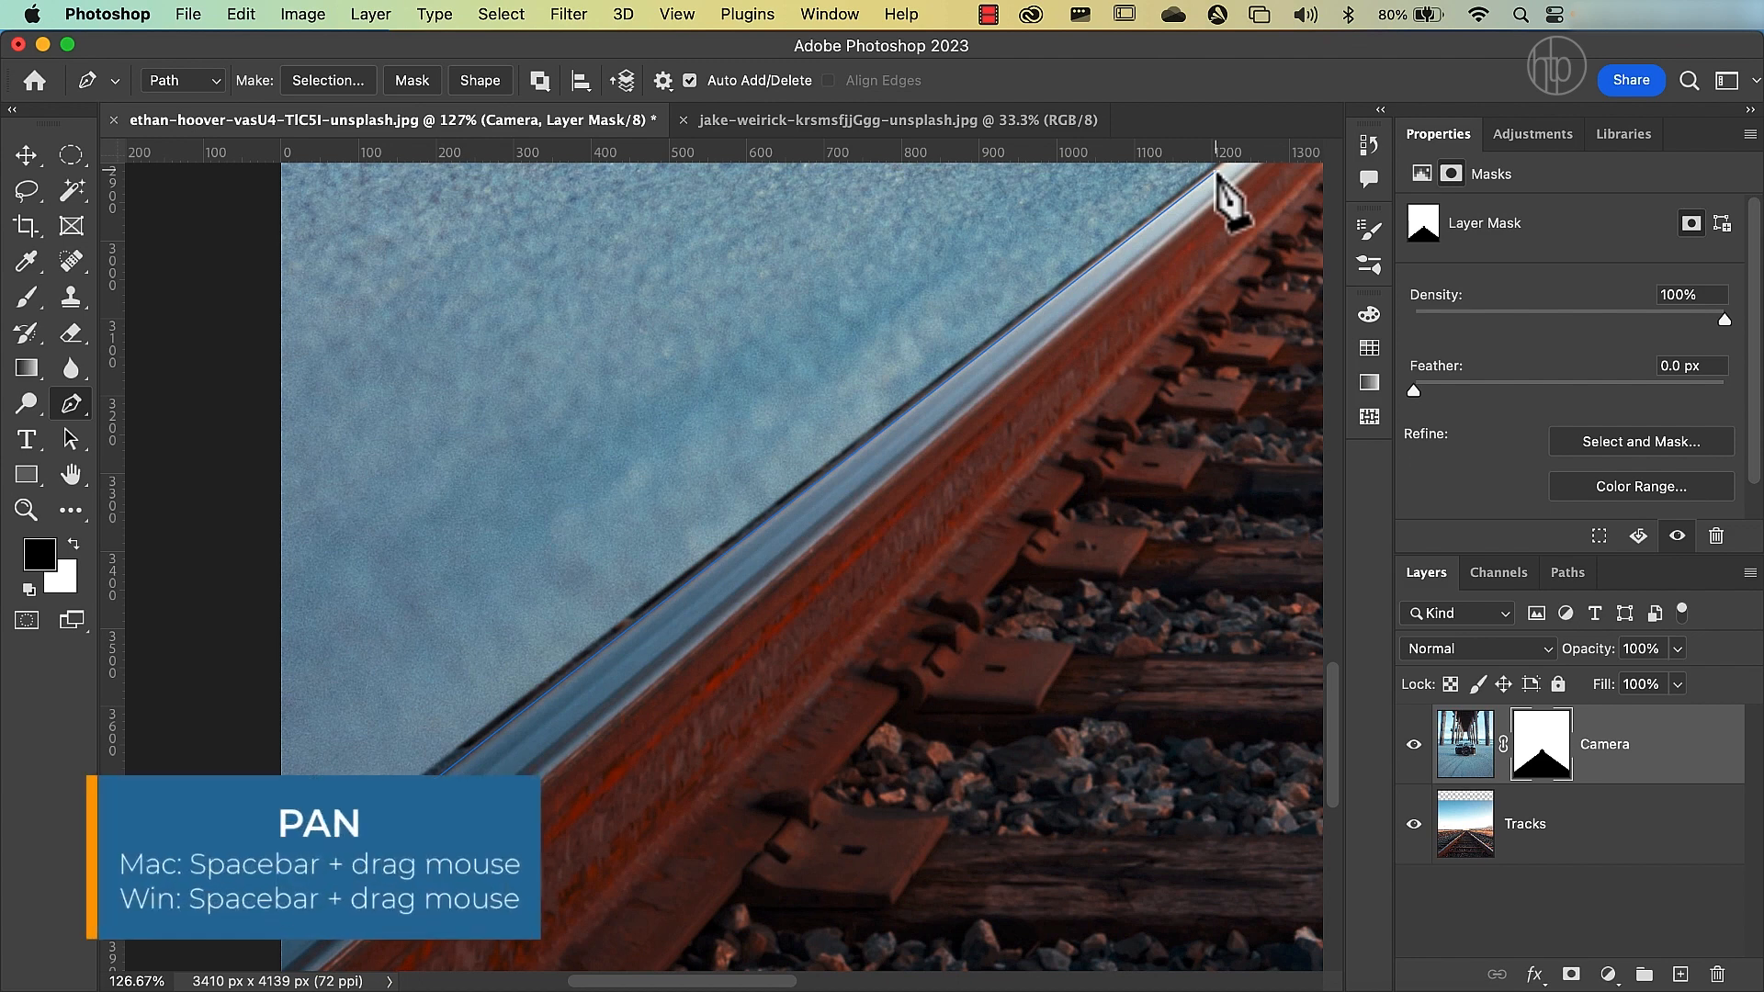
key("space")
left_click_drag(1215, 170, 565, 722)
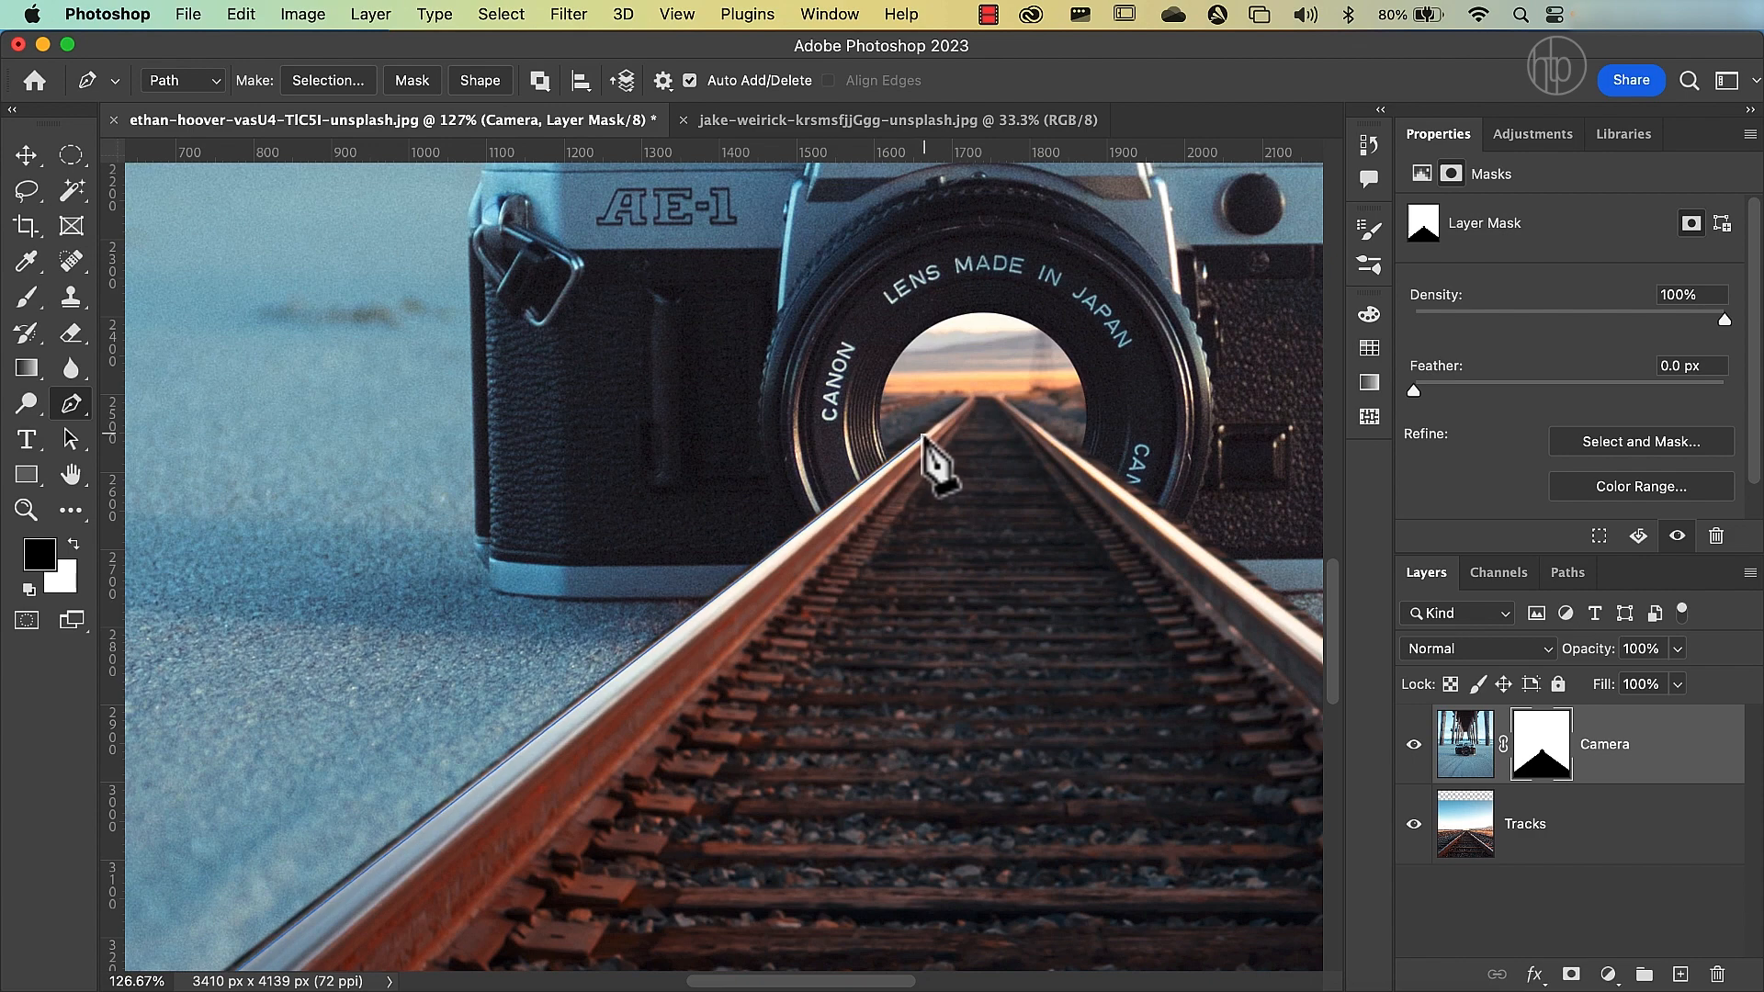
scroll(924, 441, "up", 5)
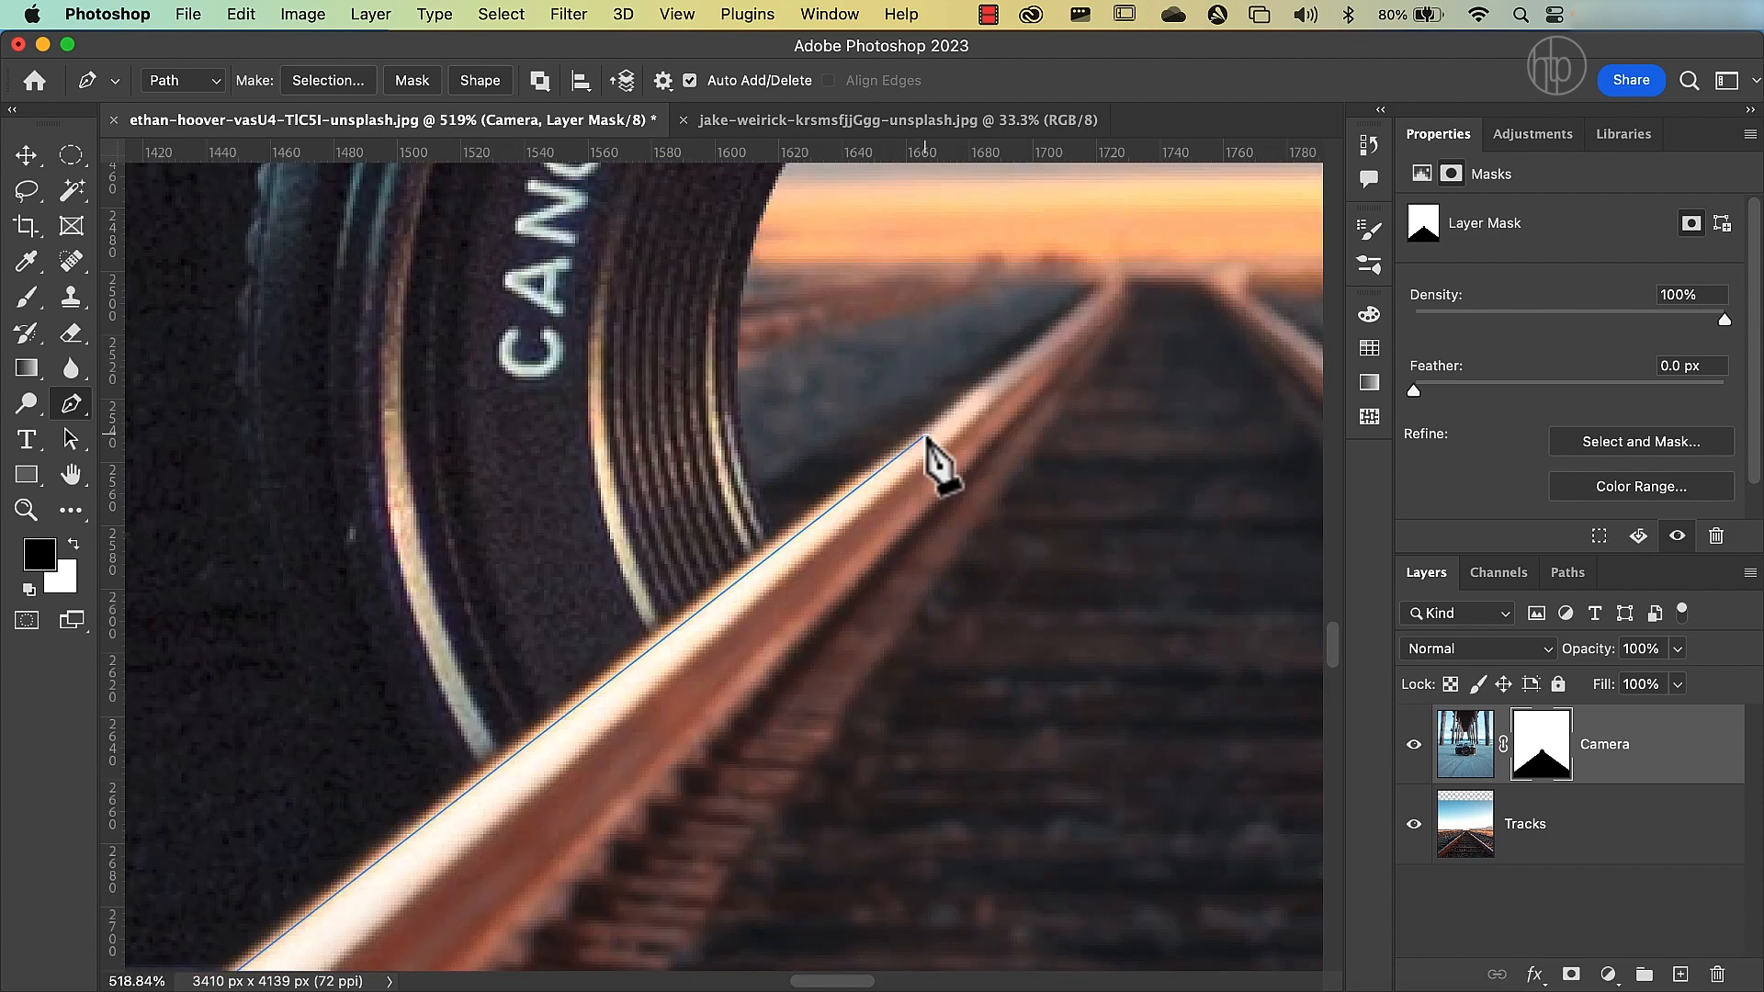
left_click(967, 396)
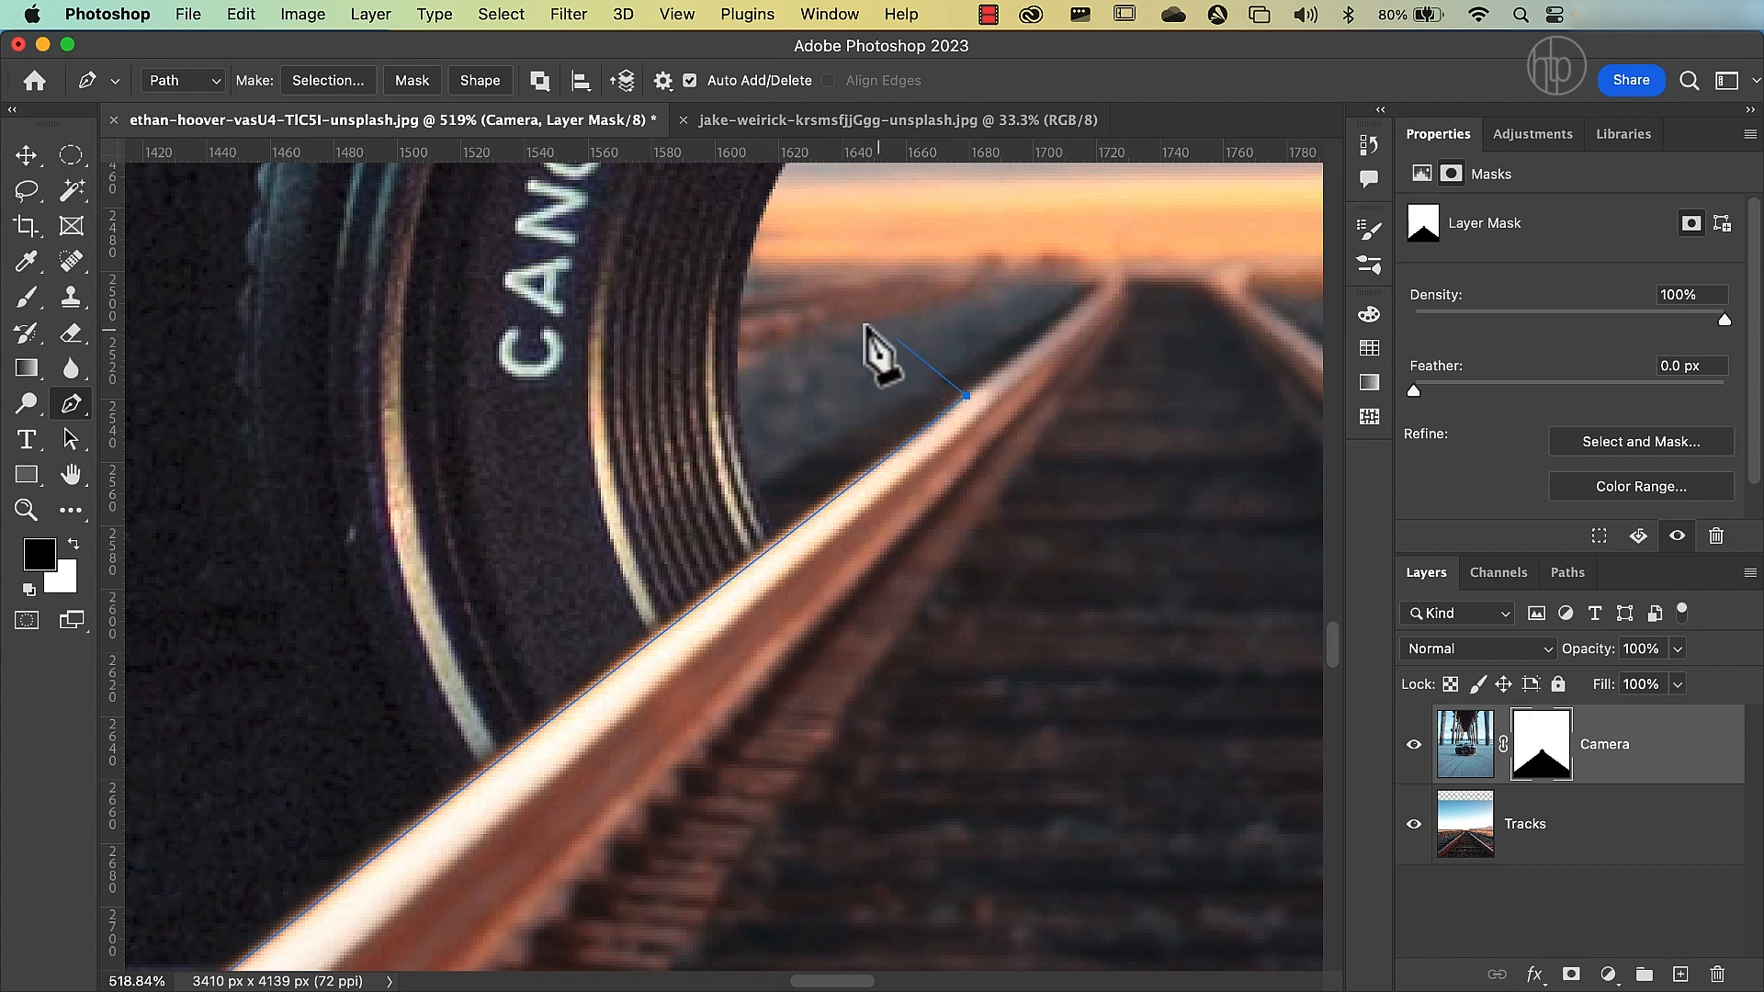
Continue the path above the left rail inside the lens and back outside the canvas, closing it as a thin strip at its starting point.
left_click(832, 284)
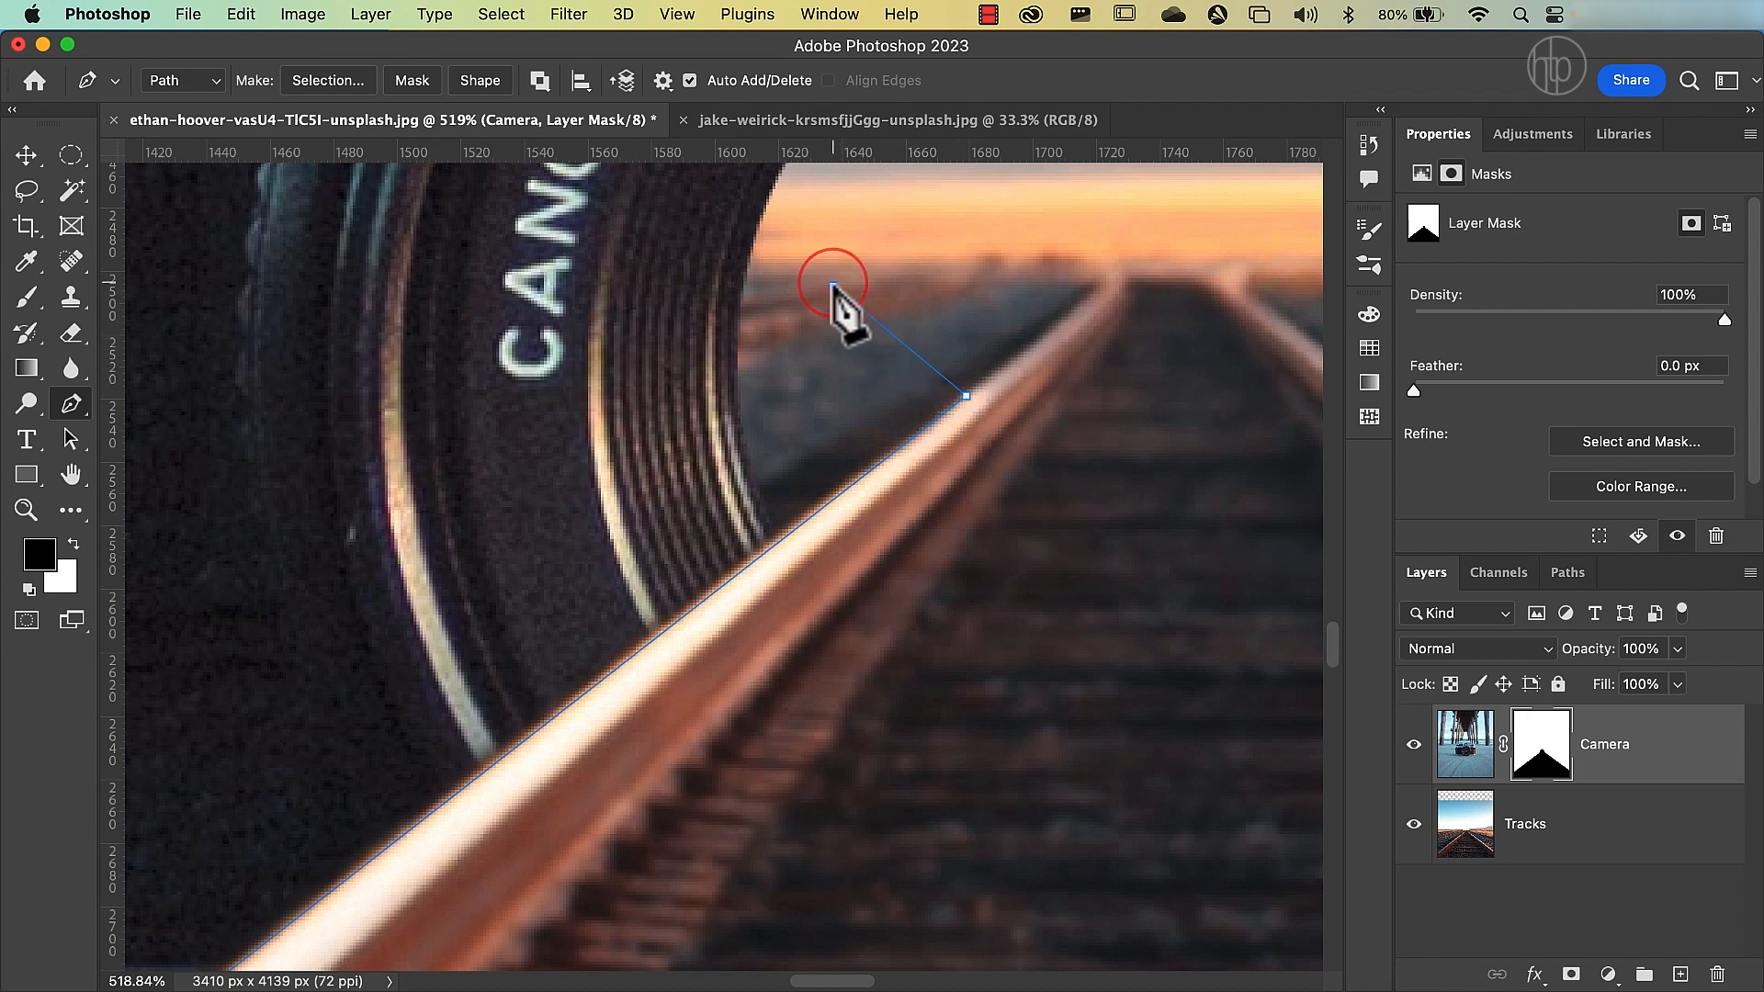
scroll(838, 303, "down", 5)
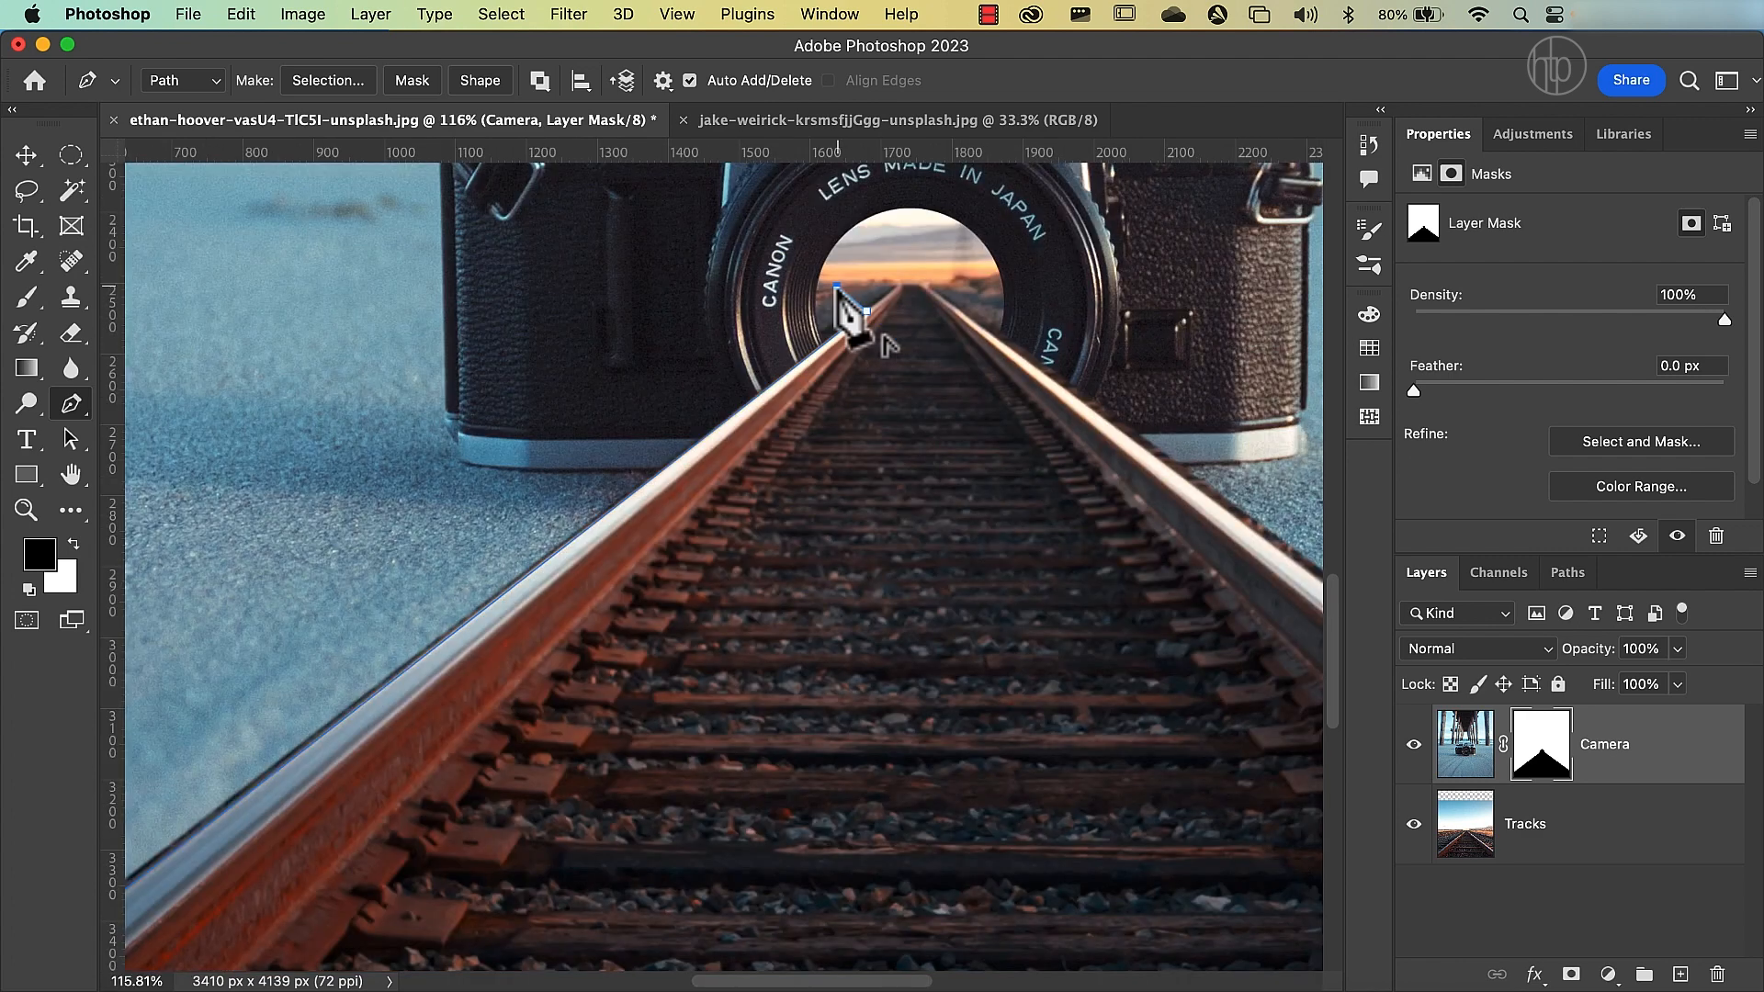
scroll(836, 291, "down", 3)
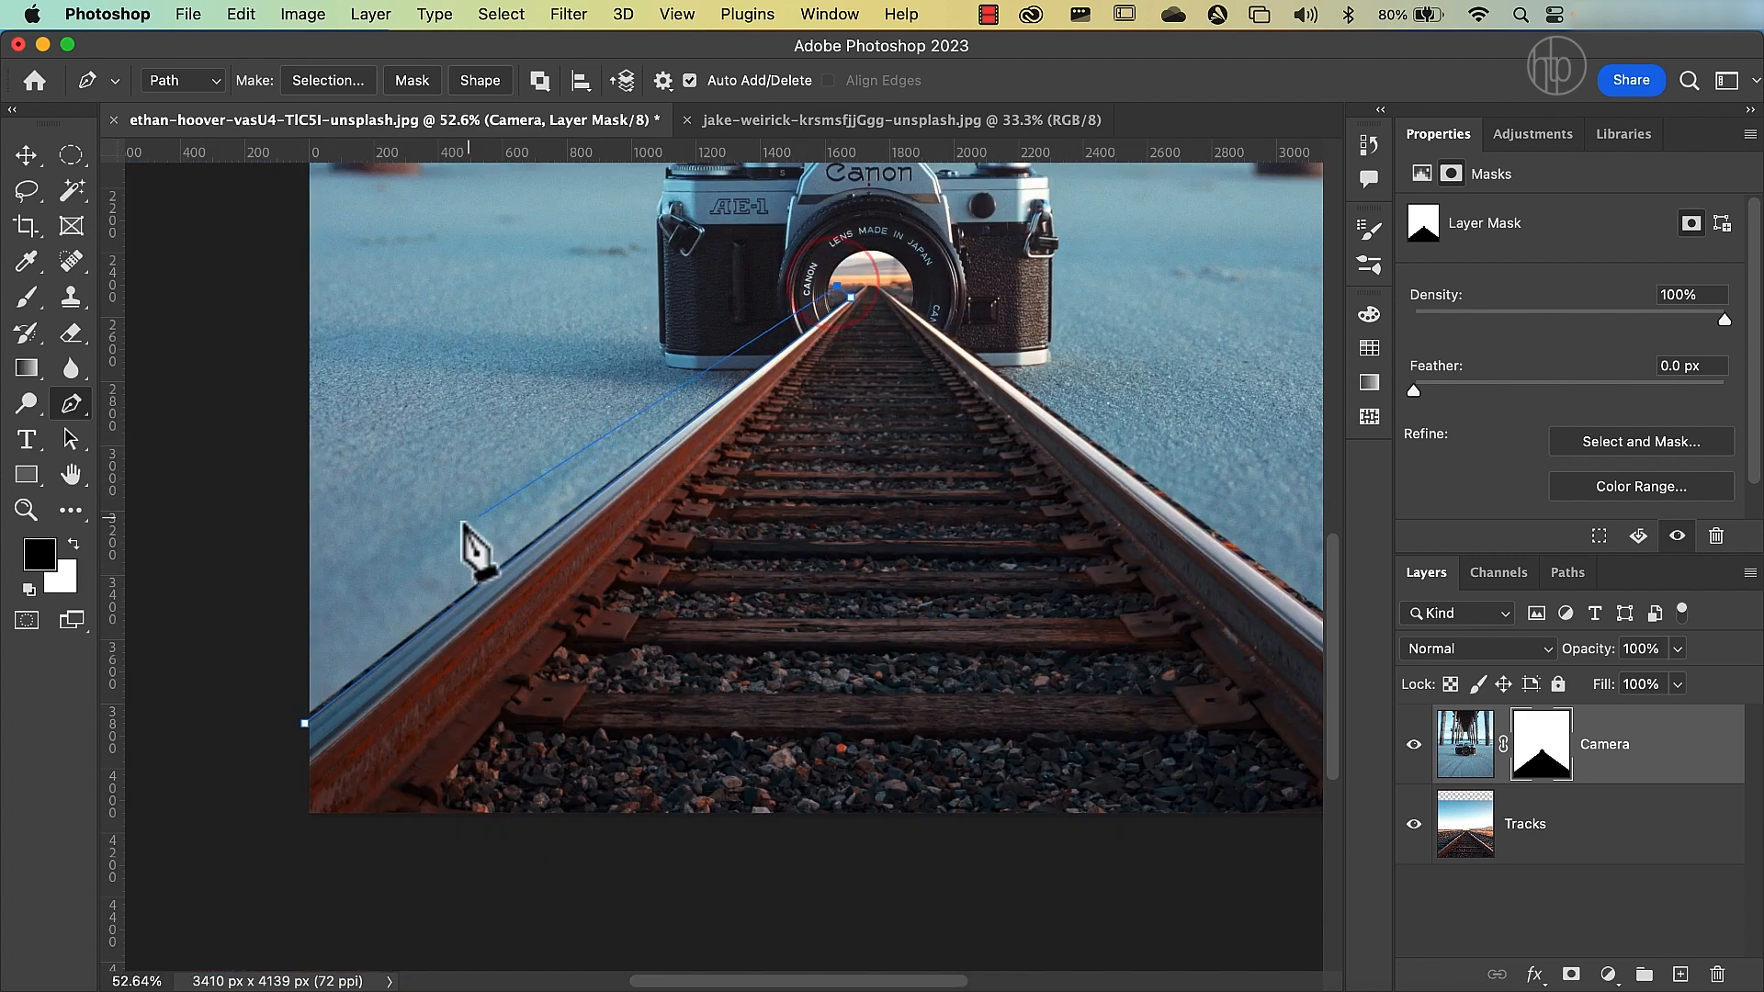
left_click(262, 659)
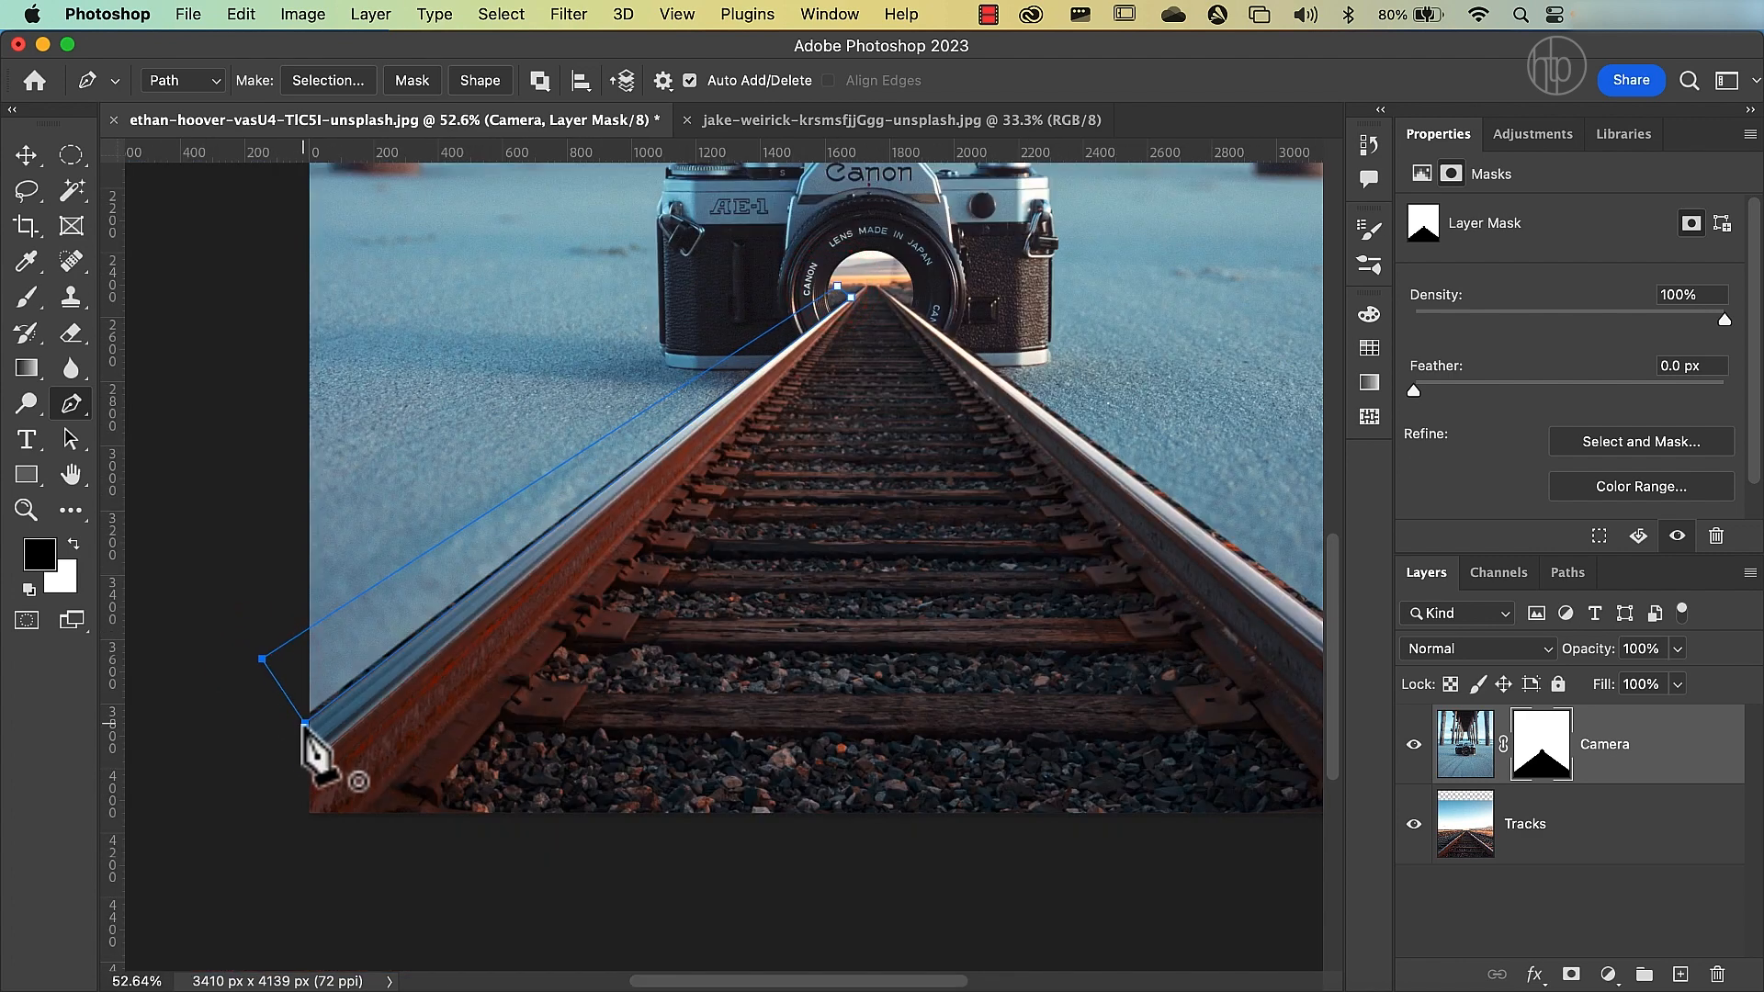
left_click(305, 724)
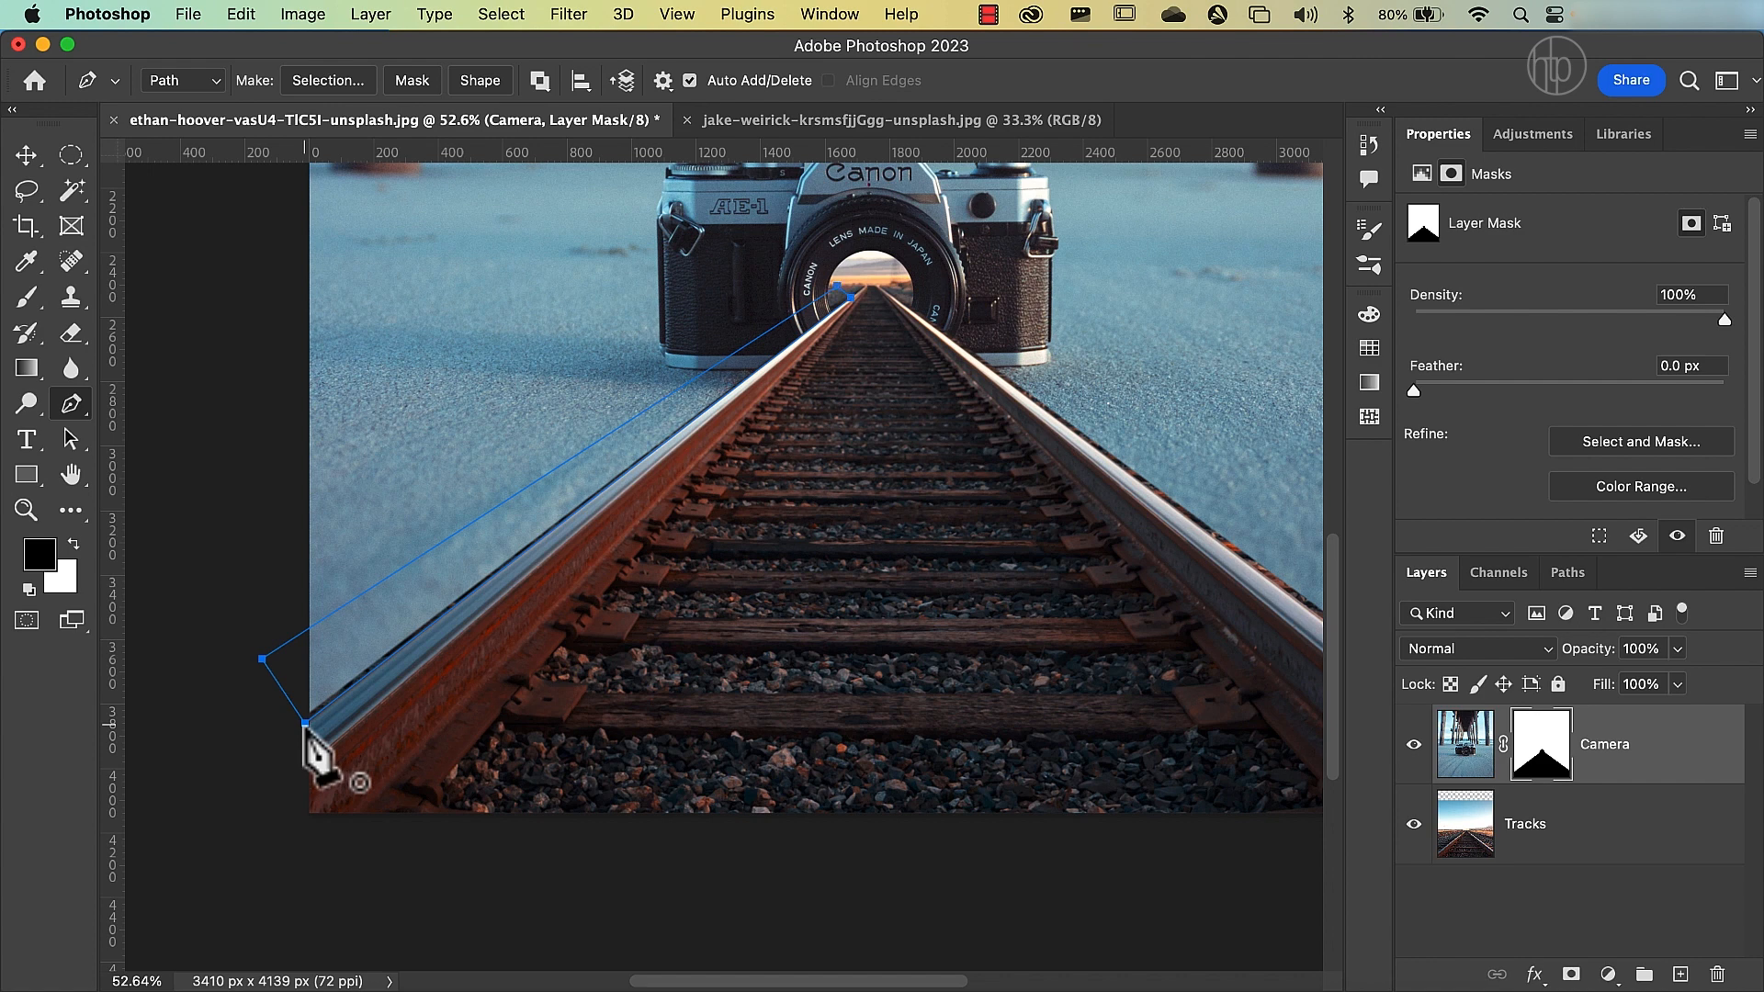
Turn the left-rail path into a new selection with a 2-pixel feather and fill it with white on the Camera mask.
right_click(333, 650)
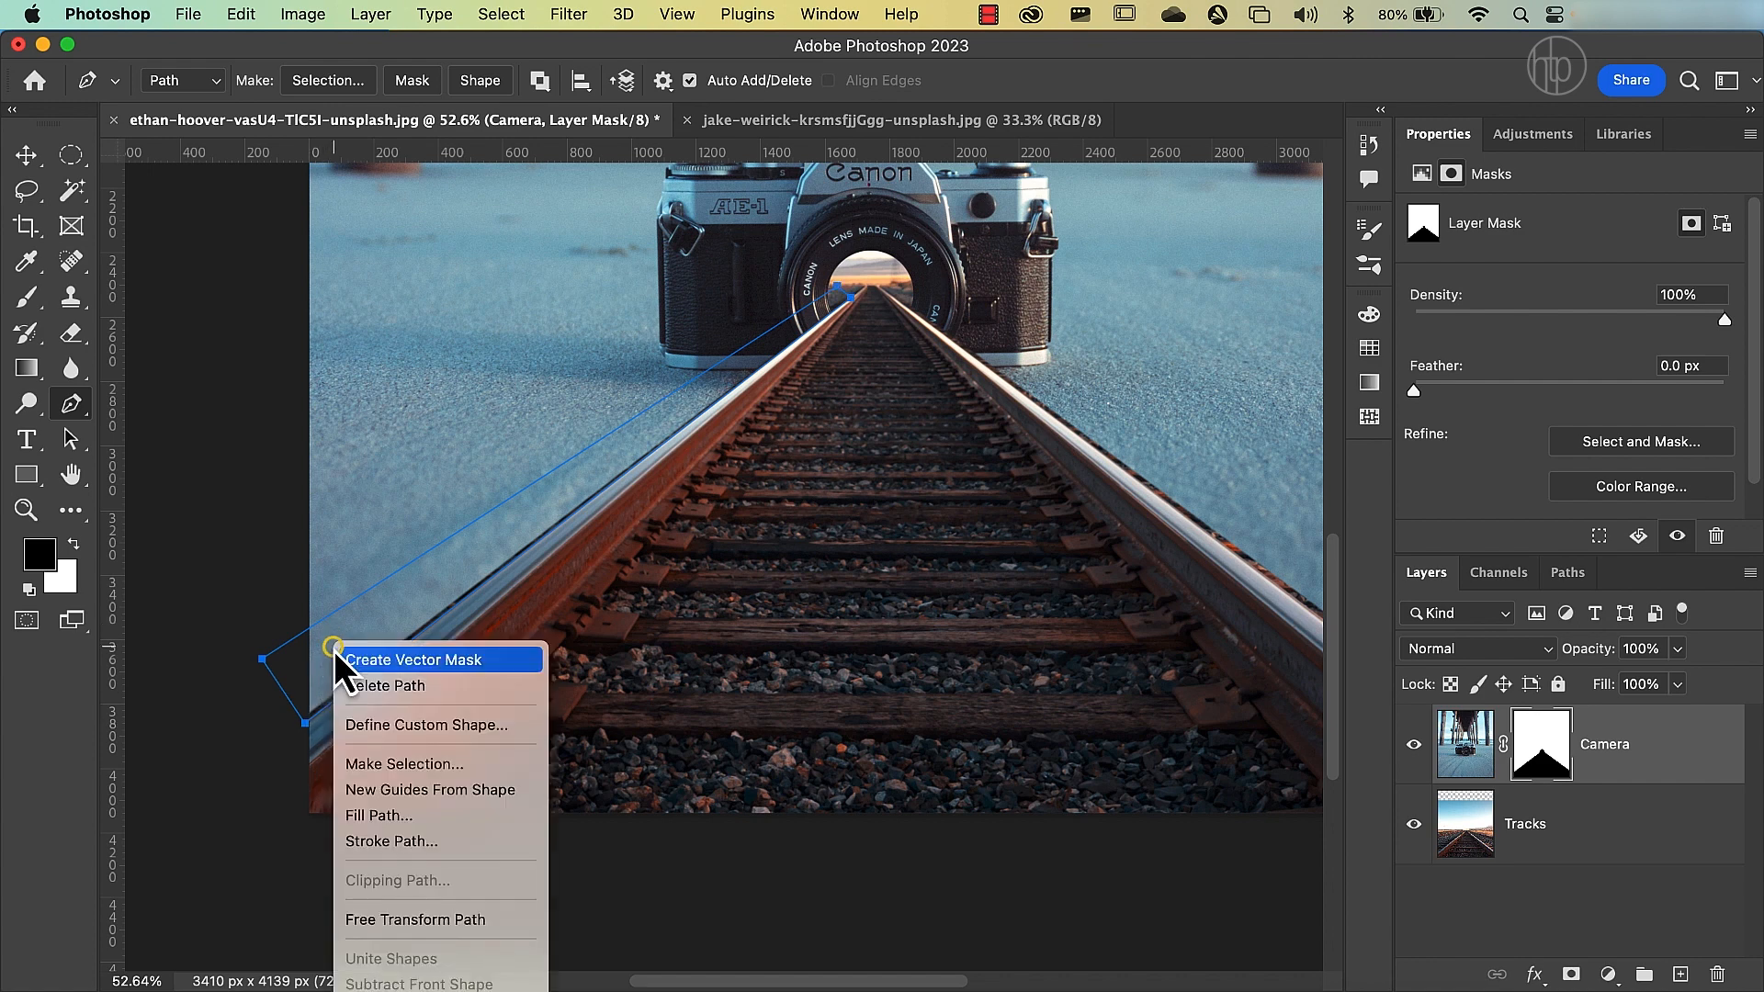
left_click(382, 764)
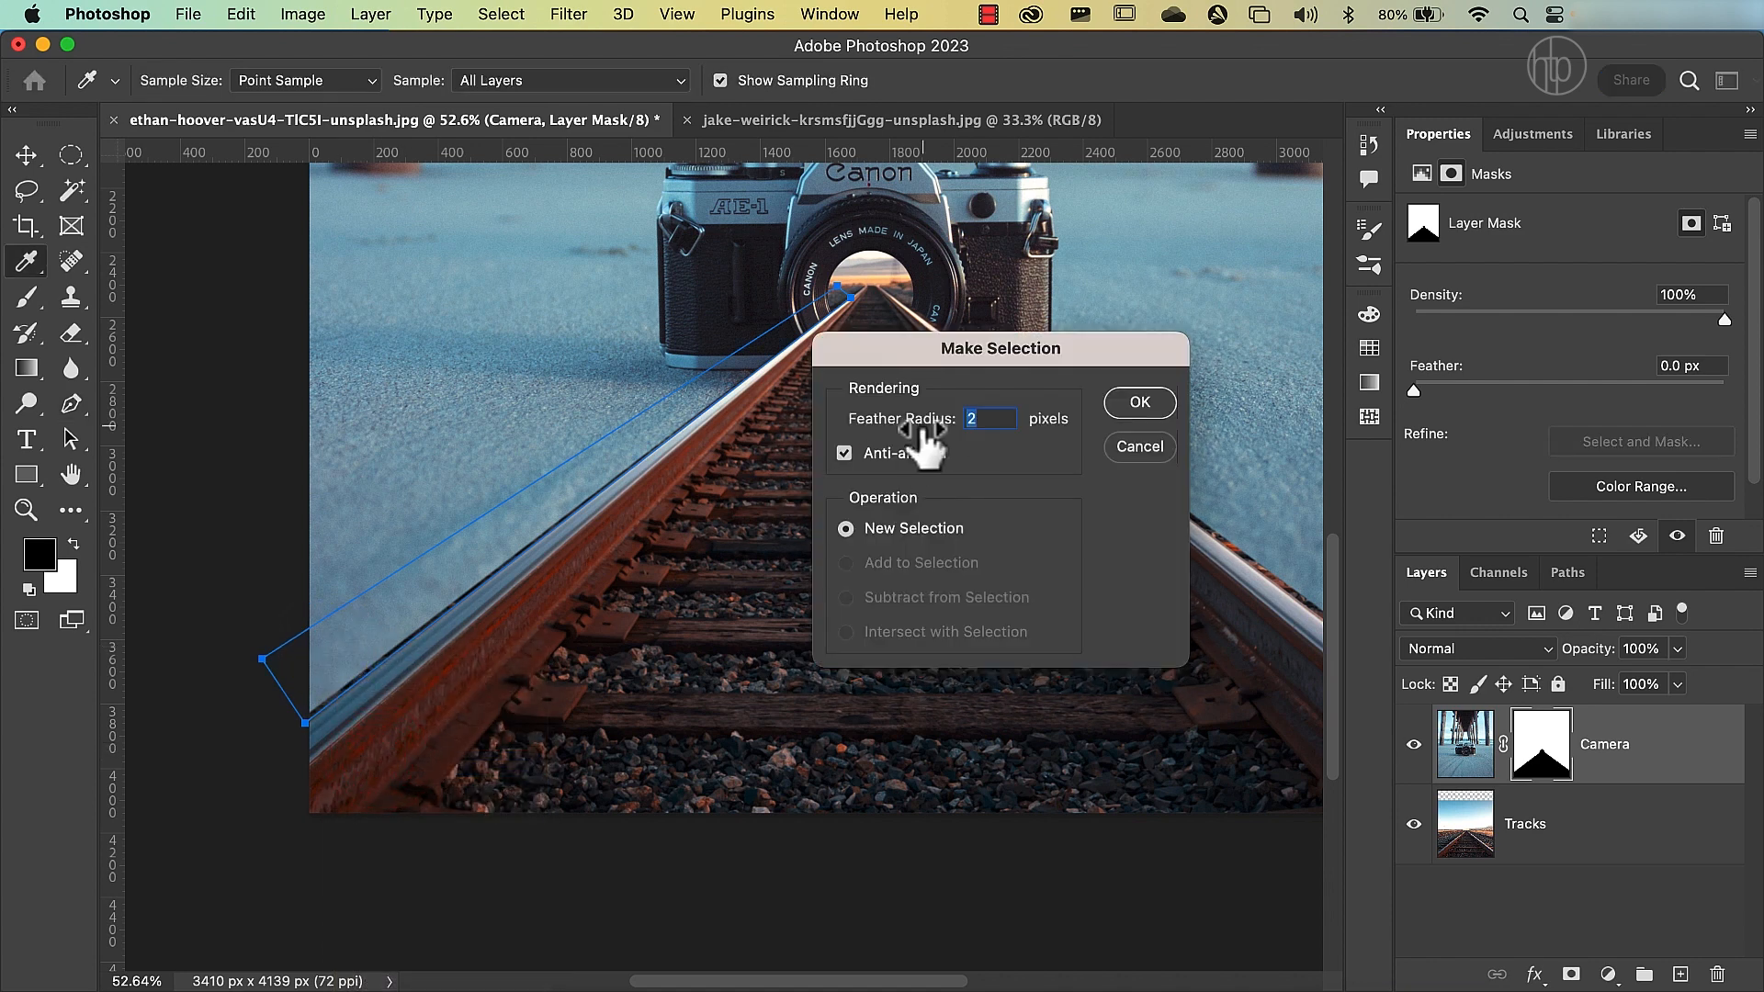
left_click(1143, 411)
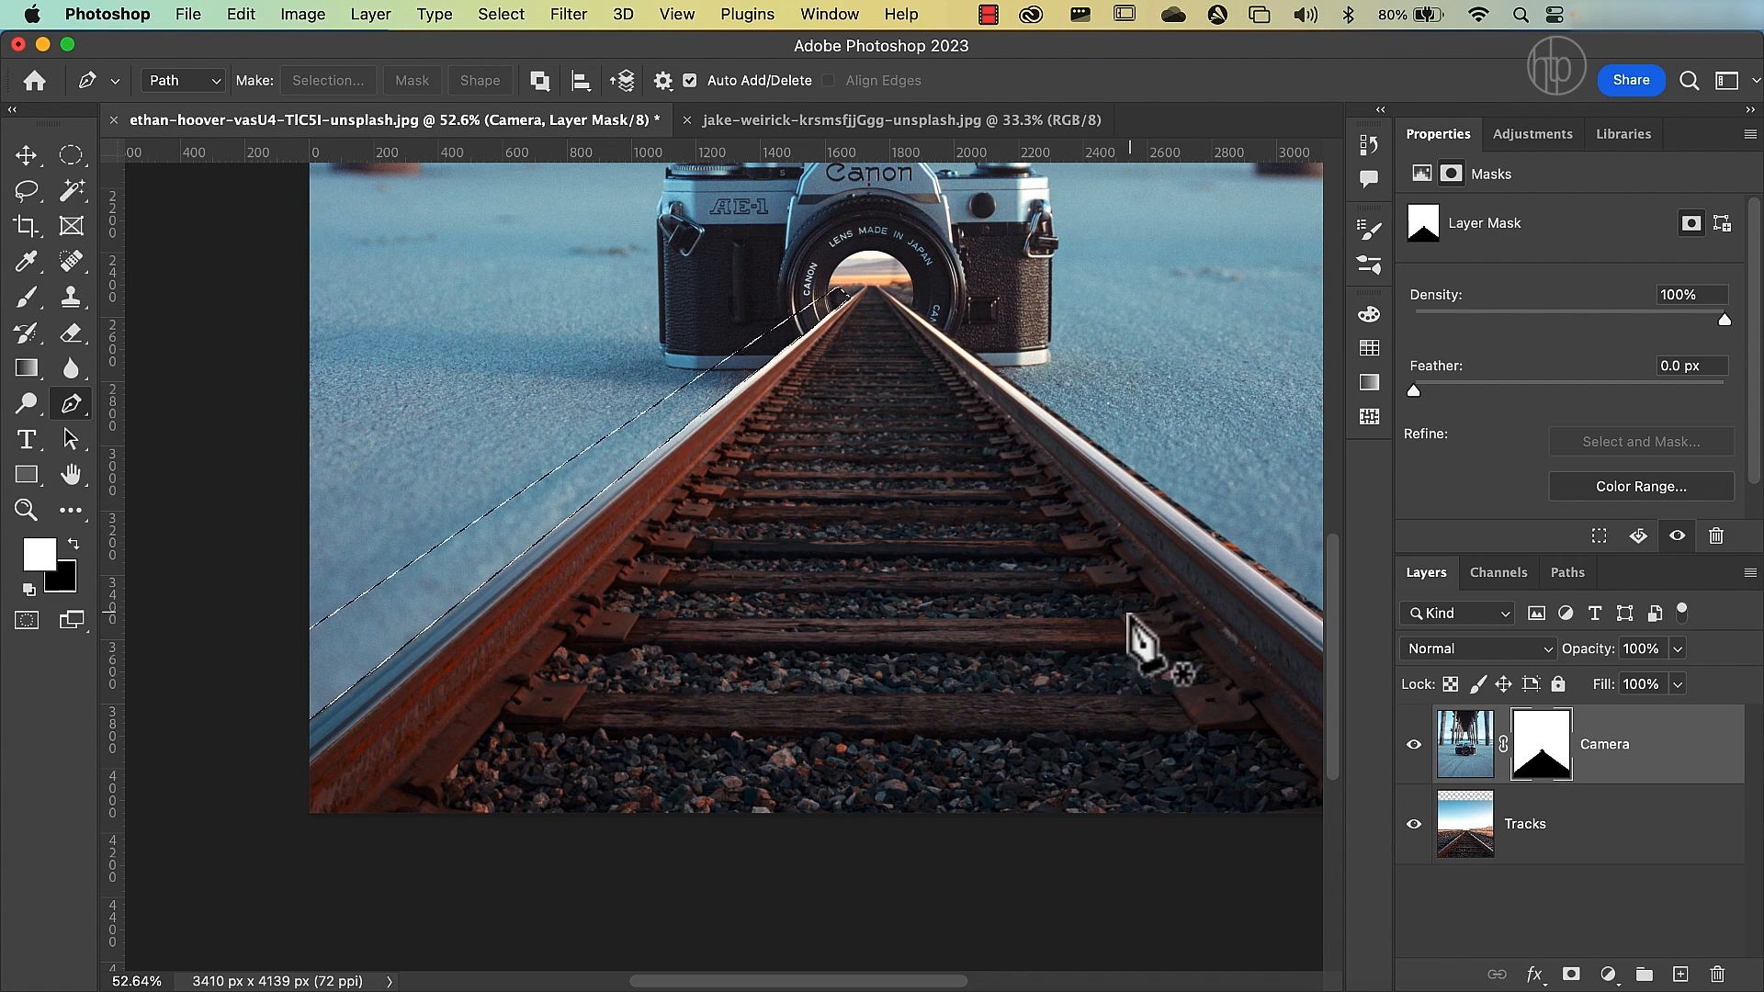
Start a Pen path just outside the canvas at the right rail and run it along the rail's outer edge into the lens.
key("space")
left_click_drag(1134, 610, 709, 630)
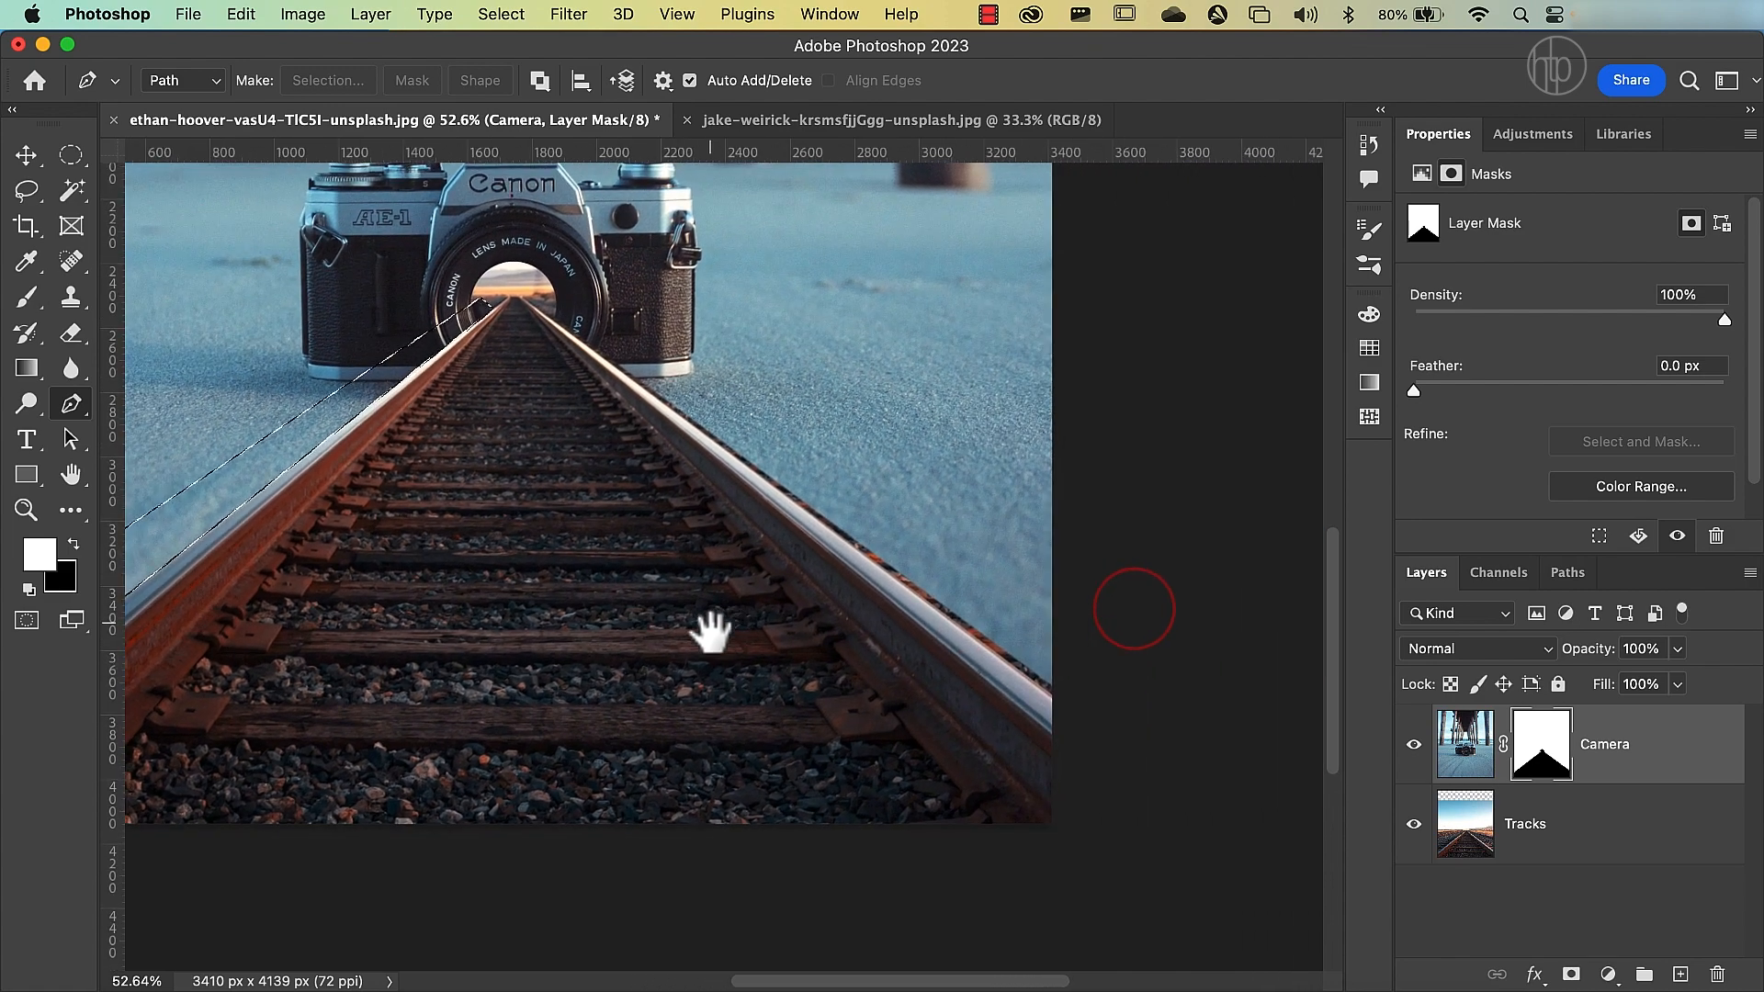
scroll(915, 741, "up", 6)
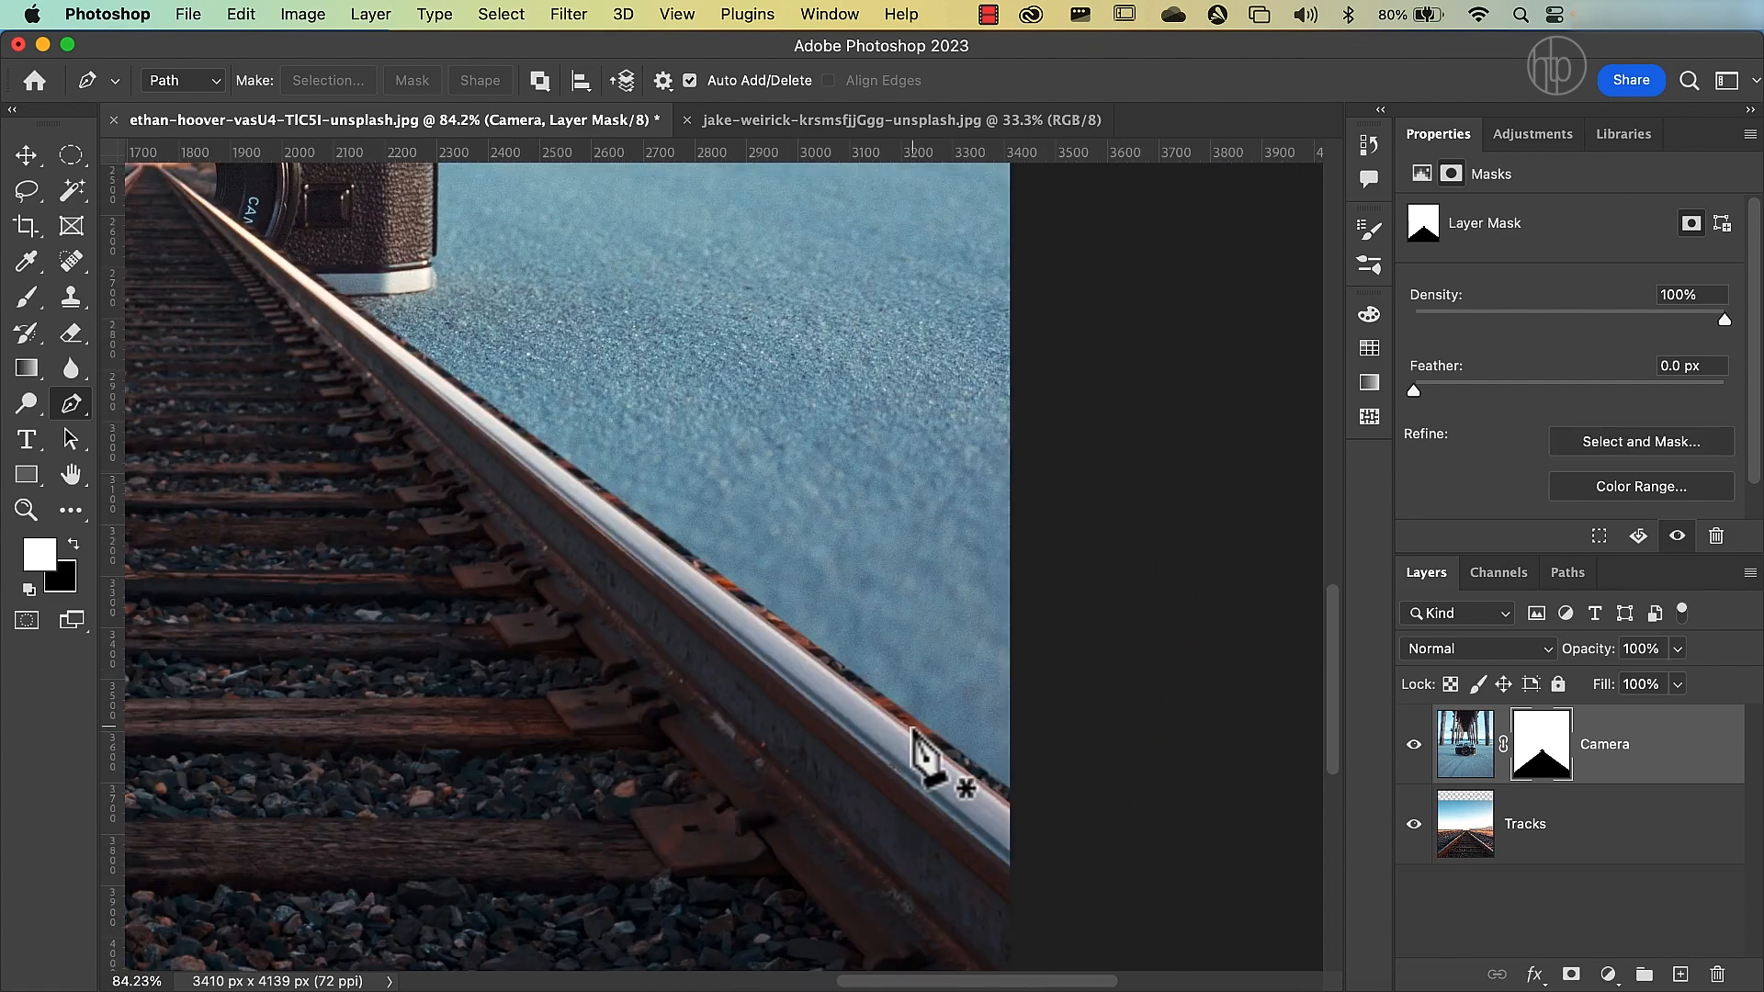
left_click(1079, 862)
key("space")
left_click_drag(220, 219, 986, 902)
left_click(501, 538)
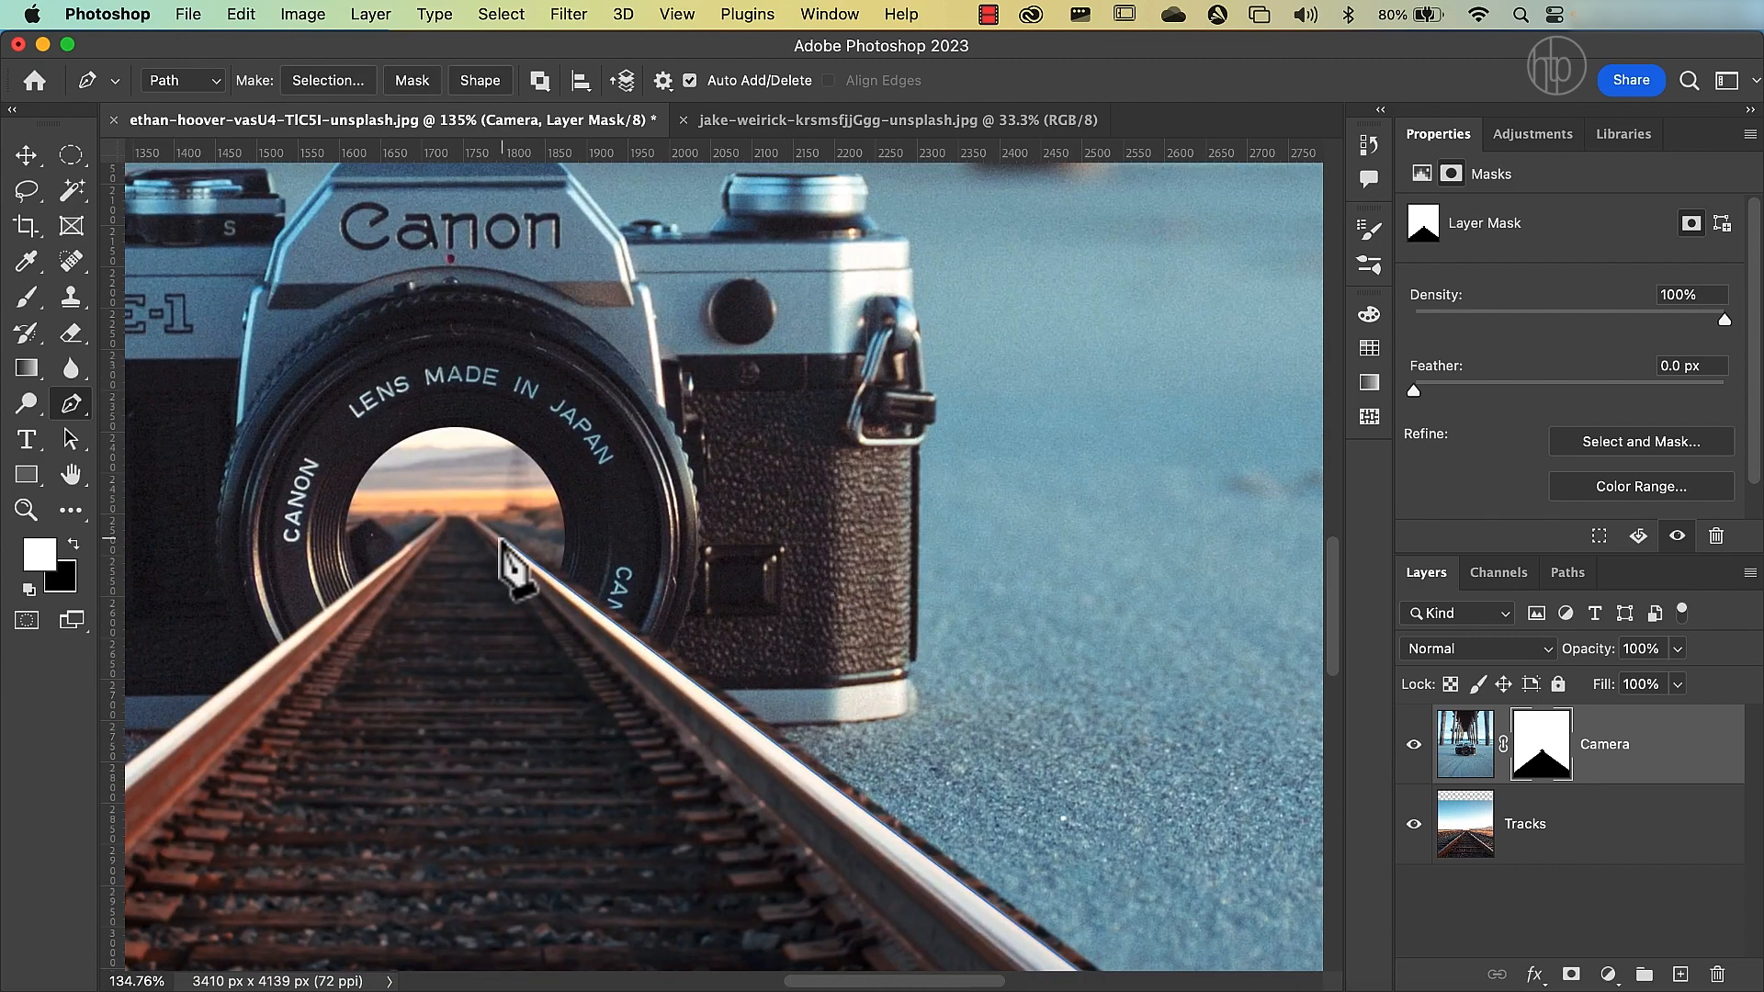
Continue the right-rail path above the rail and back outside the canvas, closing it at its starting point to enclose the dark fringe.
left_click(612, 501)
scroll(942, 709, "down", 8)
scroll(942, 710, "right", 10)
left_click(967, 721)
left_click(937, 785)
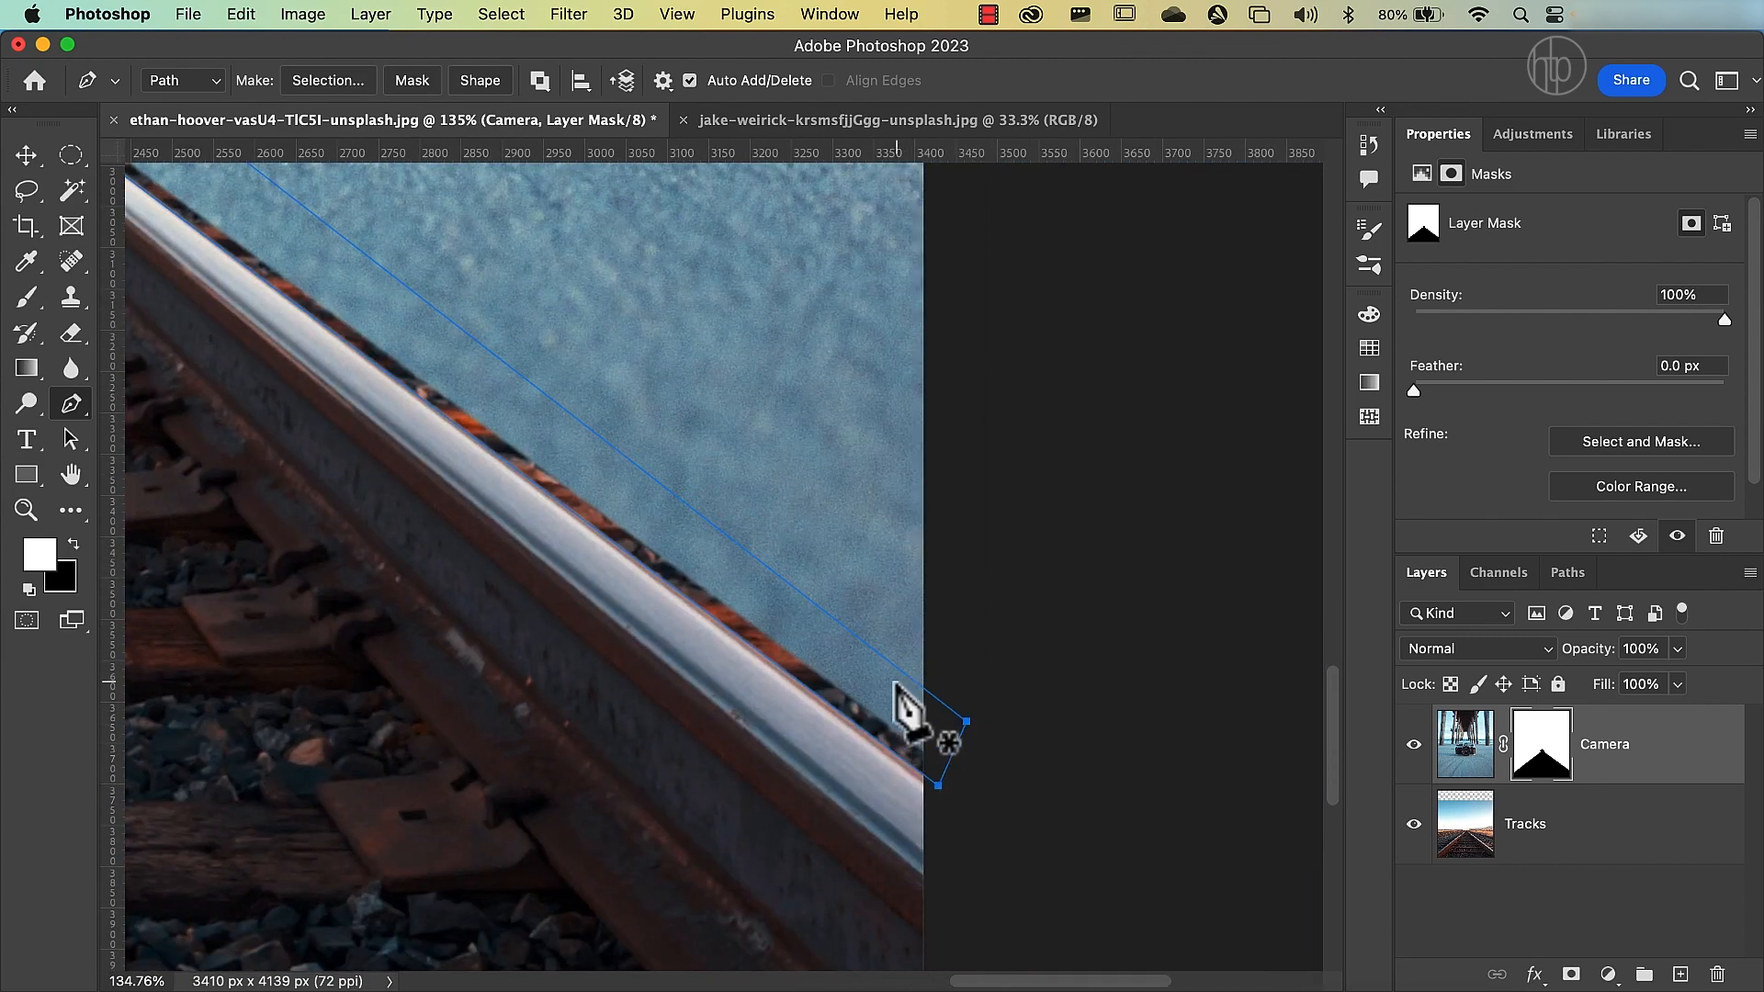
Turn the right-rail path into a selection, fill it with white on the Camera mask, and fit the whole image in view.
right_click(902, 770)
left_click(919, 798)
left_click(1139, 407)
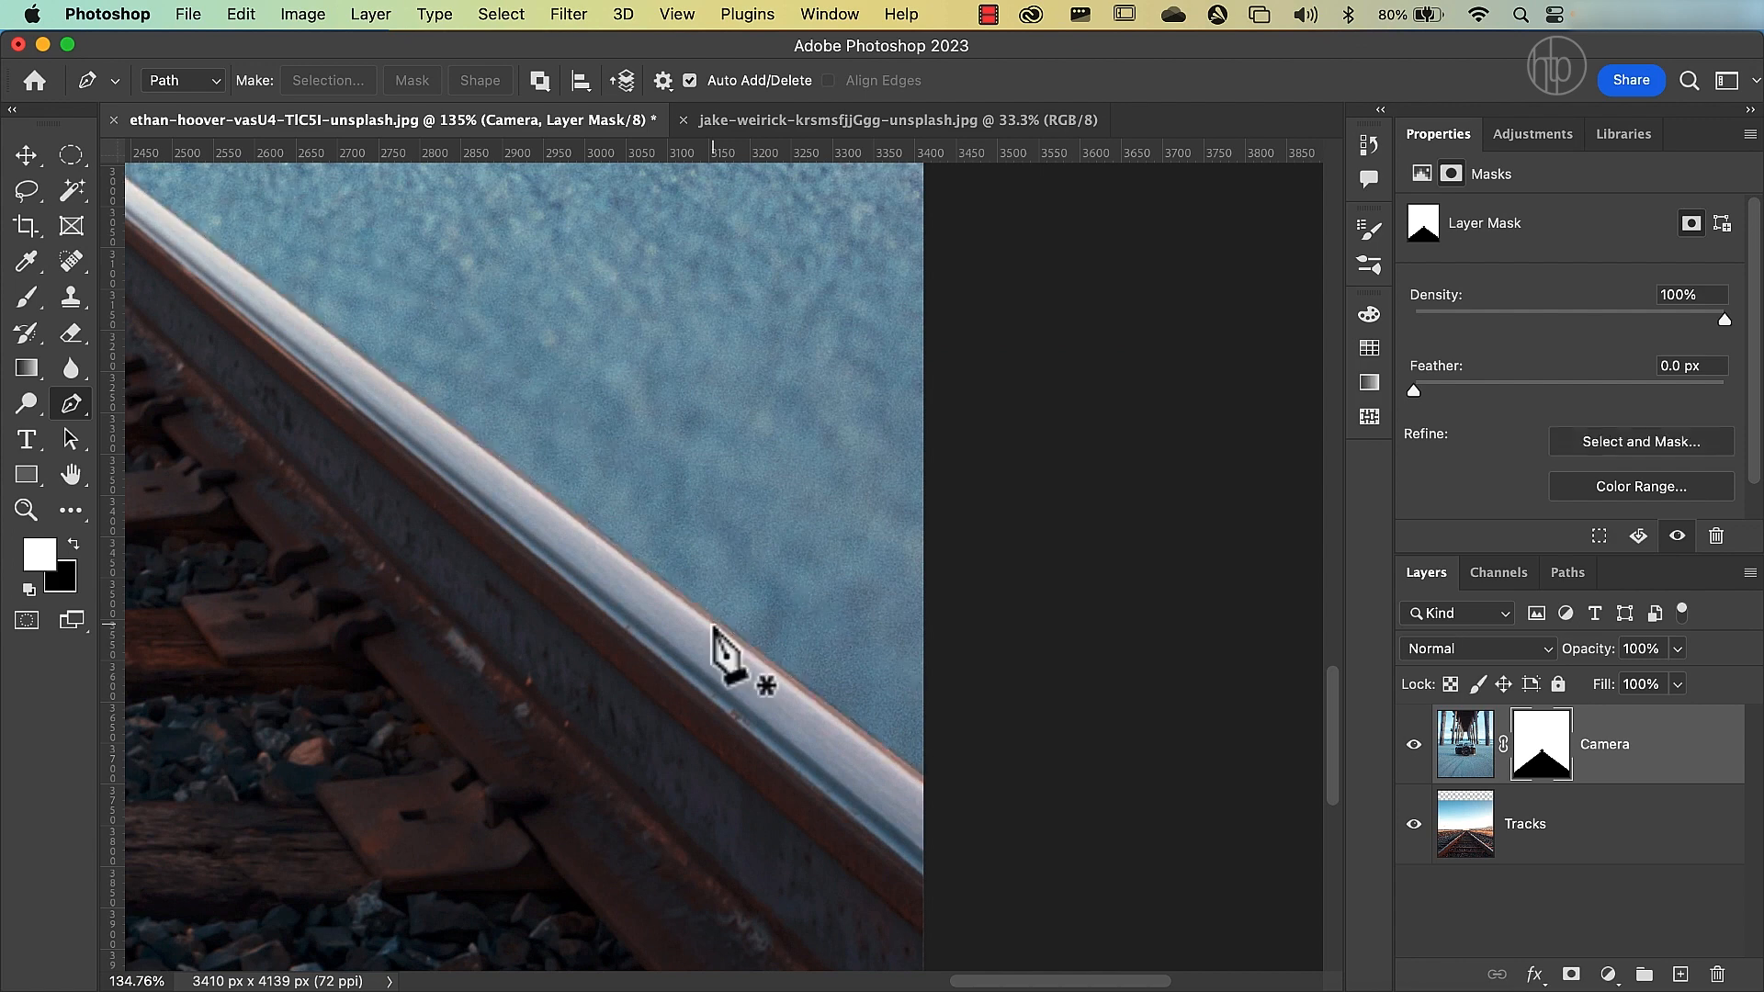
key("super+0")
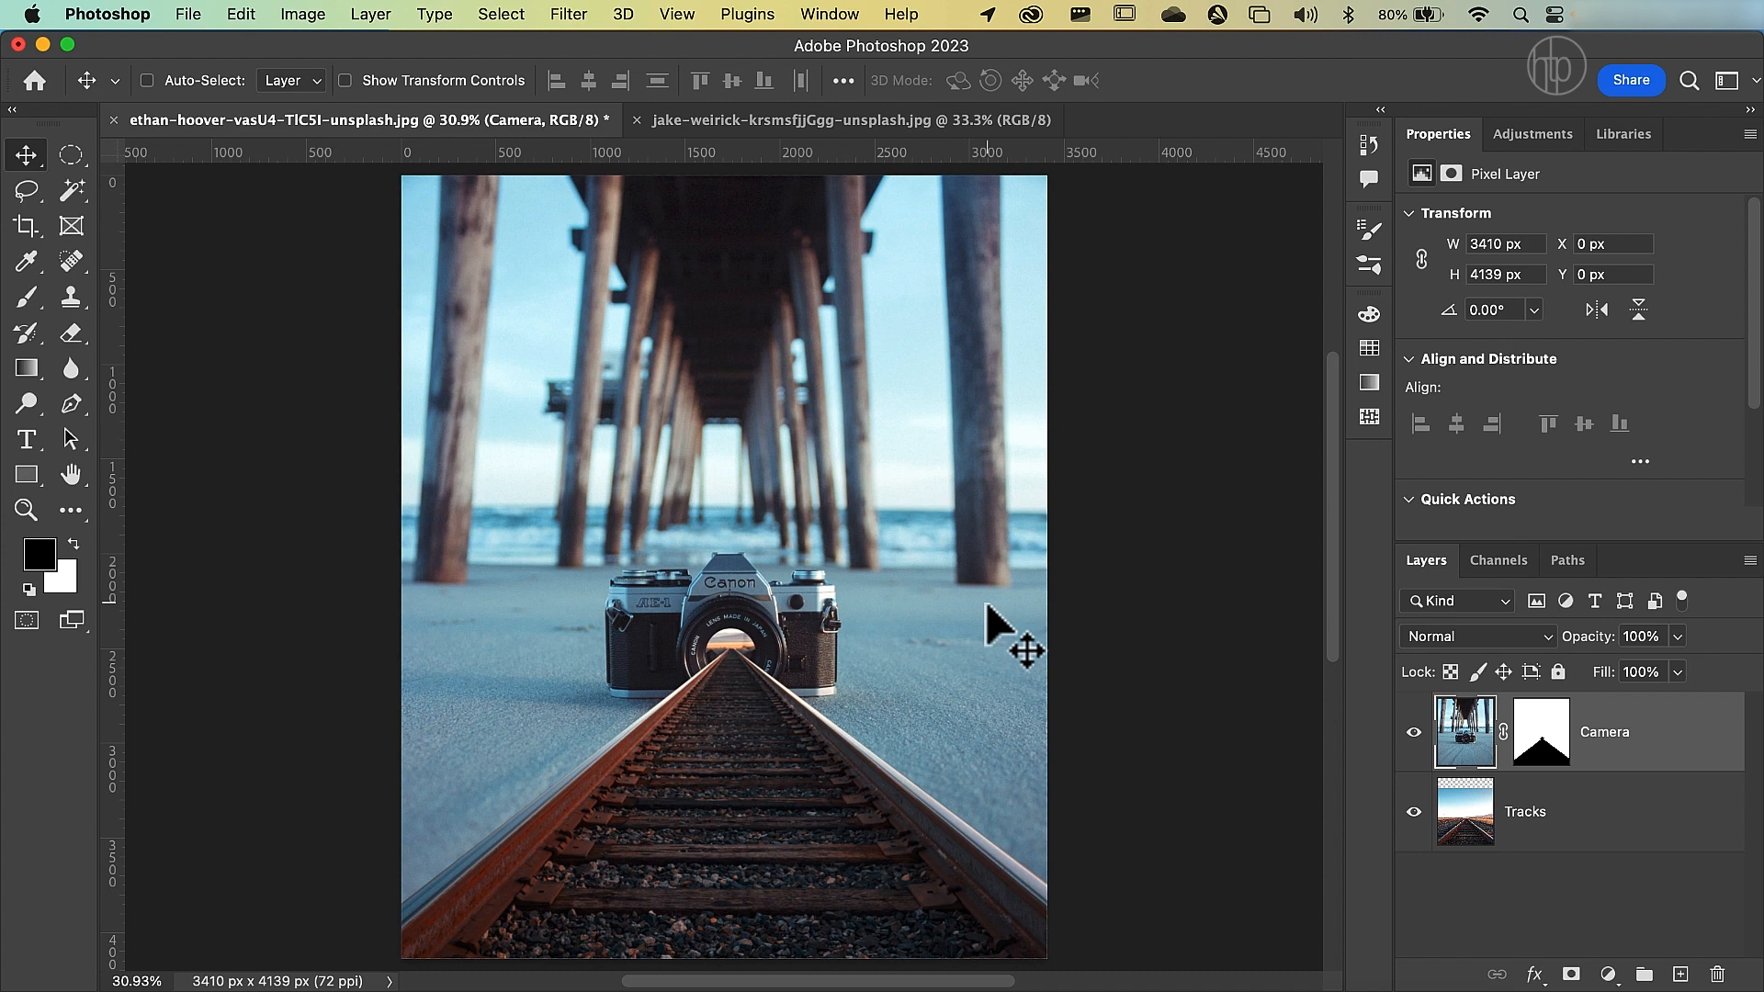
Hide and reshow the Camera layer to compare the composite with the original tracks photo.
left_click(1414, 733)
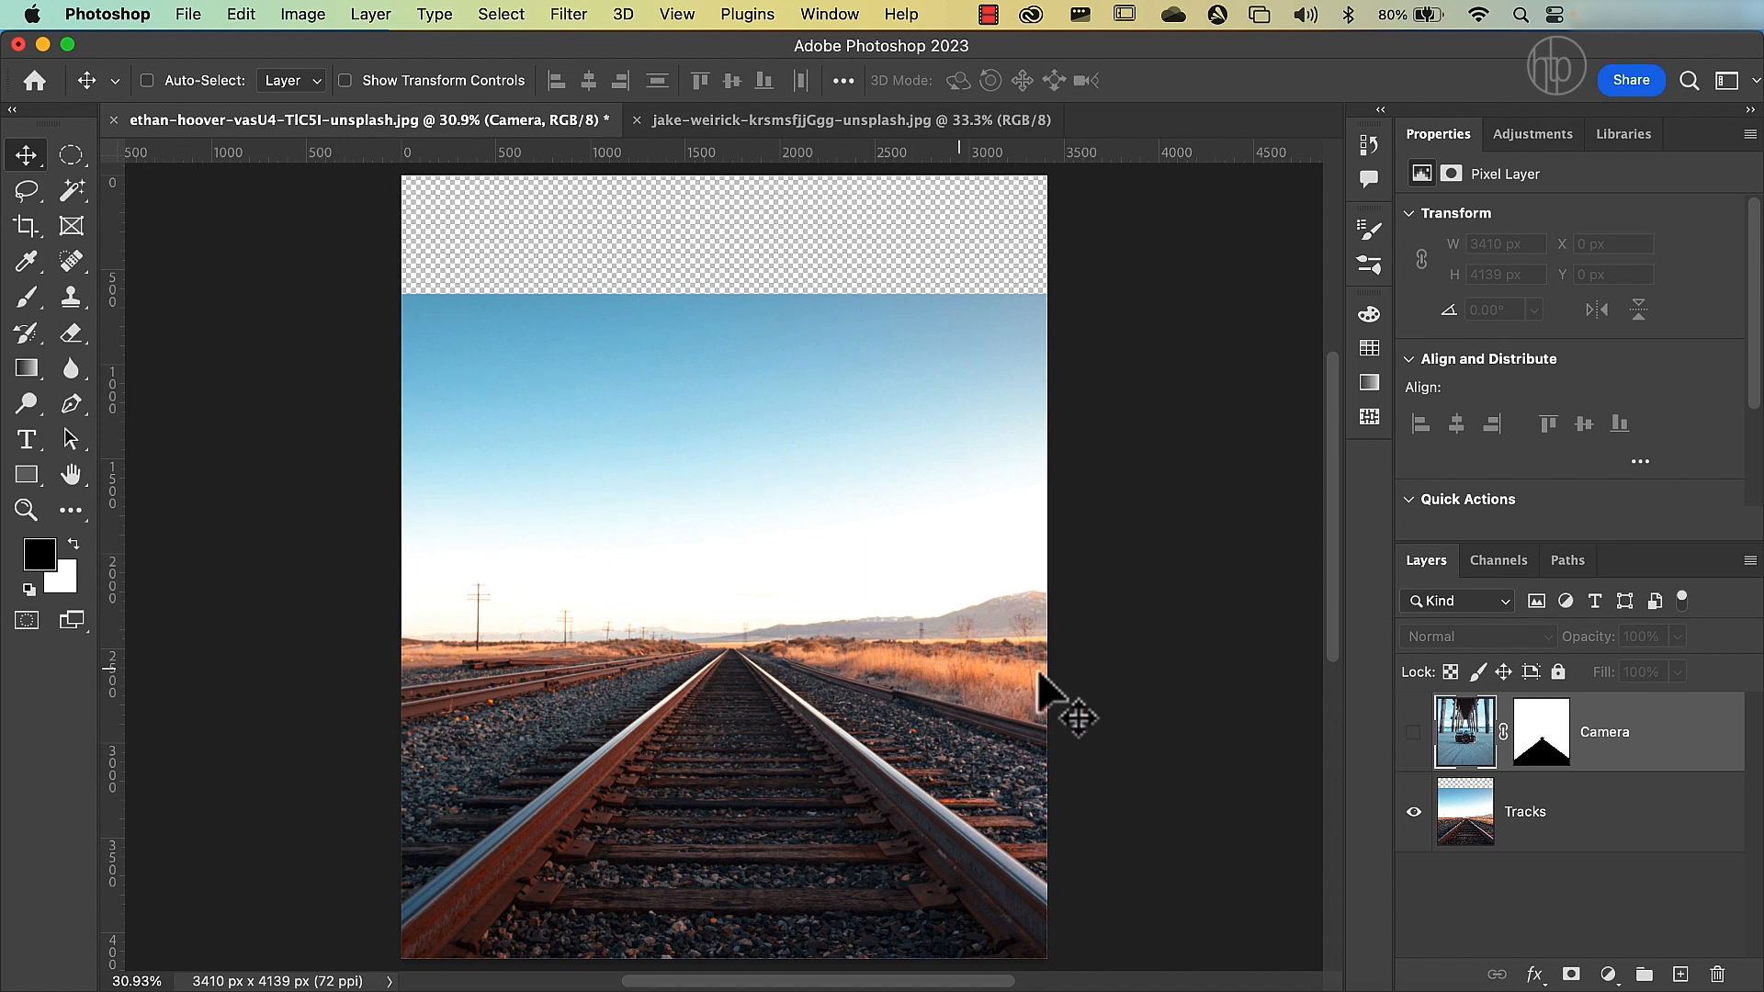
left_click(1414, 732)
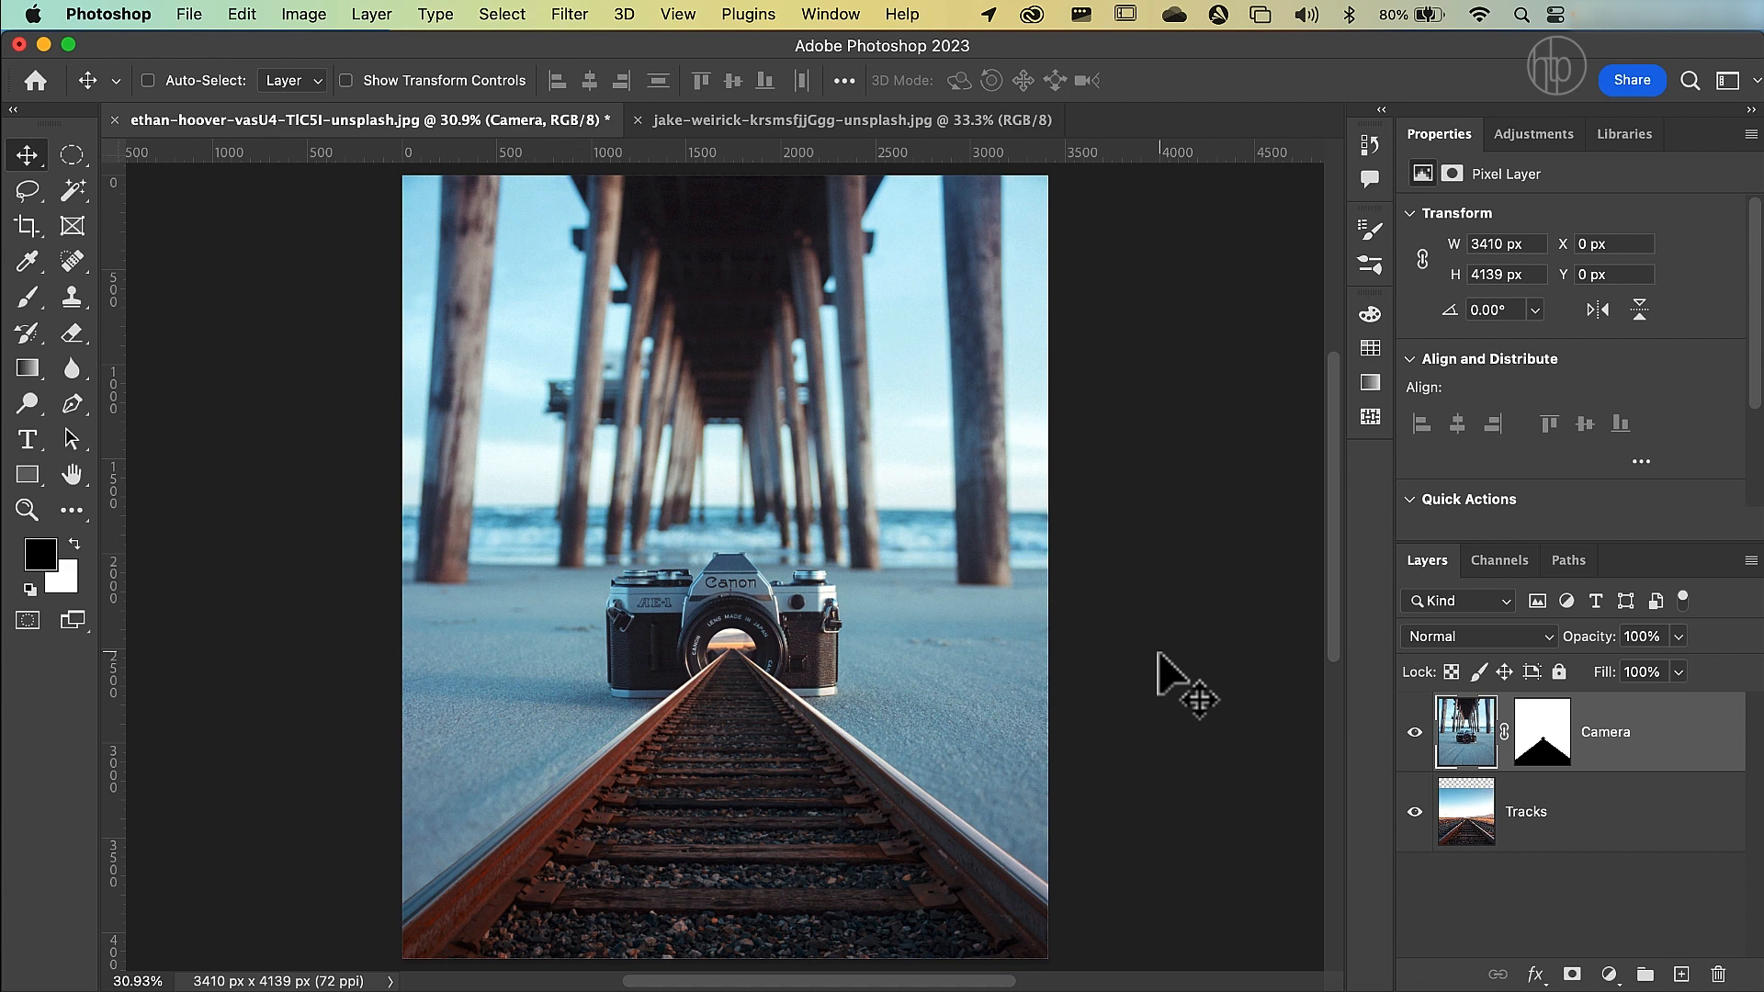
View the Red, Green and Blue channels of the composite individually to compare their grayscale contrast.
left_click(1498, 571)
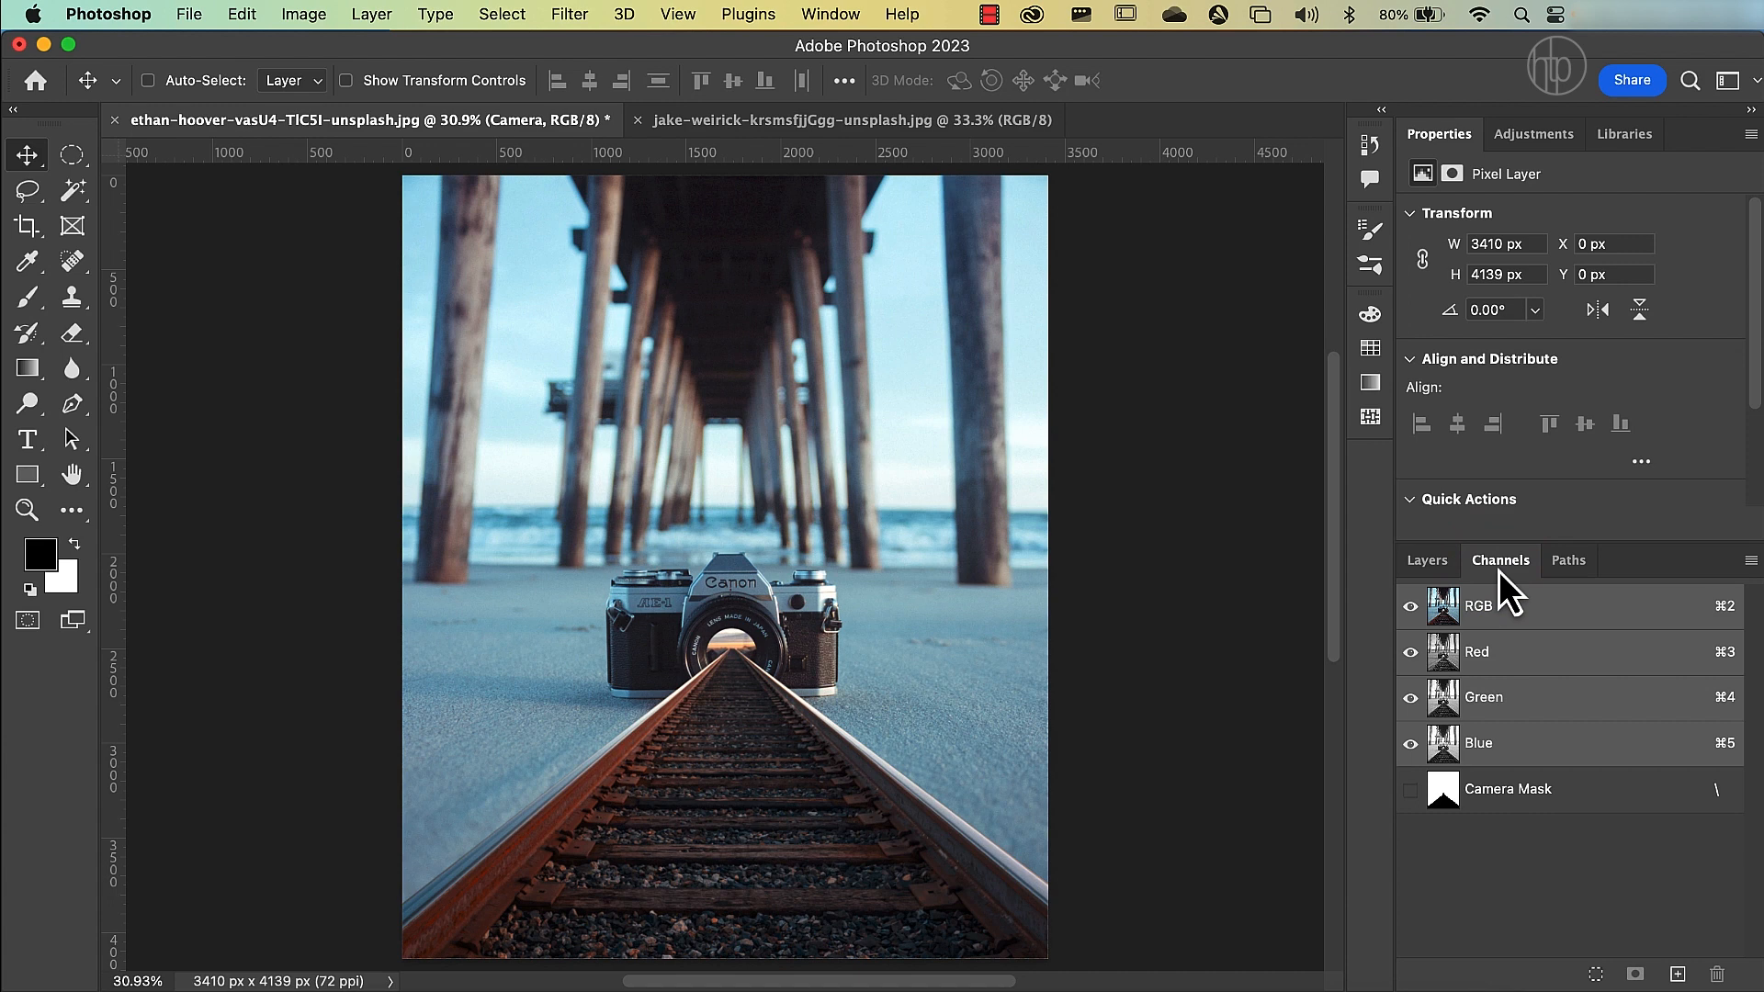
left_click(832, 17)
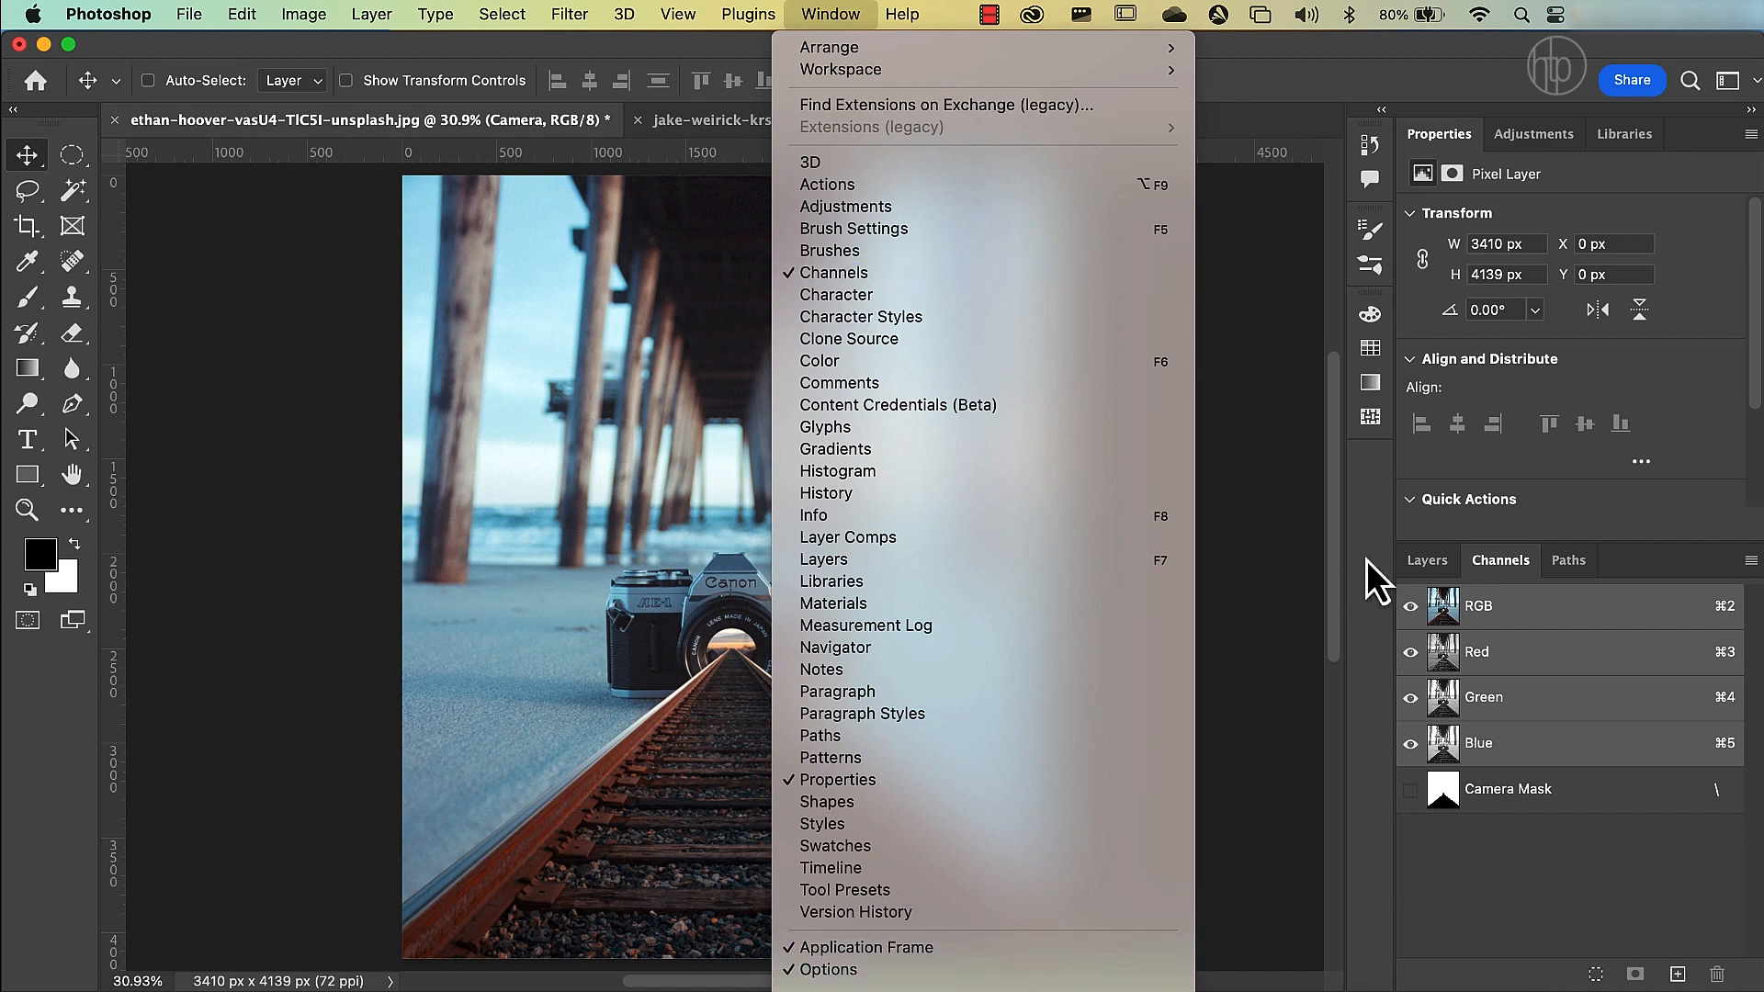
left_click(1495, 559)
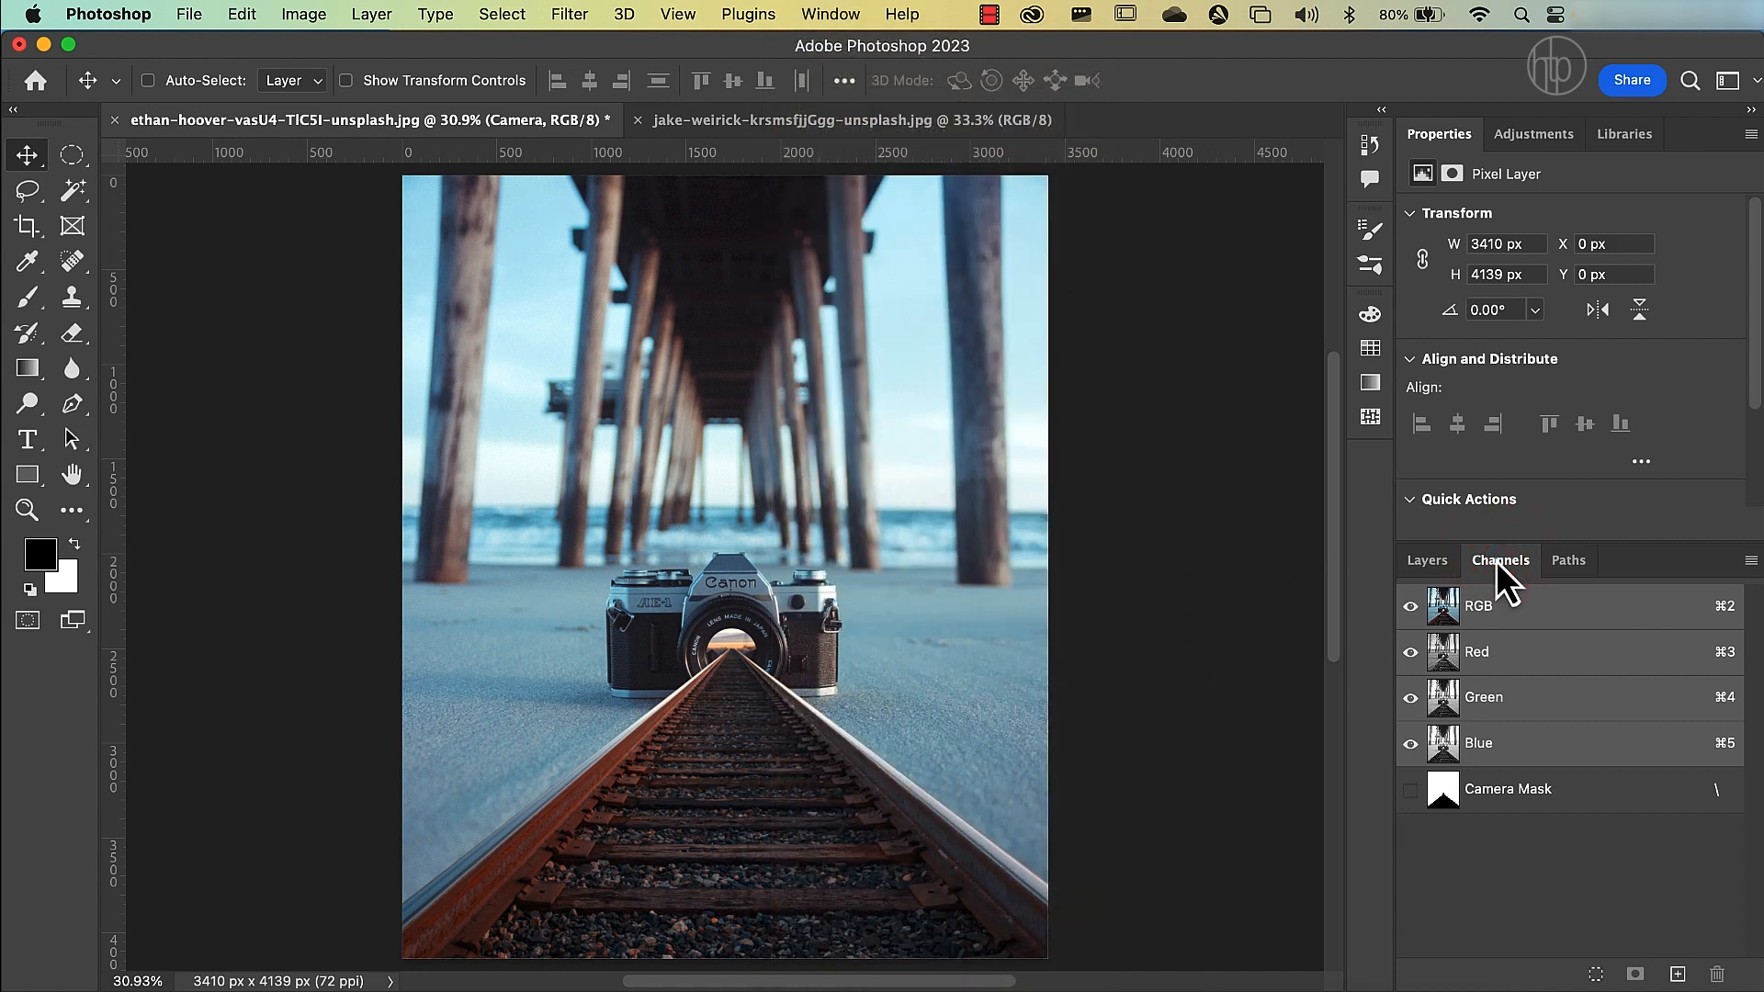
left_click(1514, 659)
left_click(1521, 702)
left_click(1520, 740)
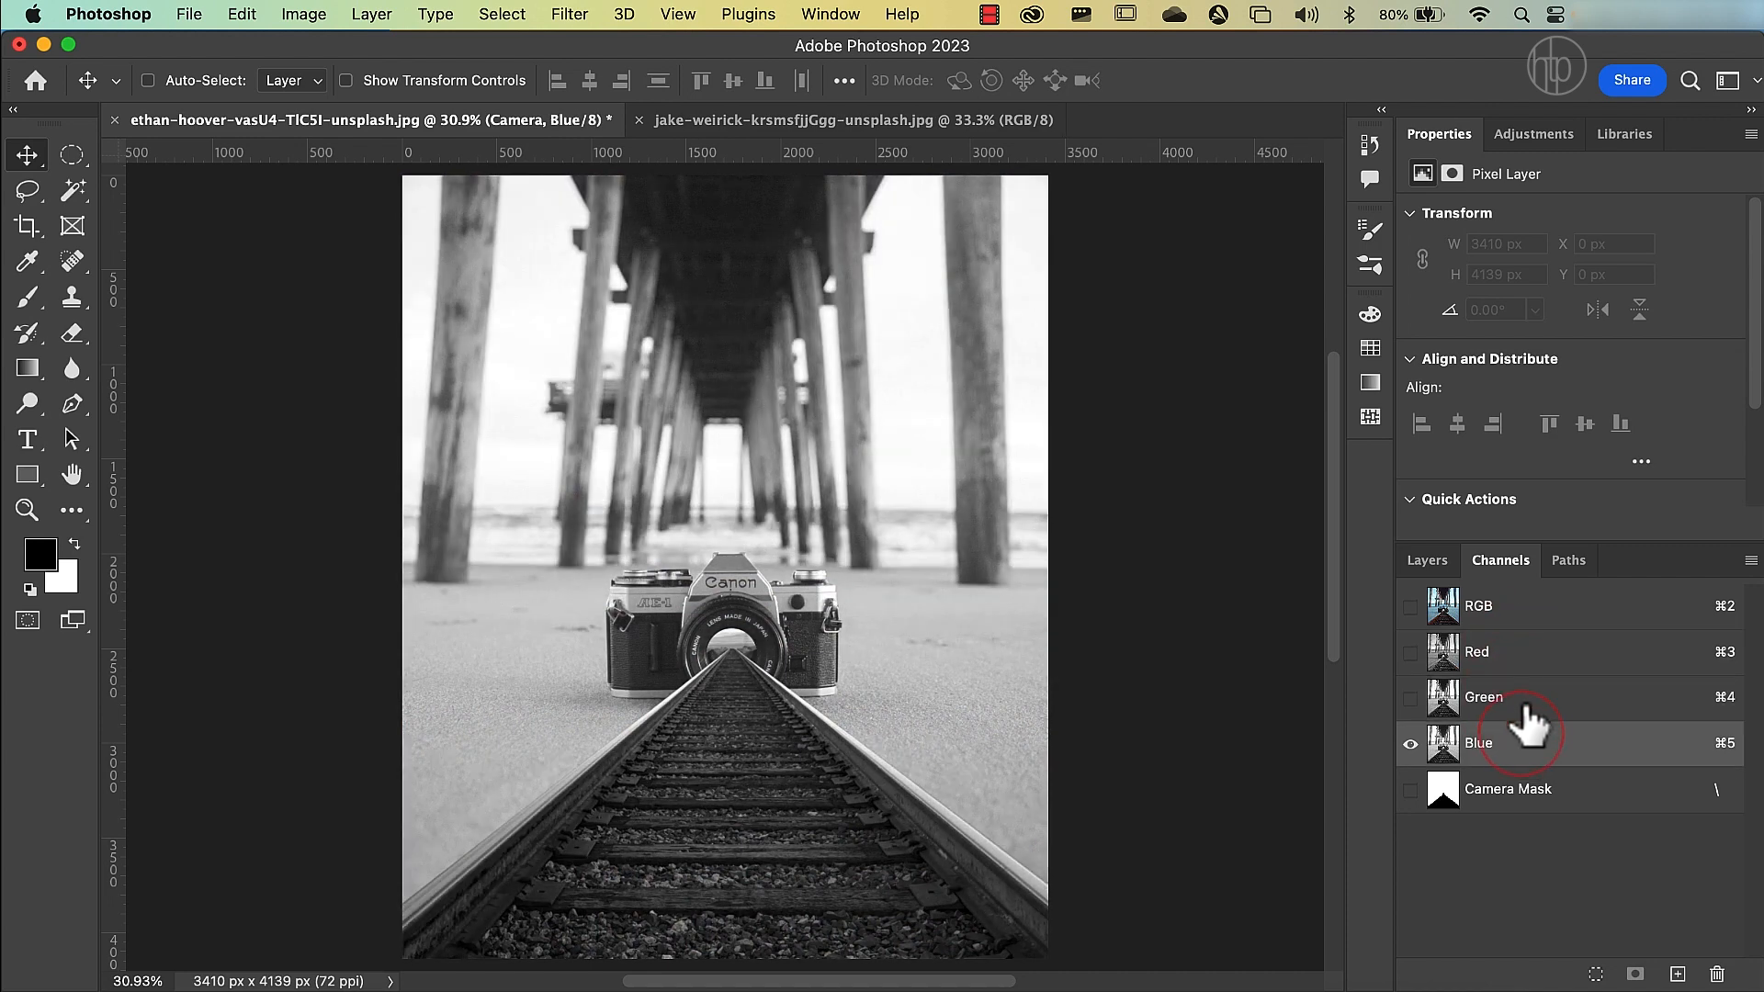
left_click(1525, 703)
left_click(1534, 658)
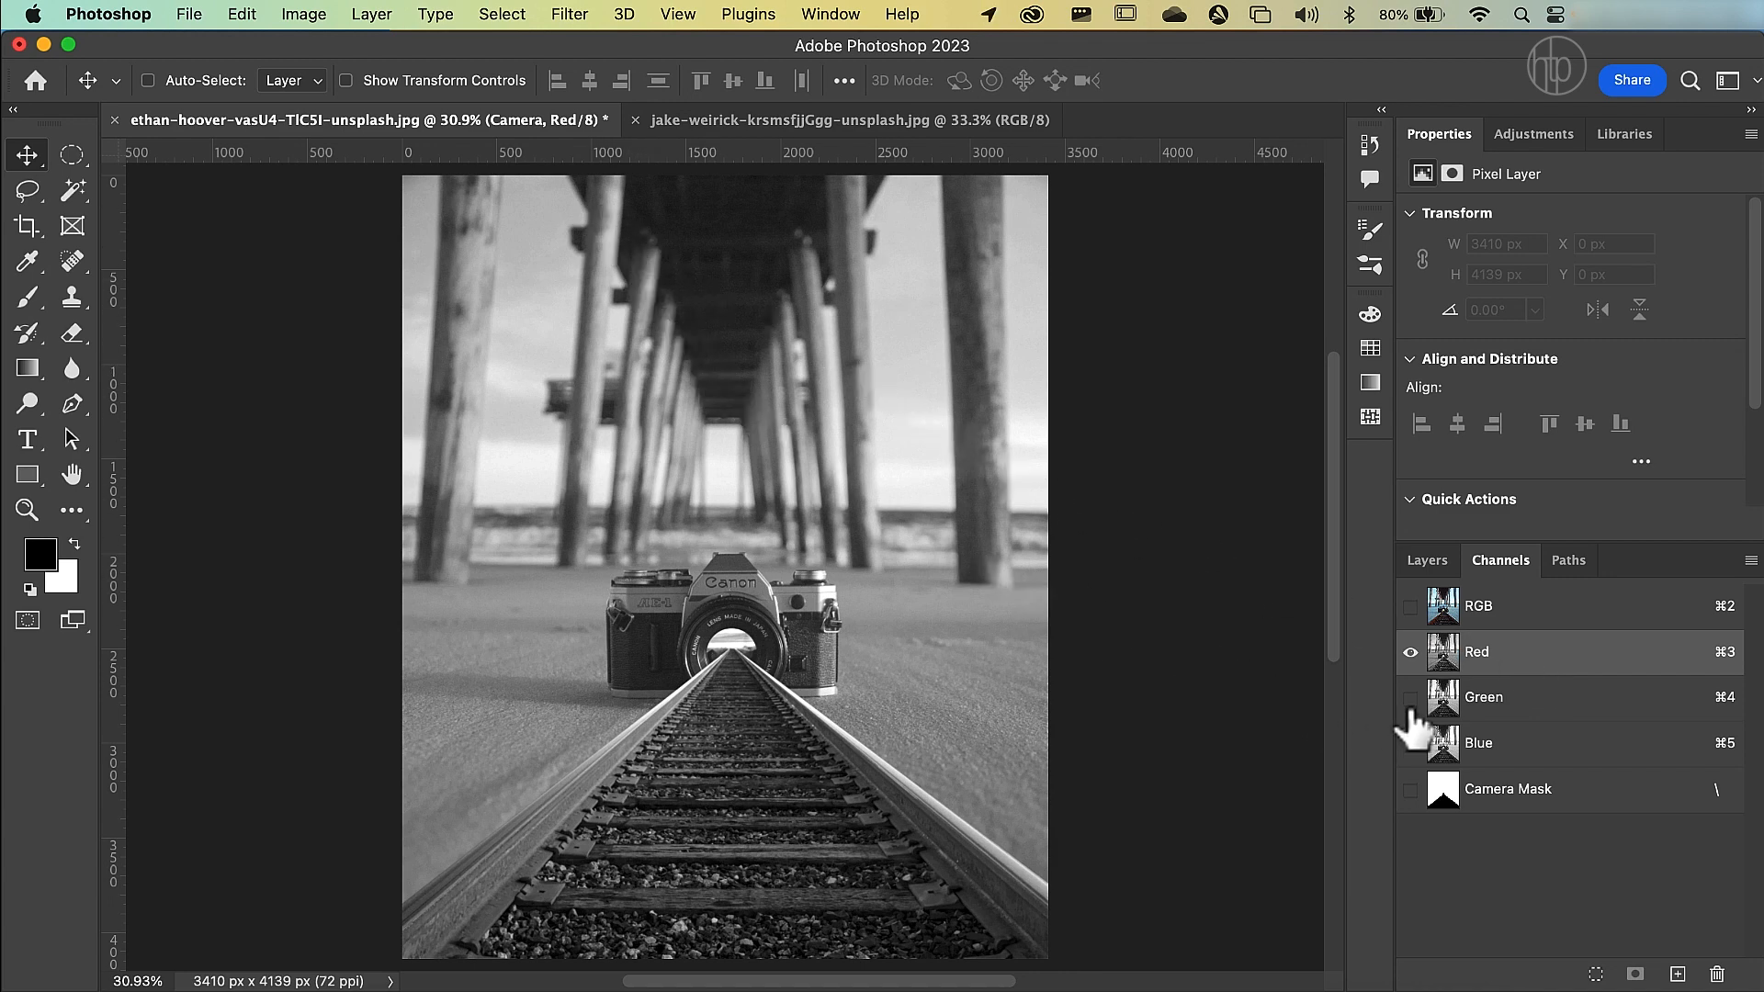
left_click(1488, 706)
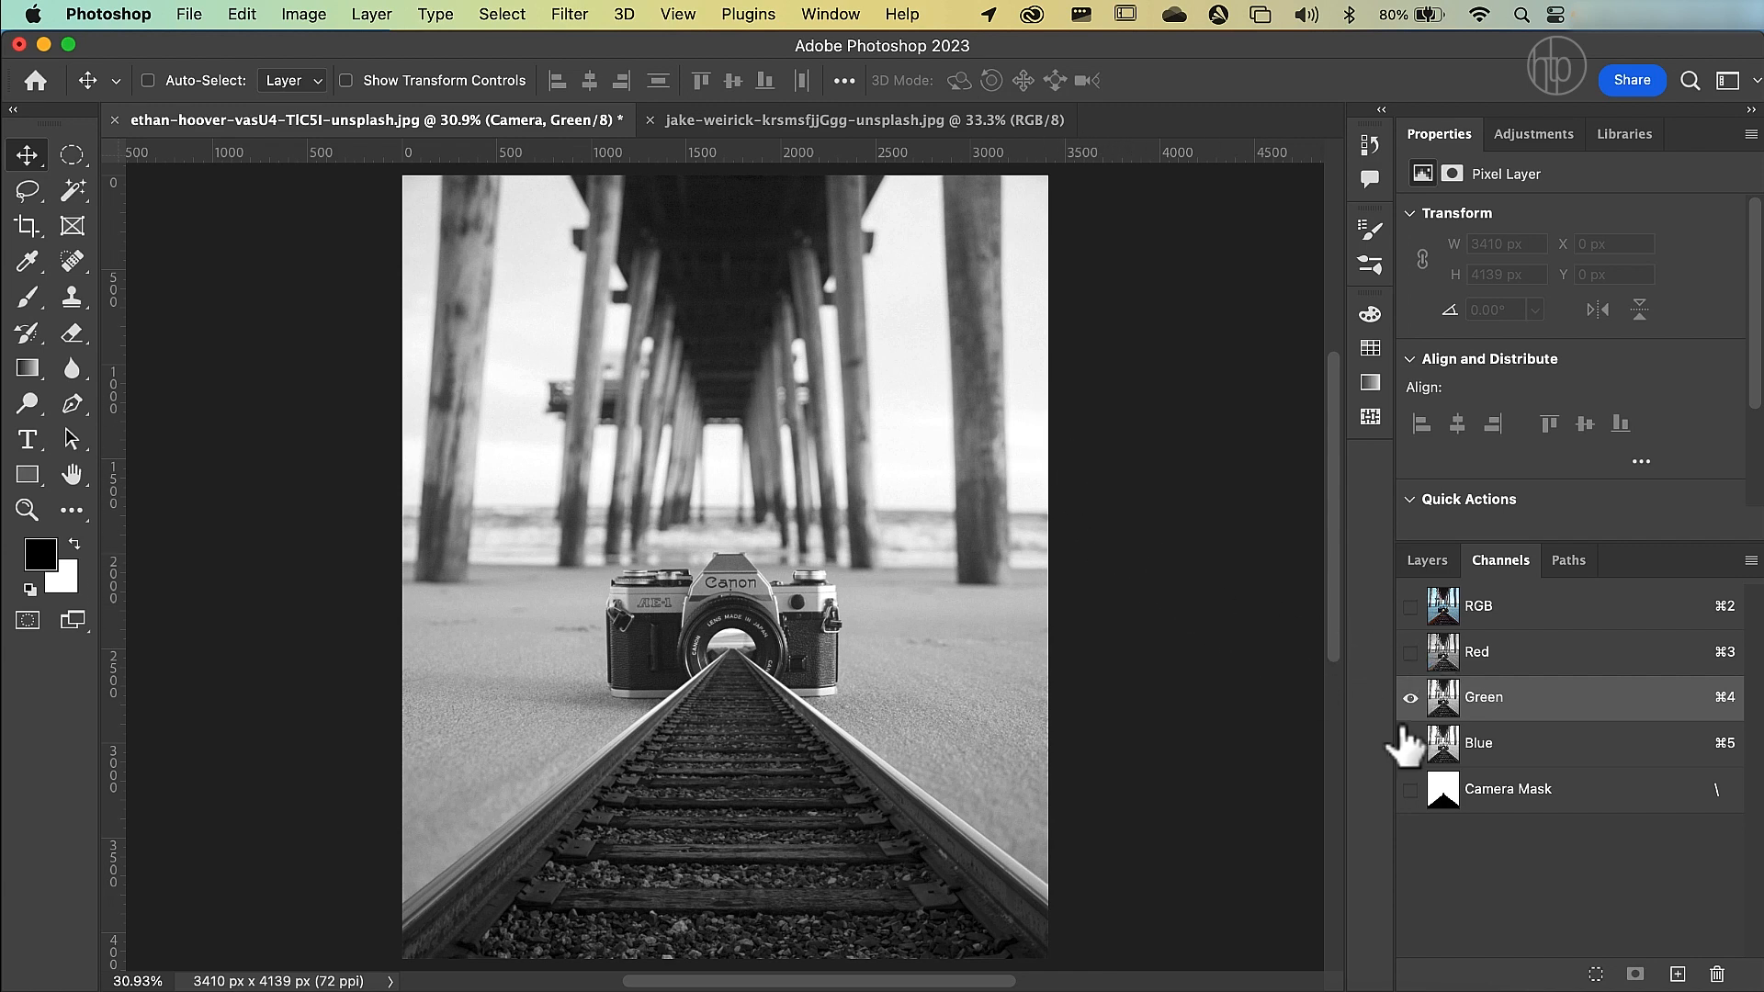
left_click(1491, 746)
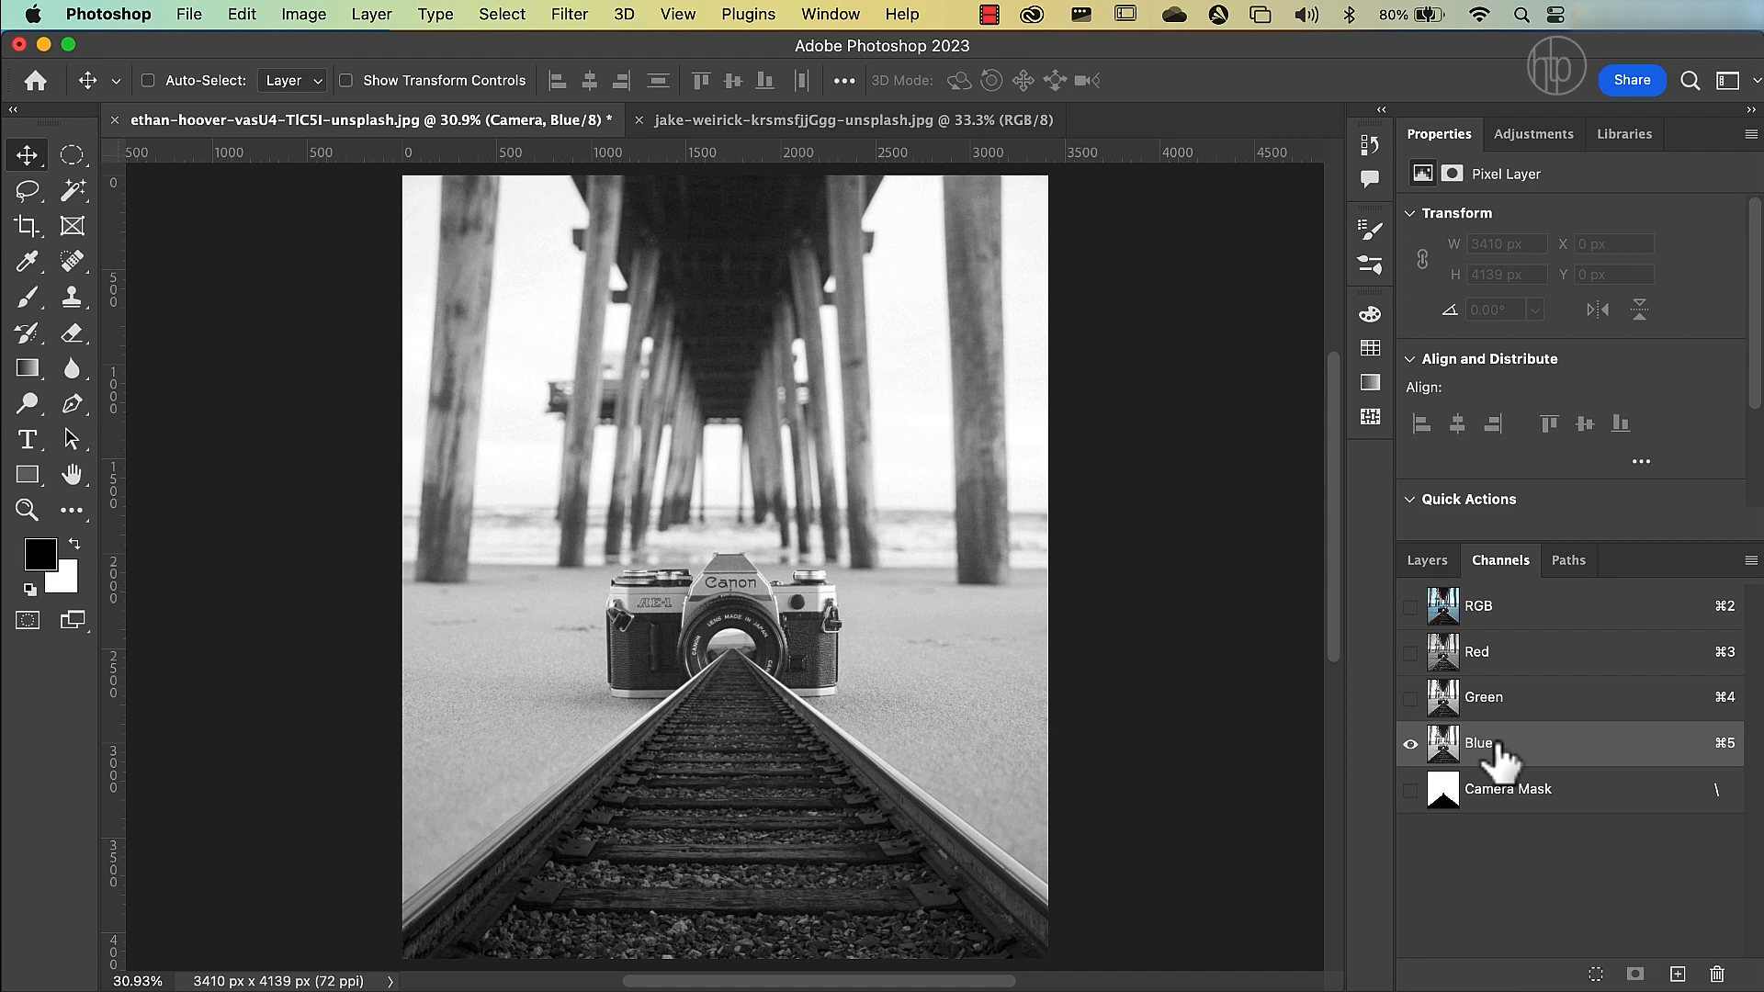
Duplicate the Green channel and load the copy as a selection.
left_click(1511, 709)
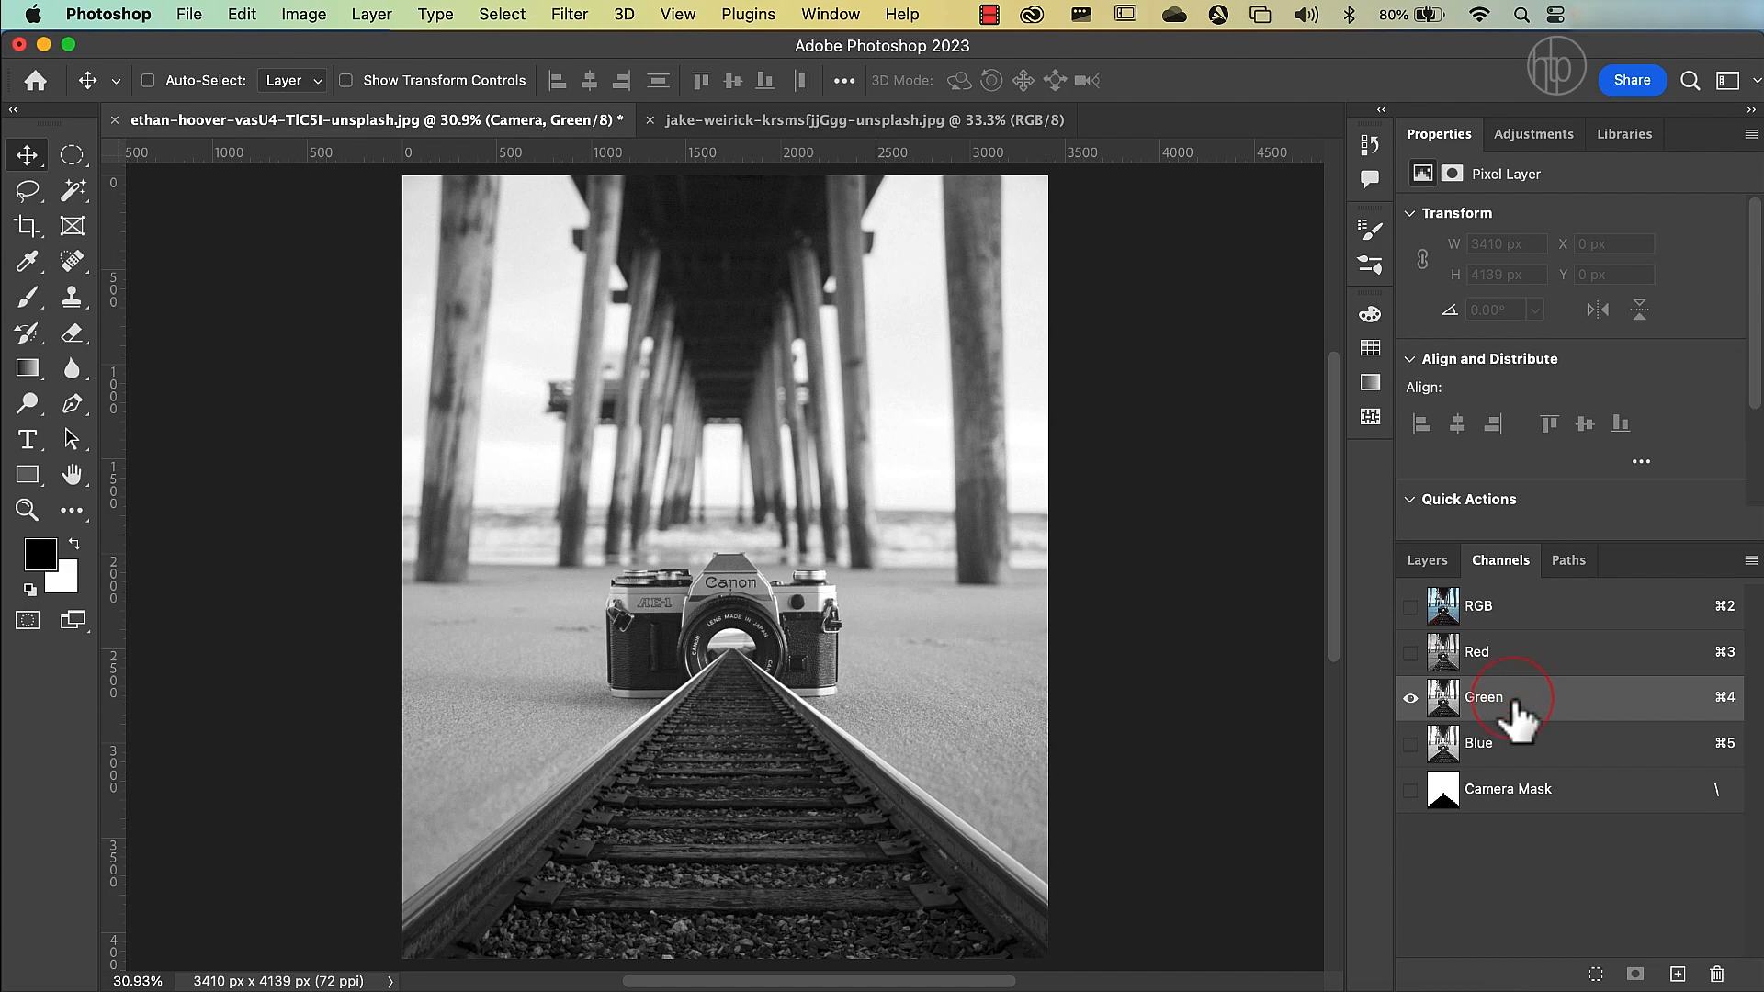
left_click_drag(1516, 709, 1676, 972)
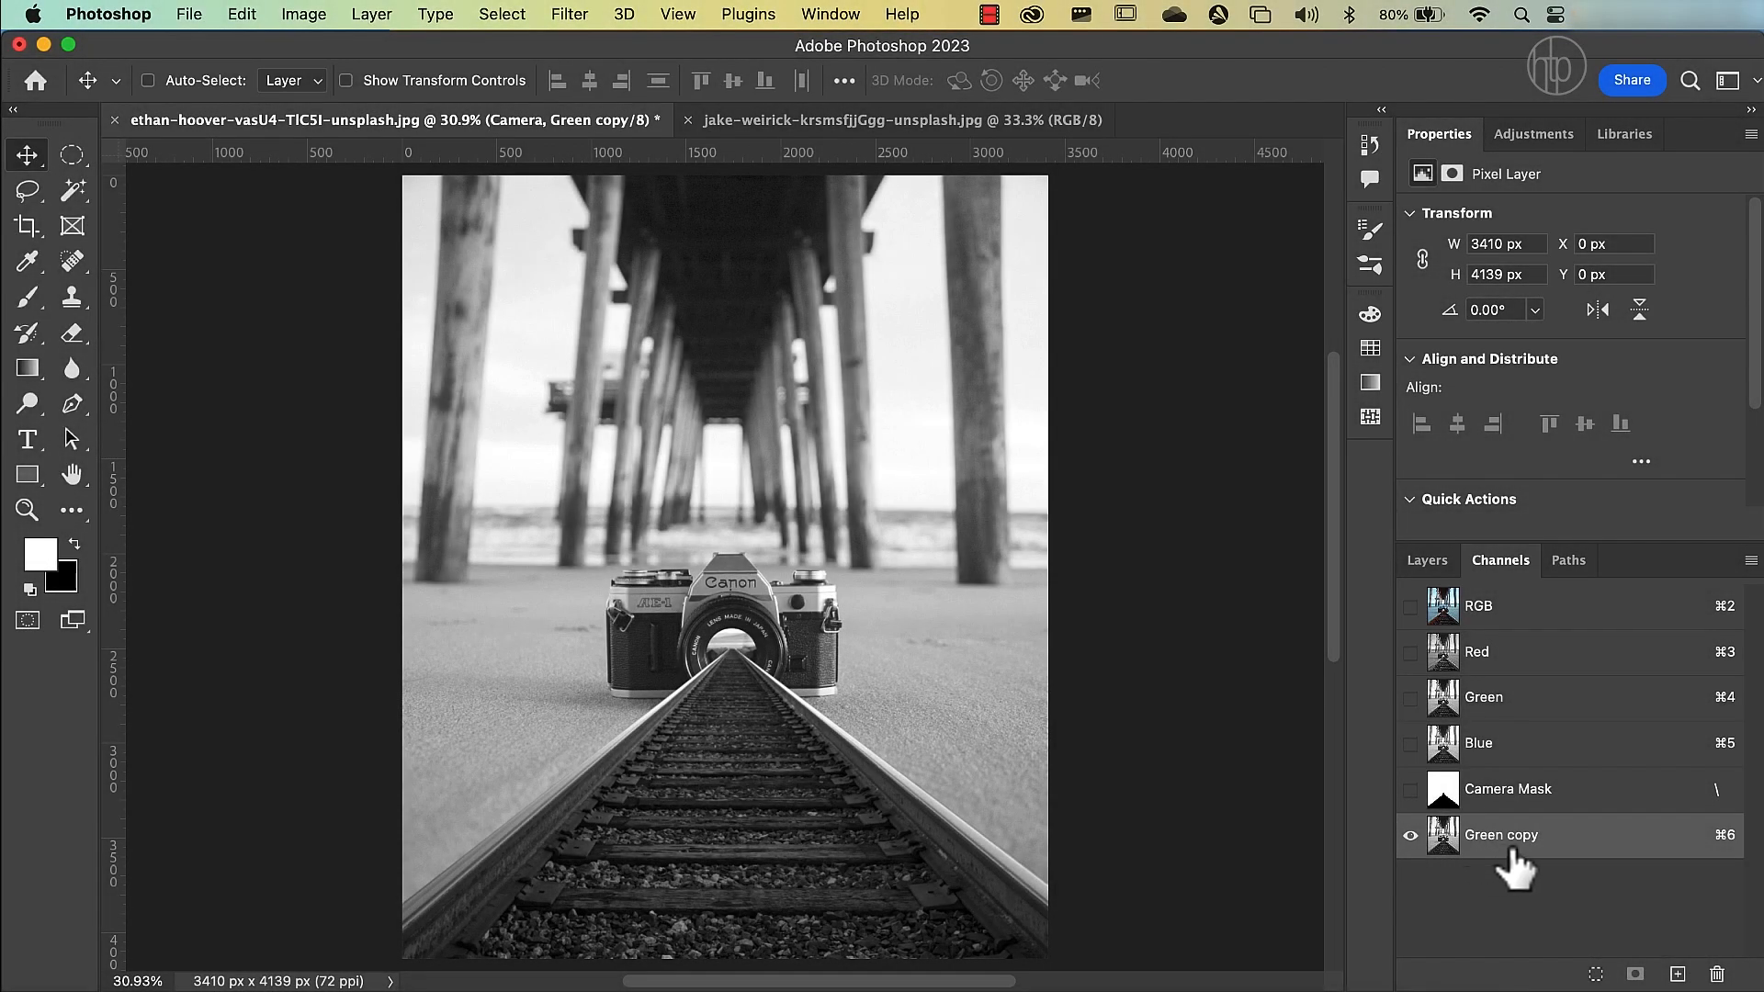
left_click(1444, 842, "super")
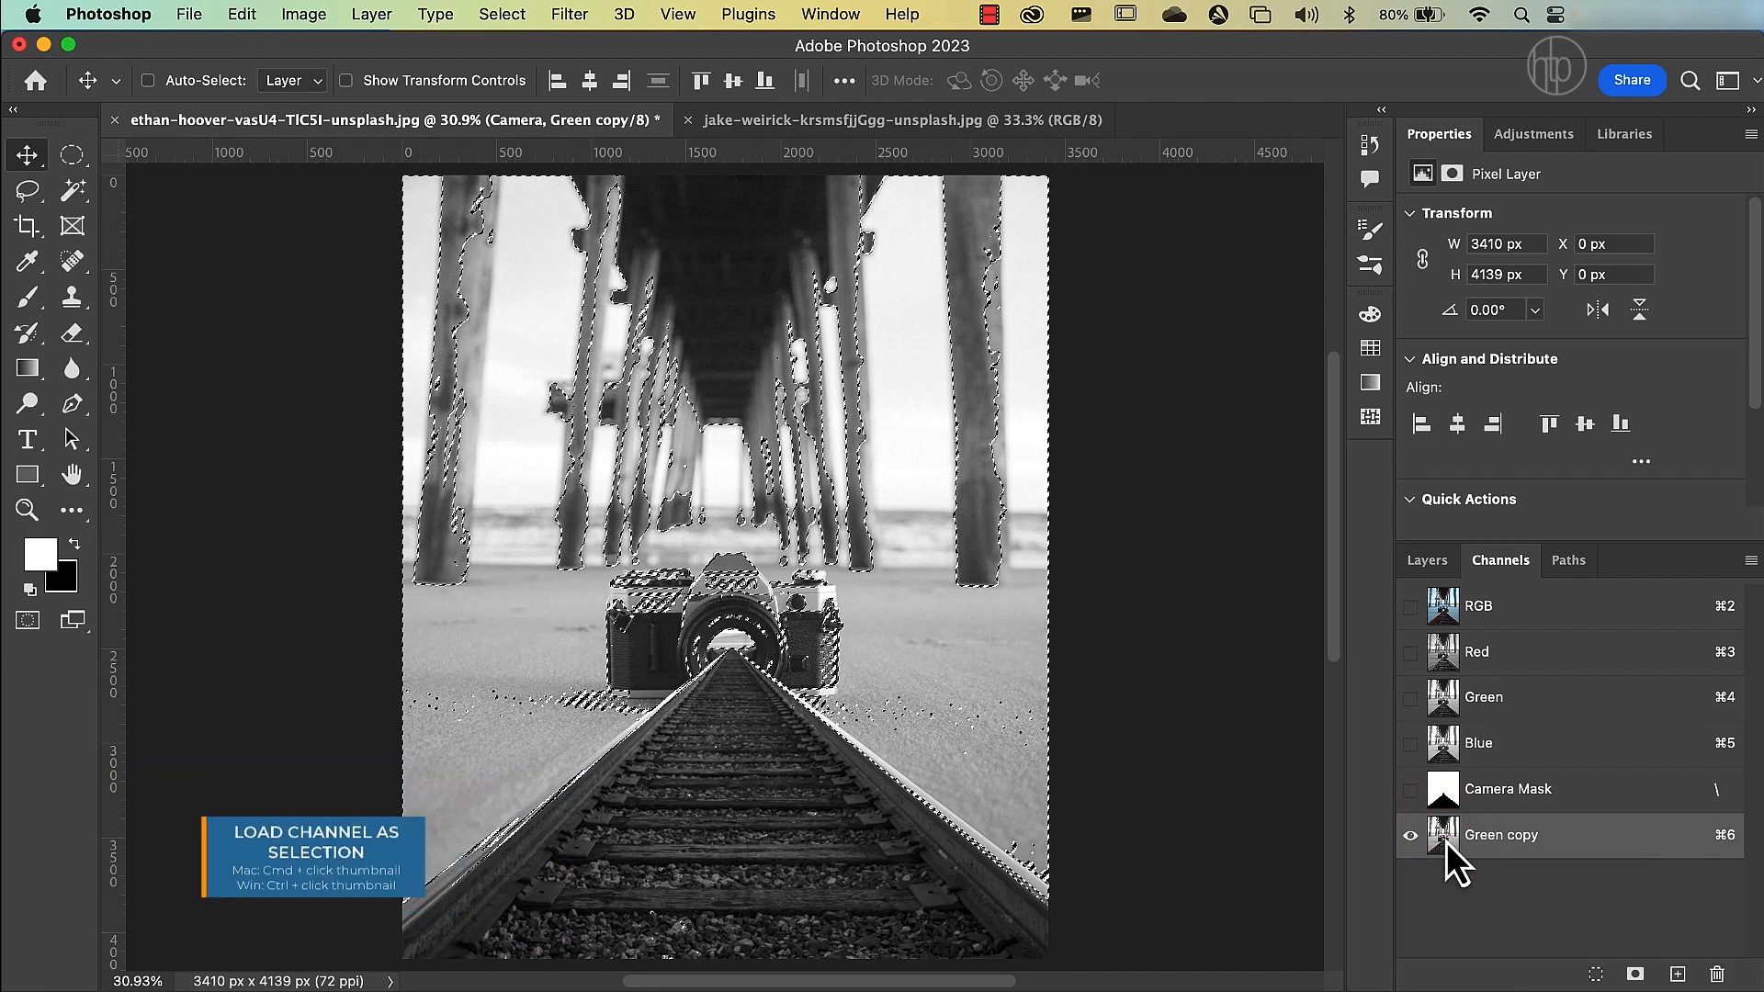
Return to the RGB composite and add a Curves adjustment layer above Camera, masked by the active selection.
left_click(1497, 616)
left_click(1438, 568)
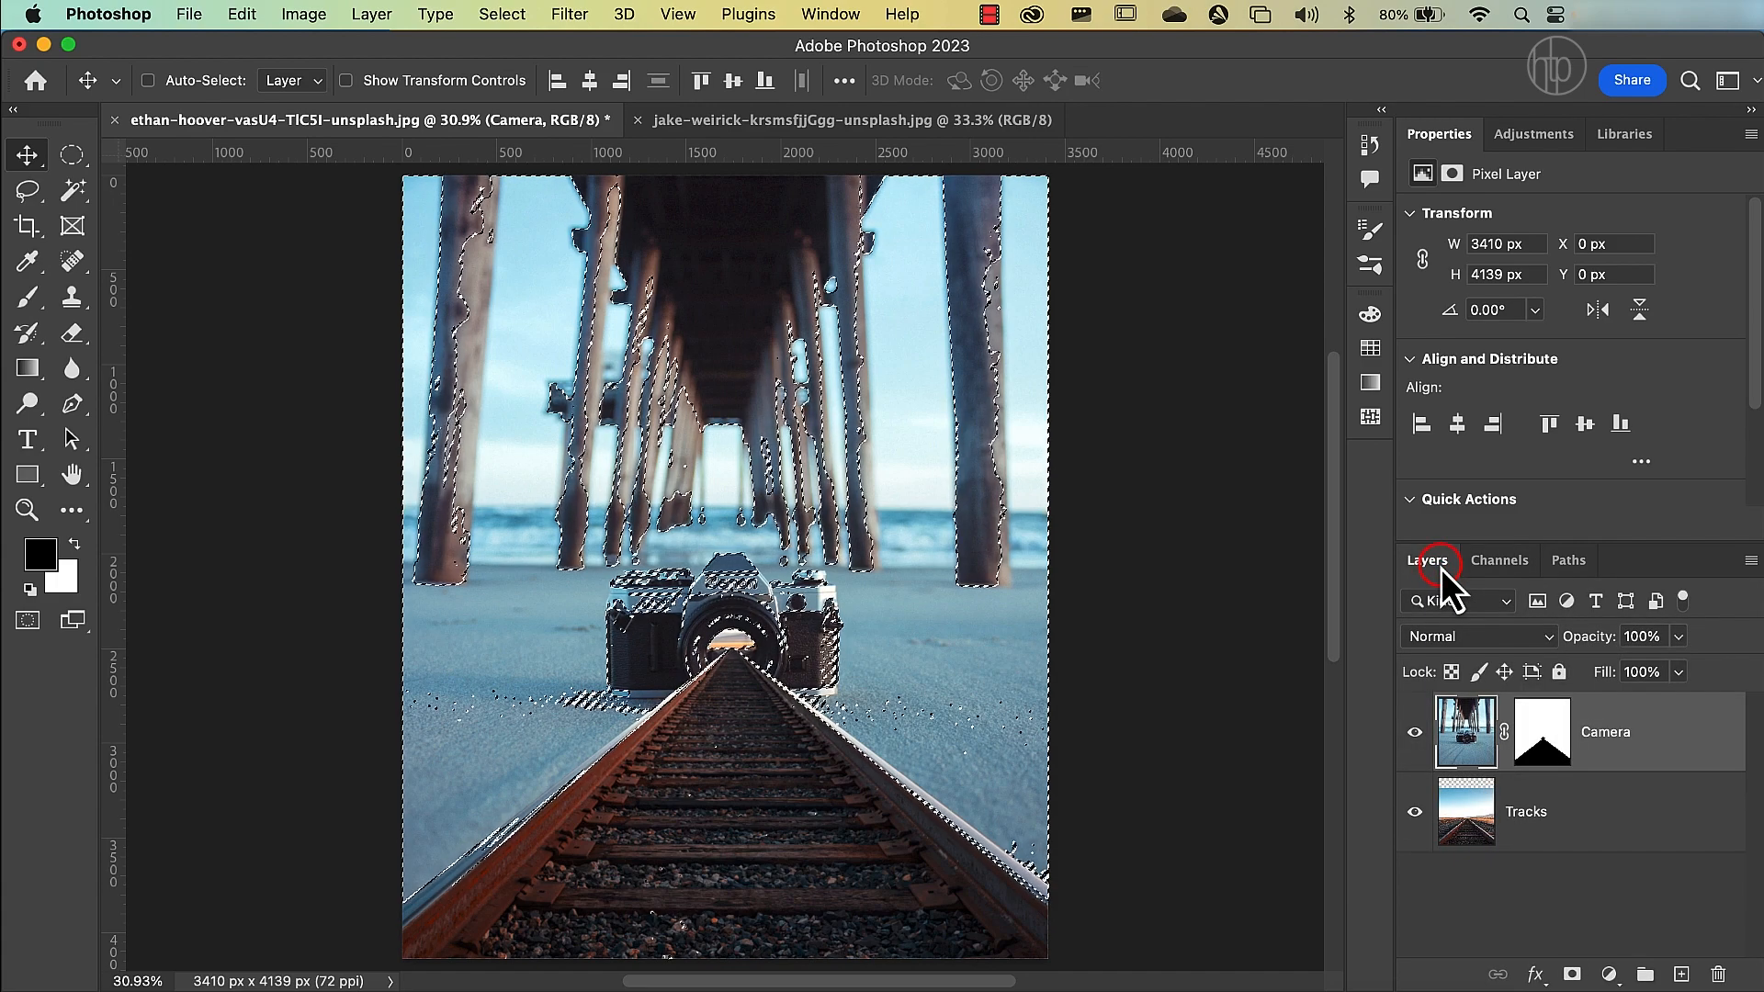
left_click(1609, 974)
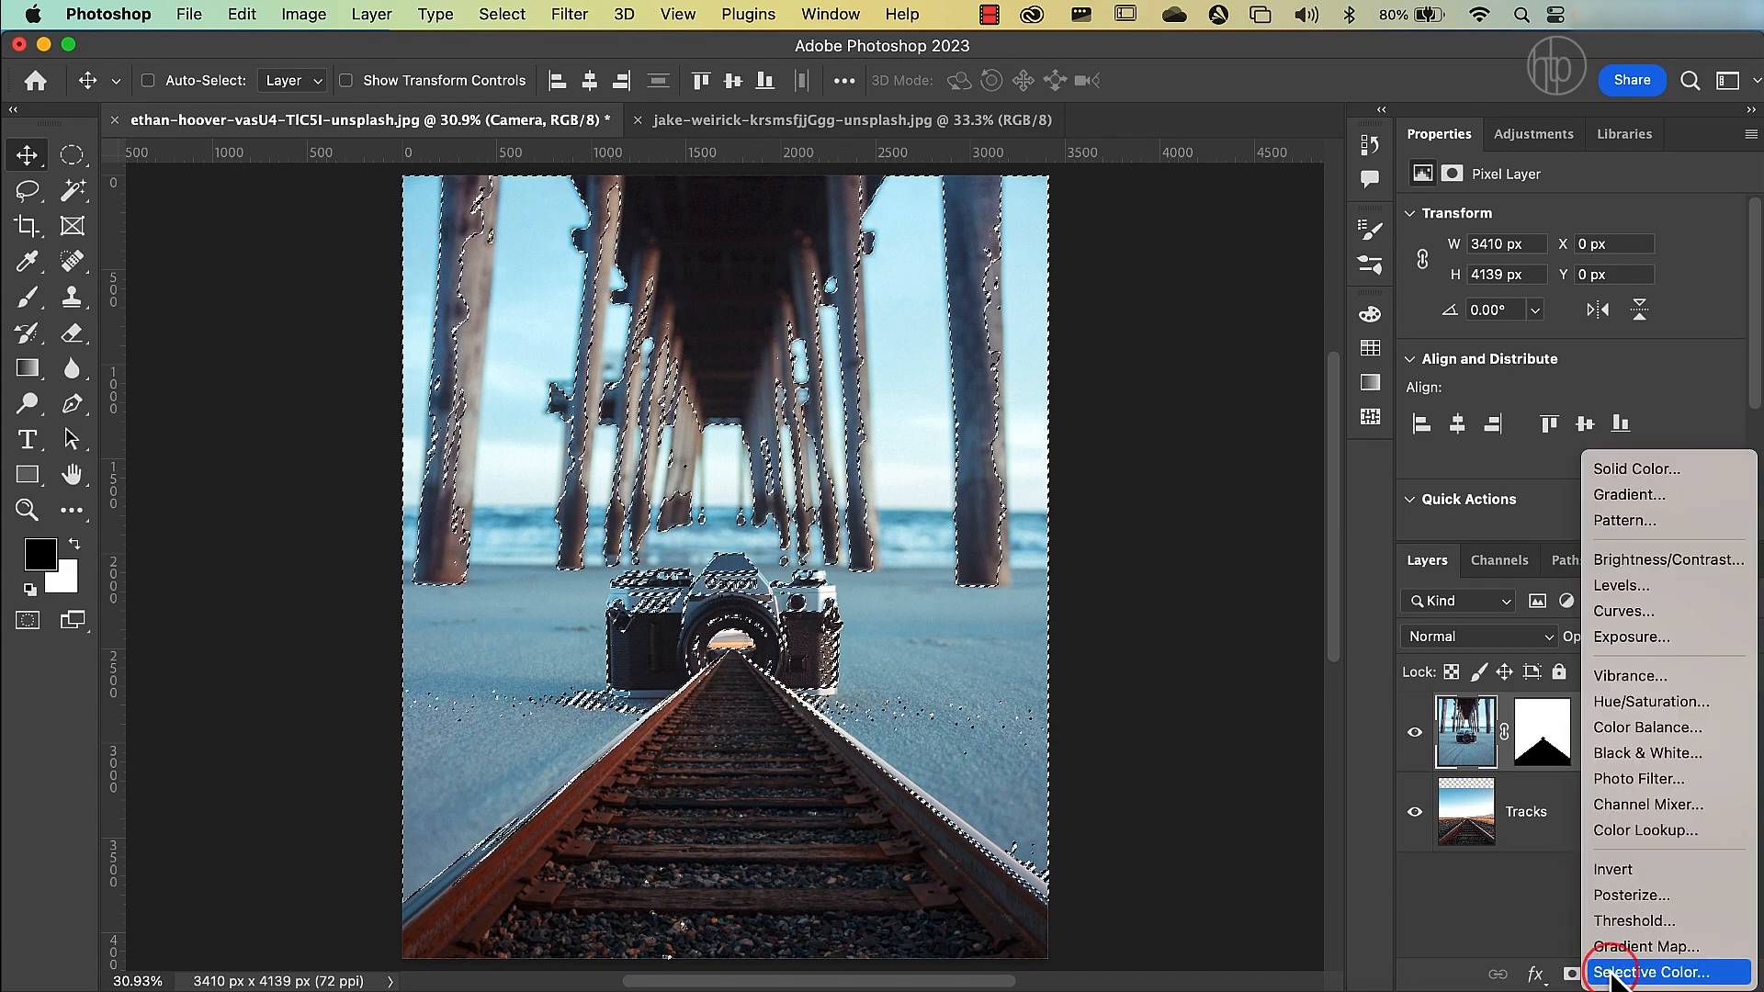
left_click(1613, 611)
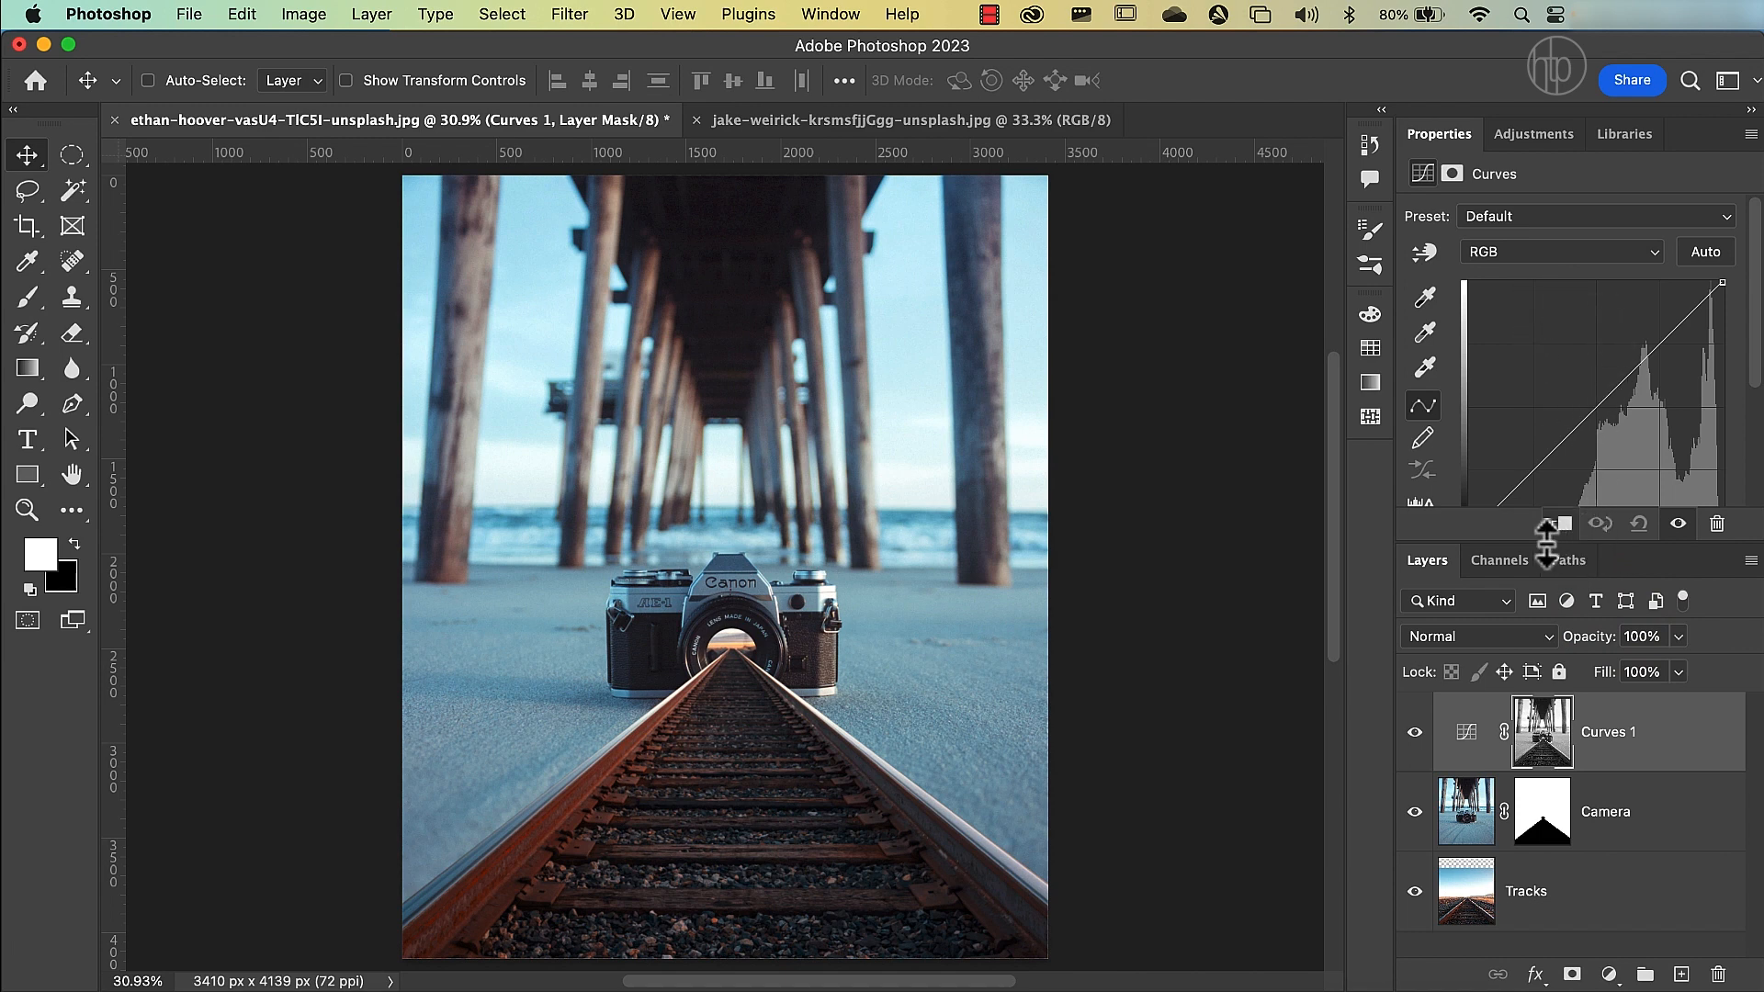
left_click_drag(1531, 548, 1533, 647)
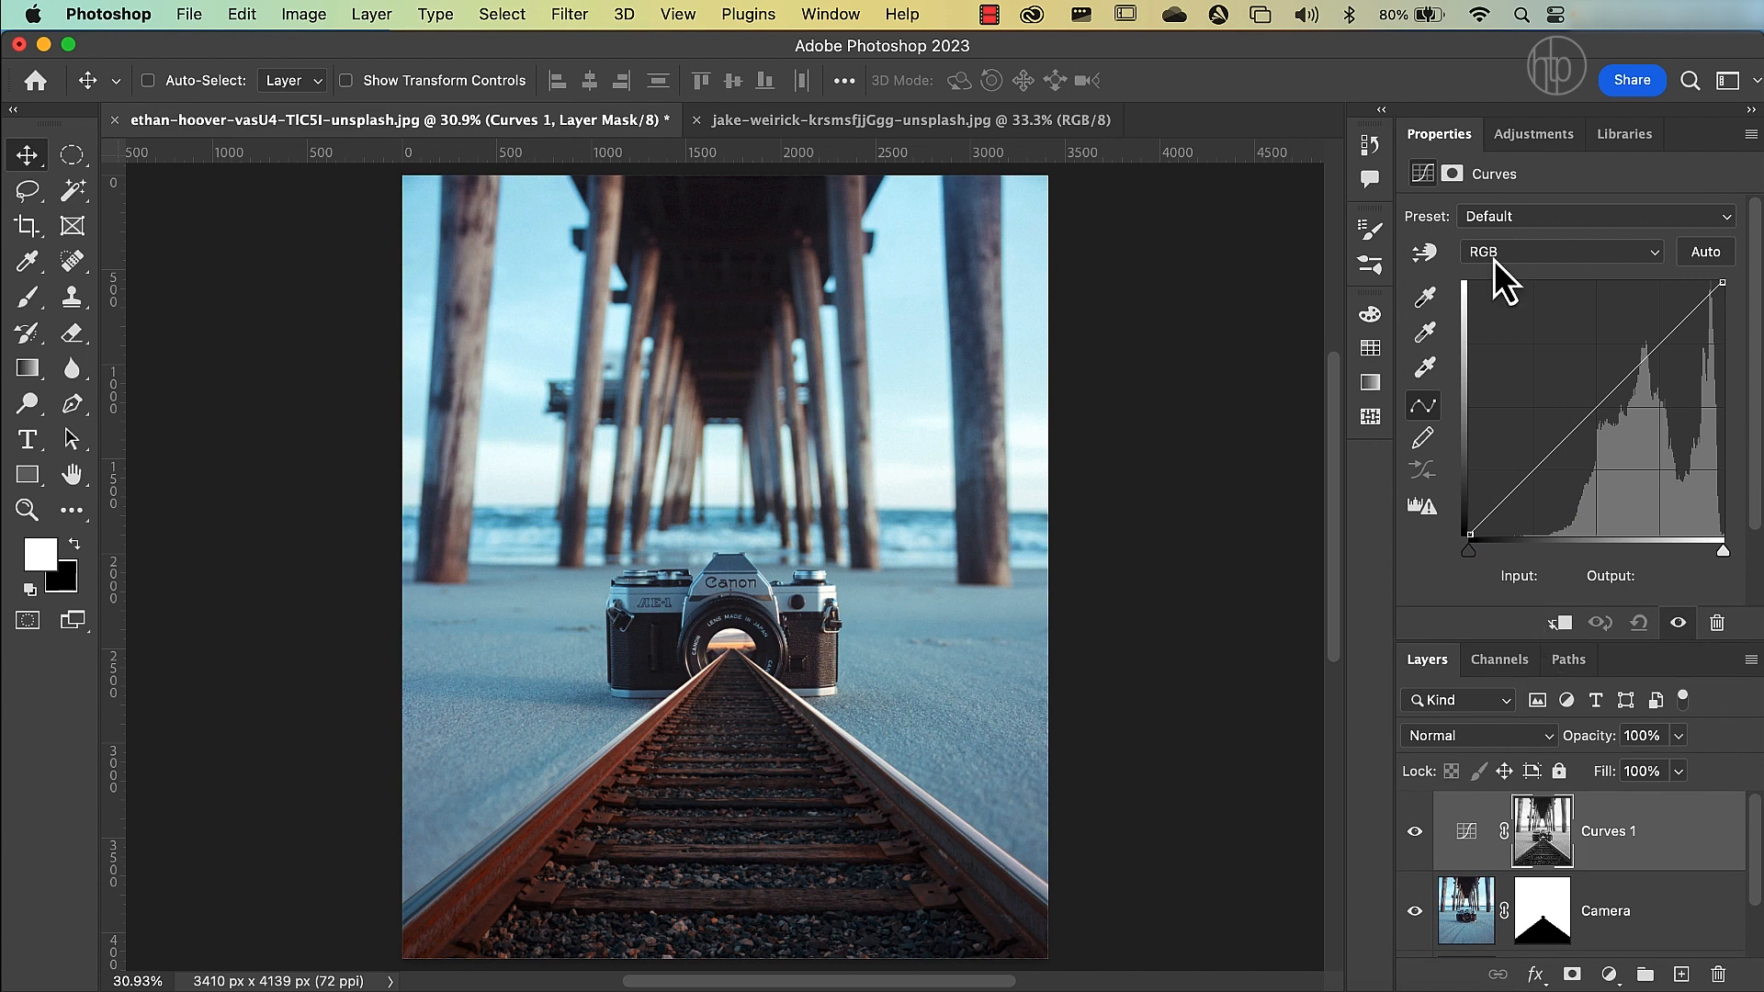
Bend the Red curve of the Curves adjustment both ways, ending with its point raised to input 93, output 149.
left_click(1554, 257)
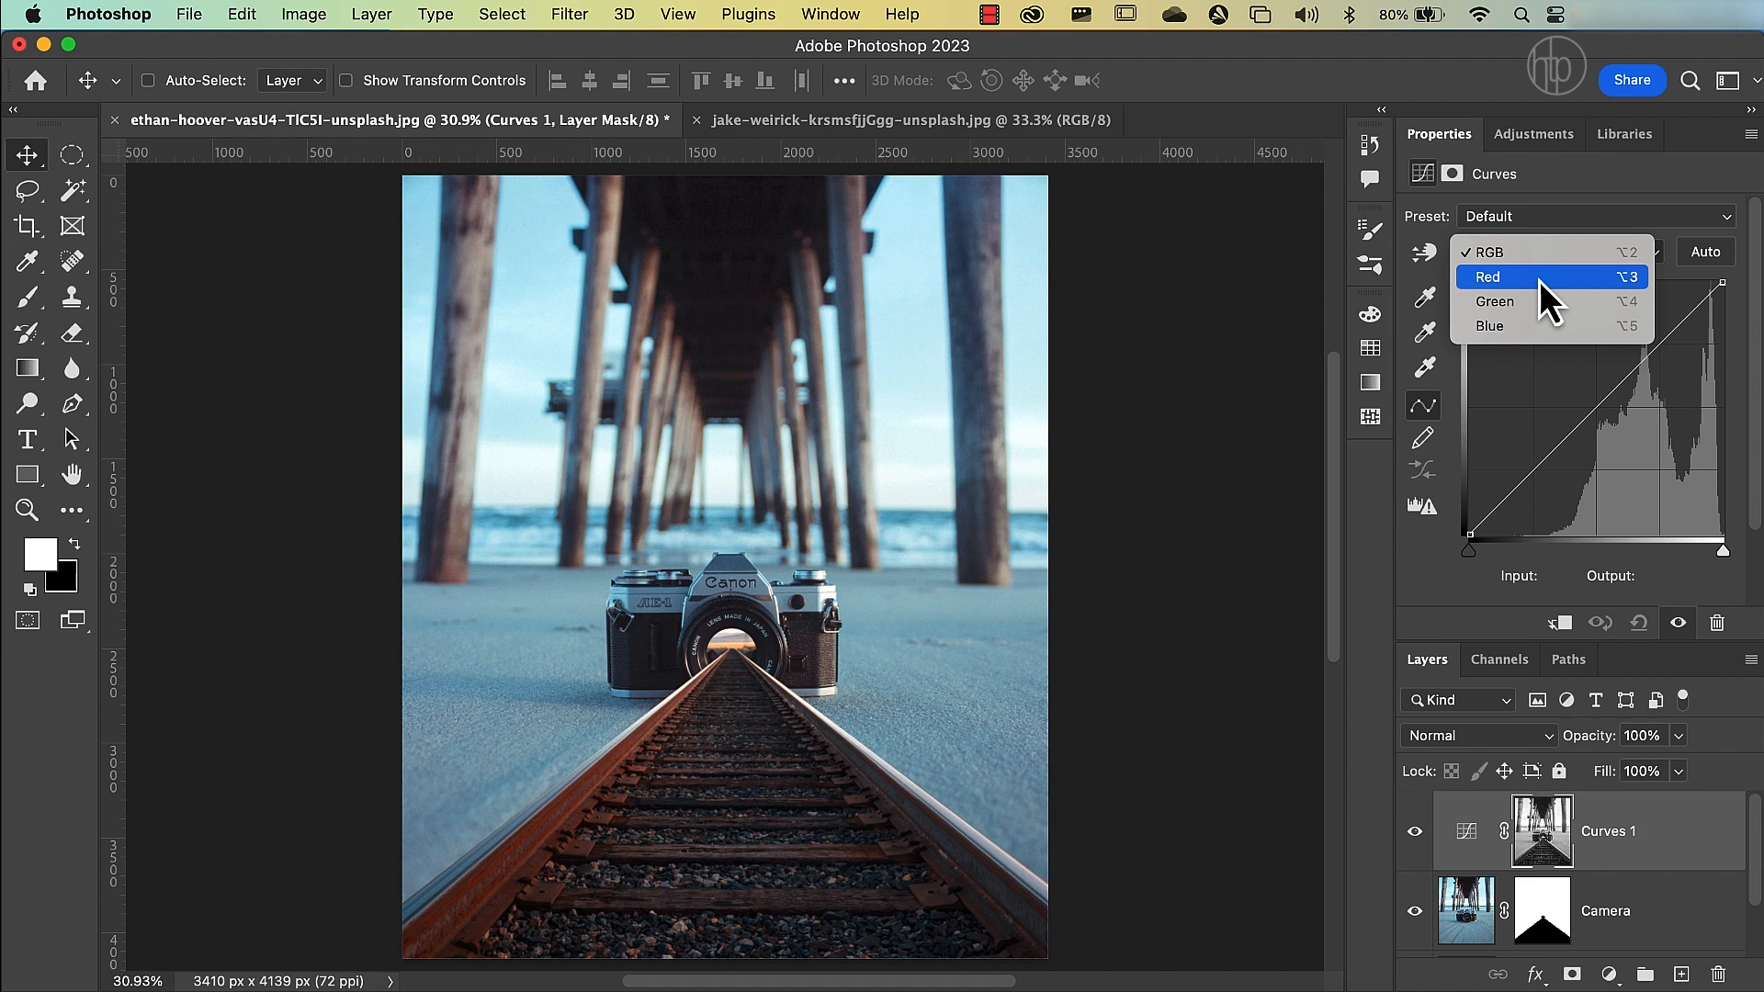
left_click(1540, 280)
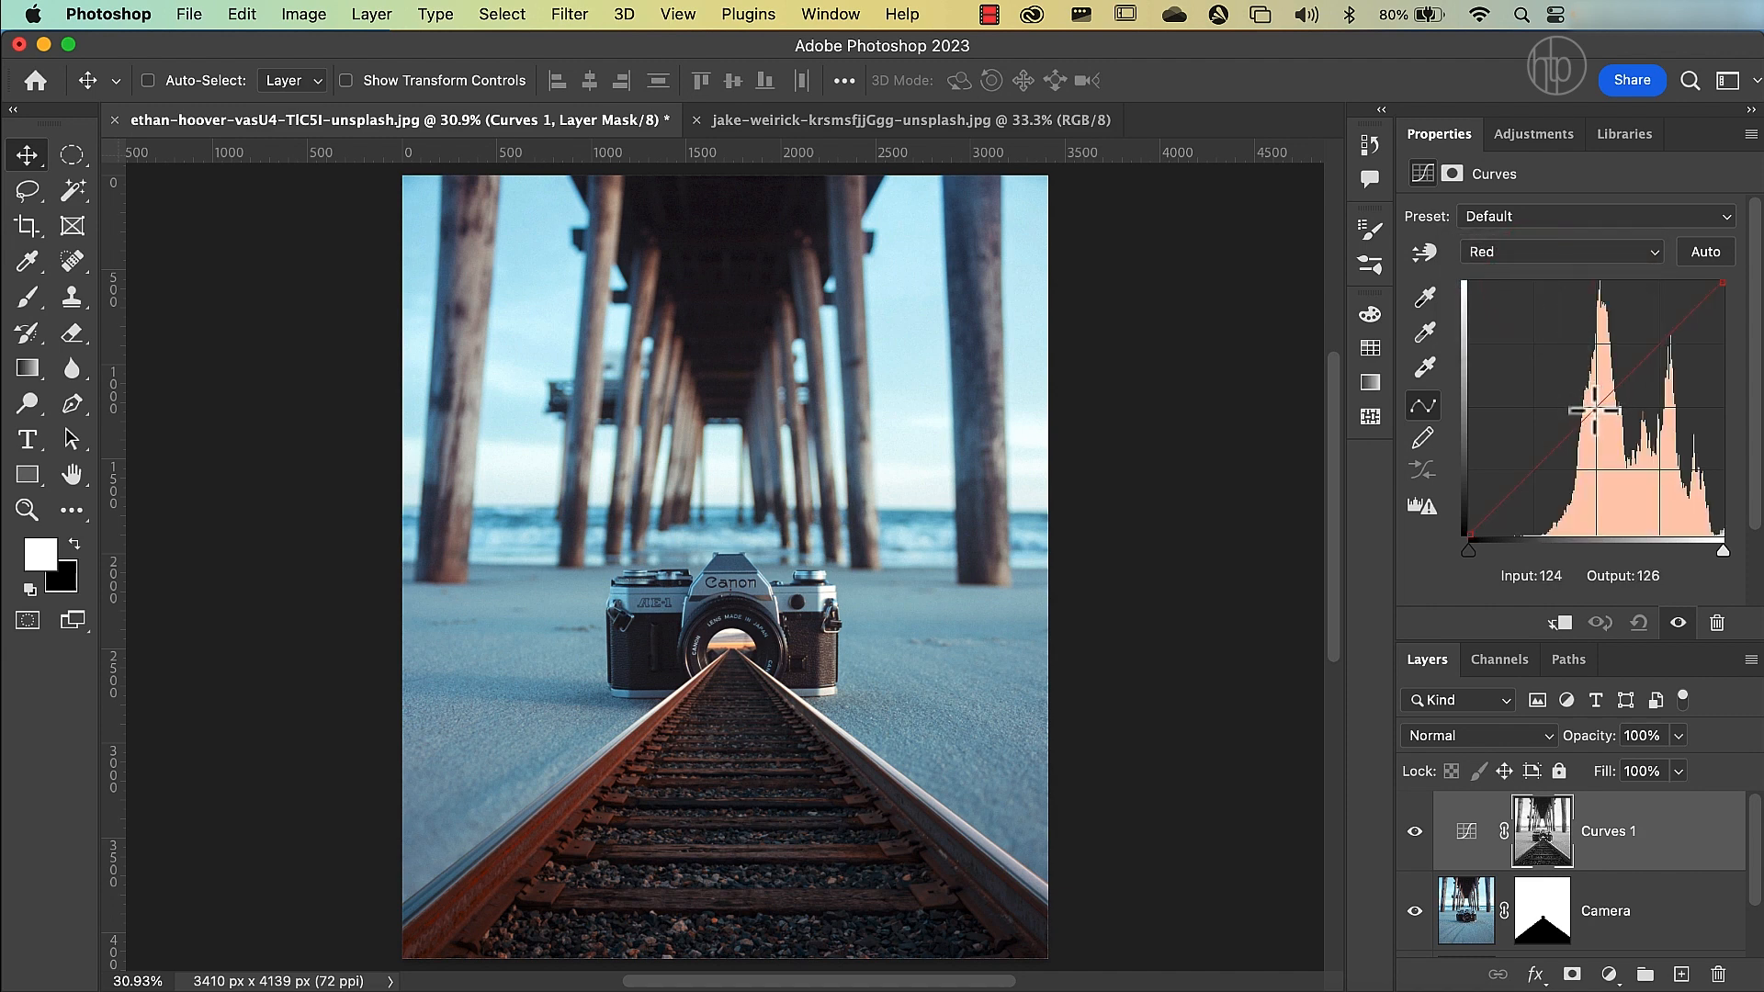
left_click_drag(1588, 409, 1572, 390)
left_click_drag(1569, 388, 1555, 378)
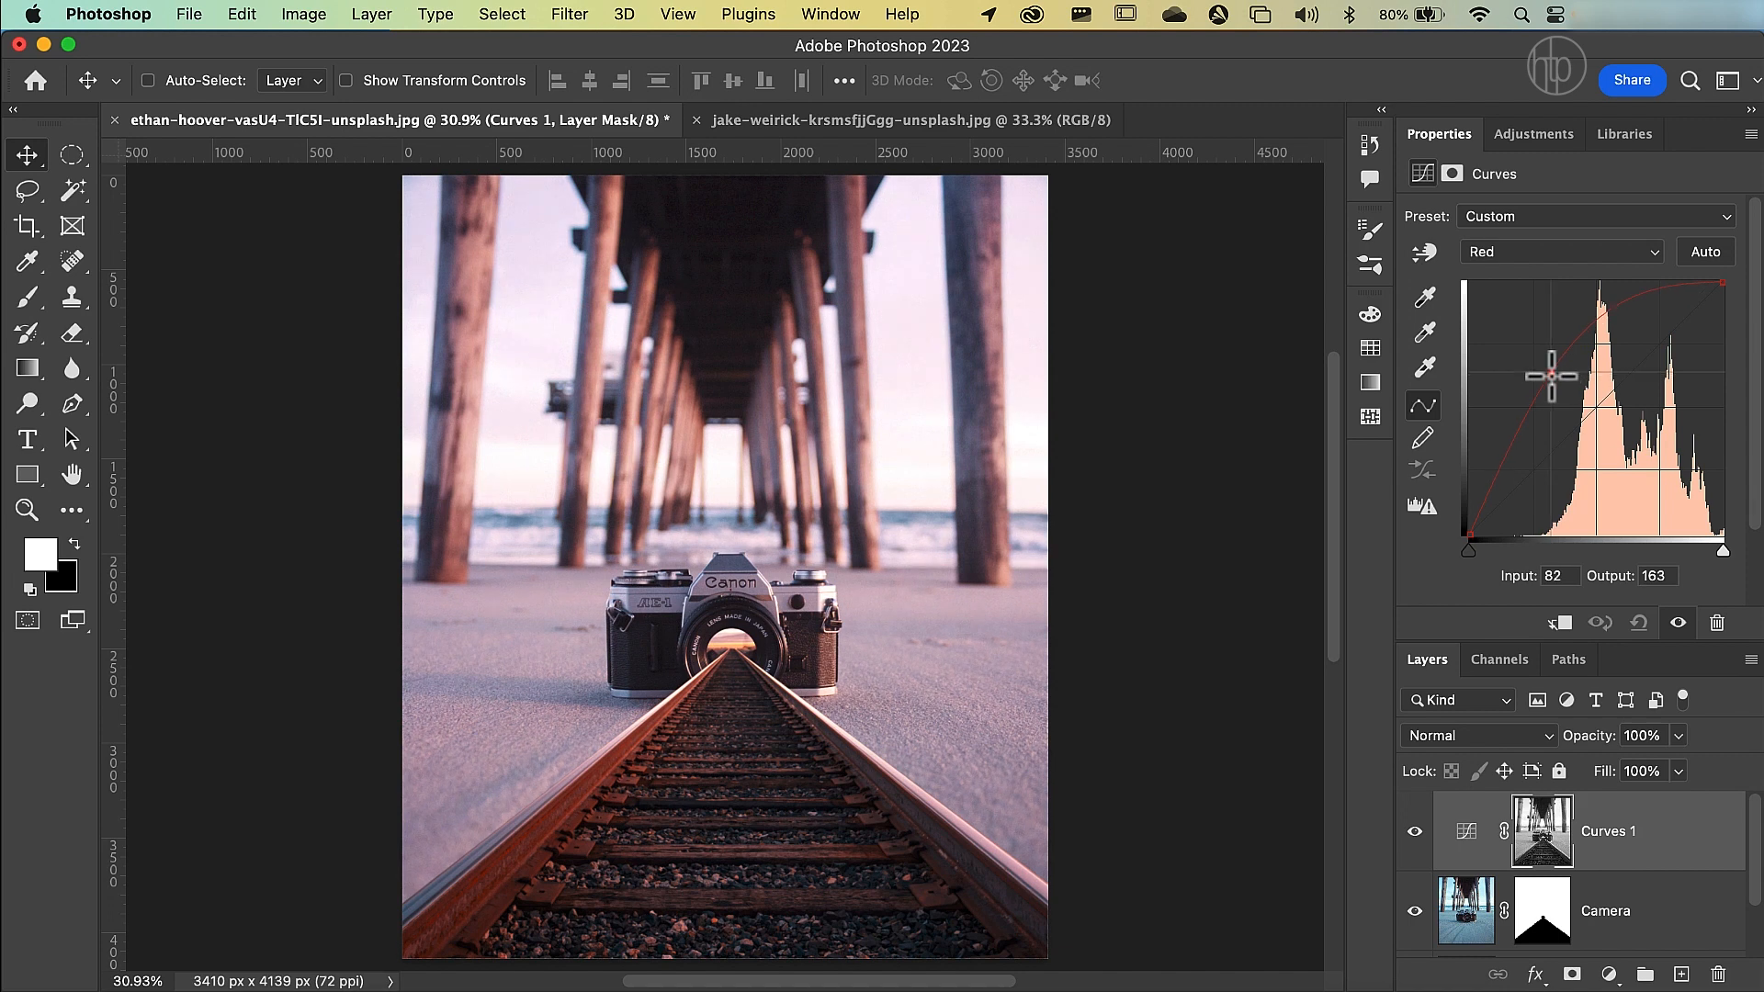
left_click_drag(1551, 375, 1635, 455)
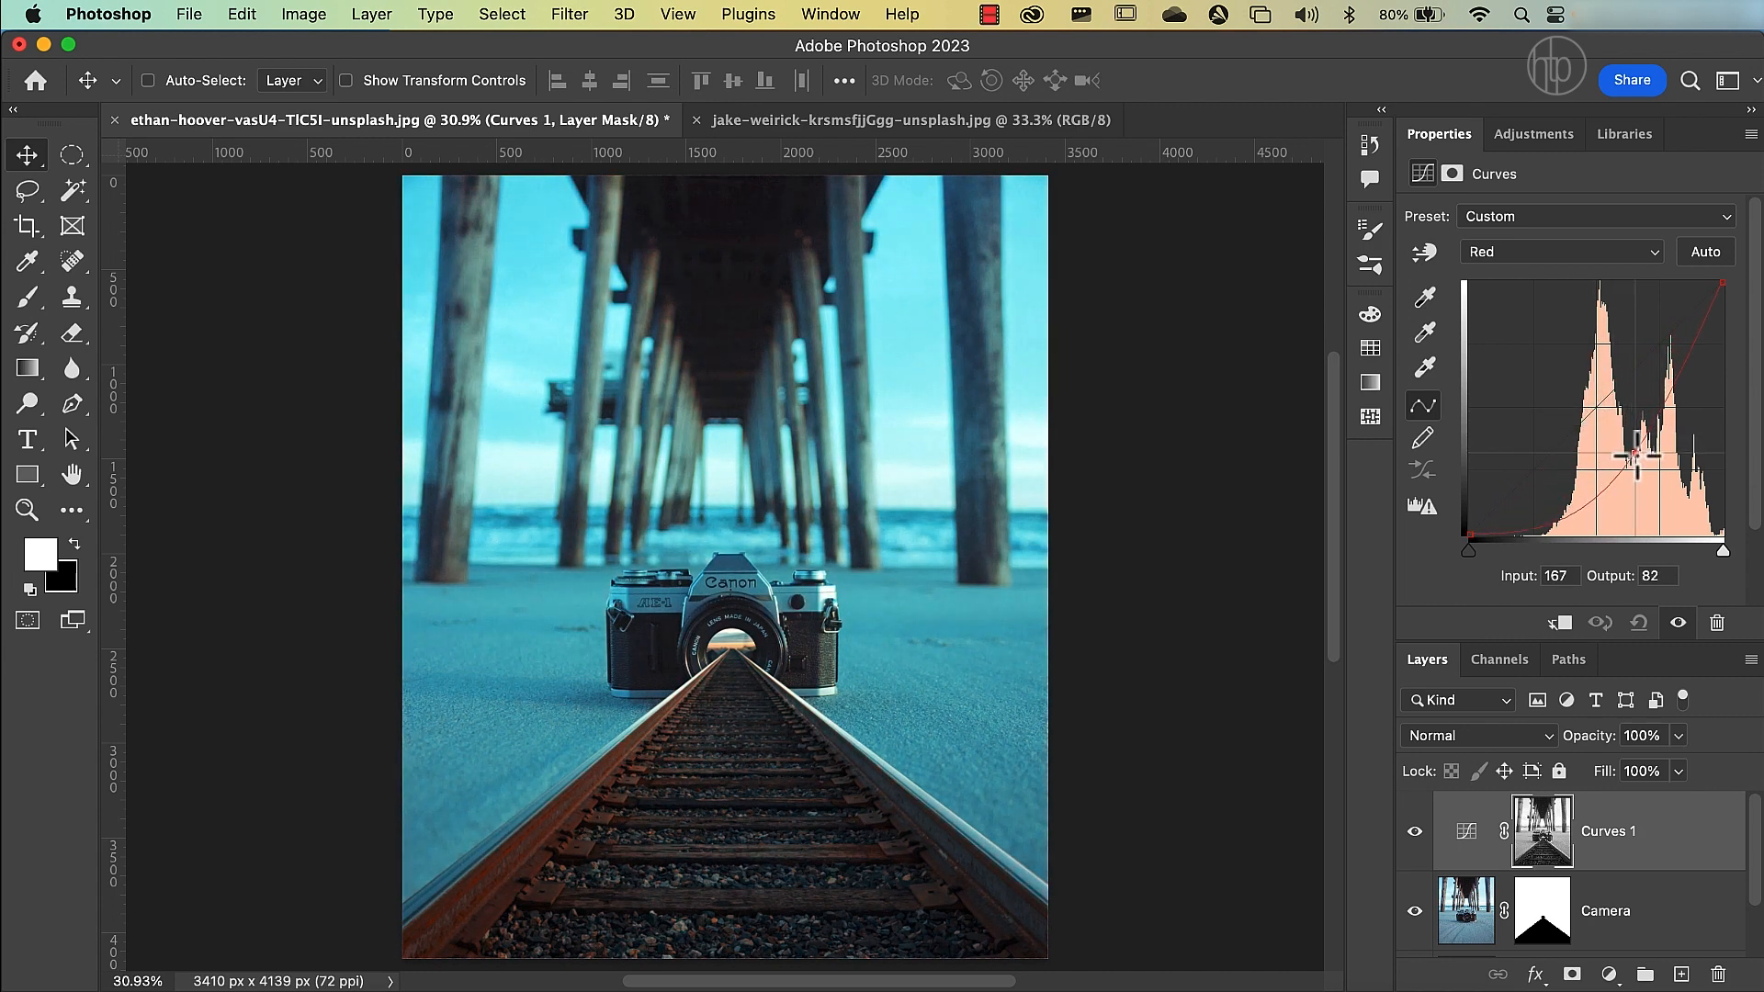
left_click_drag(1636, 455, 1561, 389)
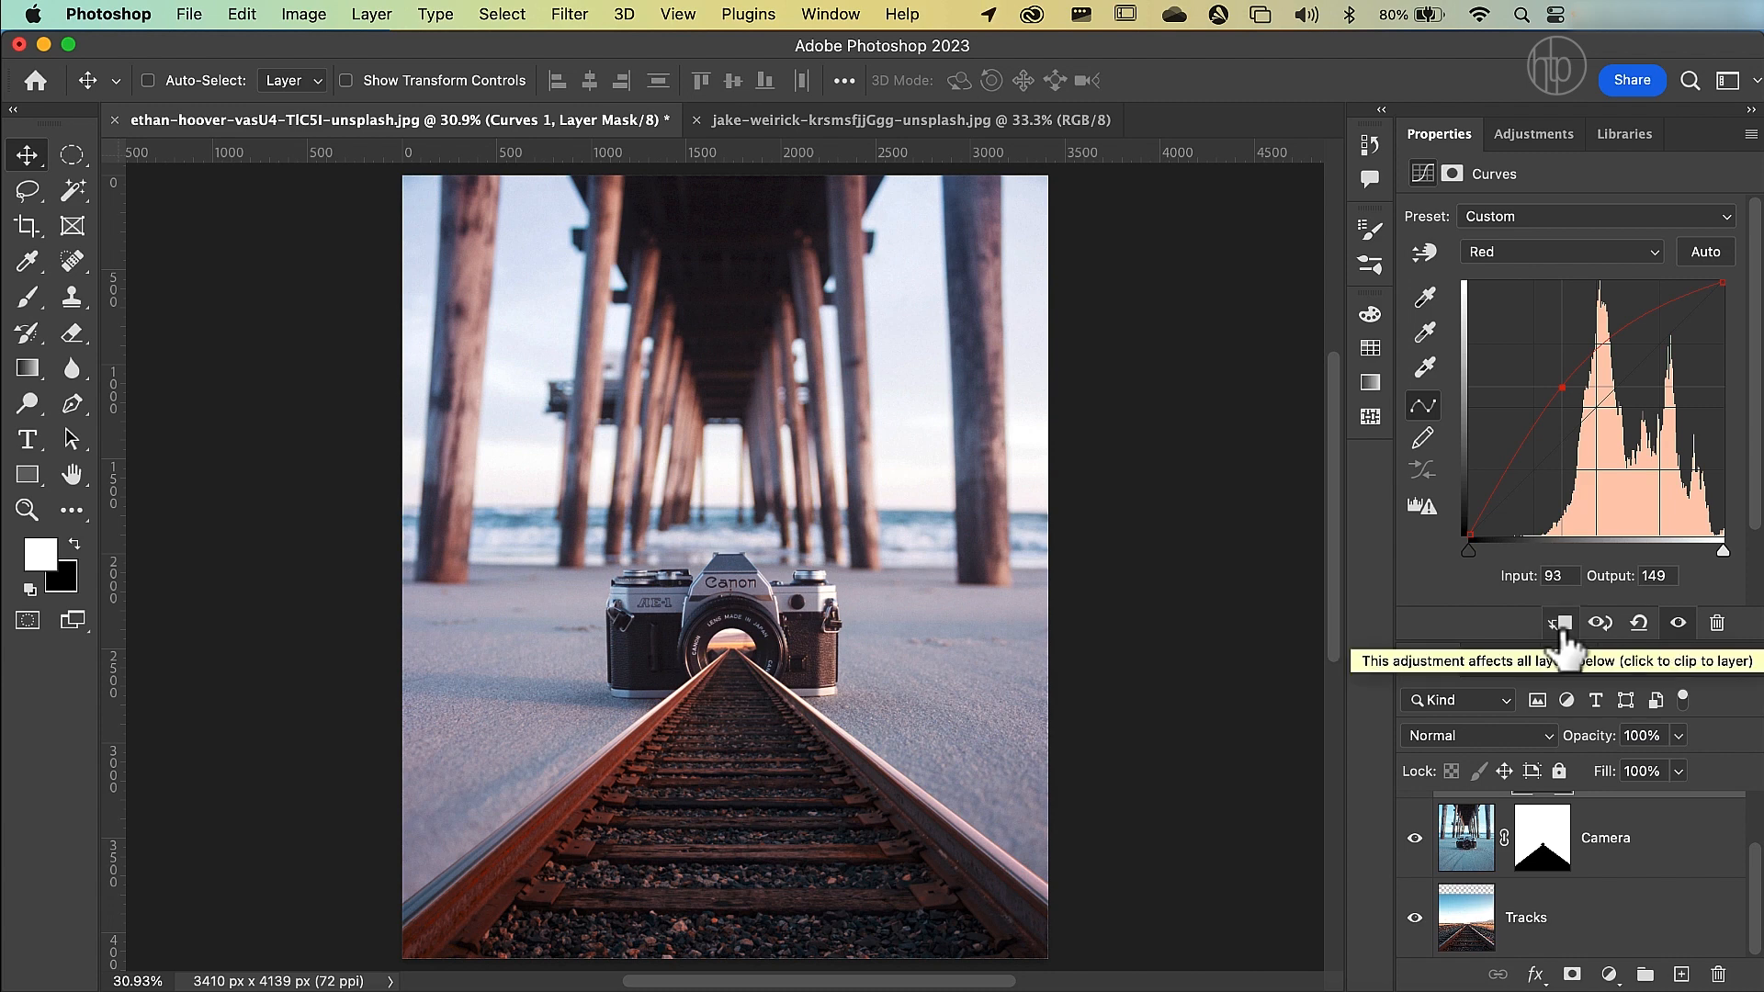
Clip the Curves adjustment to the Camera layer and release it again to compare its effect on the tracks.
left_click(1562, 625)
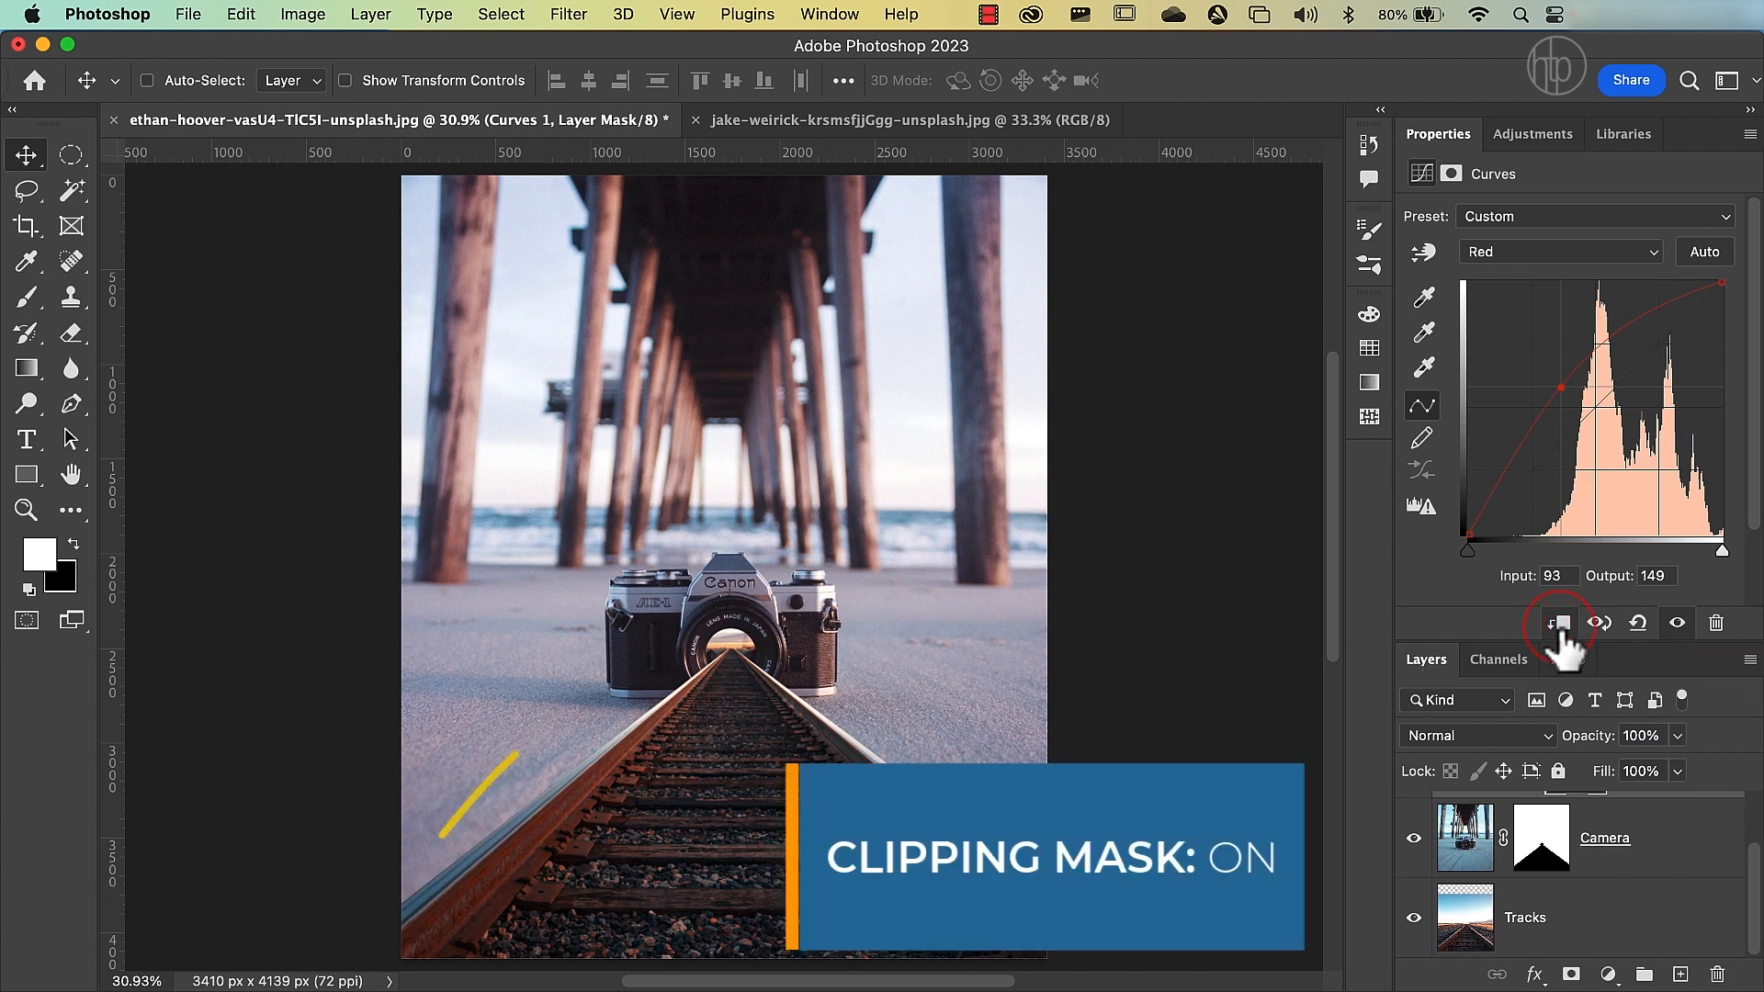
left_click(1558, 625)
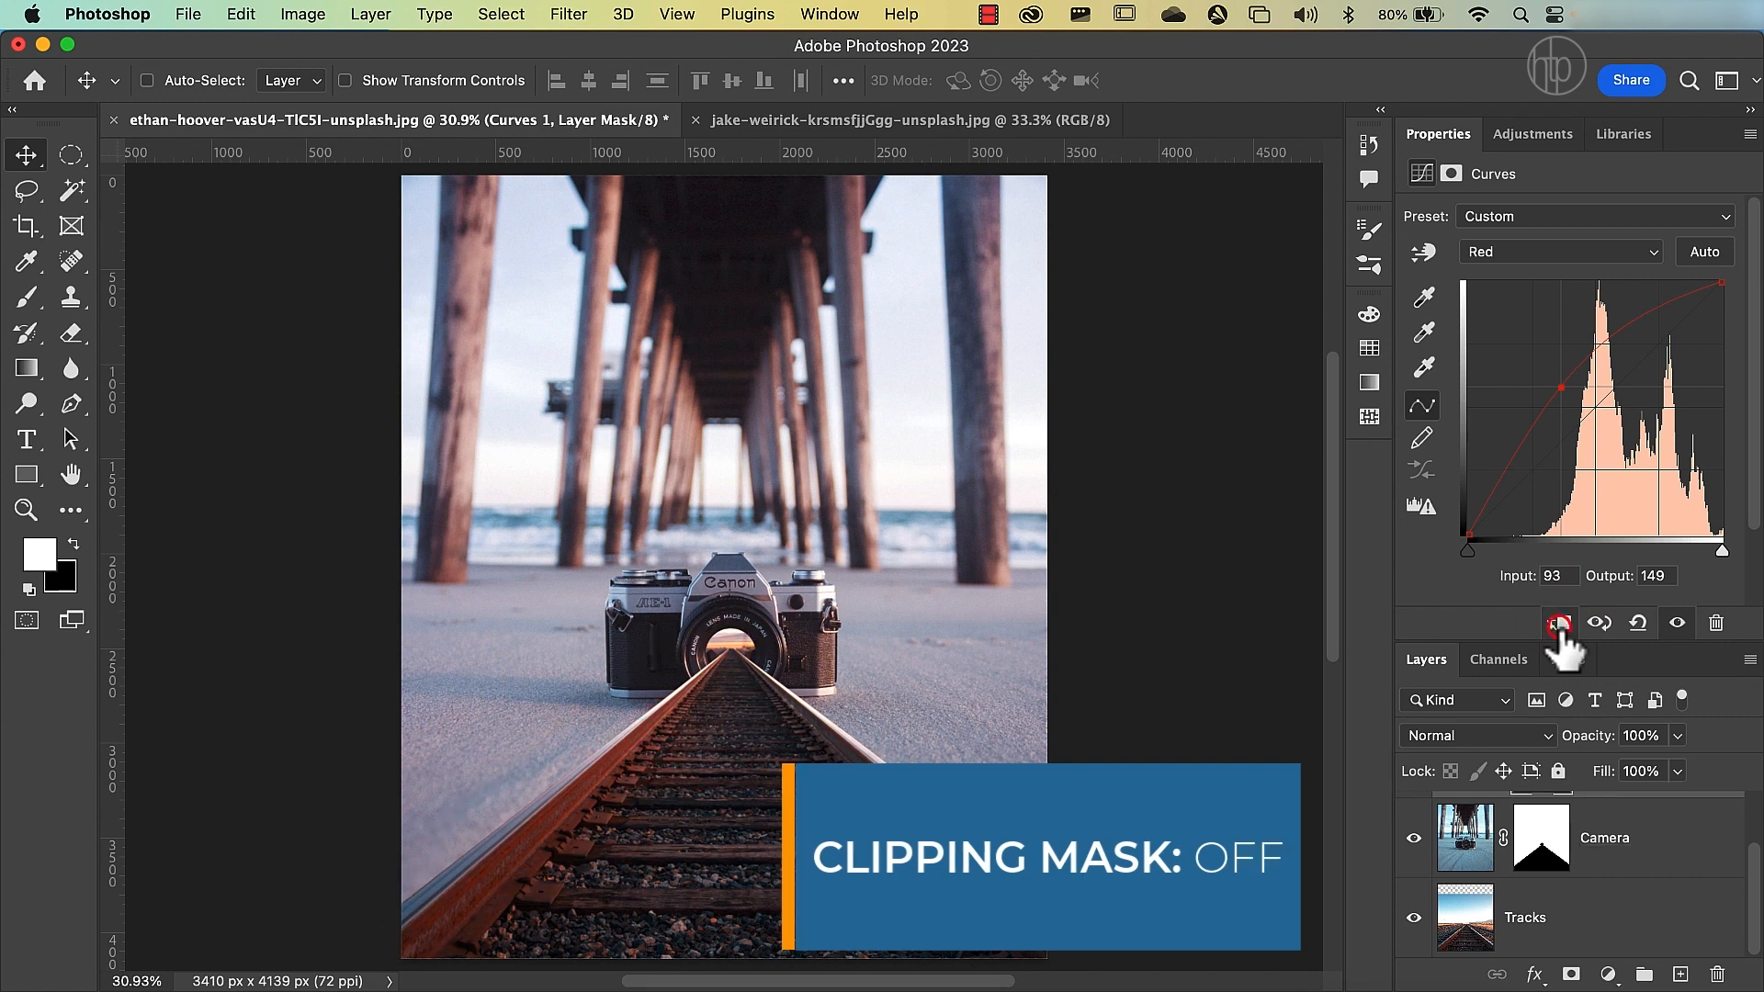